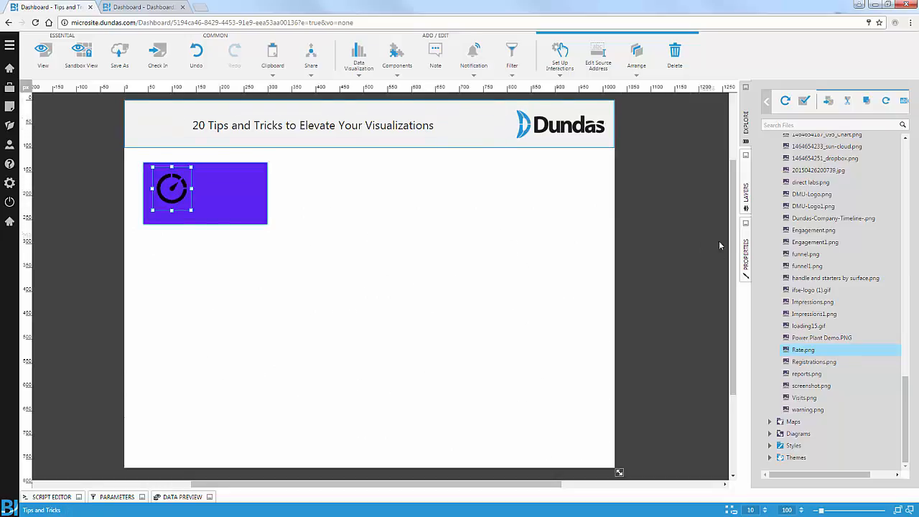
Lower the gauge icon's opacity and move it to the upper-left corner of the purple rectangle
left_click(745, 252)
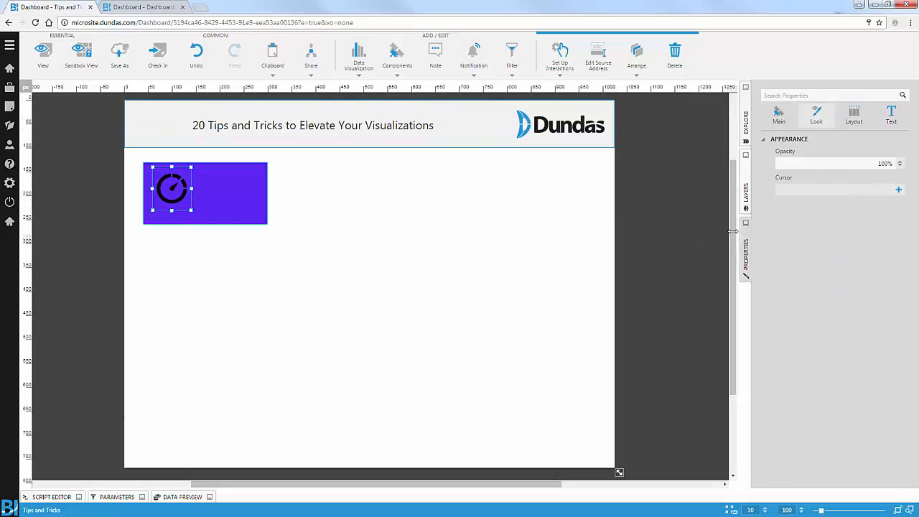
left_click(817, 165)
key("Return")
left_click(332, 247)
left_click_drag(175, 188, 170, 188)
left_click(212, 239)
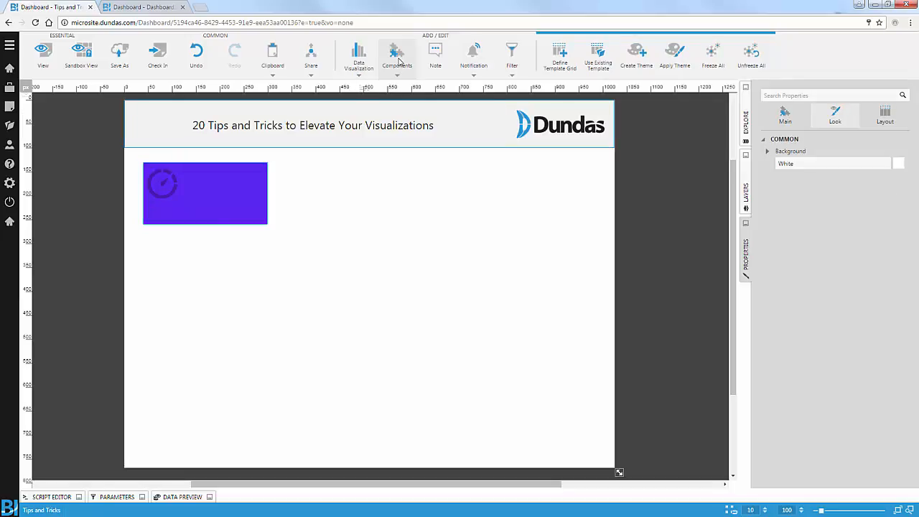
Add the Revenue measure from the Revenue by Country by Product table to the dashboard
left_click(745, 124)
scroll(813, 262, "down", 8)
scroll(816, 261, "up", 1)
left_click(787, 211)
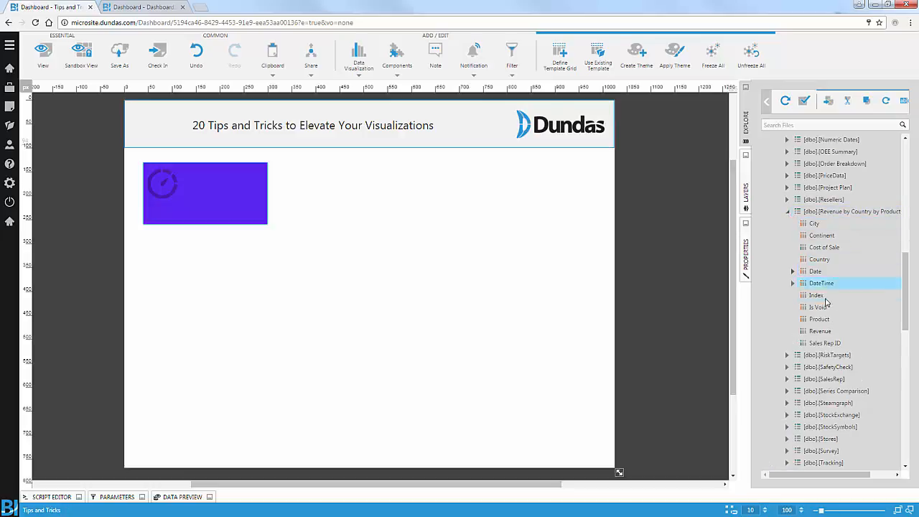
left_click_drag(820, 332, 363, 233)
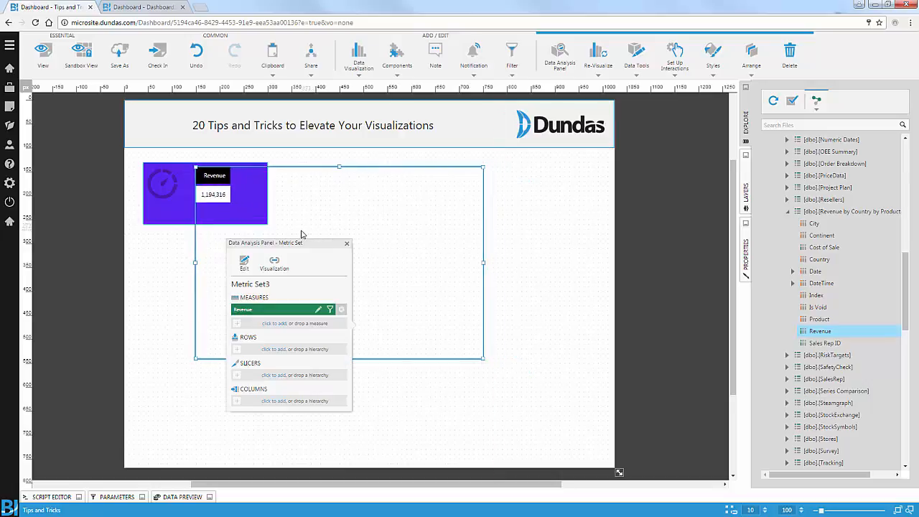
Shrink the revenue table to fit inside the purple rectangle and re-visualize it as a data label
left_click_drag(482, 359, 258, 206)
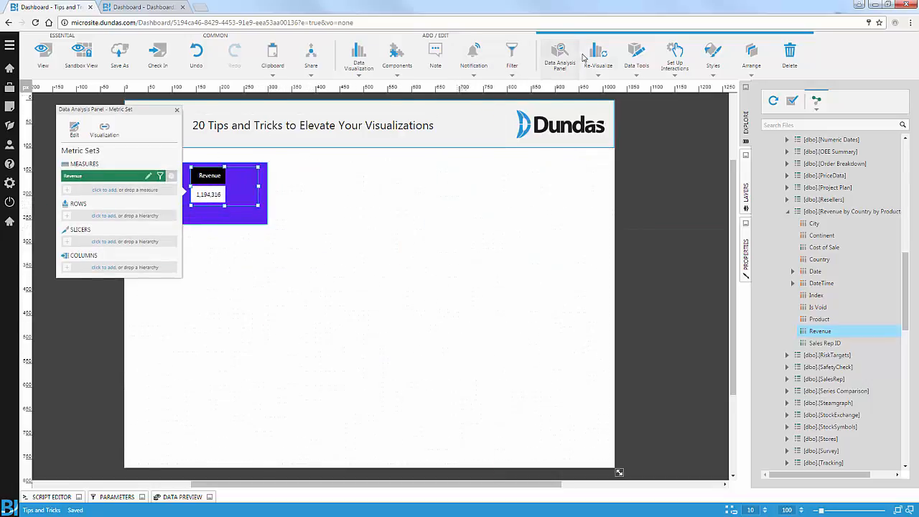
left_click(595, 56)
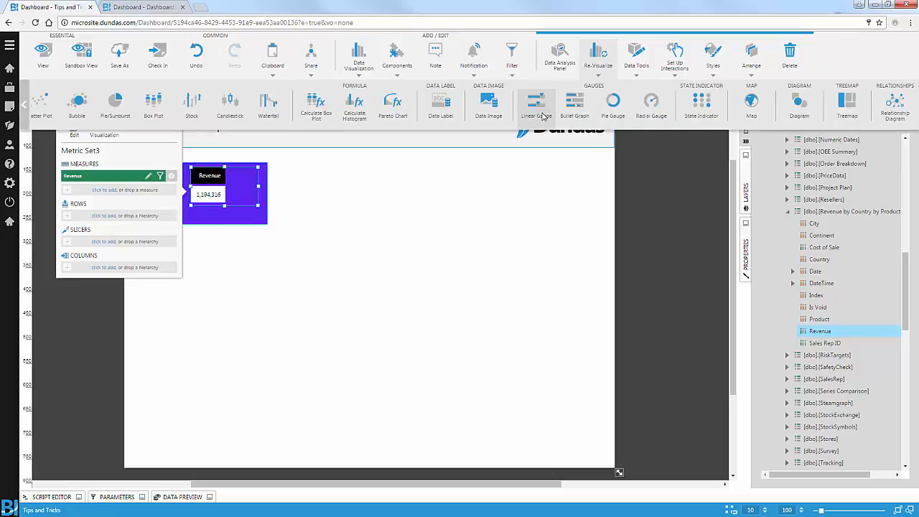
left_click(440, 112)
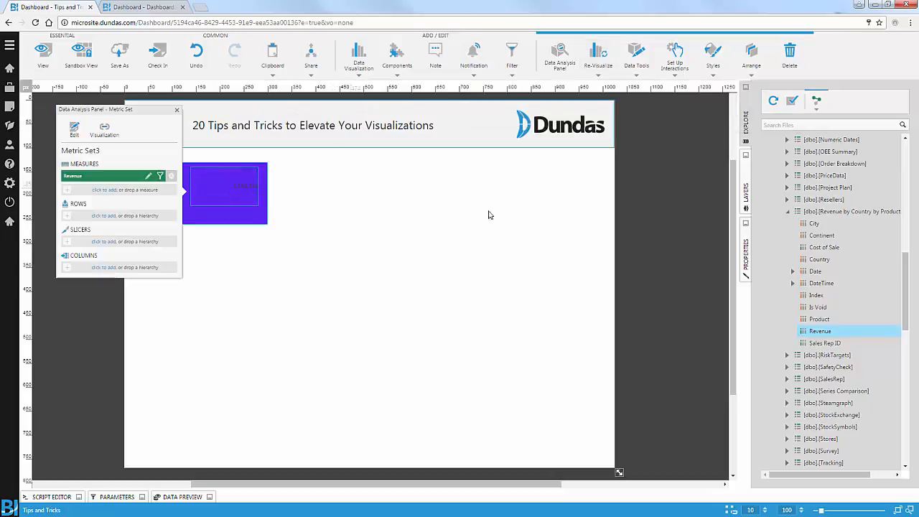
Set the revenue data label's font color to White and enlarge its font size
left_click(746, 257)
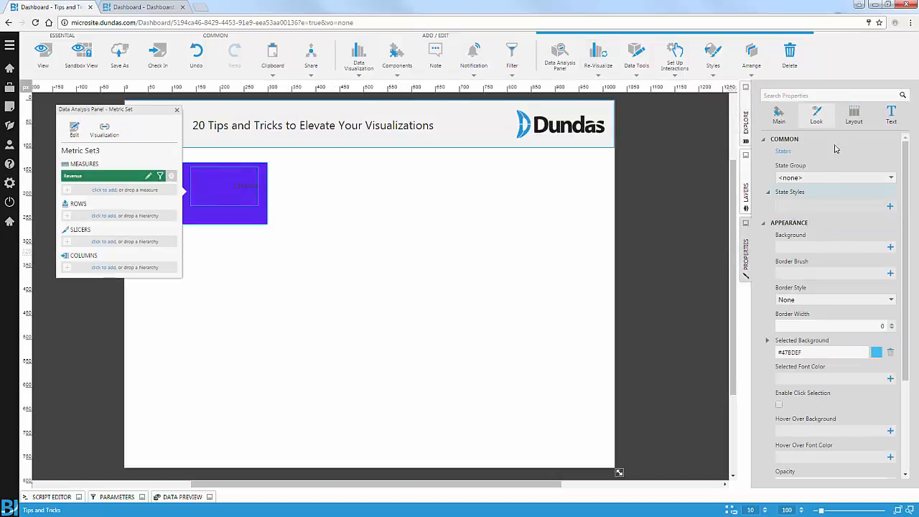
left_click(891, 116)
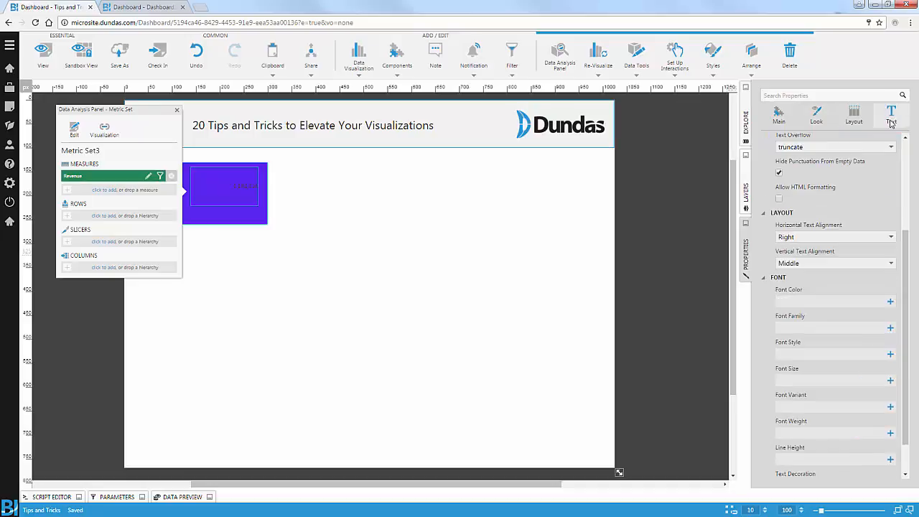
left_click(820, 302)
type("White")
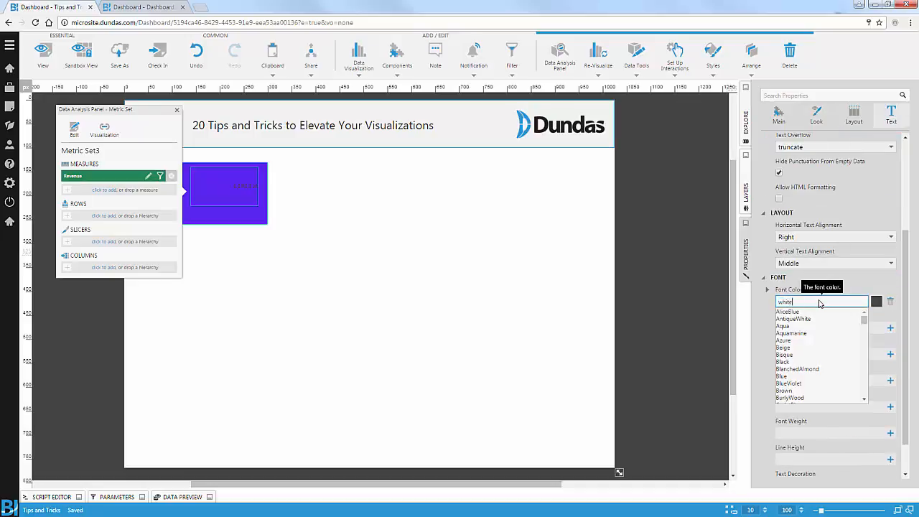
key("Return")
left_click(778, 378)
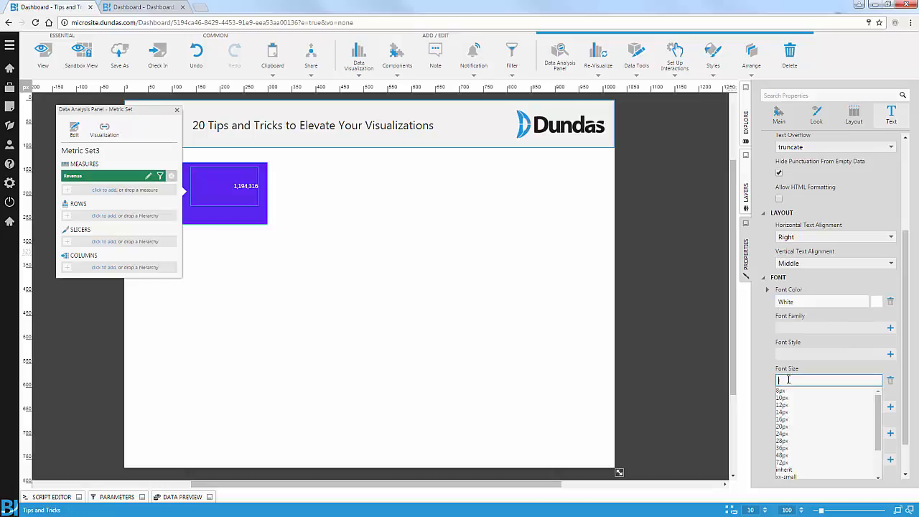
left_click(790, 448)
left_click(568, 282)
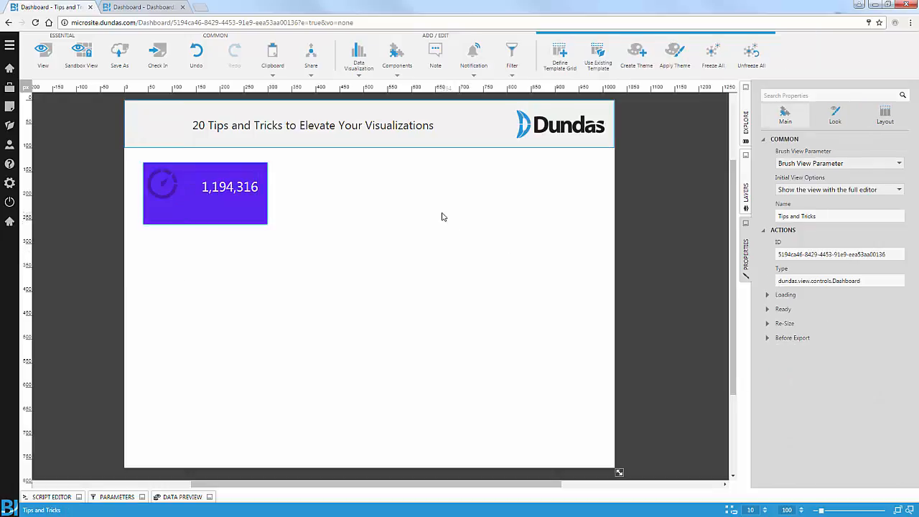
Nudge the revenue data label left, away from the right edge of the purple rectangle
left_click(243, 188)
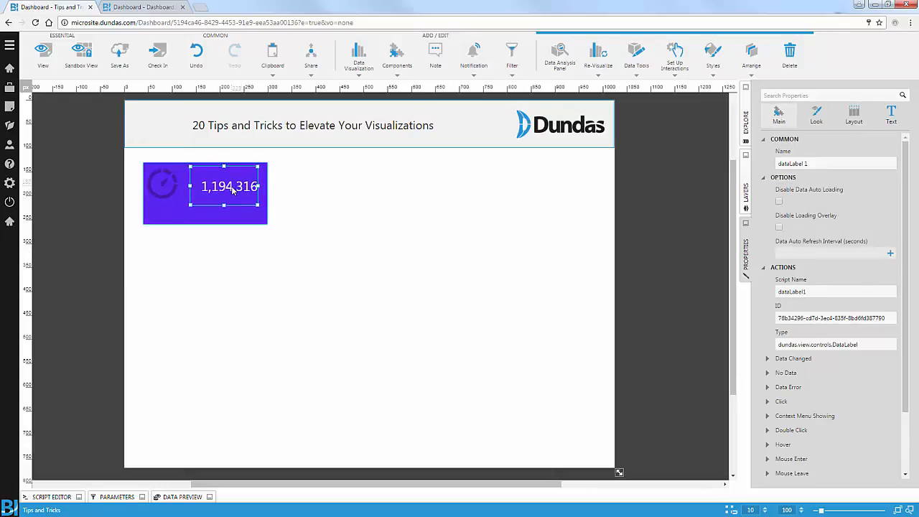
key("Left")
key("Left")
key("Left")
key("Left")
key("Left")
key("Left")
key("Left")
key("Left")
key("Left")
key("Left")
key("Left")
key("Left")
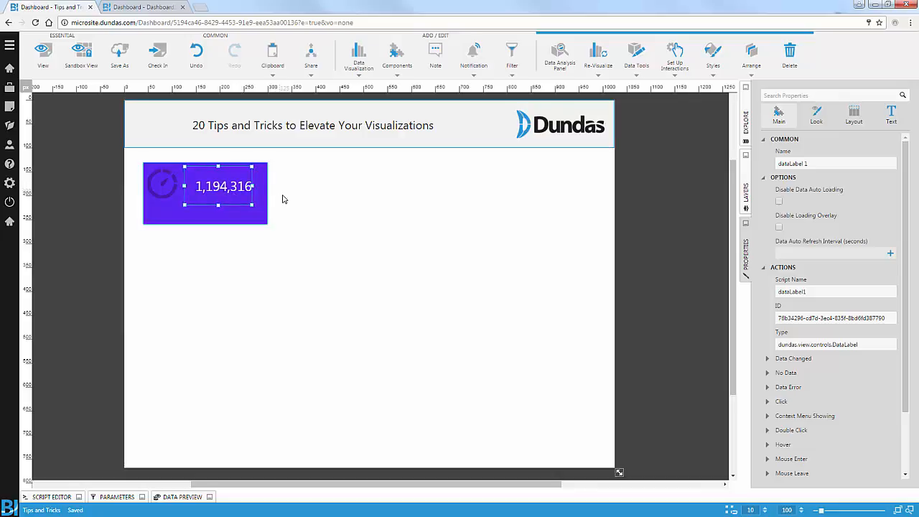
left_click(284, 199)
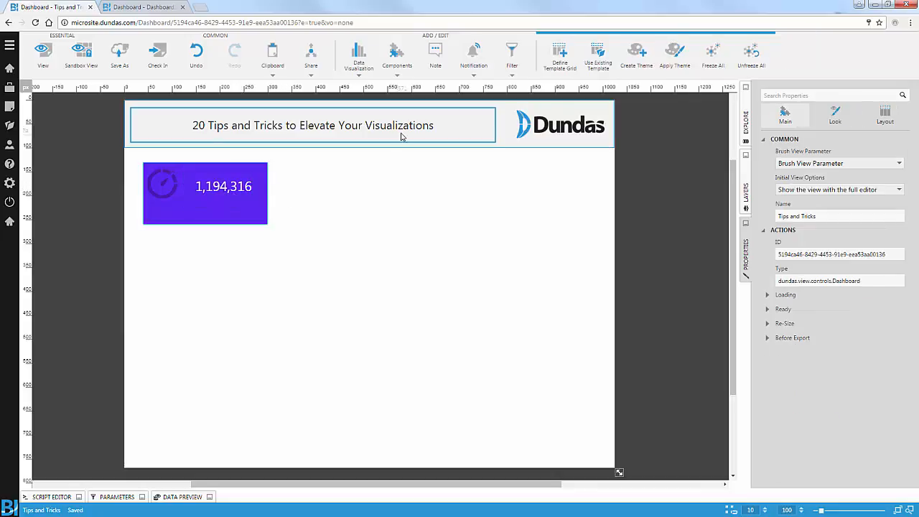
Duplicate the revenue data label and place the copy below the original in the purple rectangle
left_click(247, 189)
key("ctrl+v")
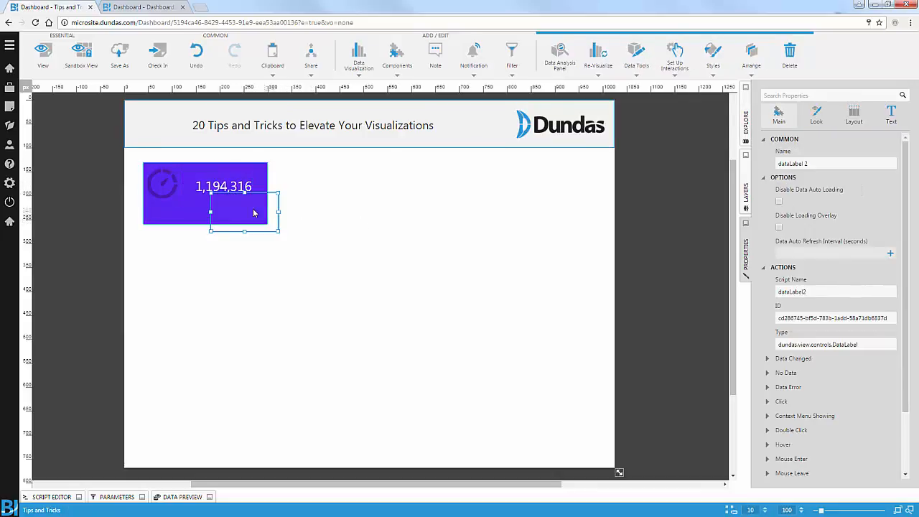
mouse_move(257, 216)
left_mouse_down()
mouse_move(271, 246)
mouse_move(253, 222)
left_mouse_up()
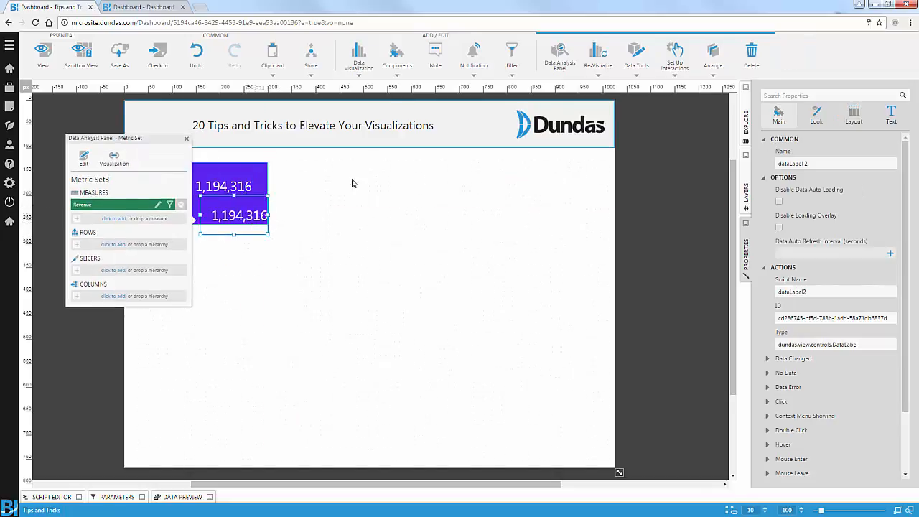
Add the Month level of the Date field's Year > Month > Day hierarchy to the copied label's rows
left_click(746, 129)
scroll(812, 272, "down", 10)
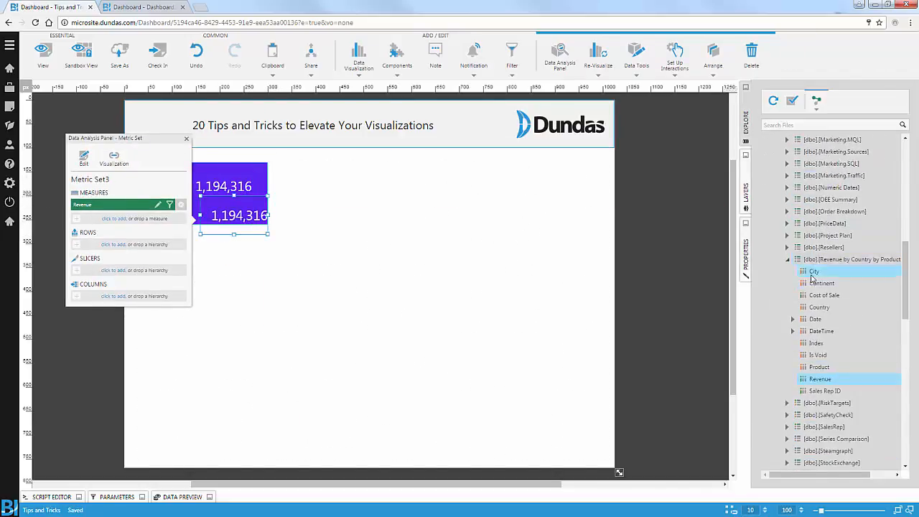
left_click(792, 318)
left_click_drag(840, 379, 161, 251)
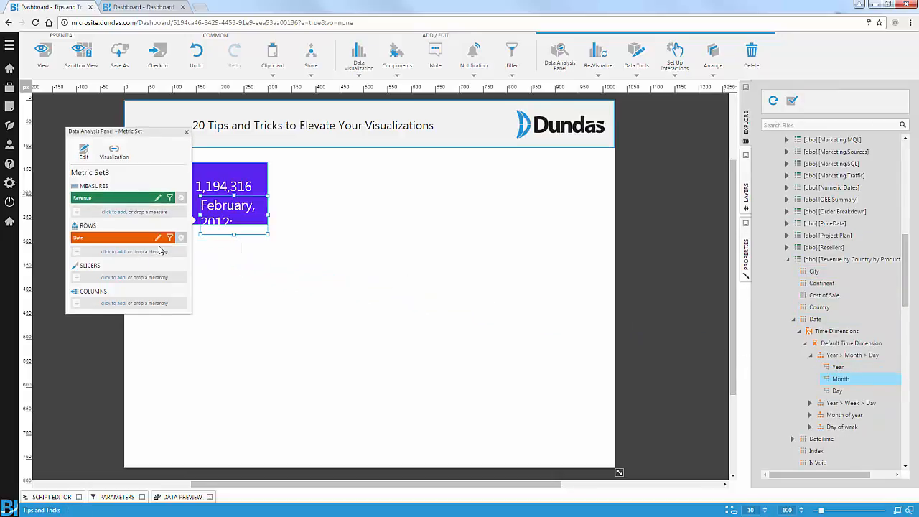
Re-visualize the copied label as a line chart and resize it to fit the lower part of the purple rectangle
left_click(592, 57)
left_click(238, 107)
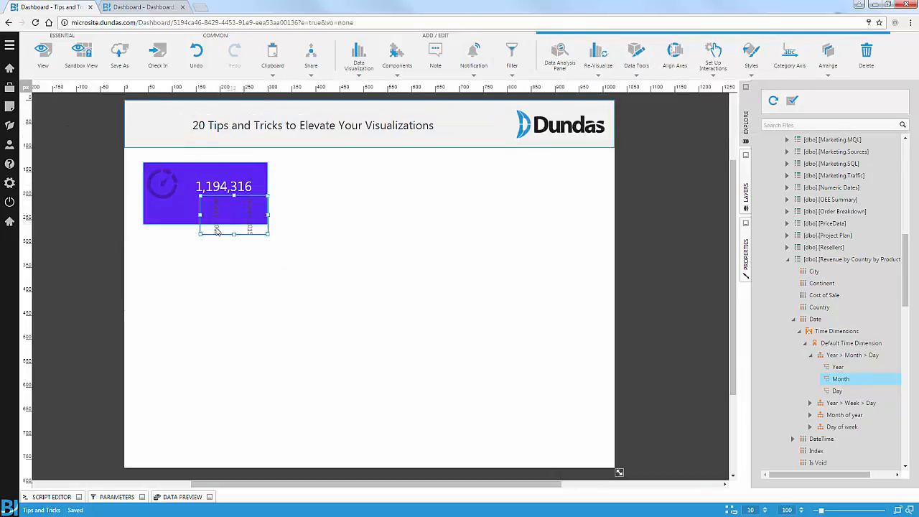
left_click_drag(199, 195, 159, 198)
left_click_drag(210, 233, 210, 224)
Hide the line chart's bottom axis and left axis
left_click(747, 262)
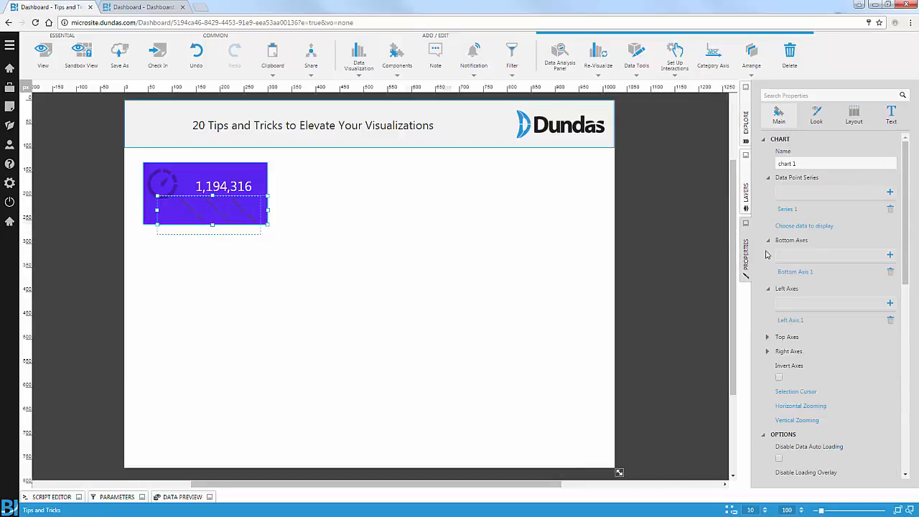
left_click(794, 271)
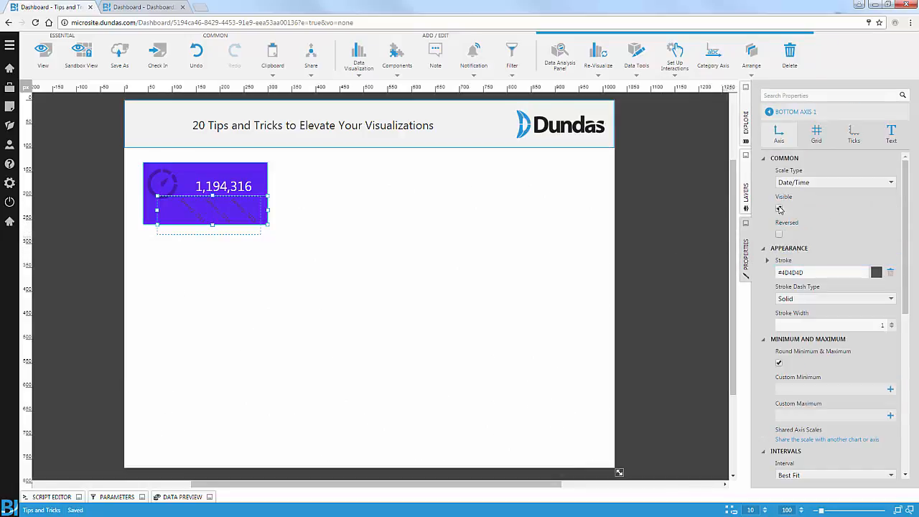
left_click(782, 112)
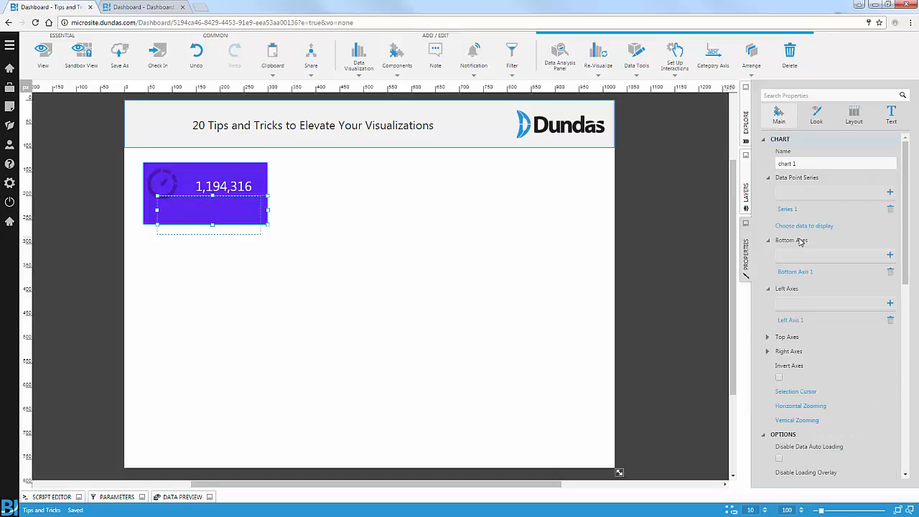
left_click(792, 319)
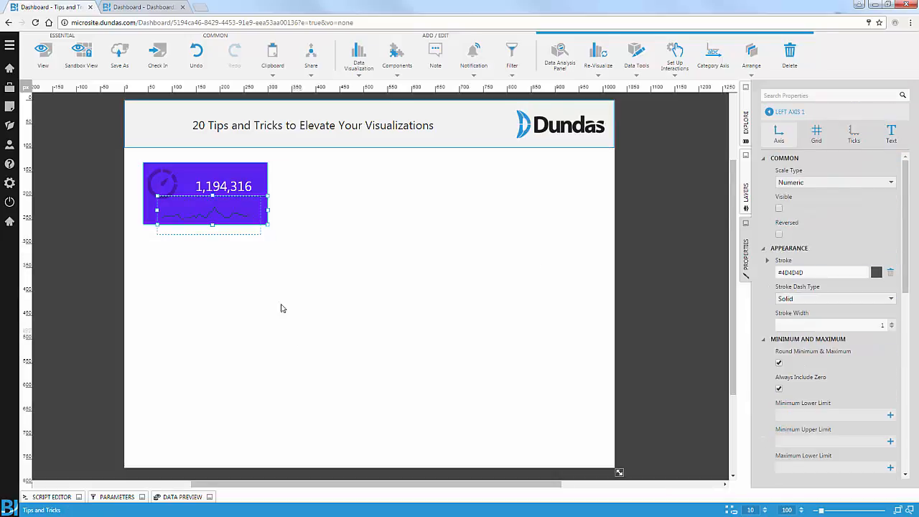
left_click(293, 333)
Shift the line chart slightly within the purple rectangle and set its series fill to White
left_click(223, 224)
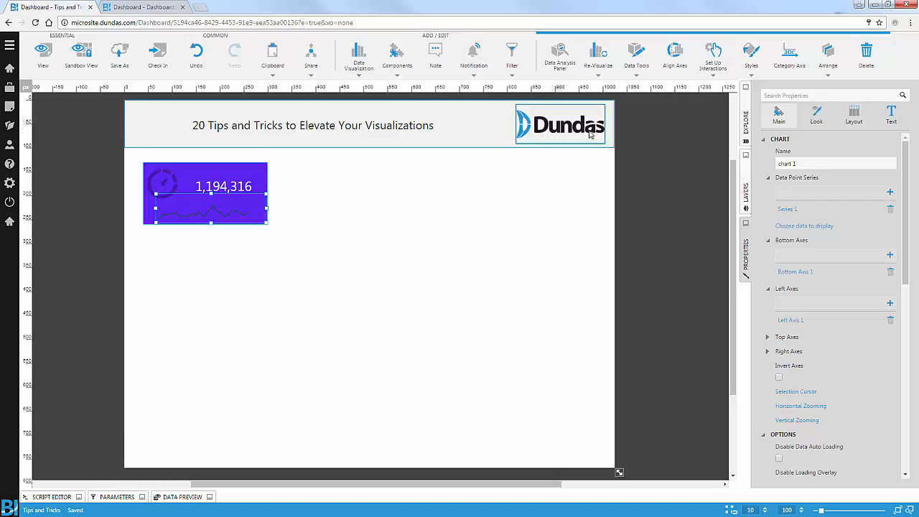
left_click(784, 209)
left_click(816, 132)
left_click(806, 292)
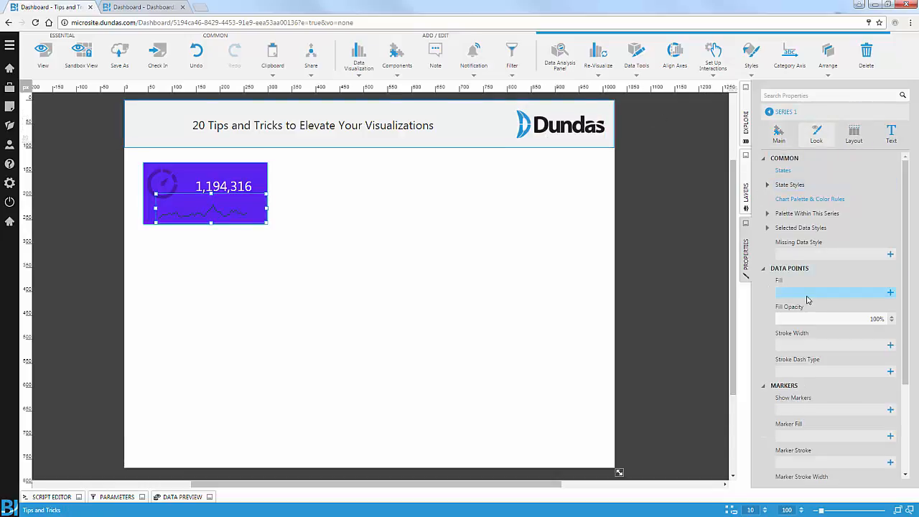
type("white")
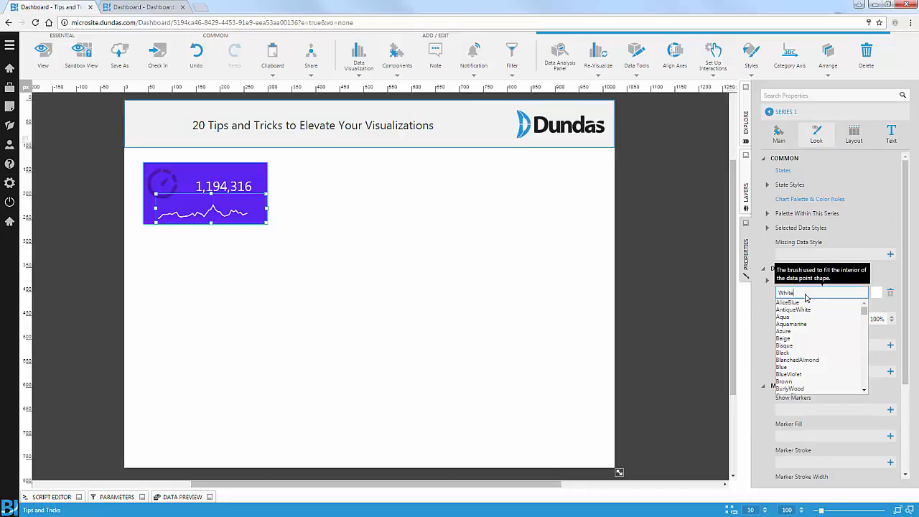
left_click(231, 217)
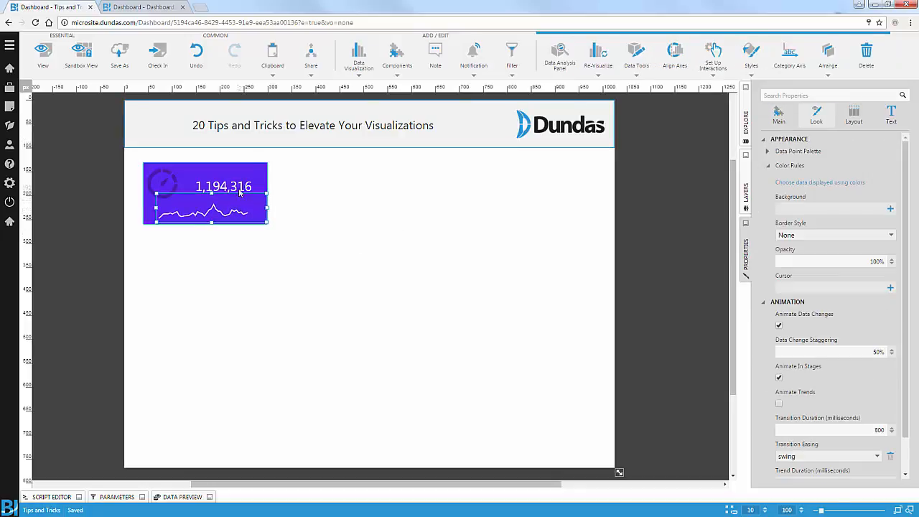
Nudge the revenue data label slightly further left to line it up with the line chart's right end
left_click(248, 187)
key("Left")
key("Left")
key("Left")
key("Left")
key("Left")
key("Left")
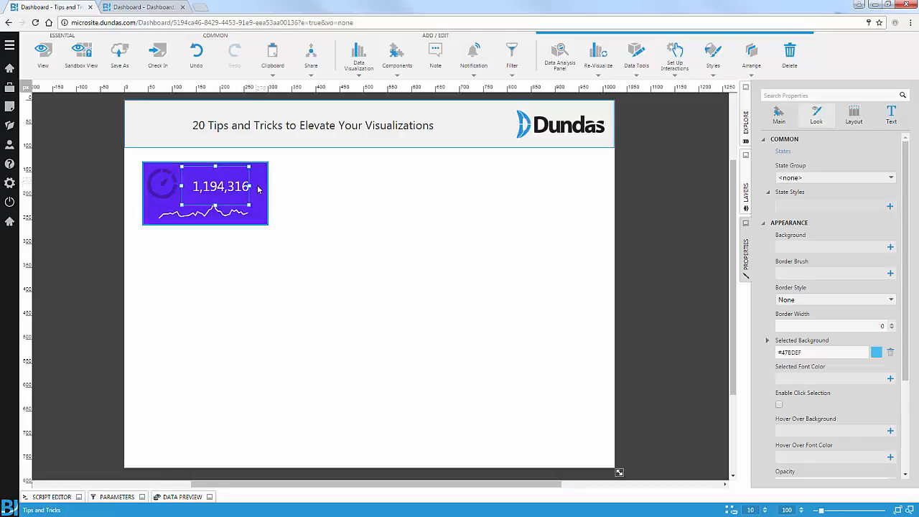
left_click(304, 196)
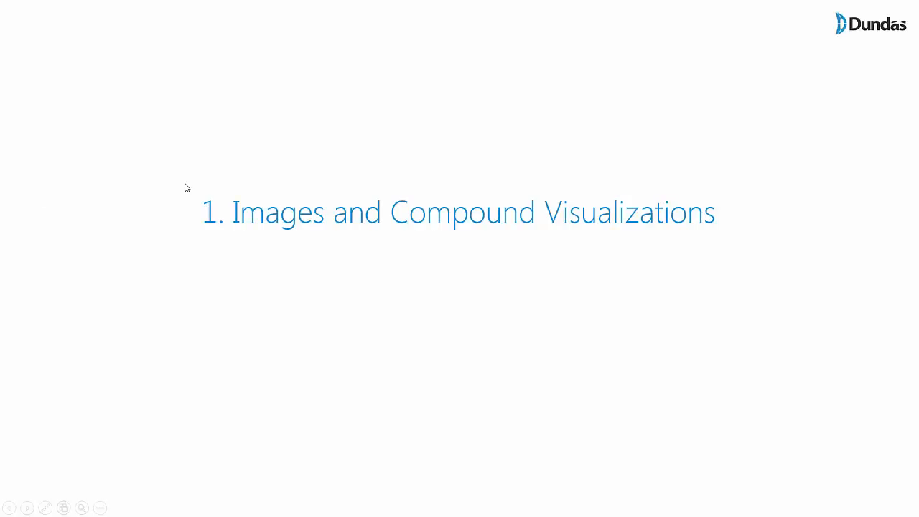
left_click(183, 196)
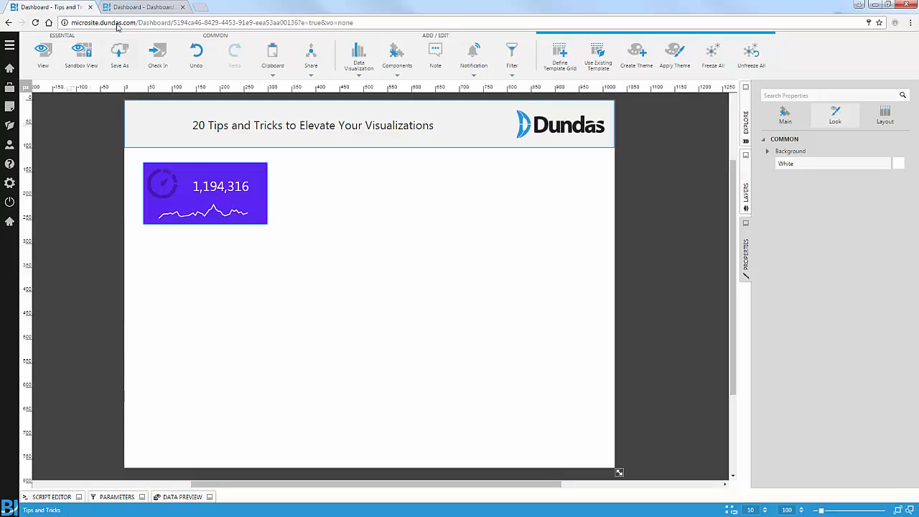
Open loading.io in a new browser tab and bring its loading icon generator into view
left_click(200, 8)
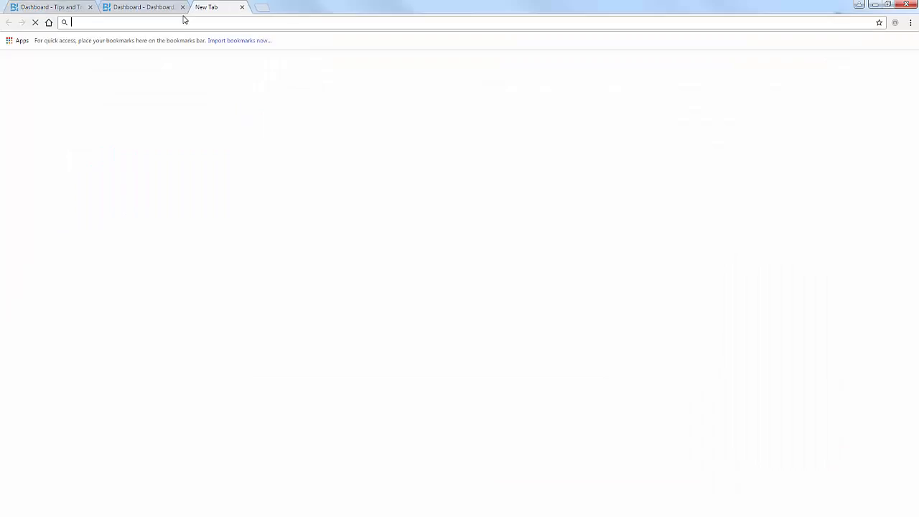
type("loading")
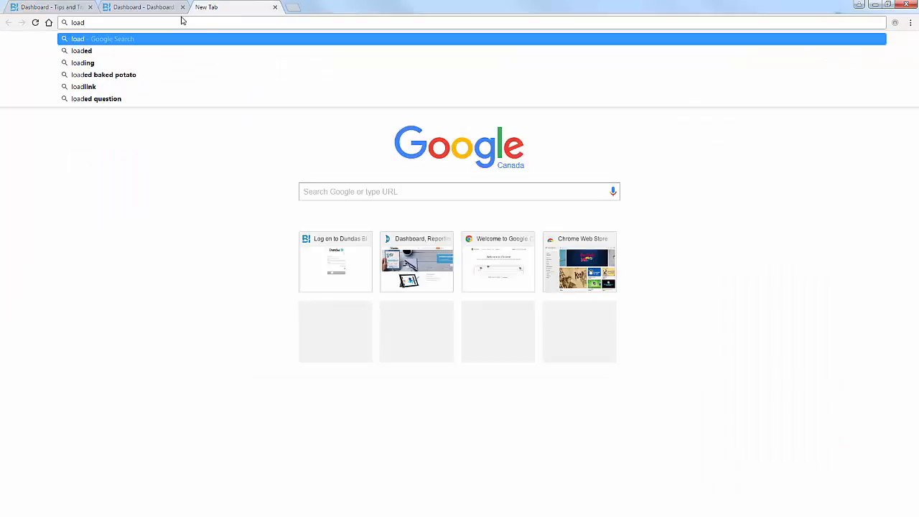
type(".io")
key("Return")
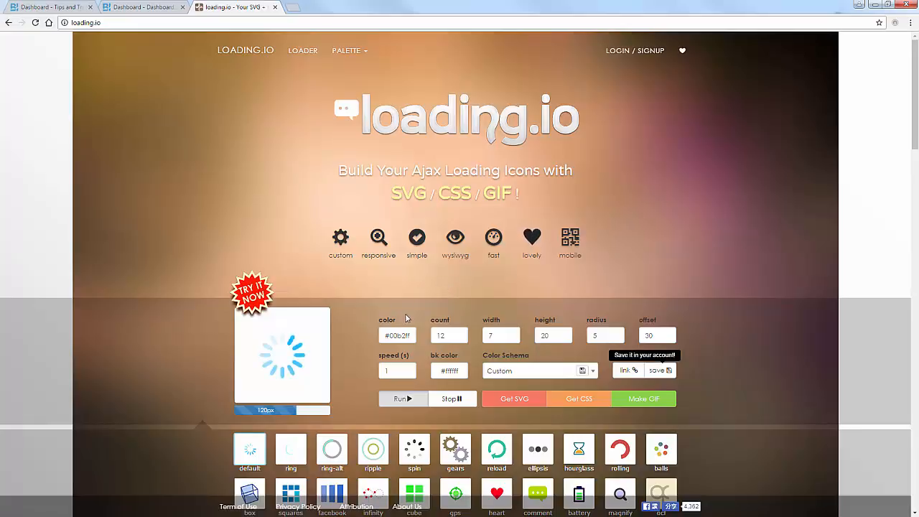
scroll(399, 330, "down", 1)
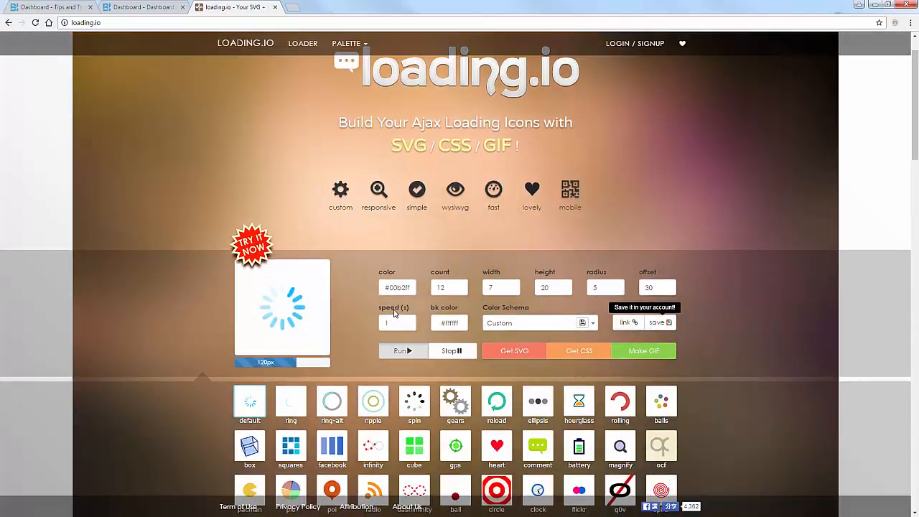
Choose the gears icon, enlarge it to 198px and set color1 to purple #64598f
left_click(453, 400)
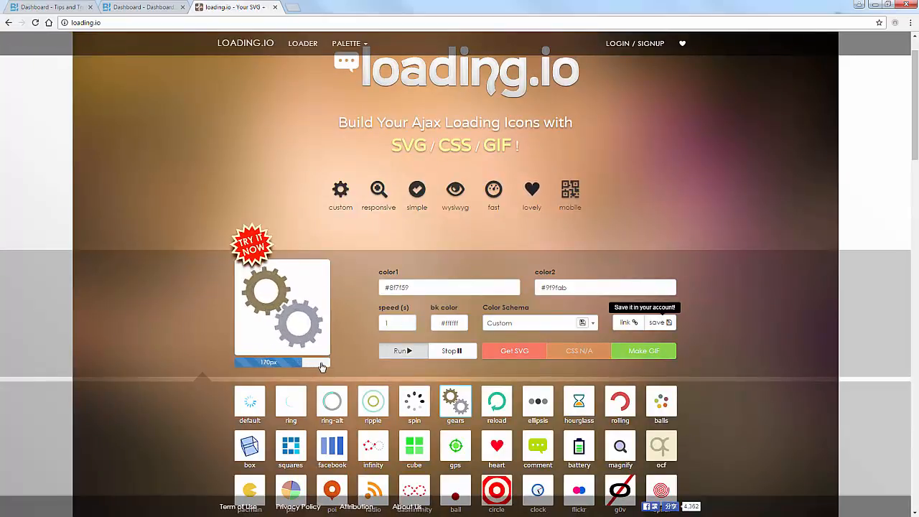
left_click(416, 289)
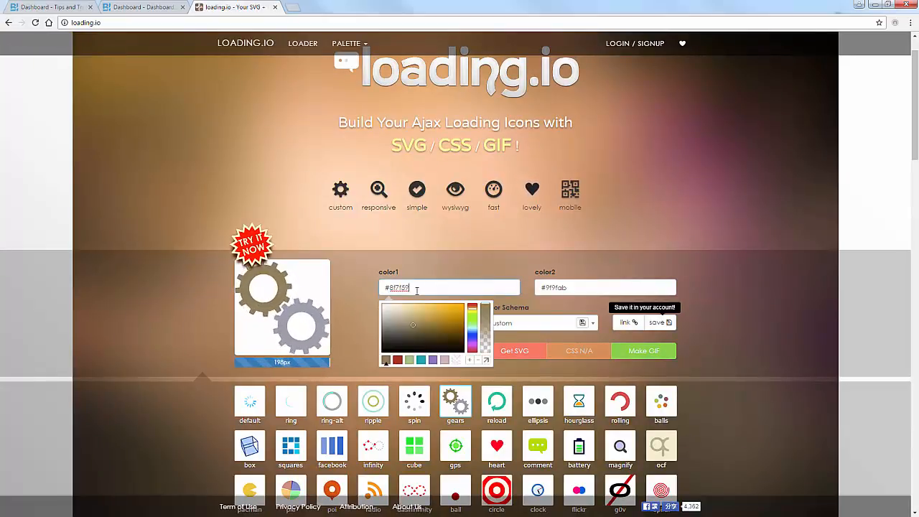
left_click(470, 335)
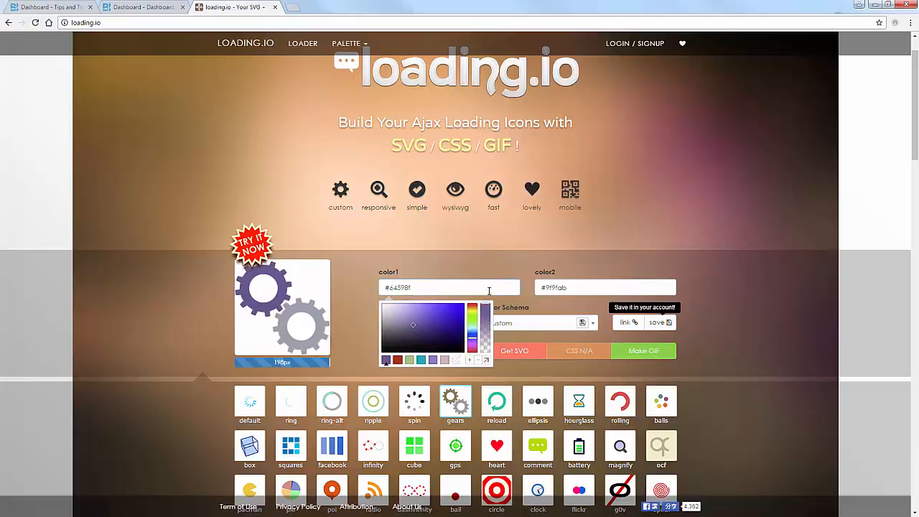
Enter Green as the gears icon's color2 and set its speed to 3 seconds
left_click(569, 287)
key("ctrl+a")
type("Gre")
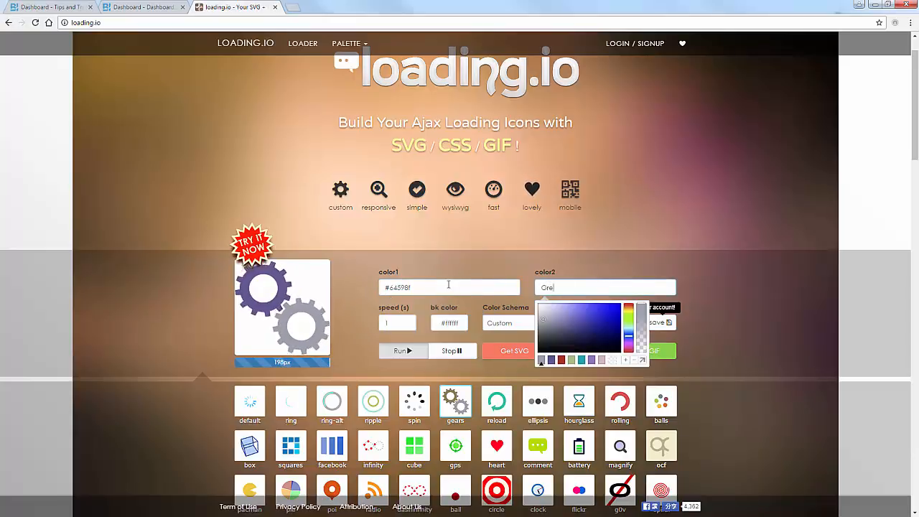
left_click(410, 322)
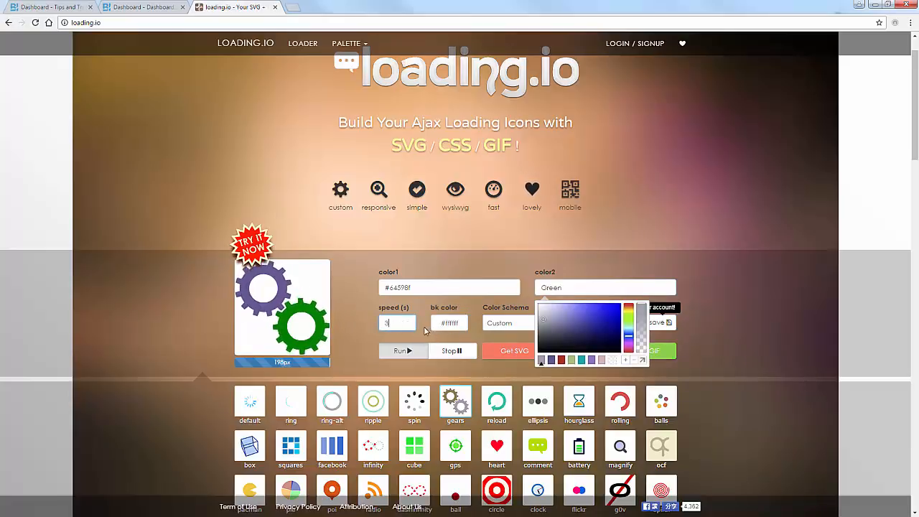
type("3")
left_click(479, 339)
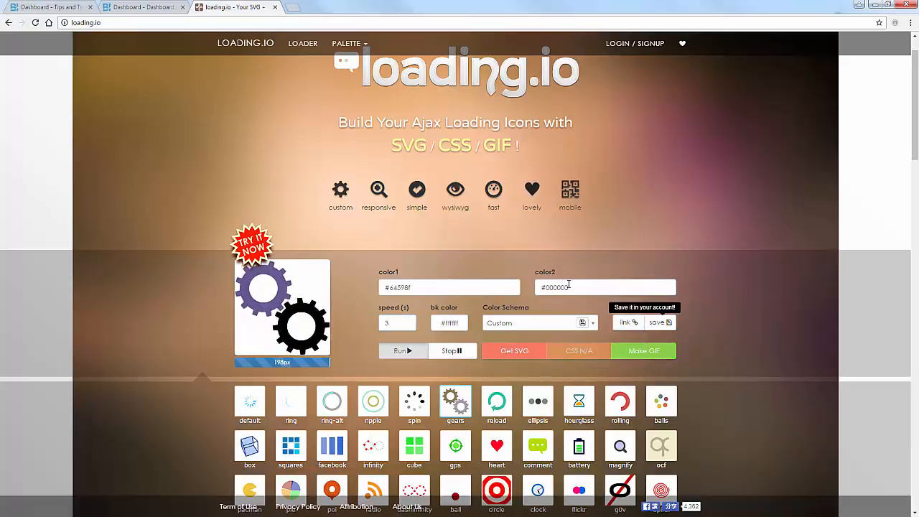
Replace the gears icon's color2 value with green again
left_click(581, 286)
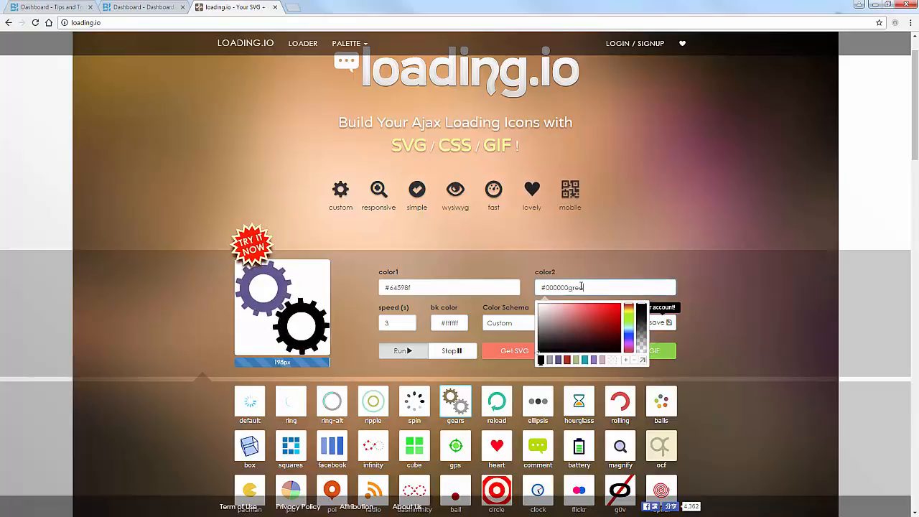
type("green")
key("ctrl+a")
type("g")
left_click(742, 297)
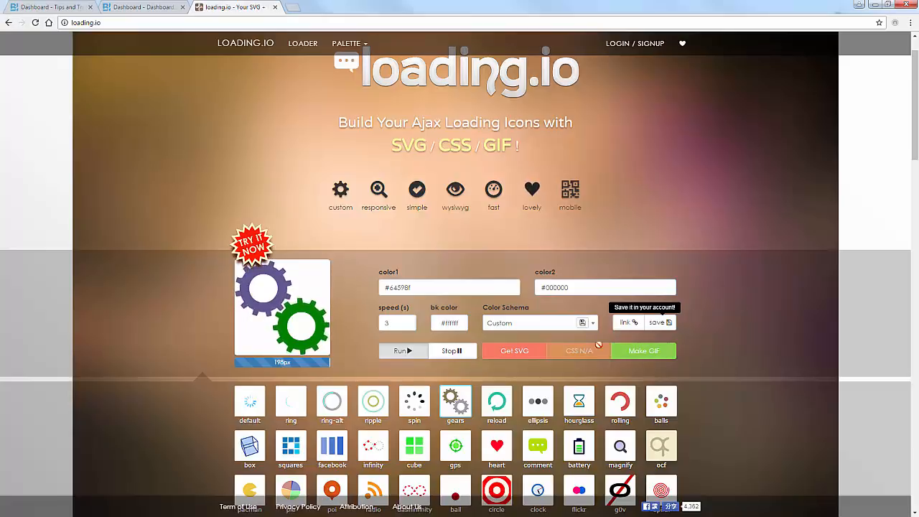
Generate the gears icon as an SVG, download gears.svg and open the downloaded file
left_click(511, 352)
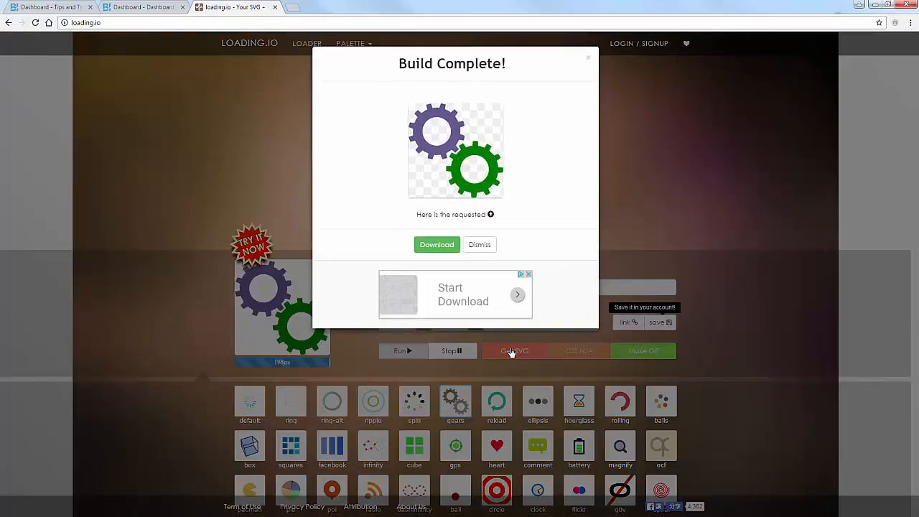
left_click(455, 244)
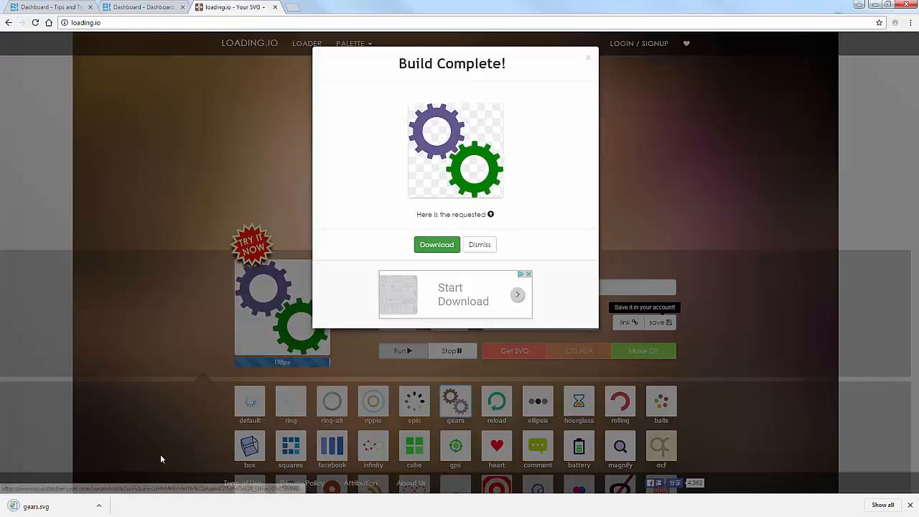
left_click(59, 507)
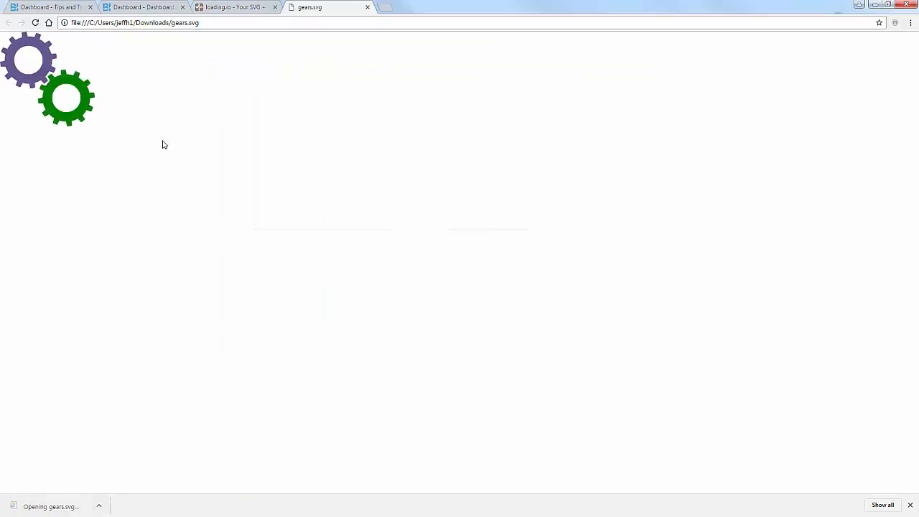
View the page source of gears.svg and copy all of its code
right_click(162, 77)
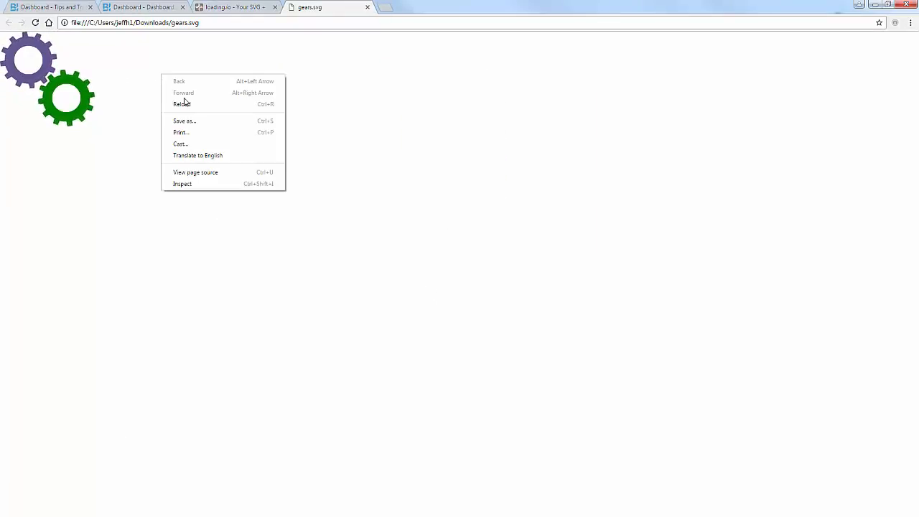
left_click(199, 174)
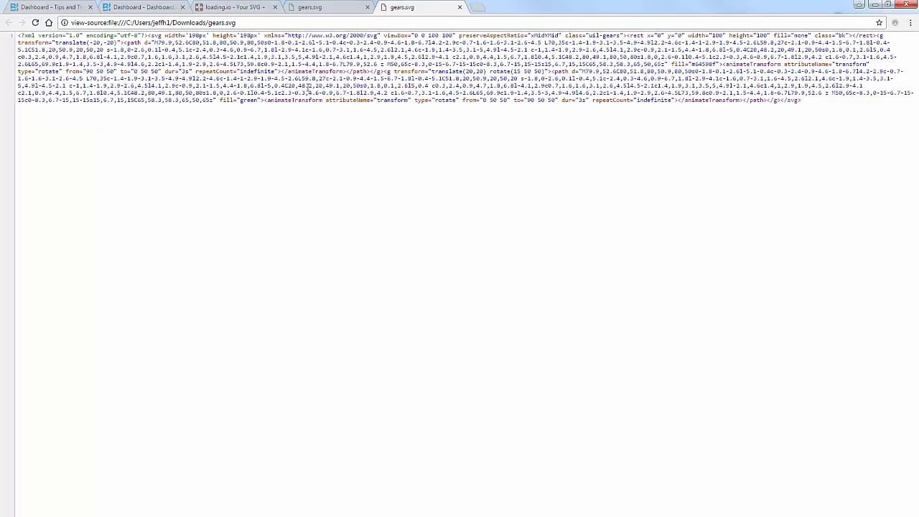
key("ctrl+a")
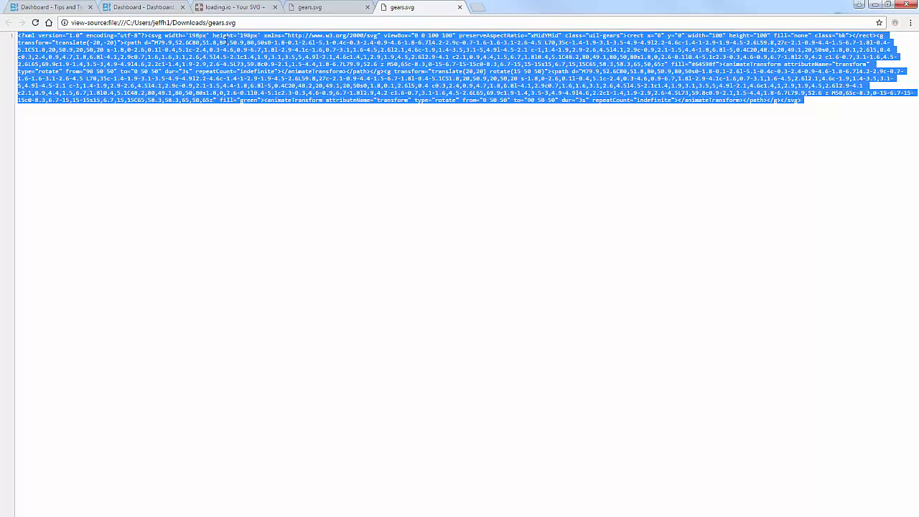
Switch to the Tips and Tricks dashboard, add a new layer and name it Loading
left_click(149, 13)
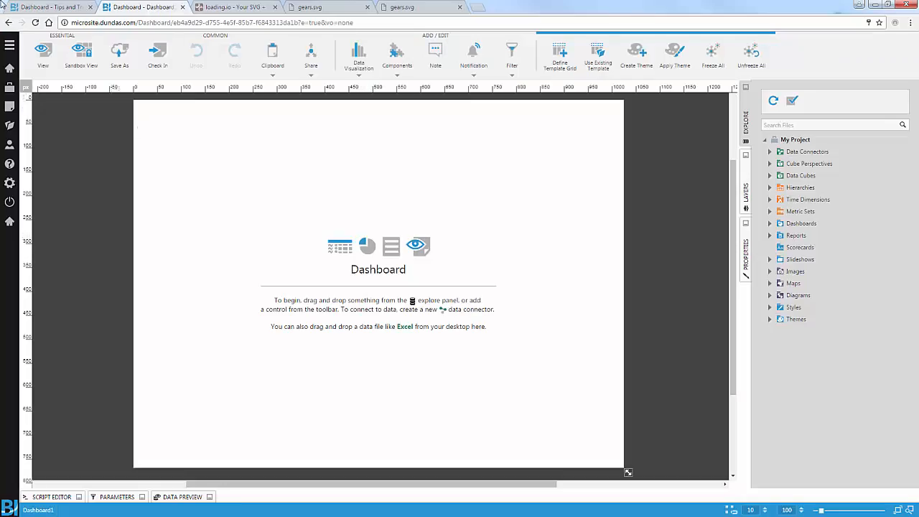
left_click(35, 7)
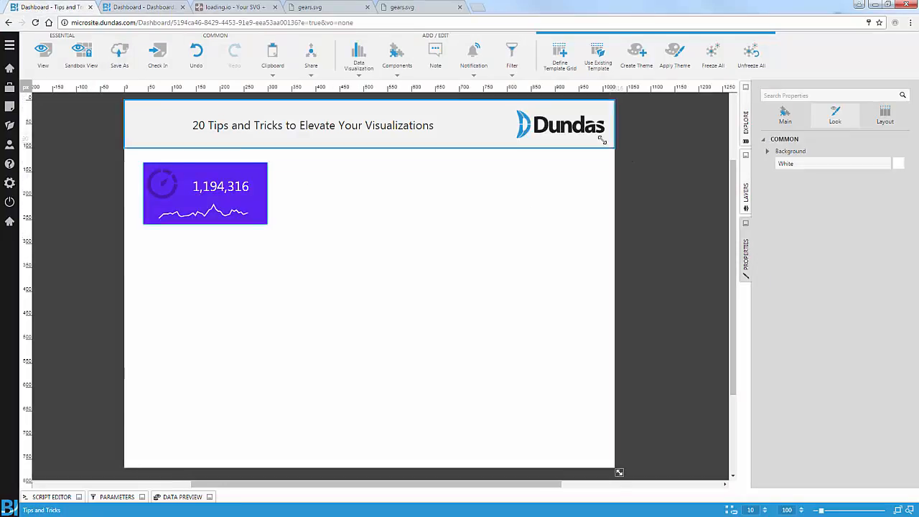
left_click(745, 192)
left_click(773, 118)
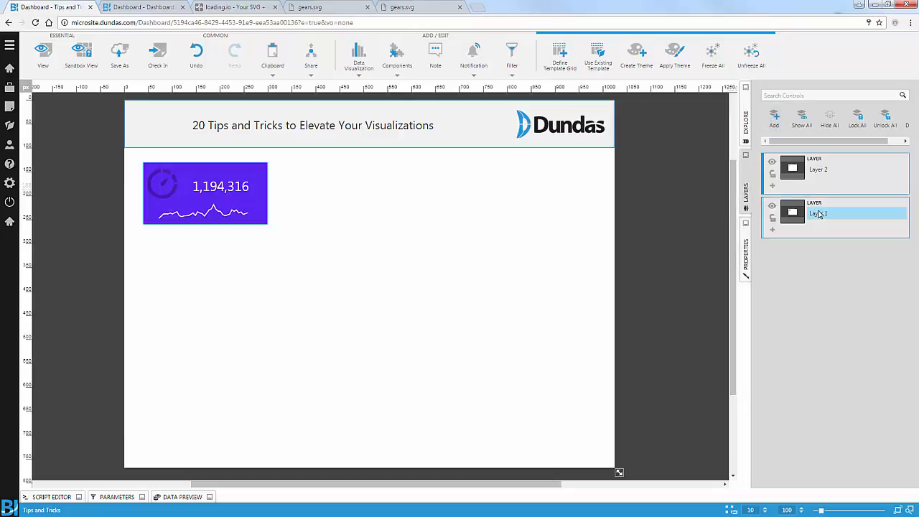
double_click(829, 173)
type("Loading")
key("Return")
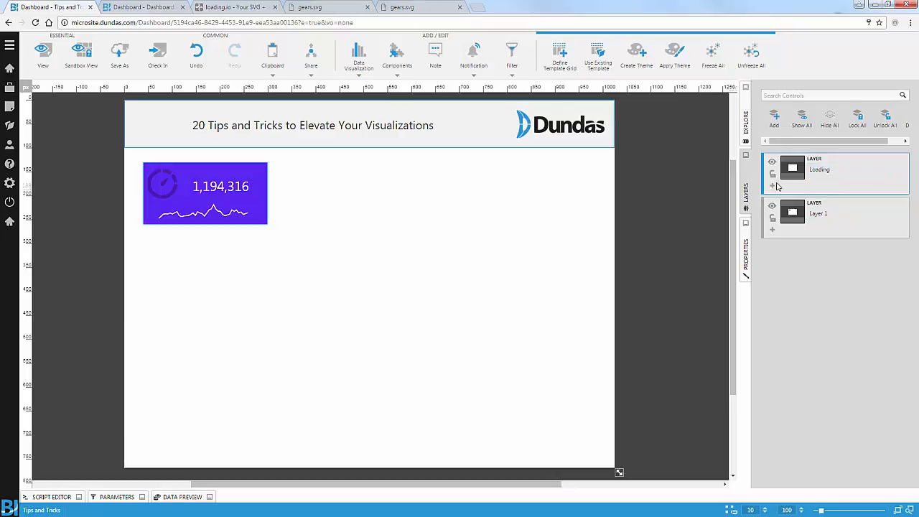
Add a rectangle to the Loading layer, sized to cover the whole canvas below the title header
left_click(772, 186)
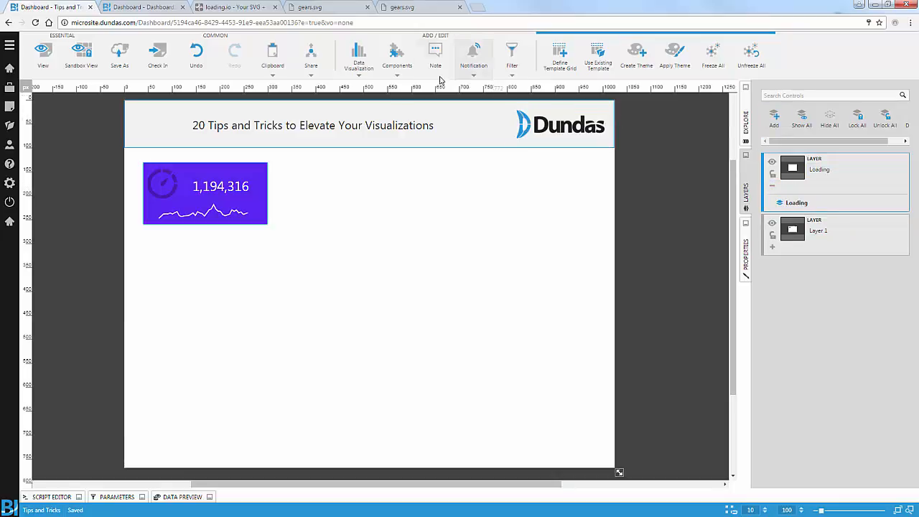
left_click(409, 69)
left_click(512, 100)
left_click_drag(428, 246, 612, 468)
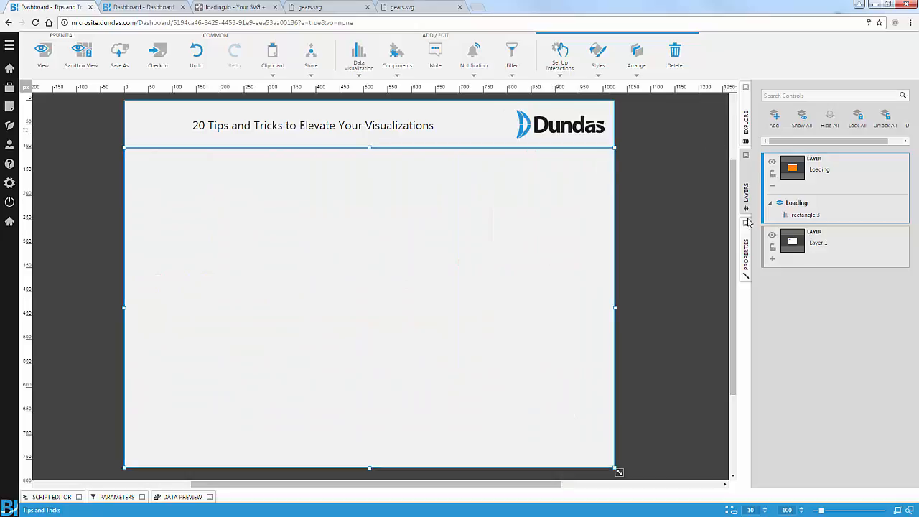
Set the overlay rectangle's opacity to 80% and its fill to Black
left_click(746, 247)
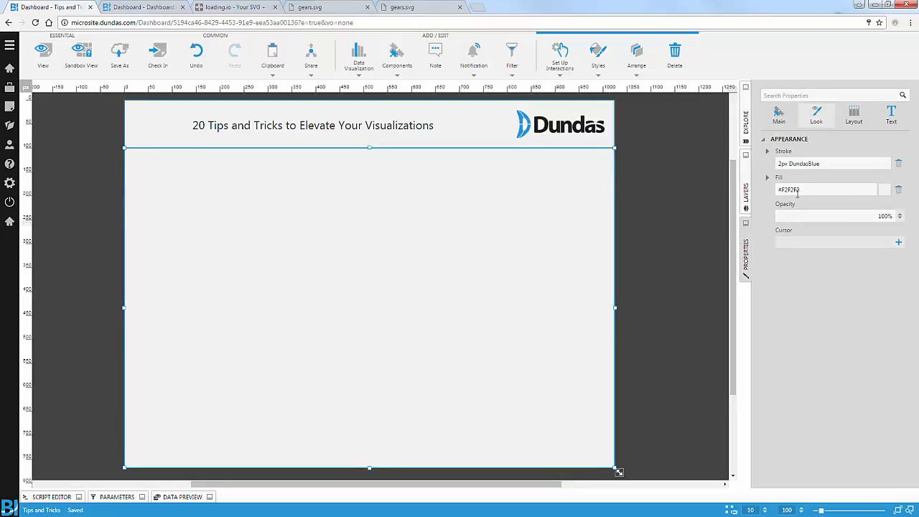
left_click(864, 218)
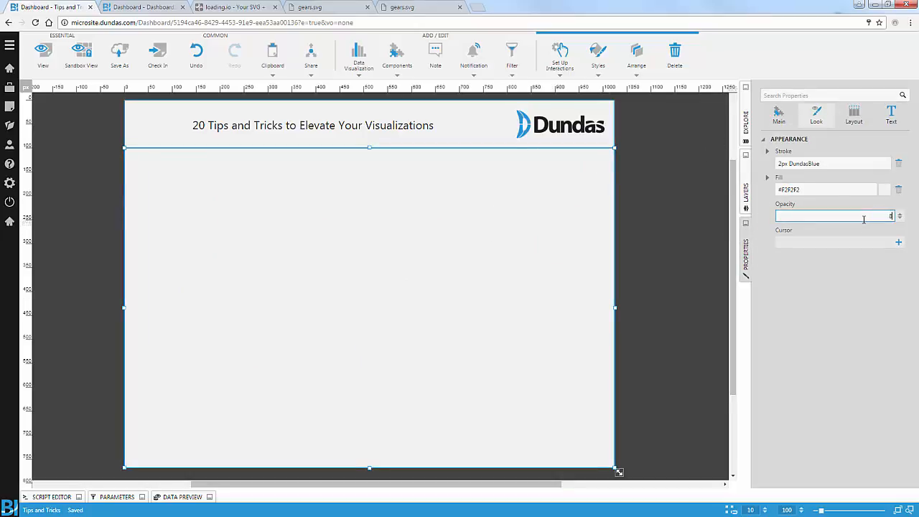
type("80%")
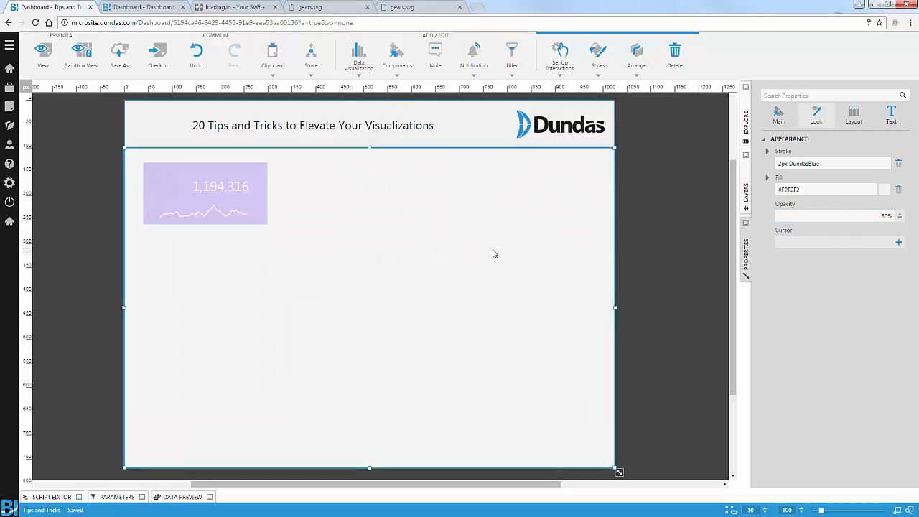
left_click(795, 189)
type("black")
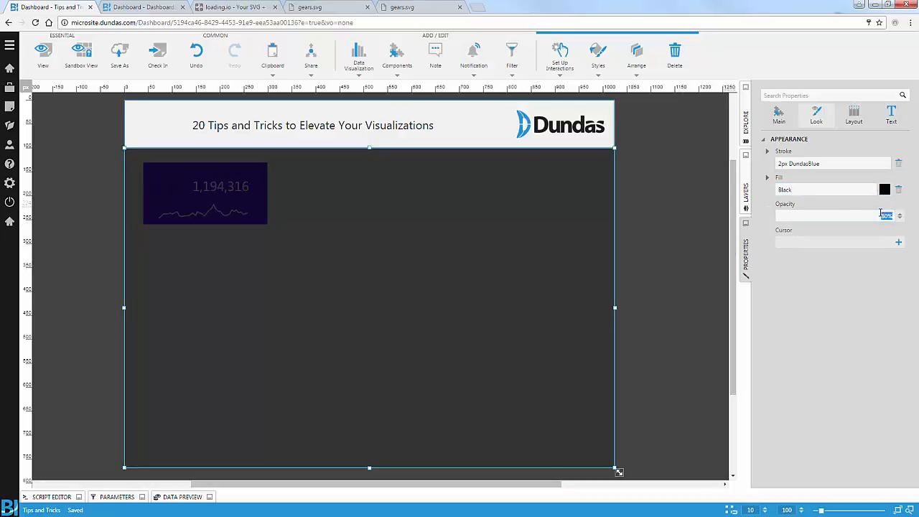
left_click(659, 228)
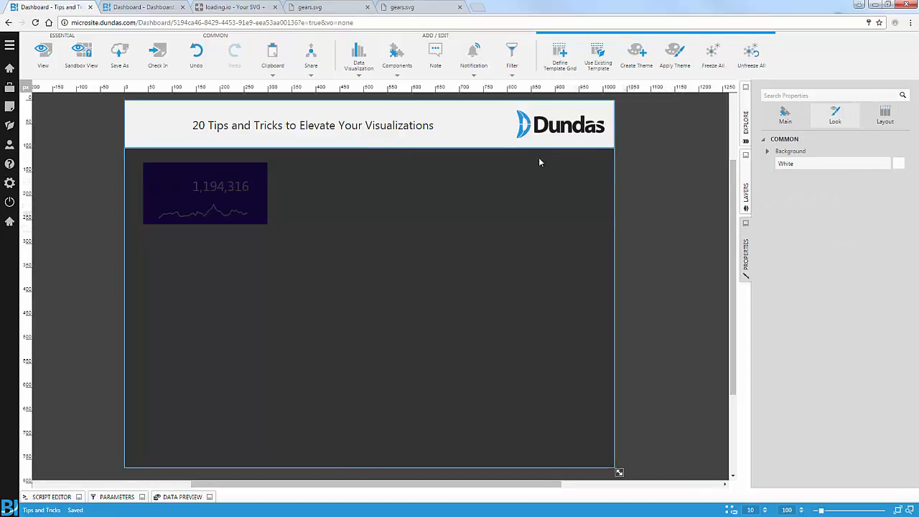
Add an HTML label and move it near the center of the black overlay rectangle
left_click(394, 58)
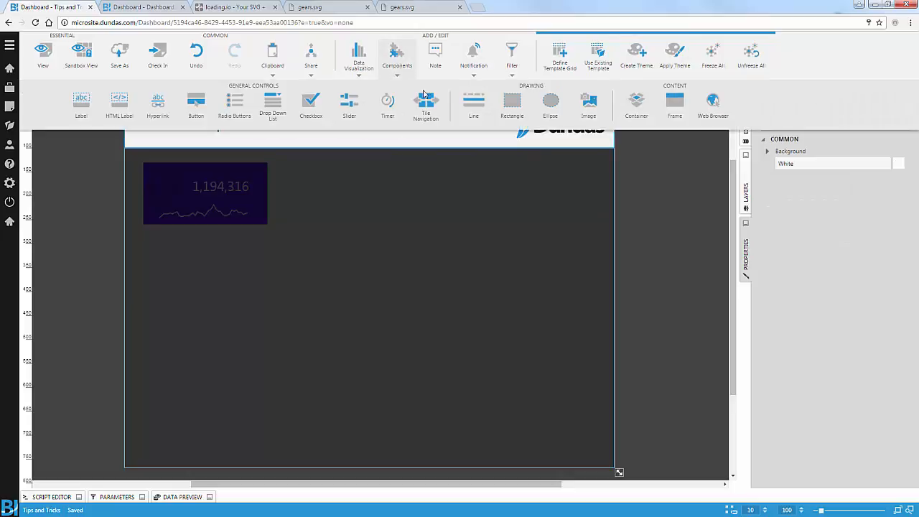
left_click(120, 115)
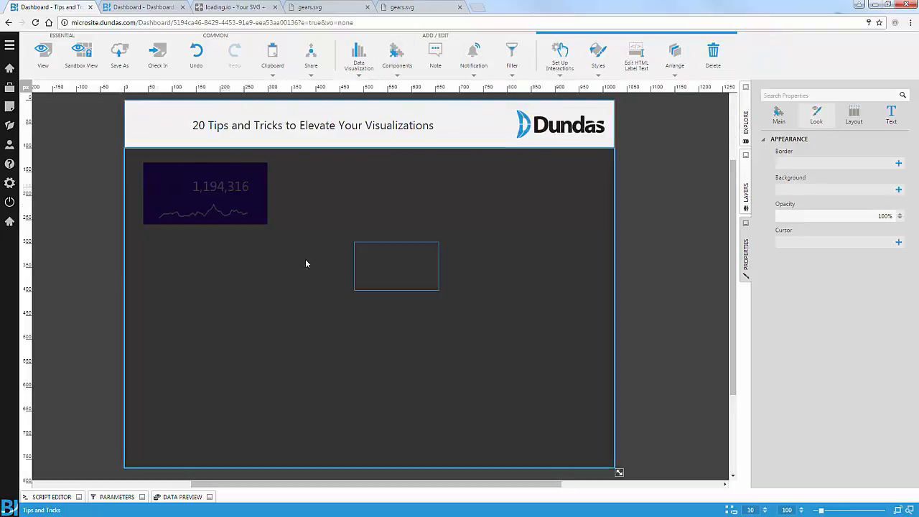
left_click_drag(381, 266, 344, 287)
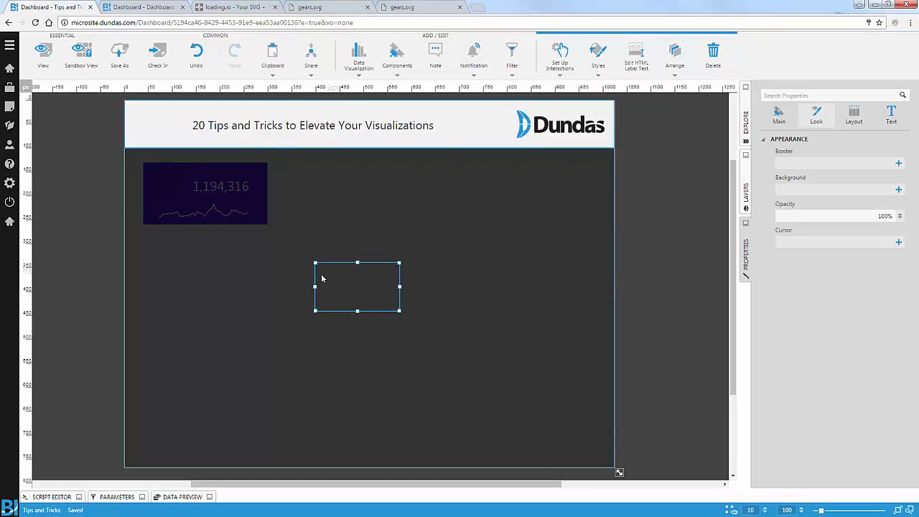
Replace the HTML label's text with the copied gears SVG code and enlarge the label to fit the icon
left_click(891, 118)
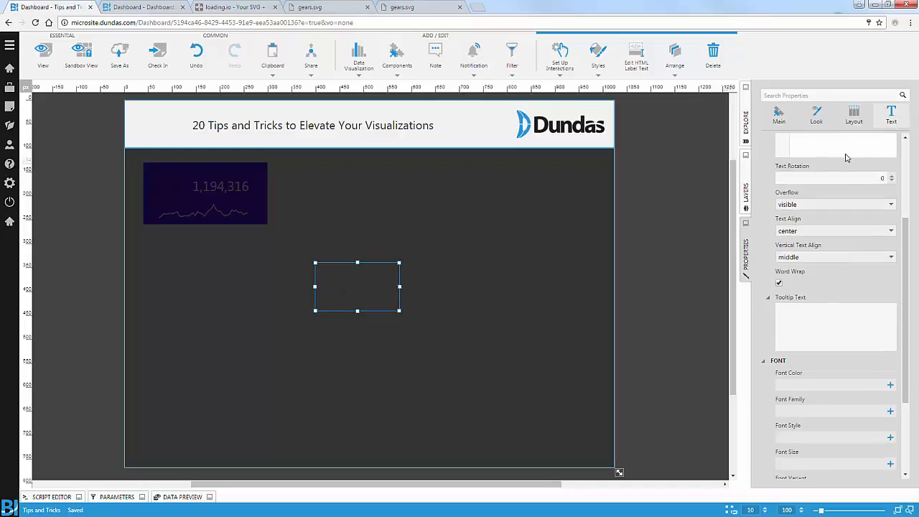
left_click(836, 187)
key("ctrl+a")
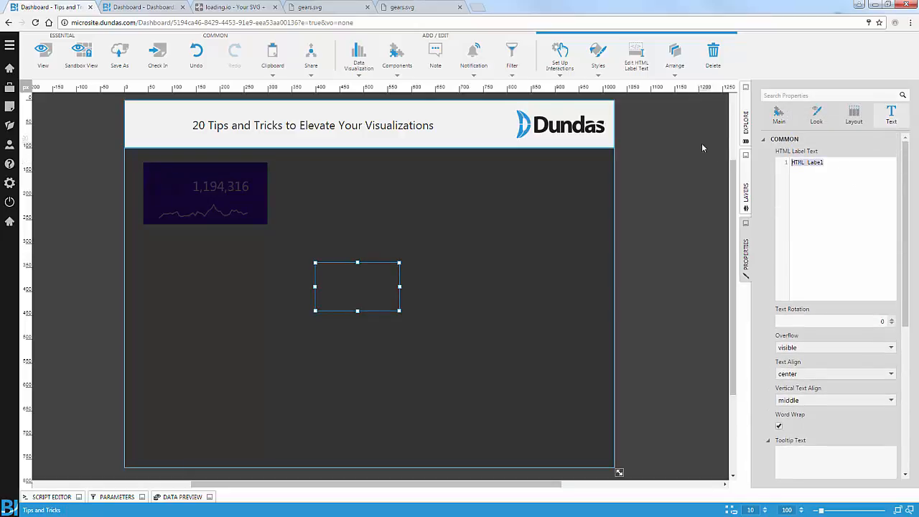
key("ctrl+v")
scroll(809, 263, "down", 2)
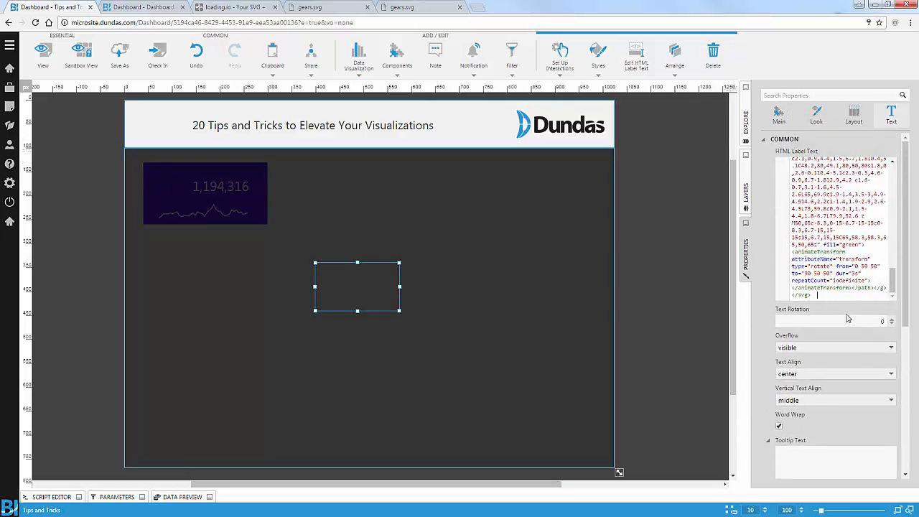
left_click(847, 318)
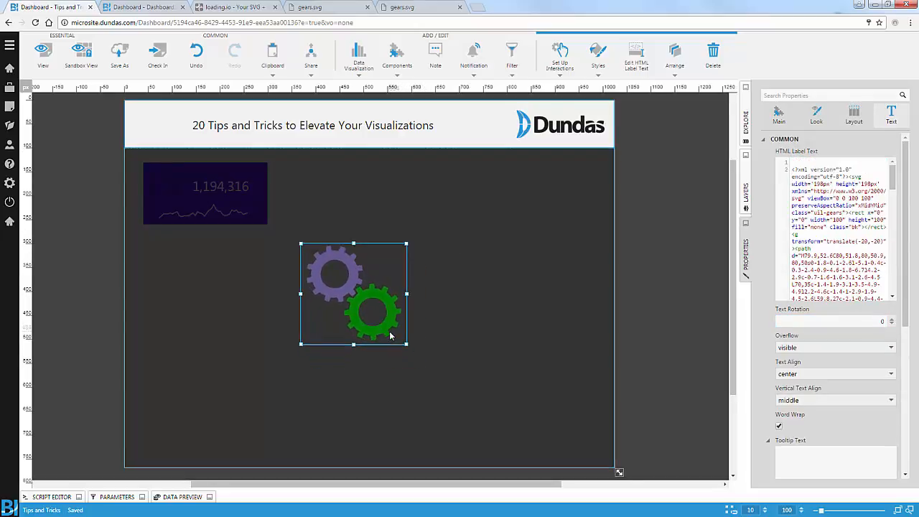
left_click(621, 282)
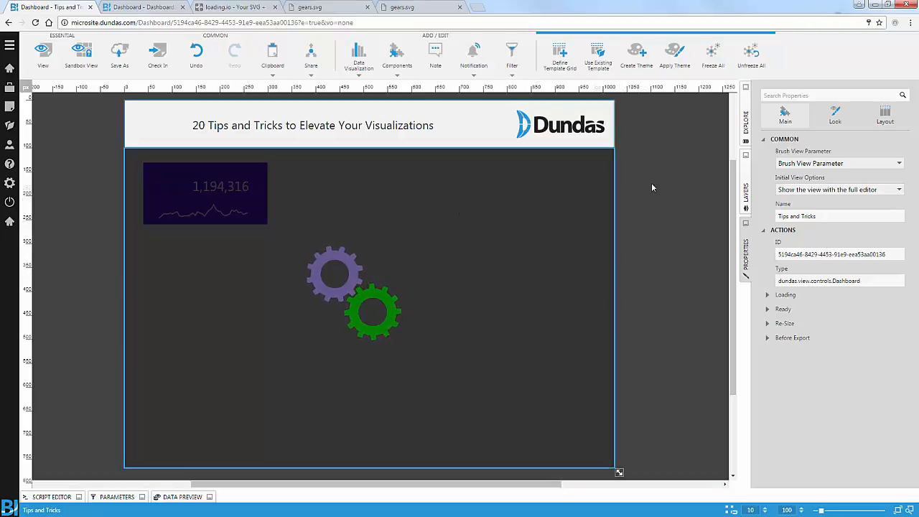
Review the controls on the Loading layer and return to the dashboard's main properties
left_click(745, 194)
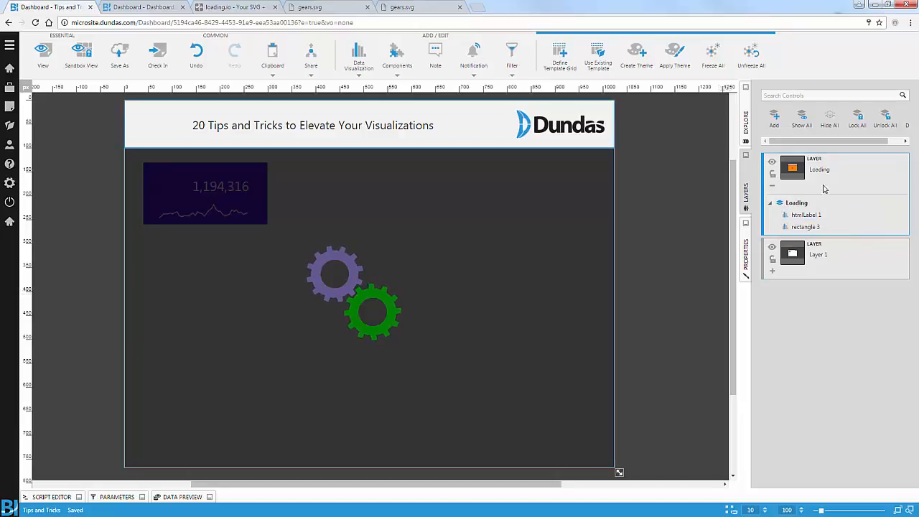
left_click(746, 244)
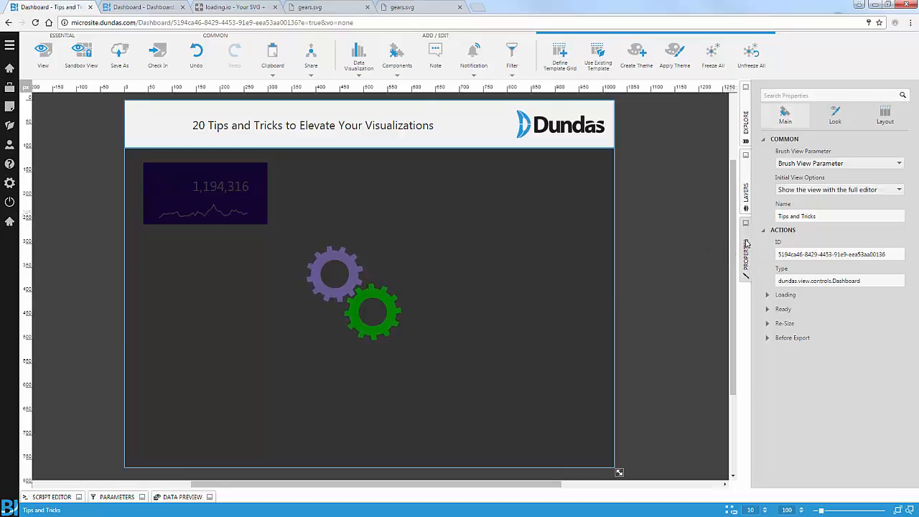
Add a Change Layer action to the dashboard's Ready event that hides the Loading layer, and view the dashboard
left_click(786, 310)
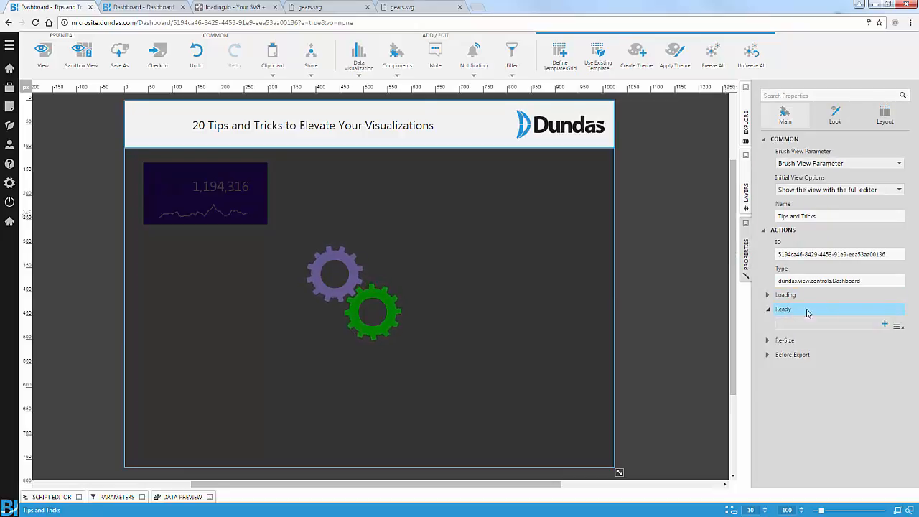
left_click(899, 326)
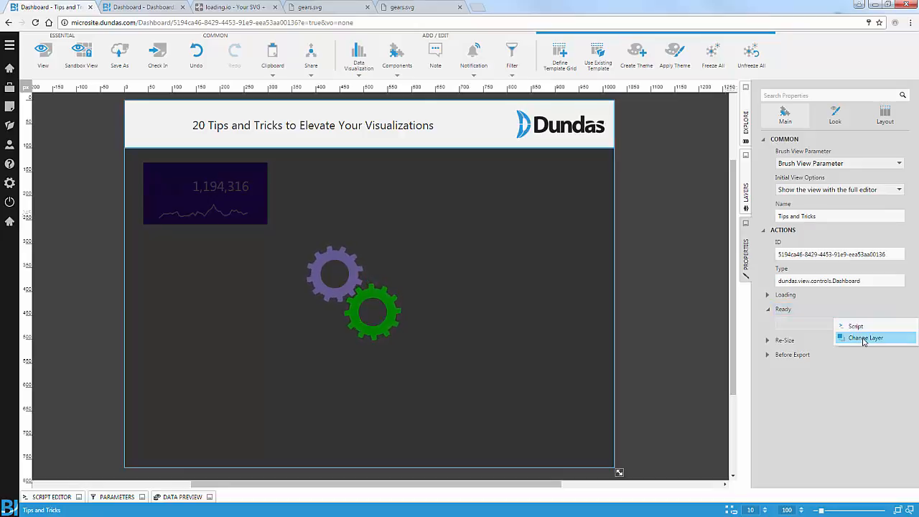
left_click(864, 338)
left_click(809, 343)
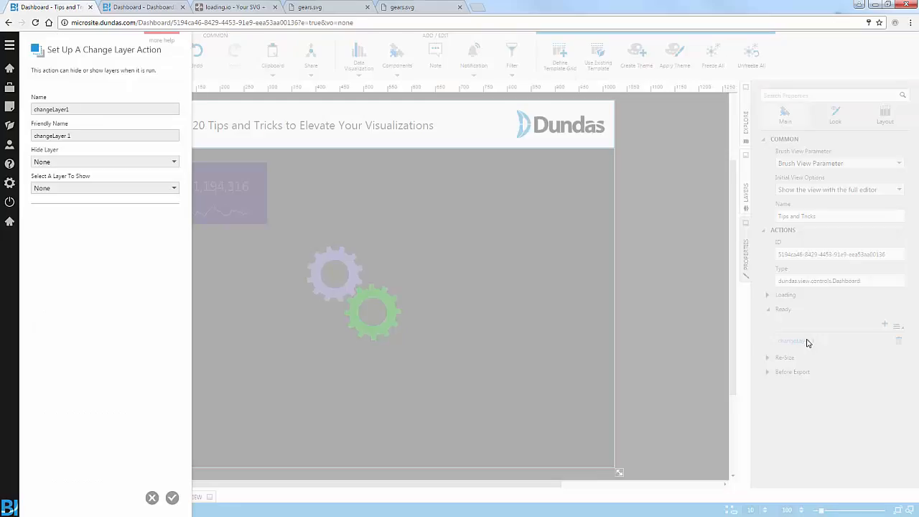
left_click(56, 164)
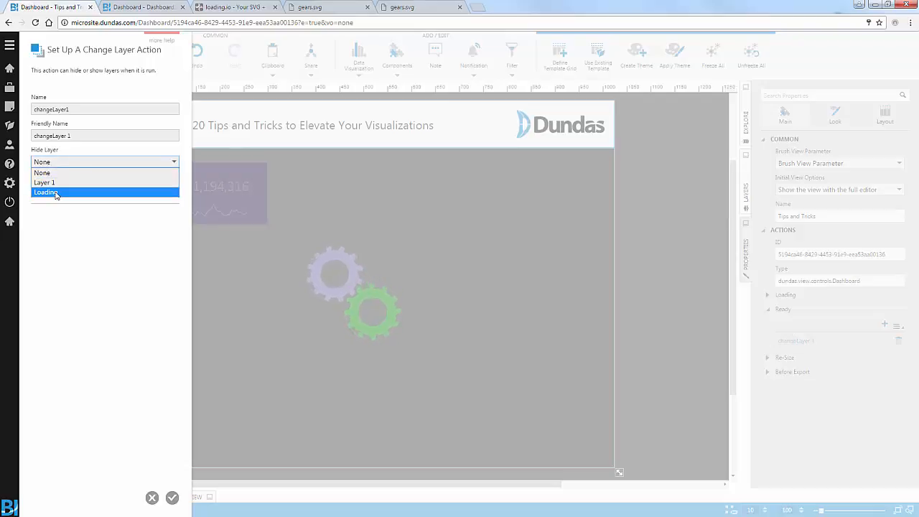
left_click(56, 192)
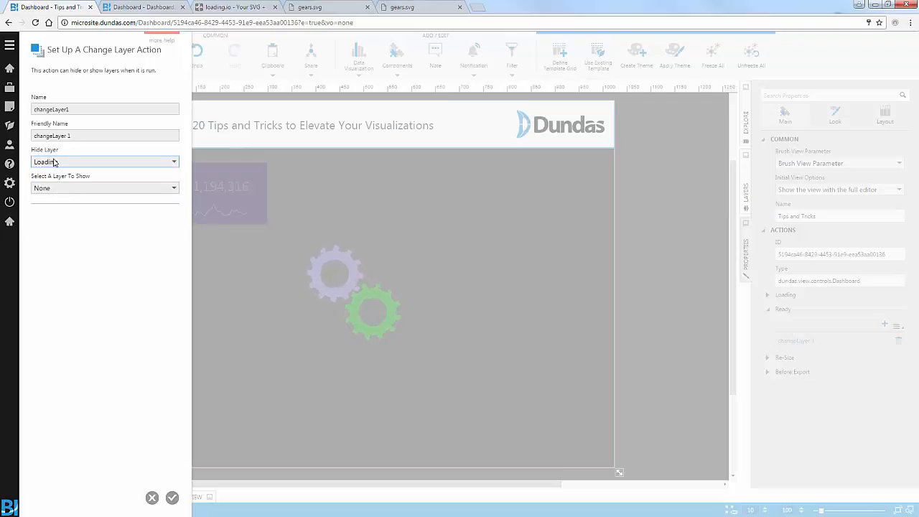
left_click(173, 496)
left_click(44, 63)
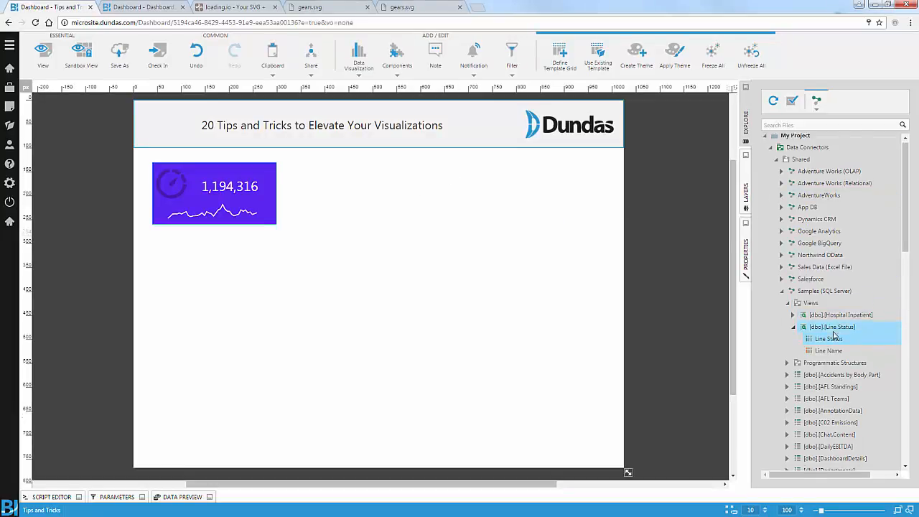
Add Line Name and Line Status from the [dbo].[Line Status] view beside the KPI tile and re-visualize them as a bar chart
scroll(825, 307, "down", 1)
left_click_drag(826, 309, 355, 238)
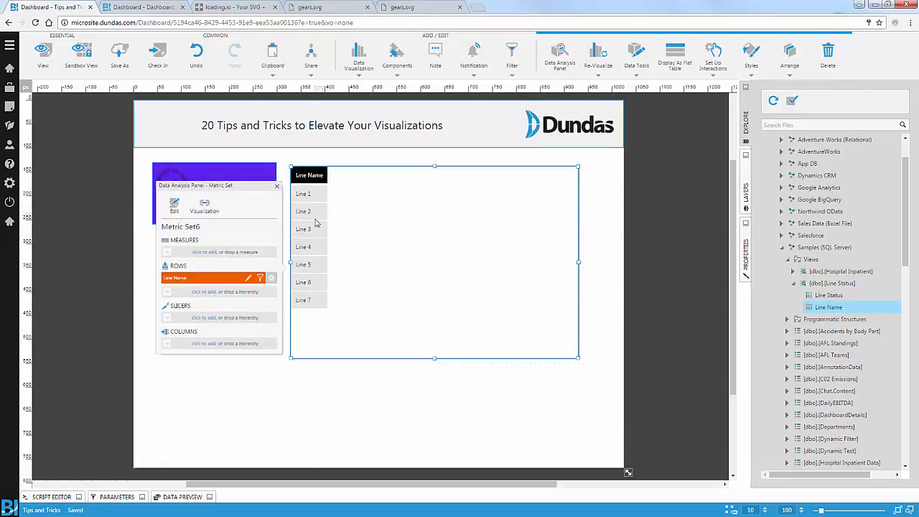
left_click_drag(829, 295, 490, 262)
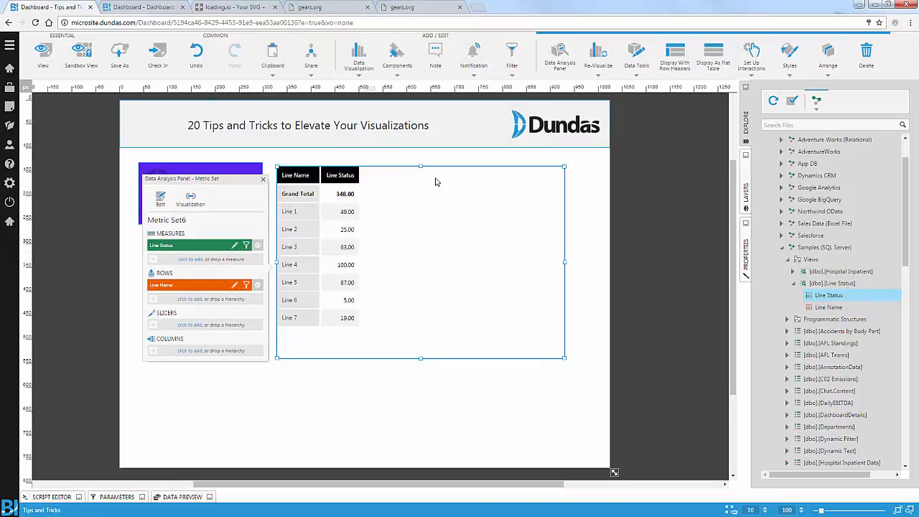
left_click(595, 61)
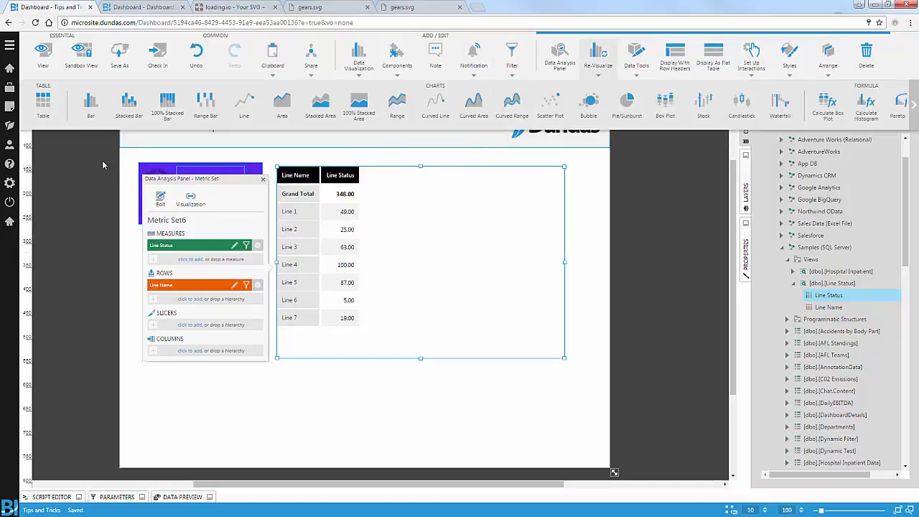
left_click(95, 113)
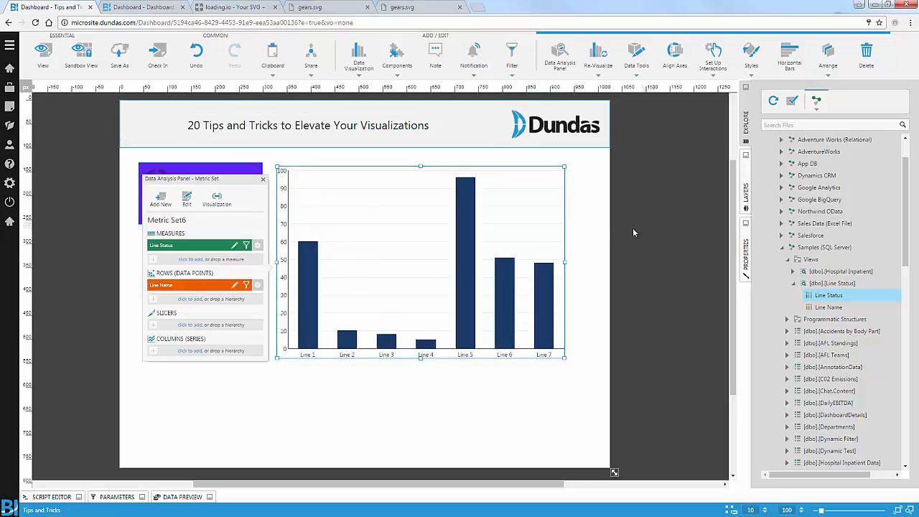
Enable Bypass Data Cache in the bar chart's metric set binding
left_click(187, 201)
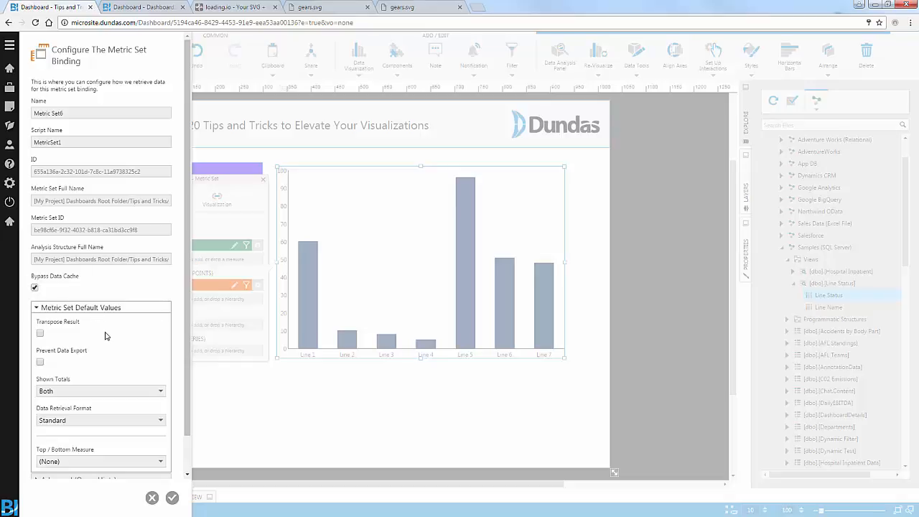
left_click(172, 498)
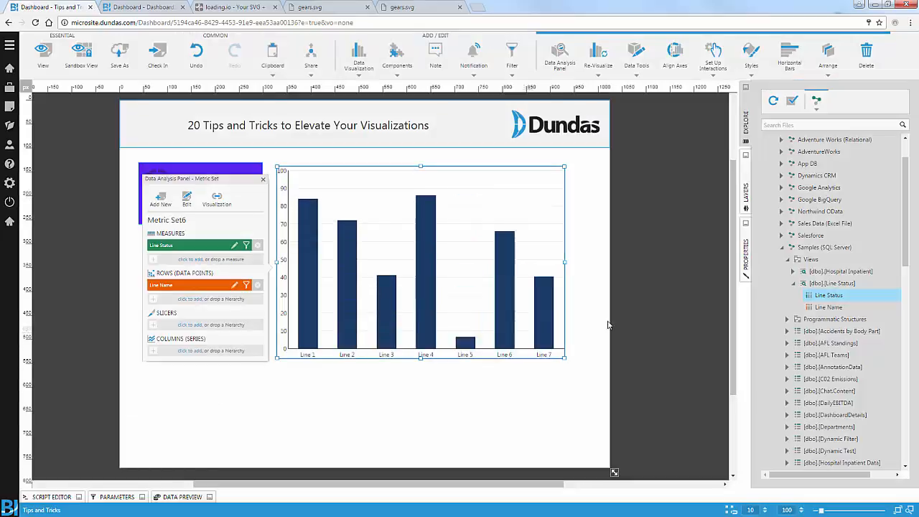
Set the bar chart's data auto refresh interval to 3 seconds, and check the refreshing chart in view mode before returning to editing
left_click(746, 252)
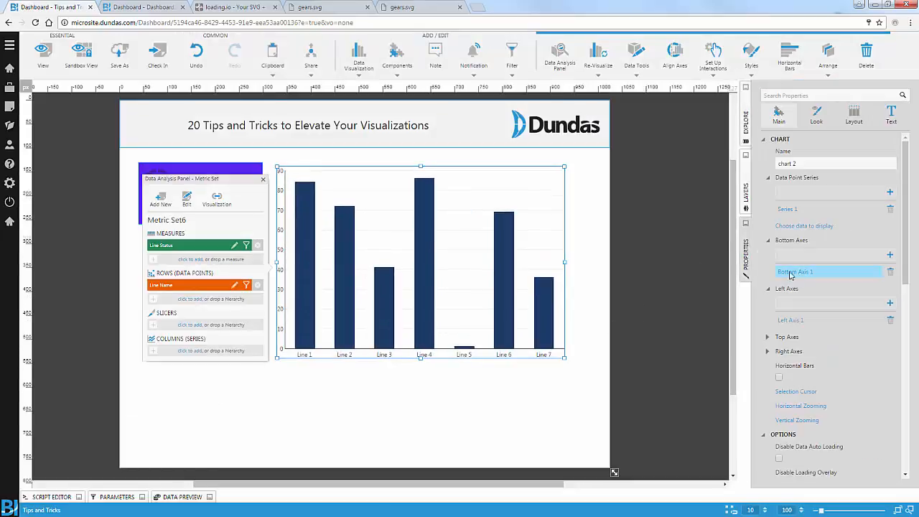
scroll(796, 299, "down", 2)
scroll(798, 302, "down", 3)
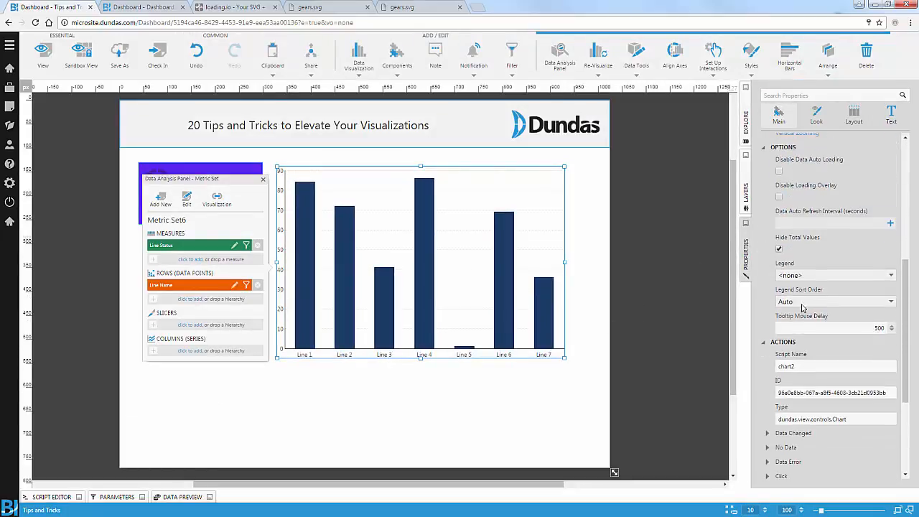
left_click(809, 226)
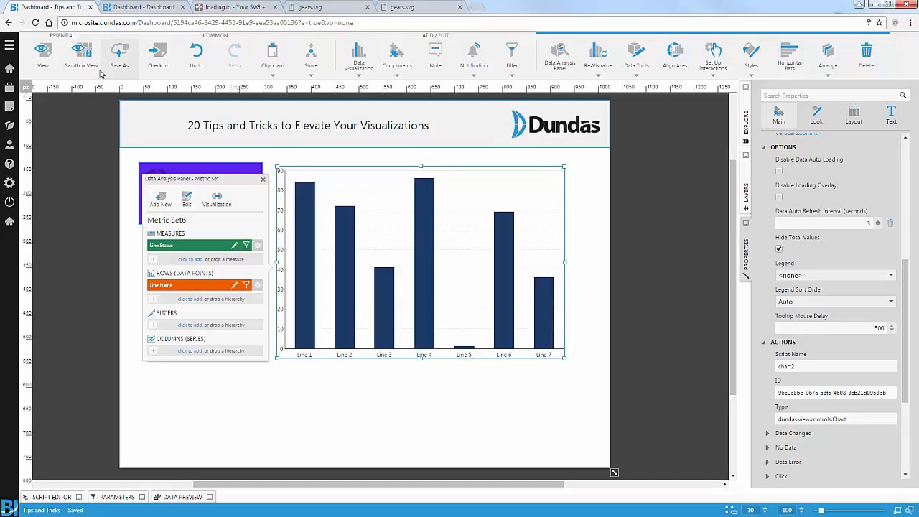
left_click(43, 56)
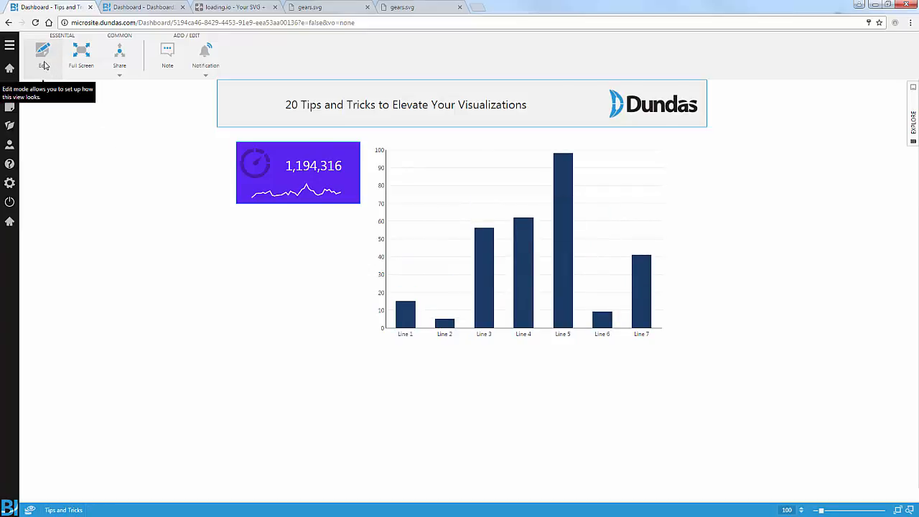
left_click(44, 65)
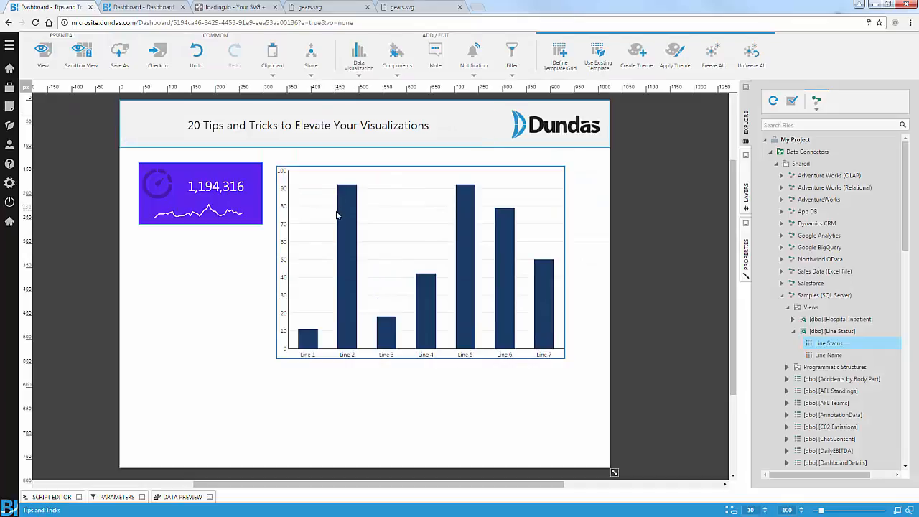
Create a state group named Status on the bar chart's Line Status measure
left_click(353, 218)
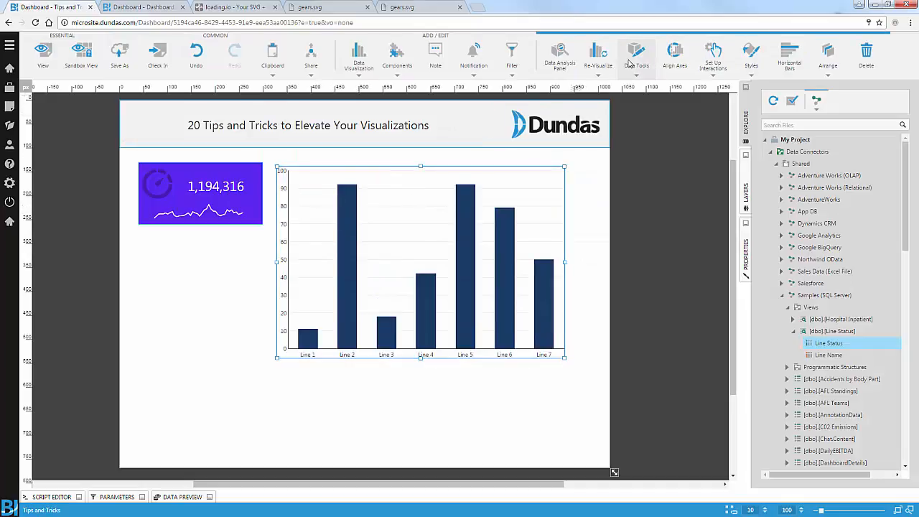
left_click(629, 64)
left_click(649, 105)
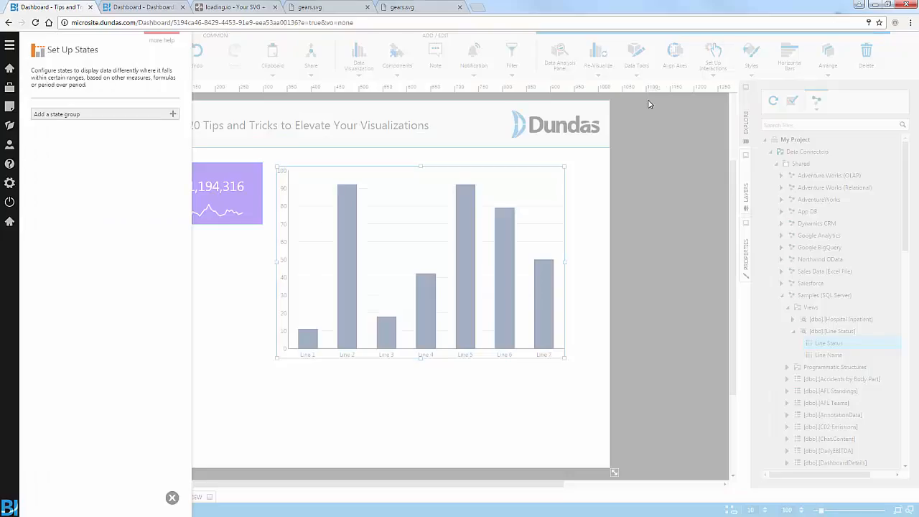
left_click(137, 114)
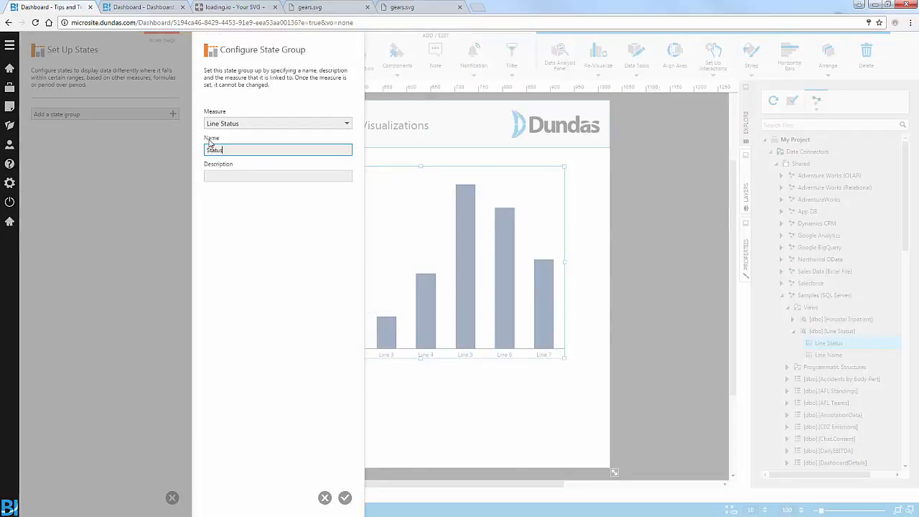
key("Return")
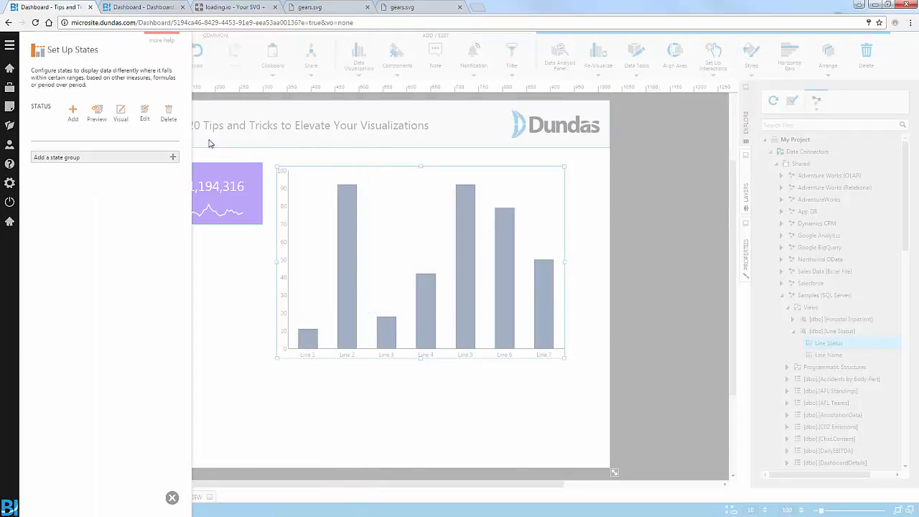
Add a Low state for Line Status less than or equal to a constant, and apply its visual style to the chart
left_click(73, 112)
type("Lo")
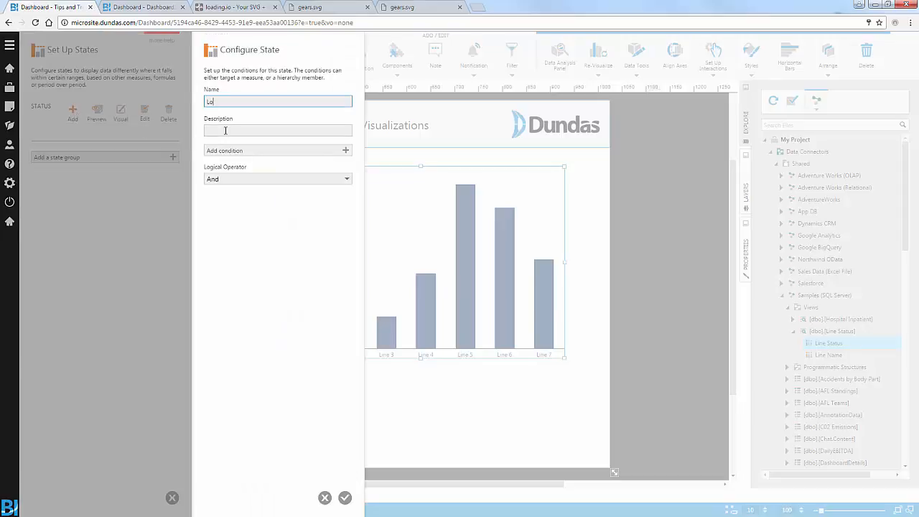
type("w")
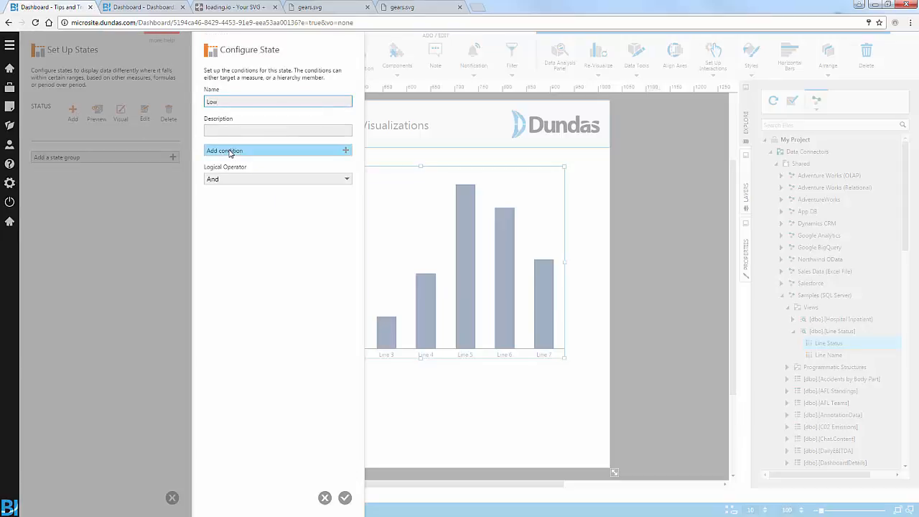
left_click(229, 152)
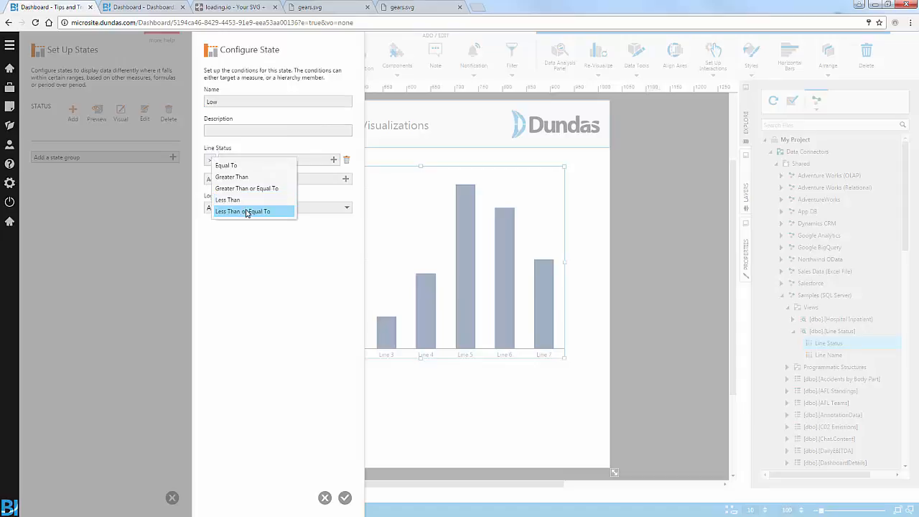
left_click(244, 211)
left_click(250, 161)
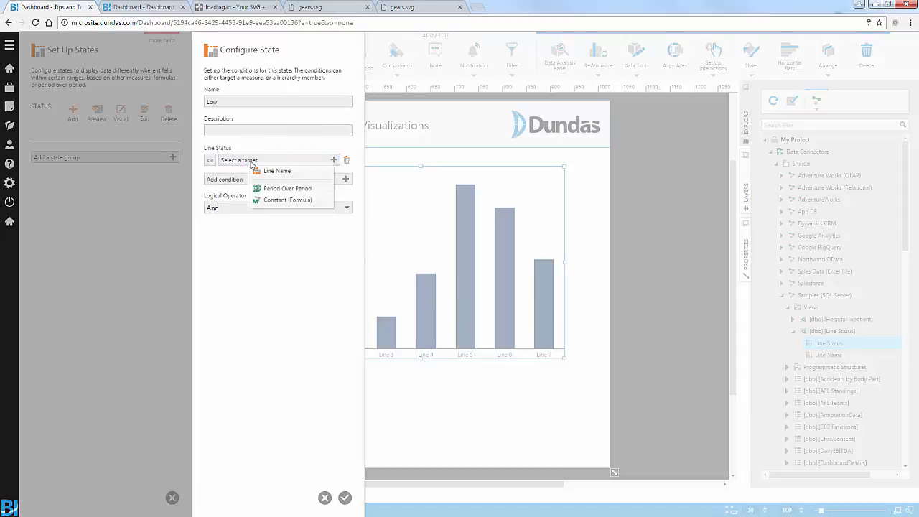
left_click(285, 201)
left_click(255, 163)
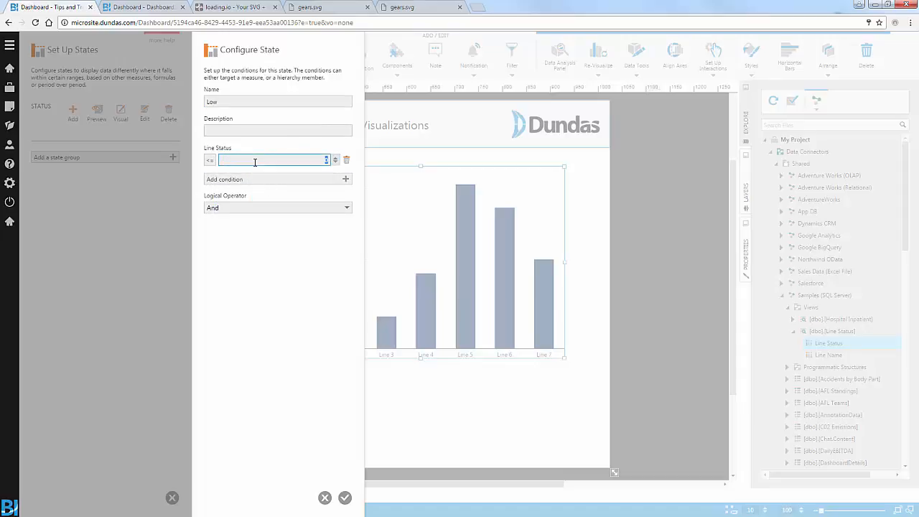
key("Return")
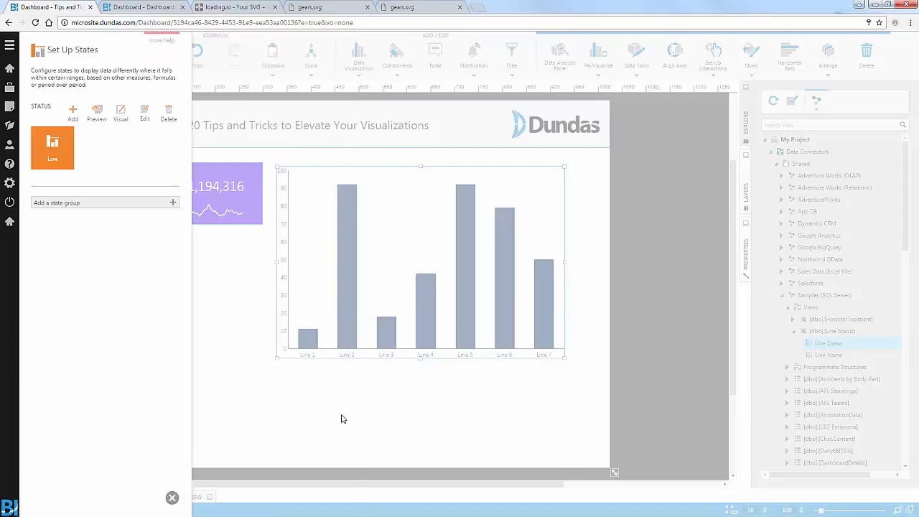
left_click(121, 112)
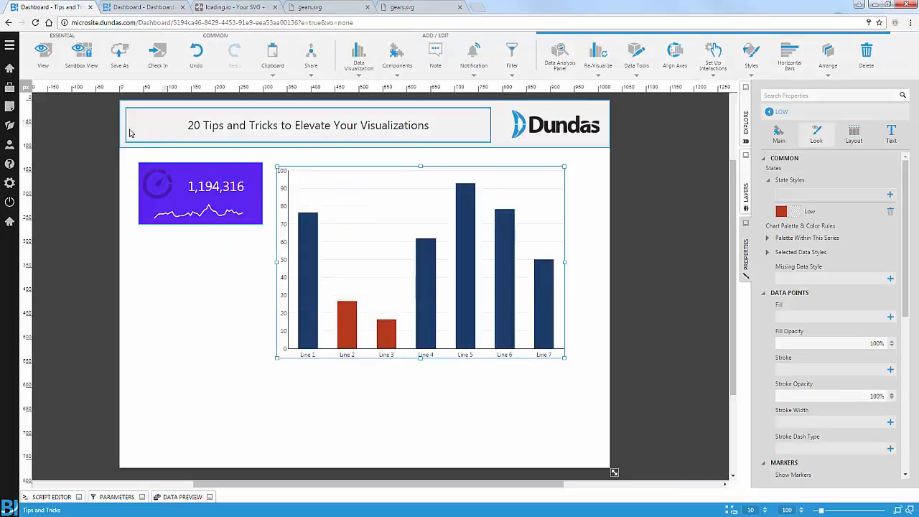
Set the Custom Maximum of the chart's Left Axis 1 to 100 and view the dashboard
left_click(426, 281)
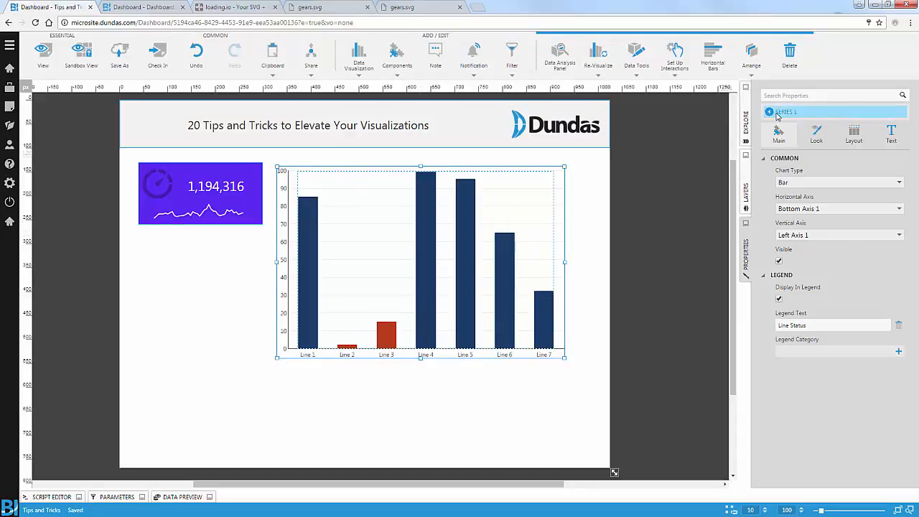
left_click(776, 114)
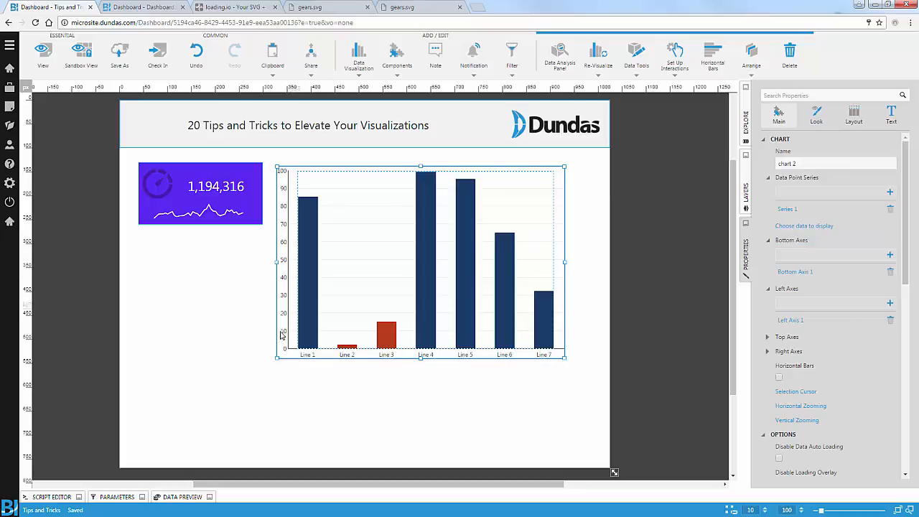
left_click(797, 320)
scroll(804, 337, "down", 5)
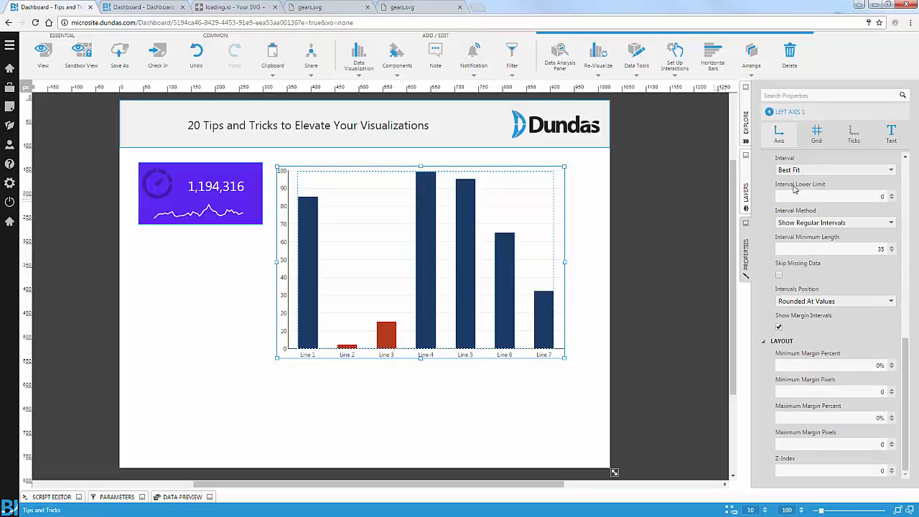
scroll(806, 373, "up", 5)
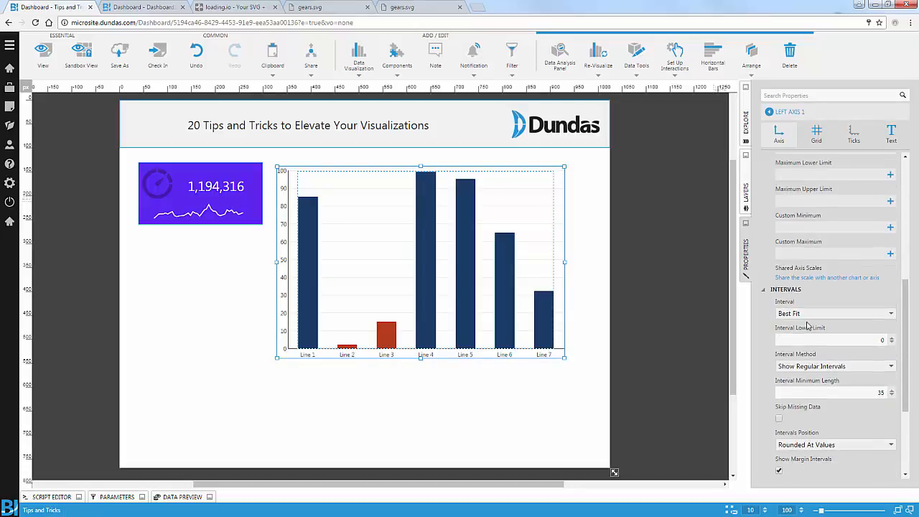
left_click(809, 348)
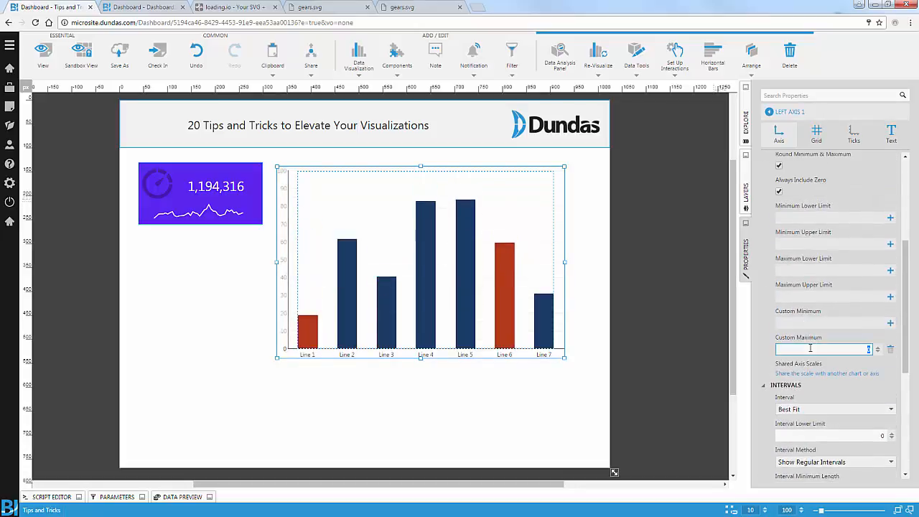
type("100")
key("Tab")
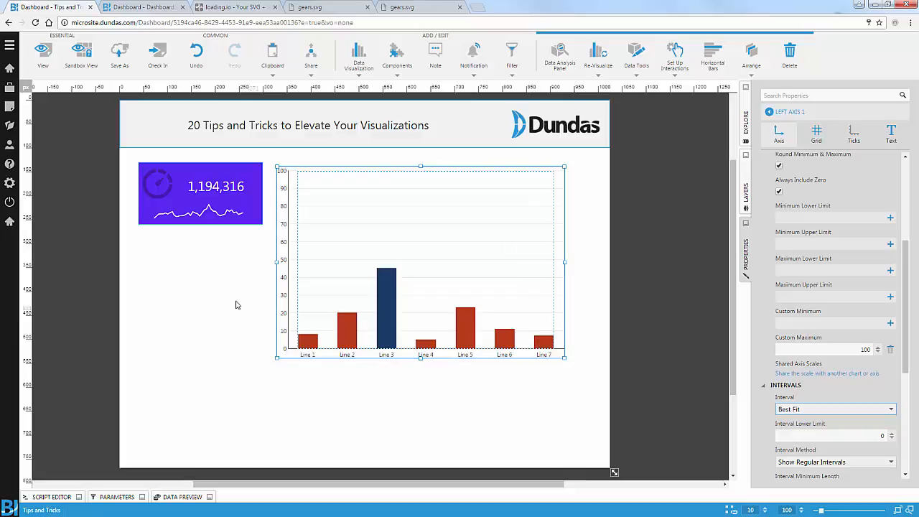
left_click(43, 61)
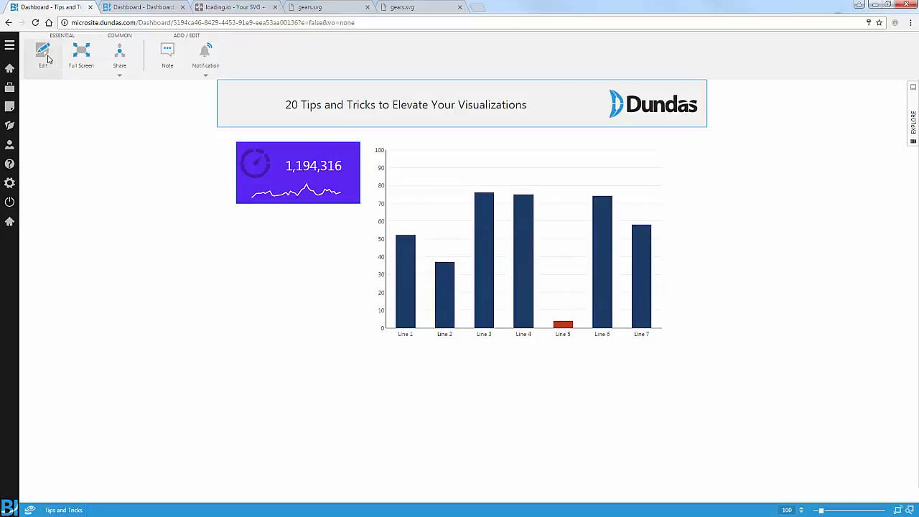
Return to editing, then move the bar chart directly beneath the purple KPI tile and shrink it to the tile's width
left_click(48, 59)
left_click_drag(405, 248, 263, 318)
left_click_drag(421, 420, 261, 298)
left_click(378, 261)
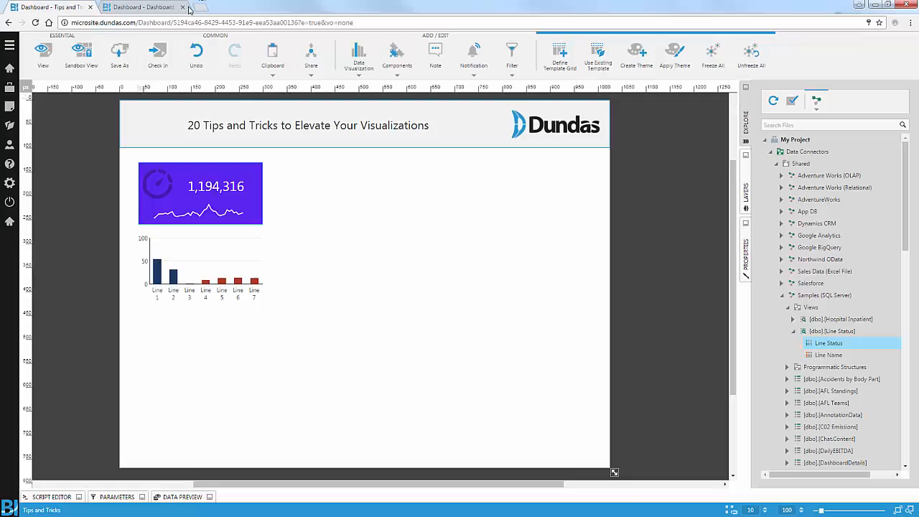
Open fonts.google.com in a new browser tab
left_click(201, 8)
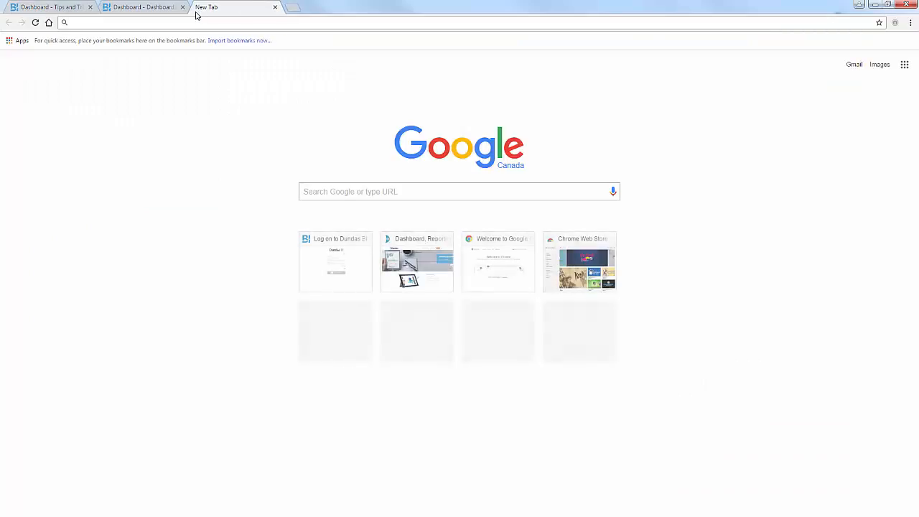
type("fonts")
key("Down")
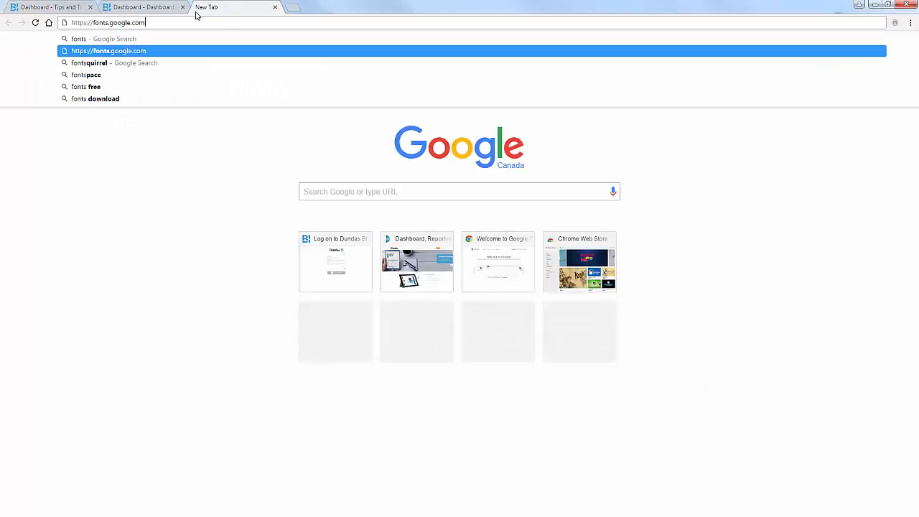
key("Return")
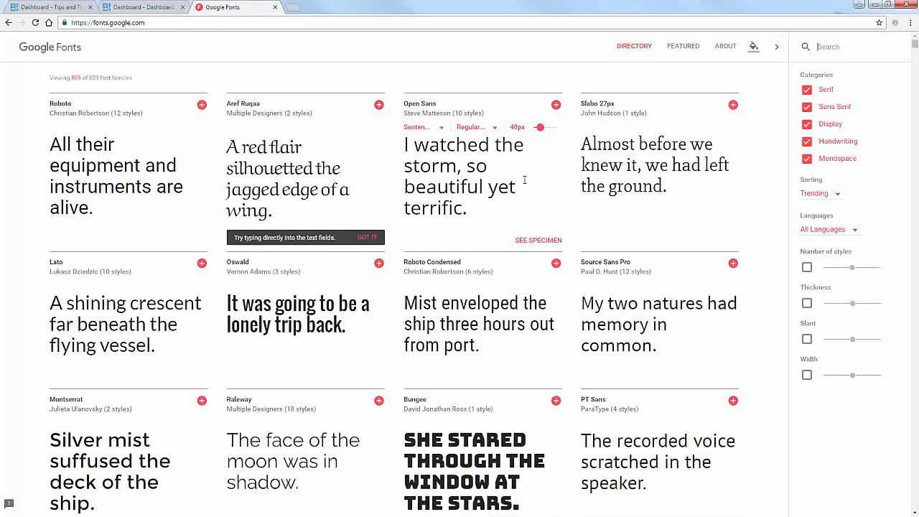
Select the Bungee font family in the directory and copy its standard embed link code
scroll(562, 202, "down", 3)
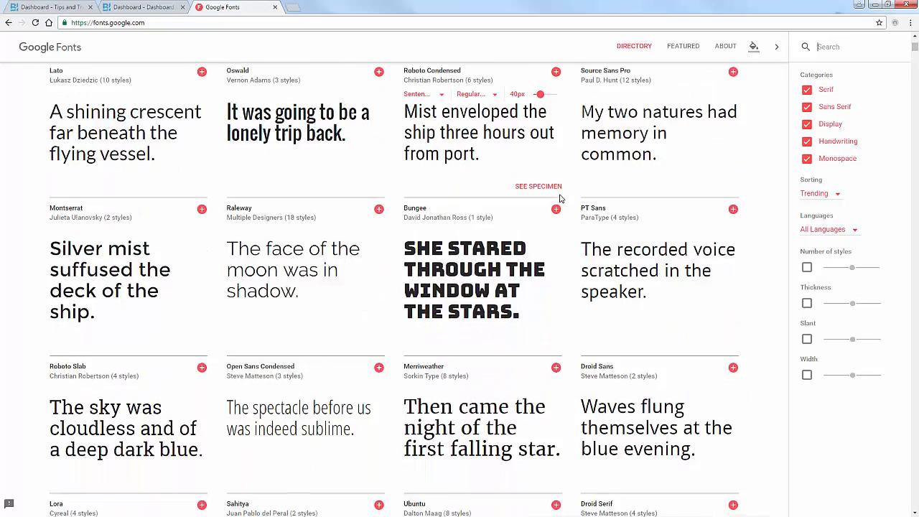
scroll(562, 199, "up", 1)
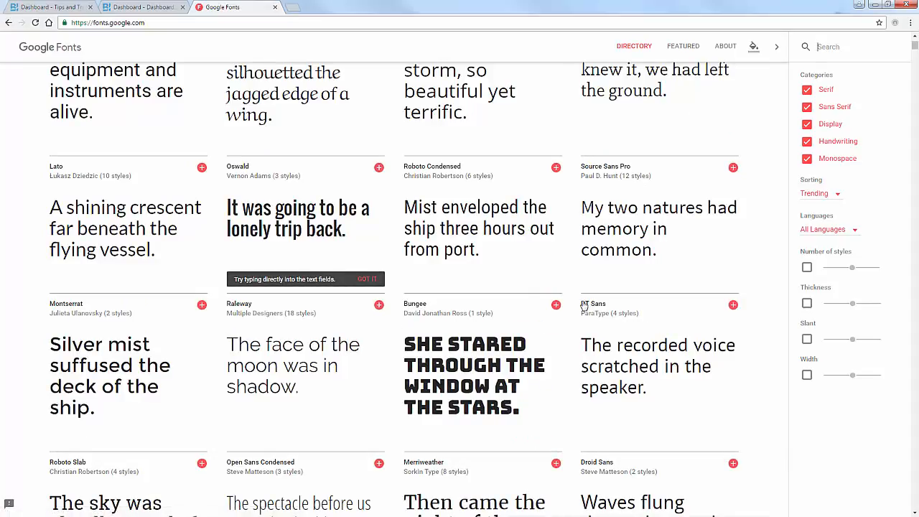
left_click(556, 306)
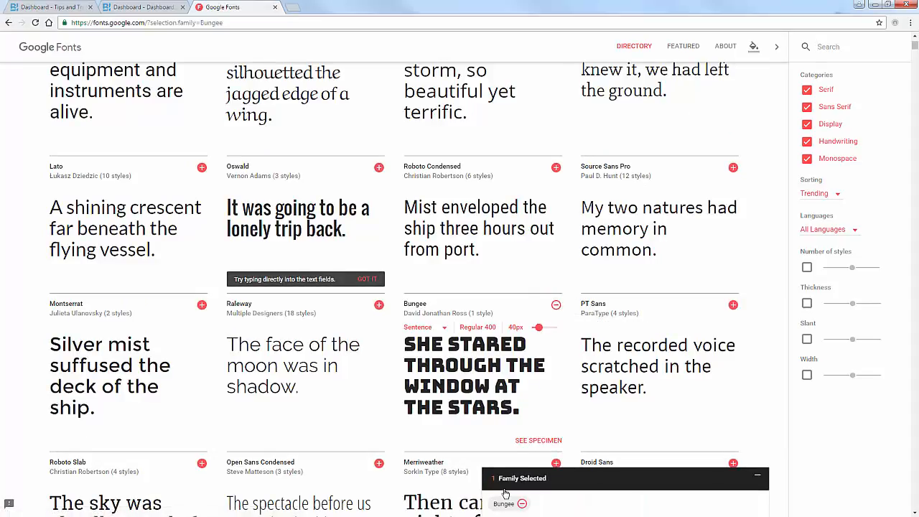
left_click(518, 506)
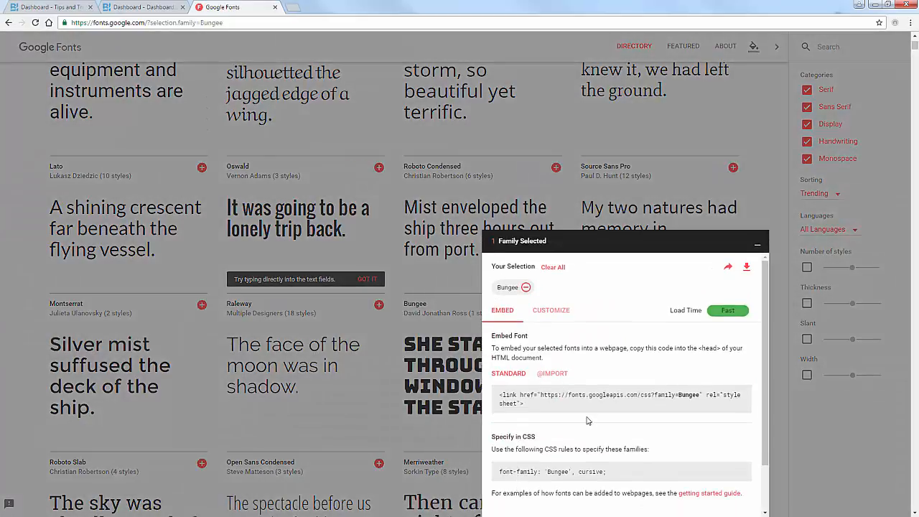
left_click_drag(521, 403, 504, 394)
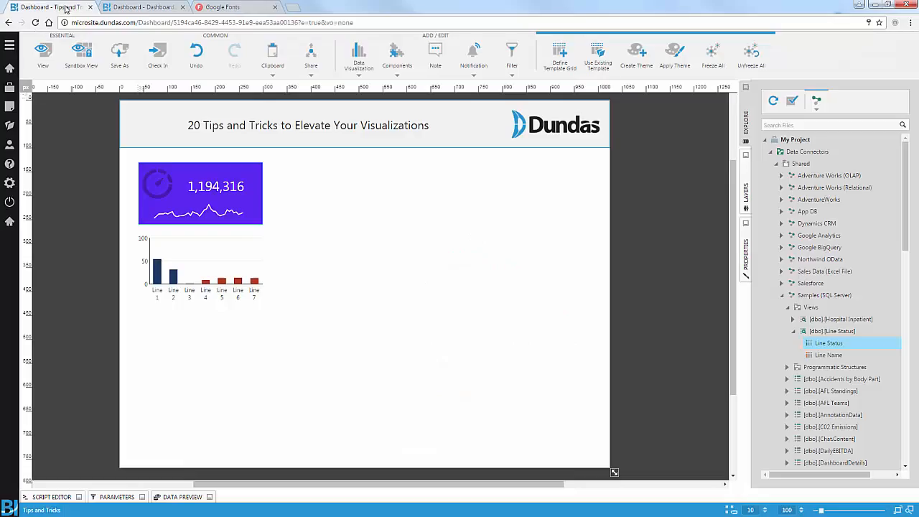
Switch back to the Tips and Tricks dashboard and add an HTML label outside the canvas, beside the header
left_click(65, 7)
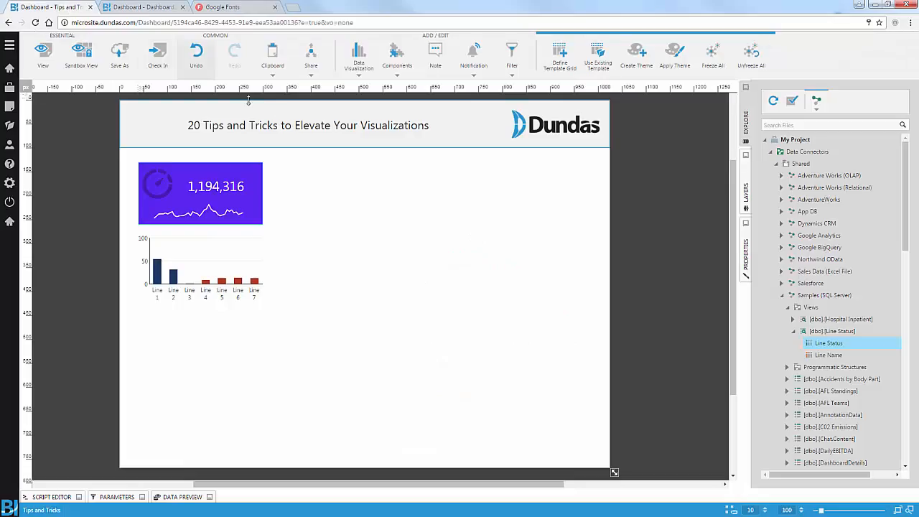
left_click(397, 65)
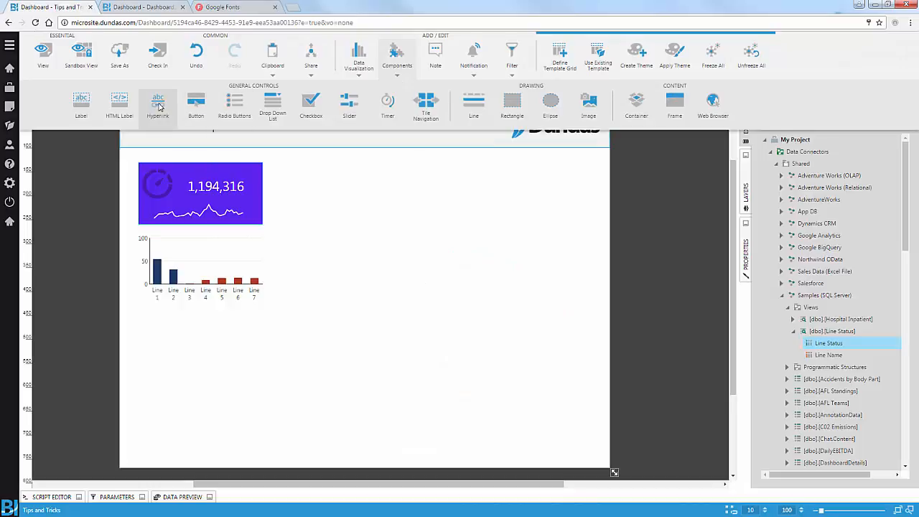
left_click_drag(120, 111, 84, 140)
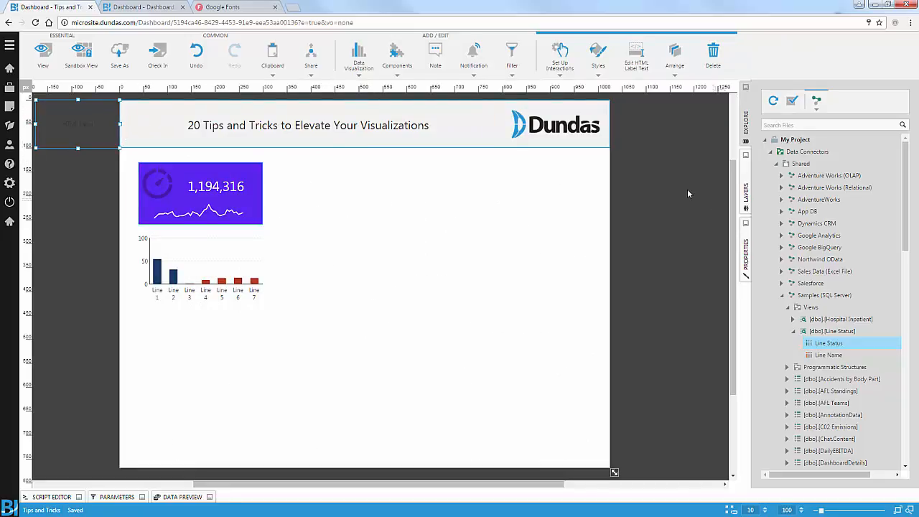
left_click(746, 248)
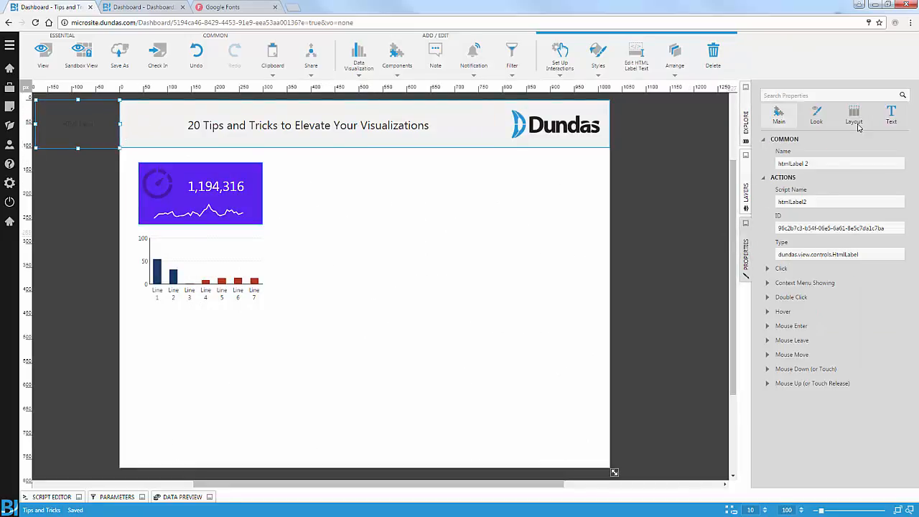
left_click(890, 115)
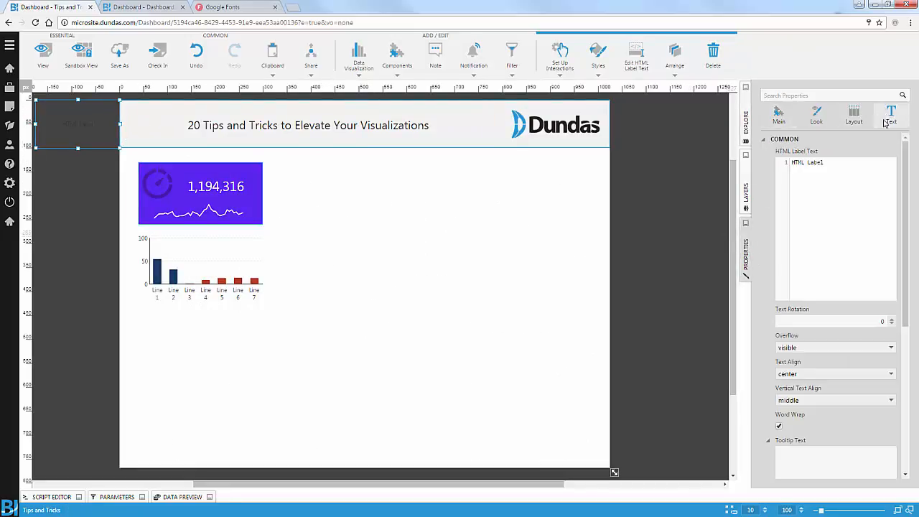
triple_click(833, 164)
type("<link href=\"https://fonts.googleapis.com/css?family=Bungee\" rel=\"stylesheet\">")
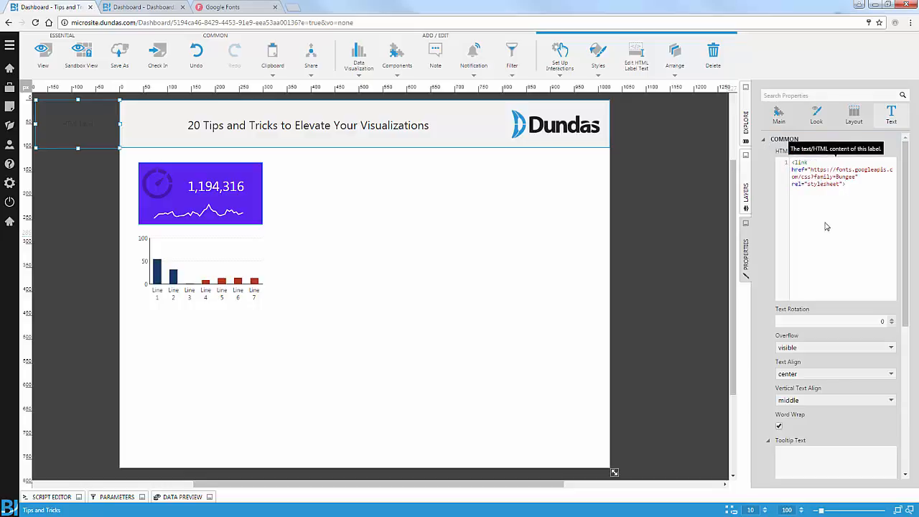
left_click(822, 320)
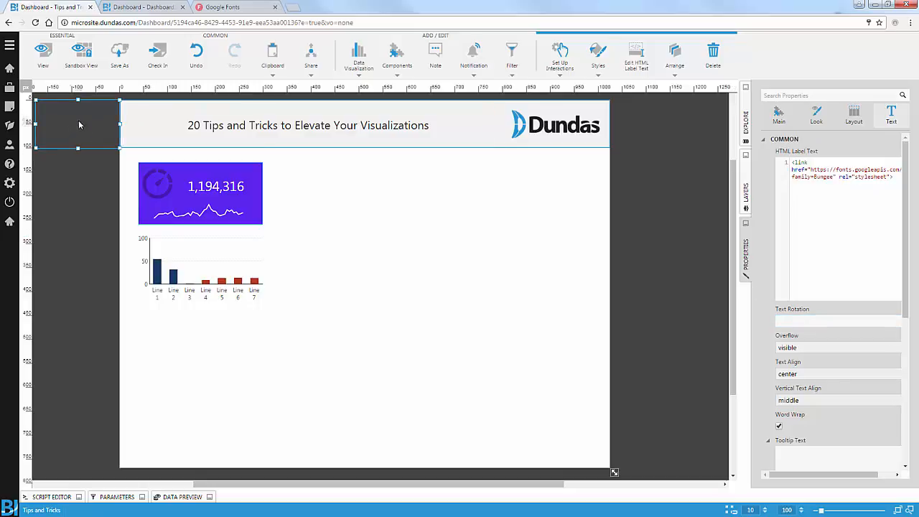
left_click(79, 160)
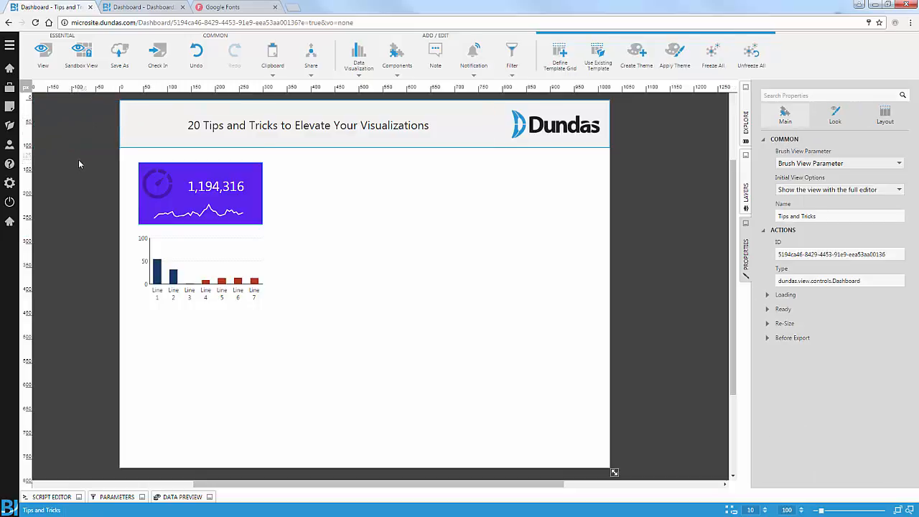
left_click(85, 143)
left_click(90, 178)
Set the font family of the header's title label to Bungee
left_click(251, 121)
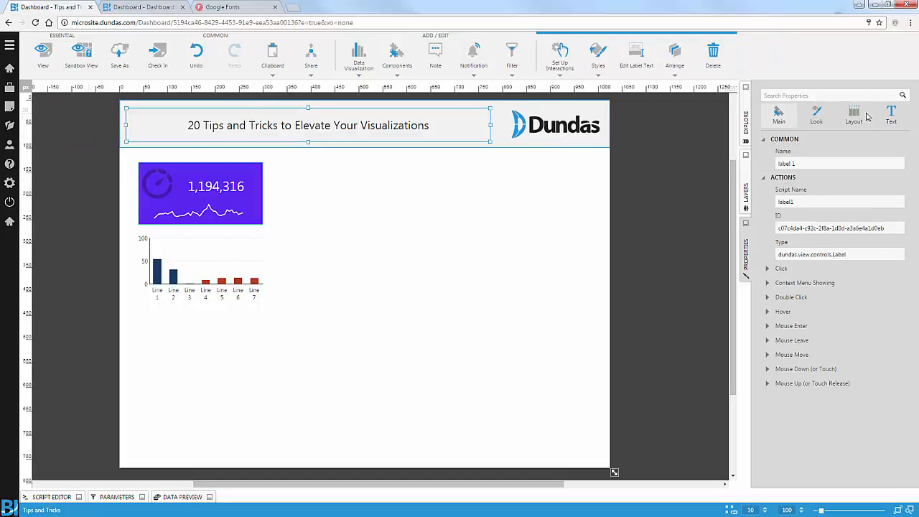
left_click(891, 115)
scroll(808, 227, "down", 2)
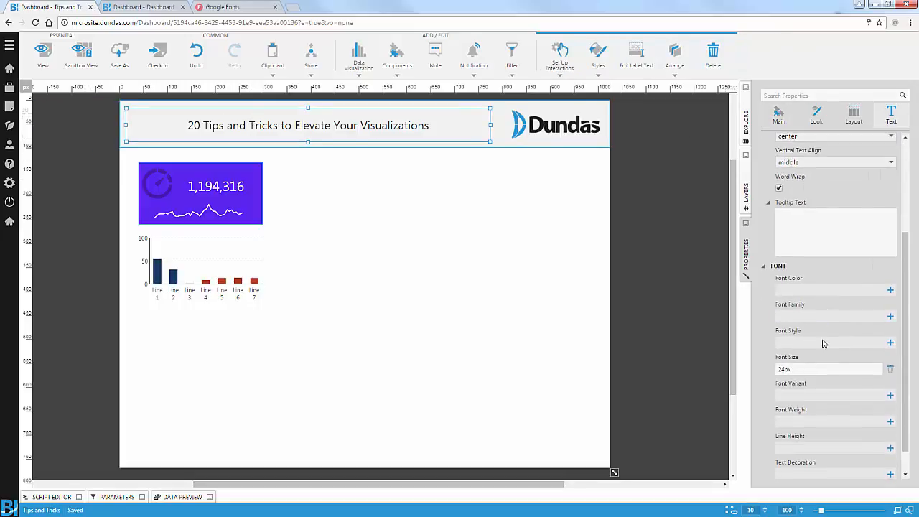
left_click(808, 317)
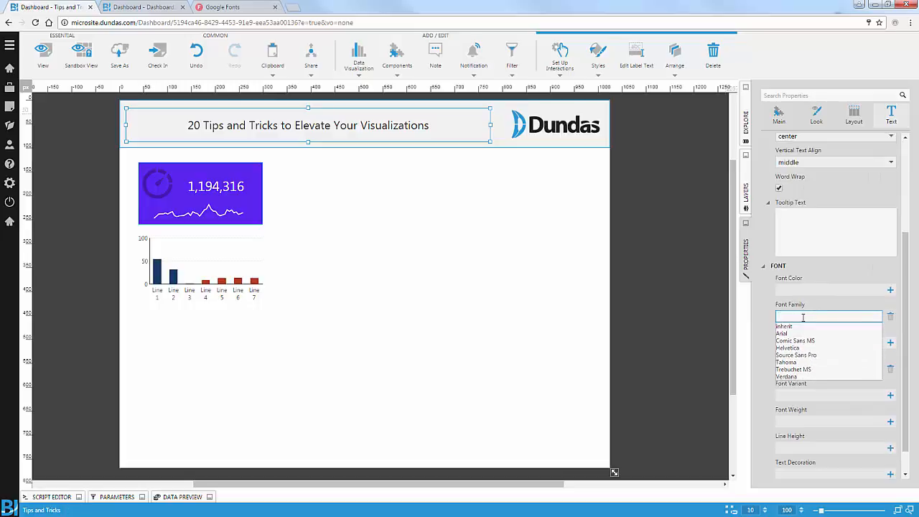
type("Bung")
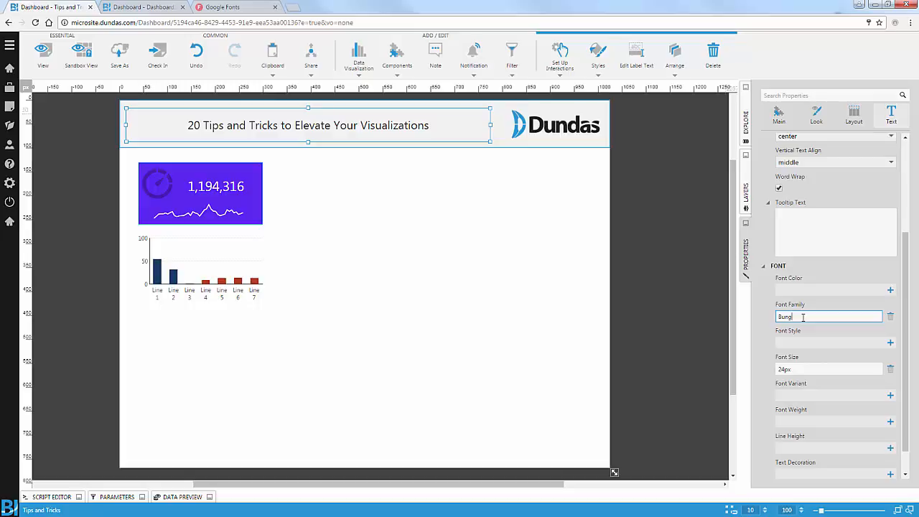
type("ee")
key("Tab")
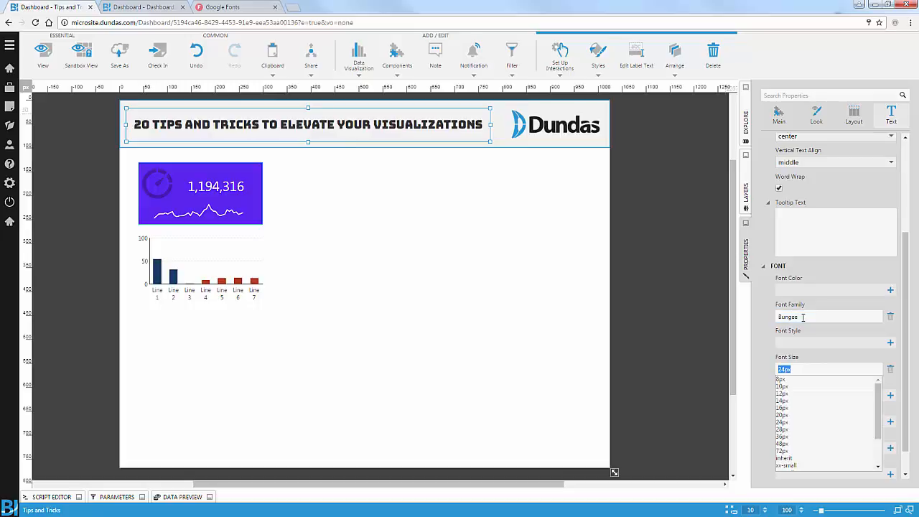
left_click(97, 160)
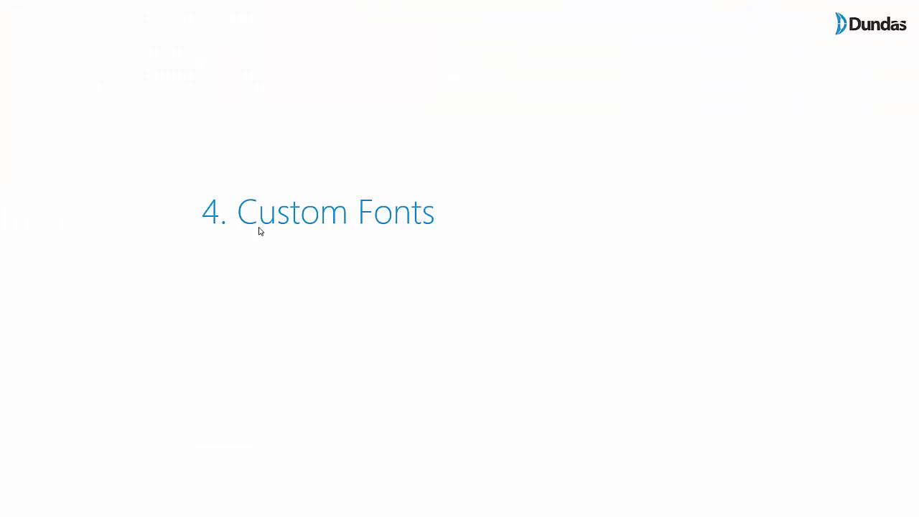
left_click(185, 238)
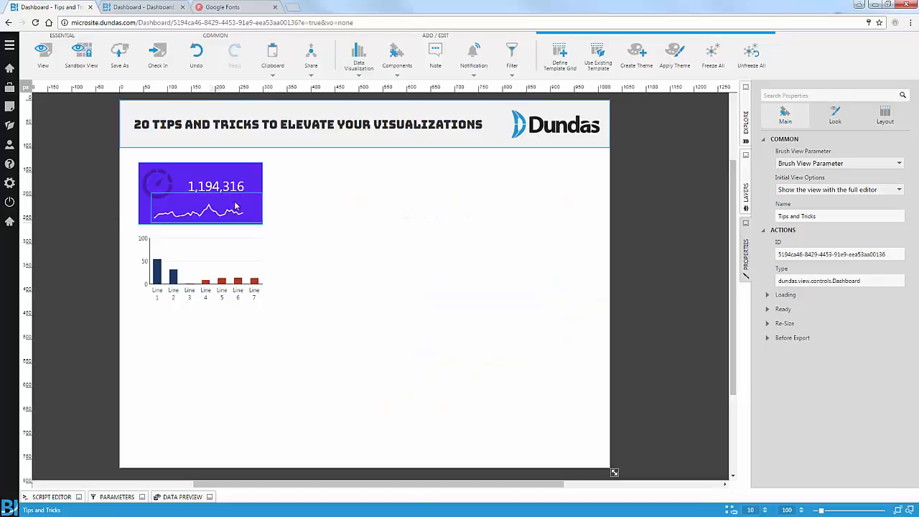
Add an HTML label along the dashboard's bottom edge and stretch it across the full canvas width
left_click(397, 57)
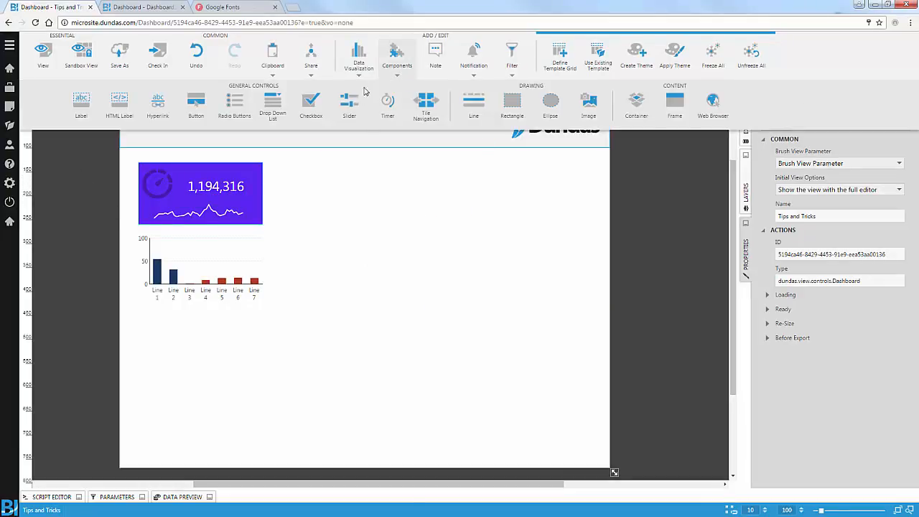
left_click(118, 100)
left_click_drag(340, 244, 141, 475)
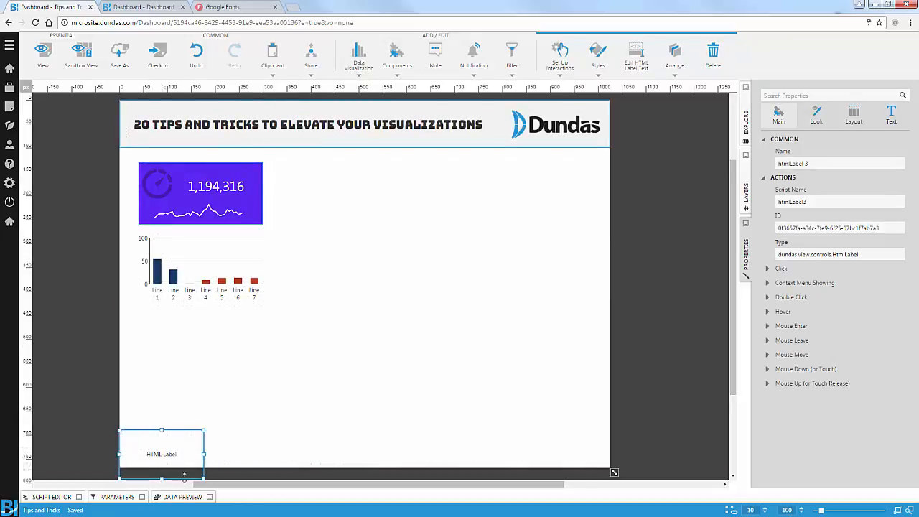
left_click_drag(201, 476, 578, 466)
left_click_drag(365, 429, 365, 434)
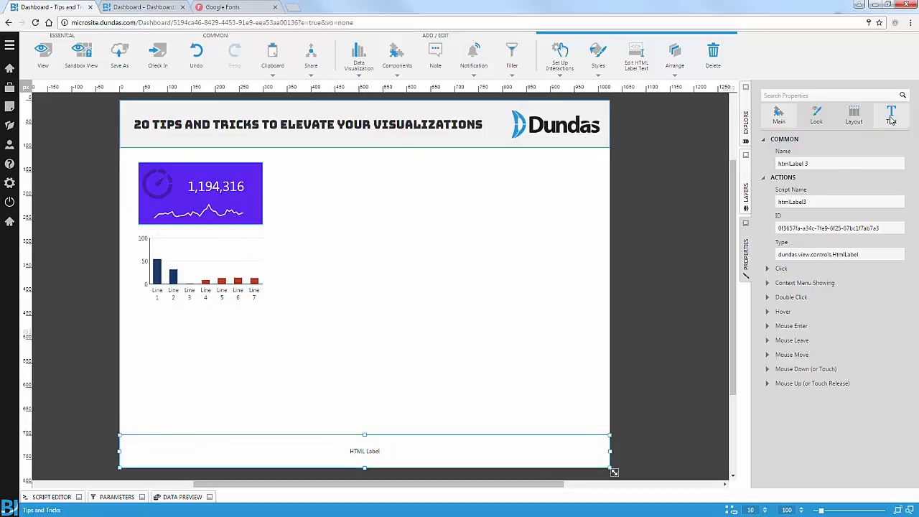
Set the font size of the bottom HTML label to 24px
left_click(891, 117)
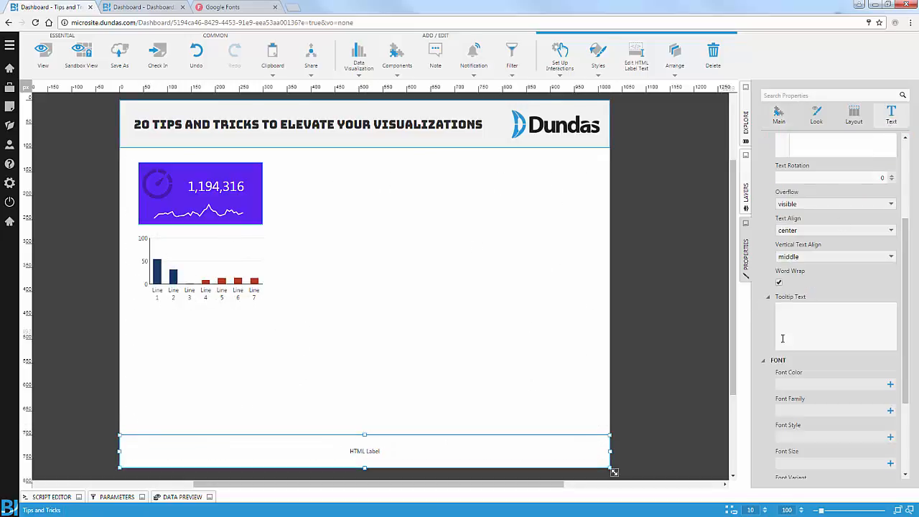
left_click(805, 463)
left_click(801, 404)
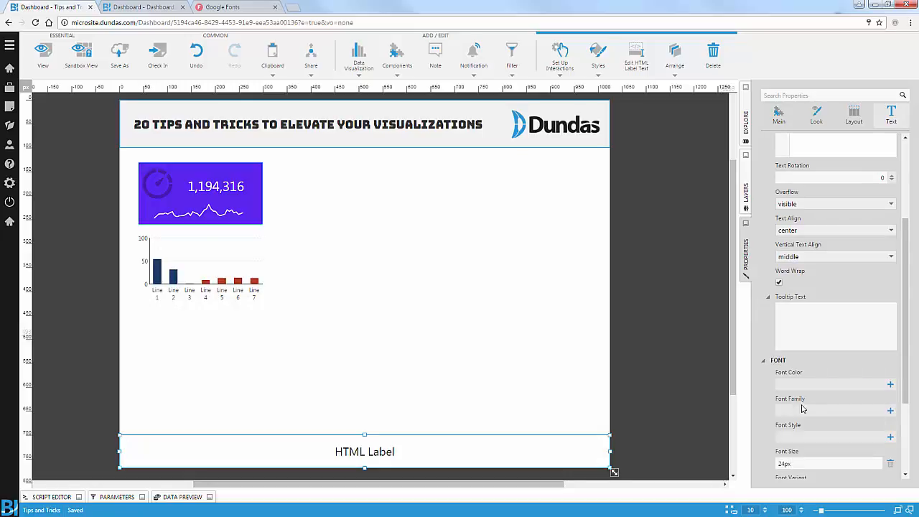
scroll(801, 407, "down", 1)
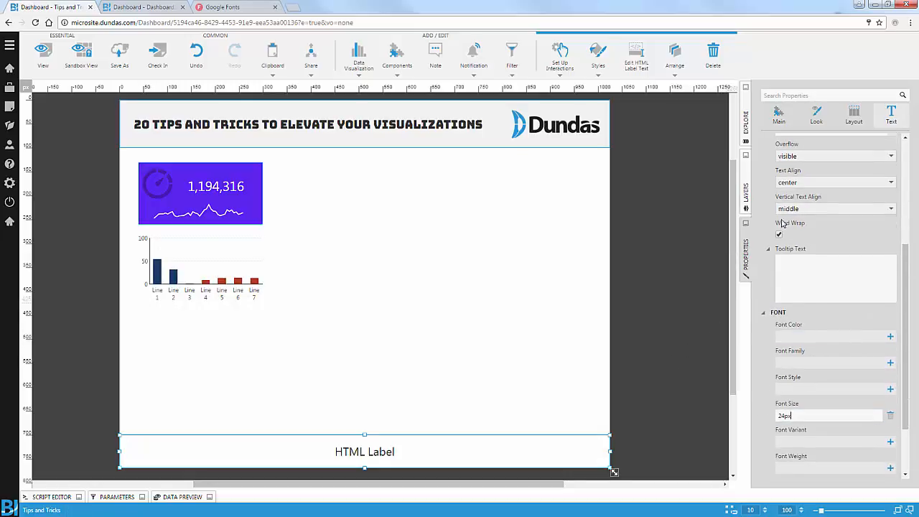
Replace the bottom HTML label's text with <marquee> and </marquee> tags enclosing the news article text that starts with "OXON HILL, Md."
scroll(786, 216, "up", 4)
left_click_drag(849, 166, 744, 161)
type("</marquee>")
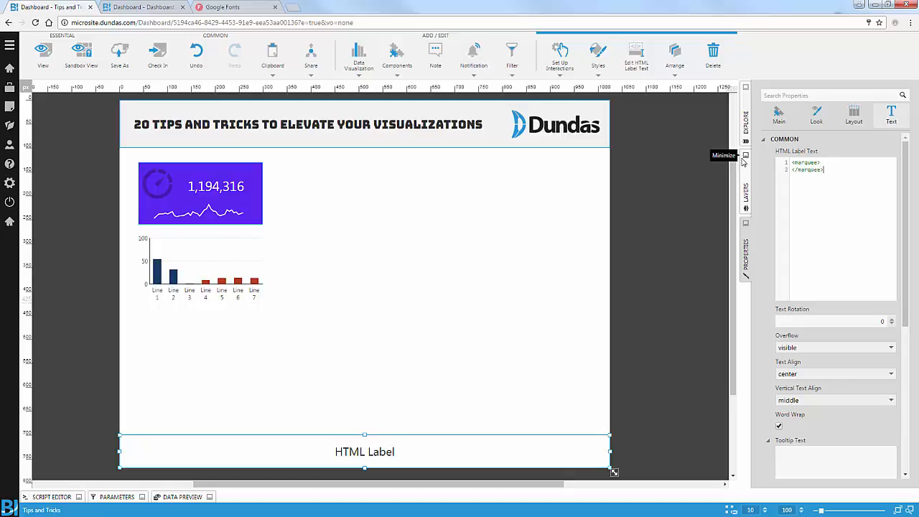
key("Up")
key("Return")
type("OXON HILL, Md. — All-Star ace Chris Sale is all set to join the reloading Boston Red Sox, leaving behind his shredded reputation with the Chicago White Sox.  A person familiar with the trade told The Associated Press that Boston agreed Tuesday to acquire Sale for a package of four prospects, including high-priced infielder Yoan Moncada. The person spoke on condition of anonymity because the deal hadn't been announced.")
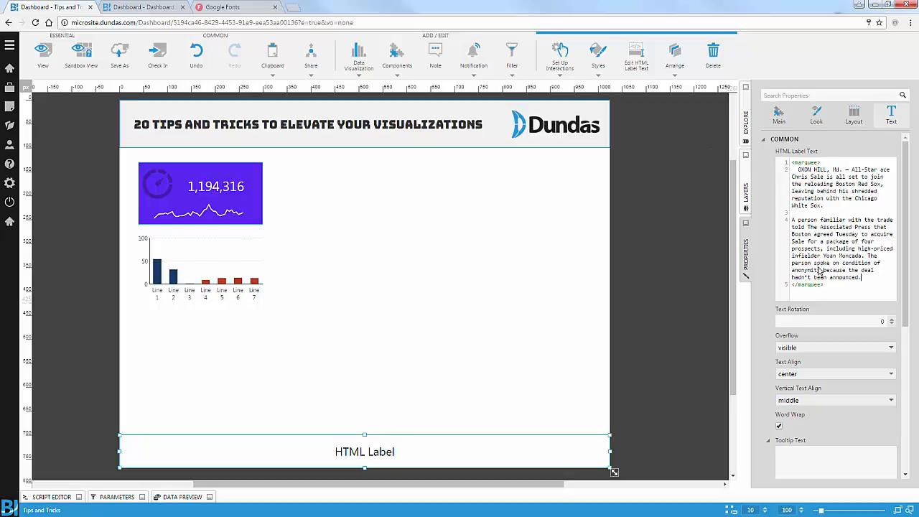
left_click(833, 320)
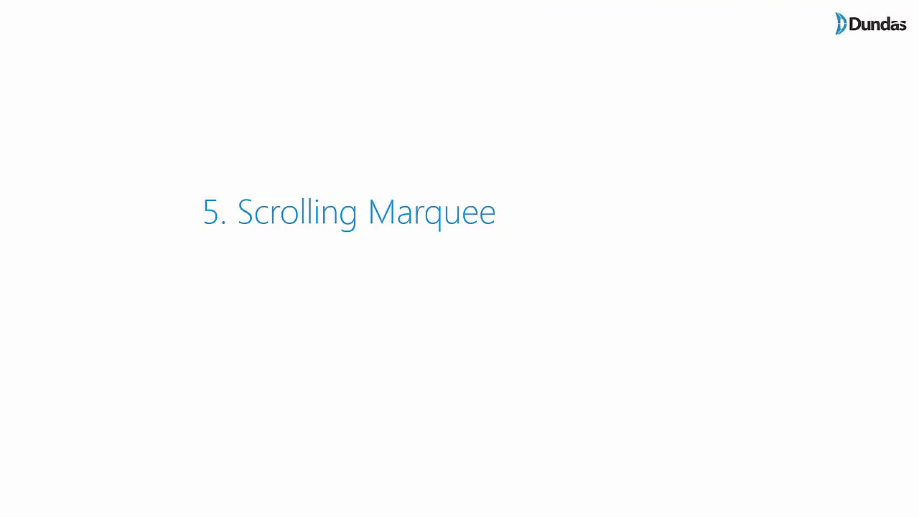
left_click(280, 216)
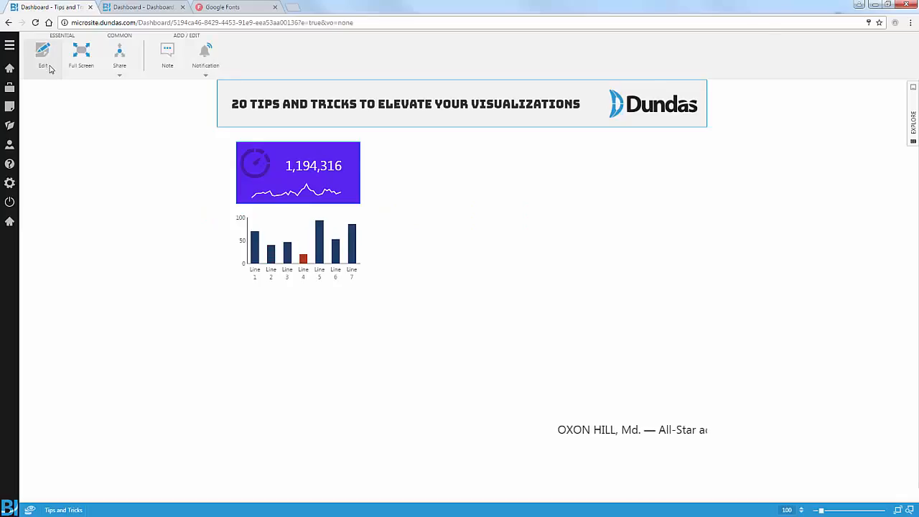
Return to edit mode, shift the KPI tile and bar chart down, and add an HTML label between the header and the KPI tile
left_click(44, 59)
left_click_drag(112, 156, 292, 328)
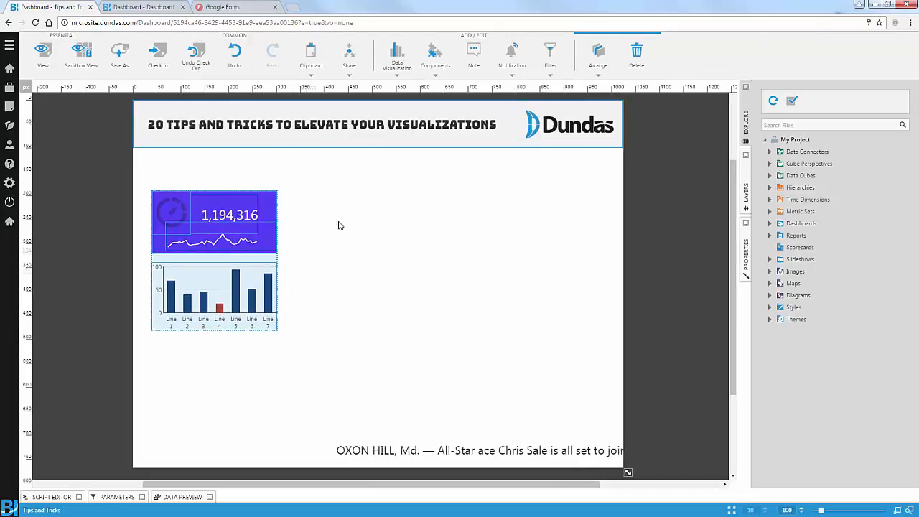
left_click(435, 53)
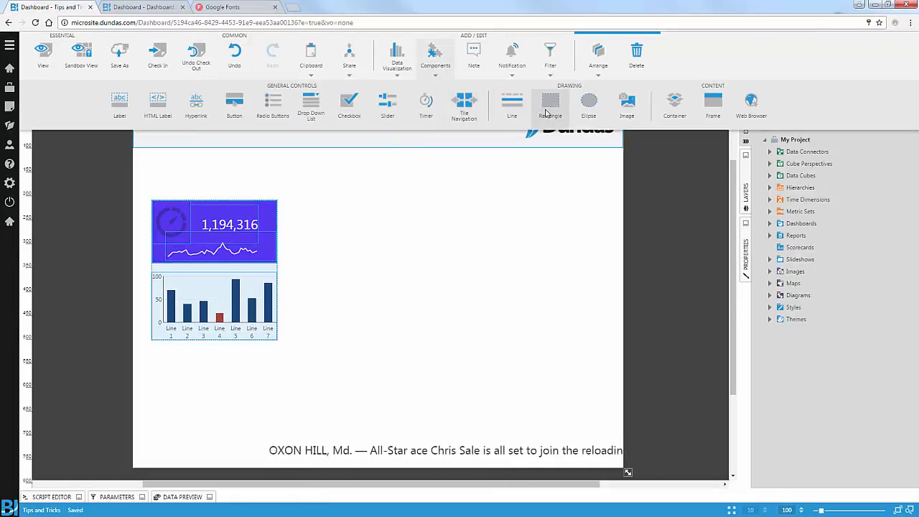
left_click(156, 106)
left_click_drag(367, 267, 237, 188)
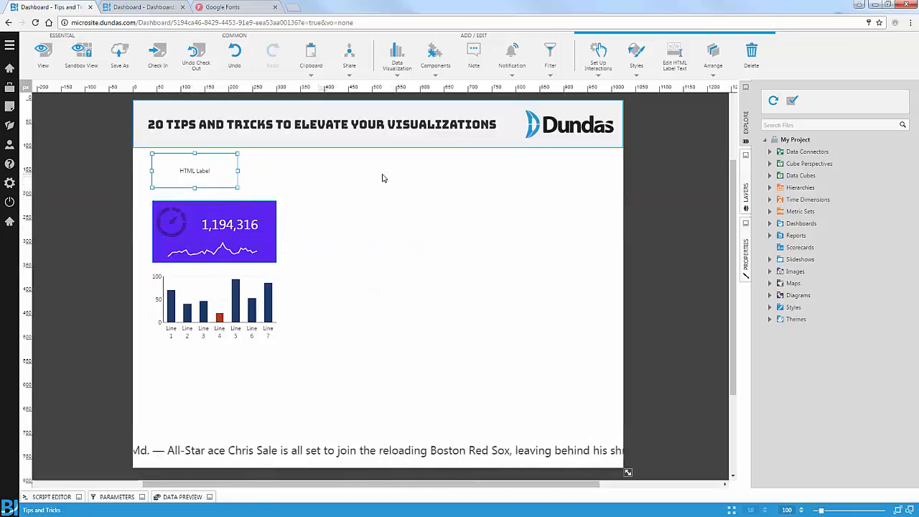
Replace the HTML label's text with the copied dropdown styles and Home button markup, and shrink the label to fit the Home button
left_click(745, 251)
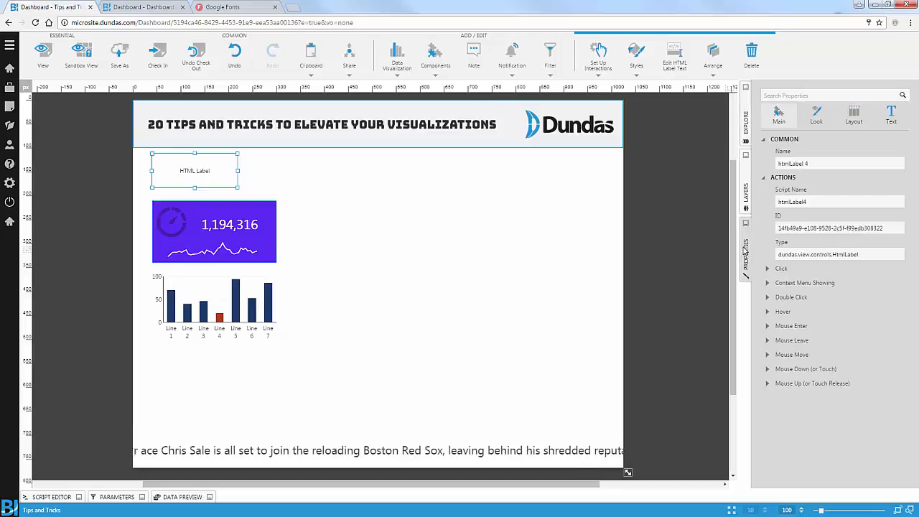
left_click(891, 116)
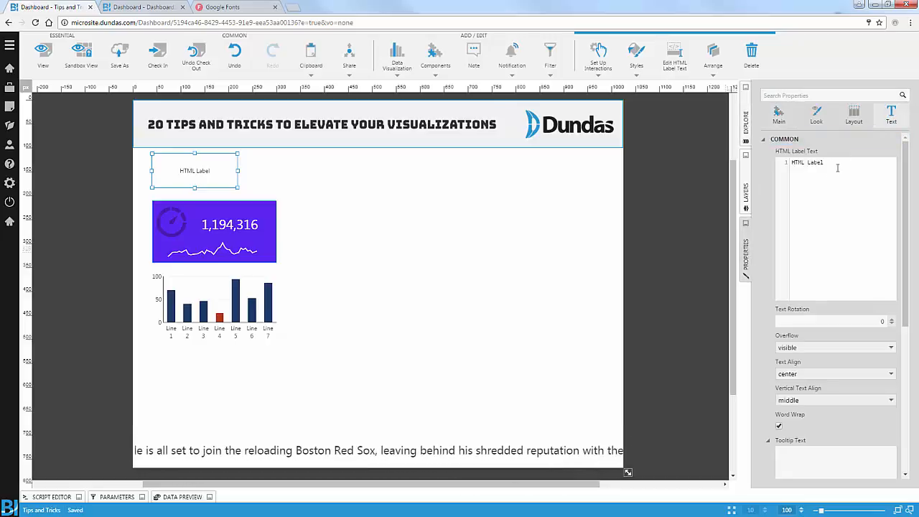
key("ctrl+a")
key("ctrl+v")
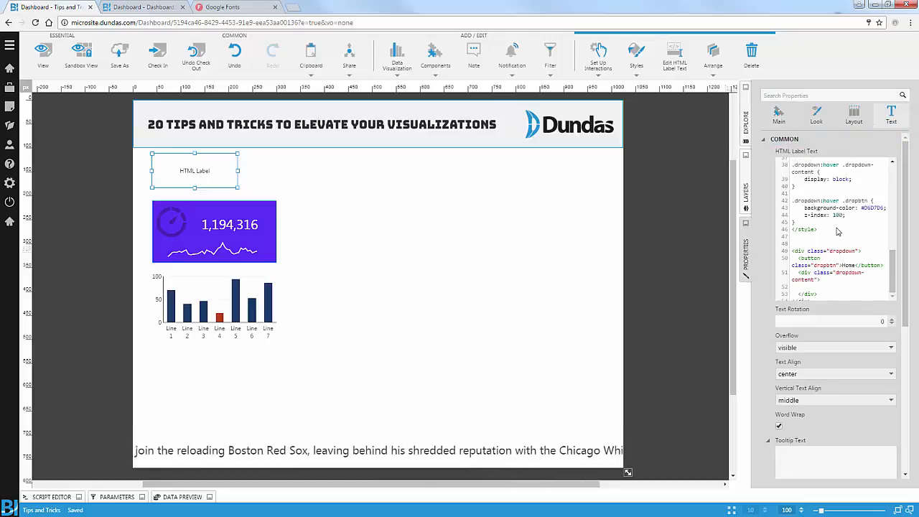
scroll(835, 231, "up", 10)
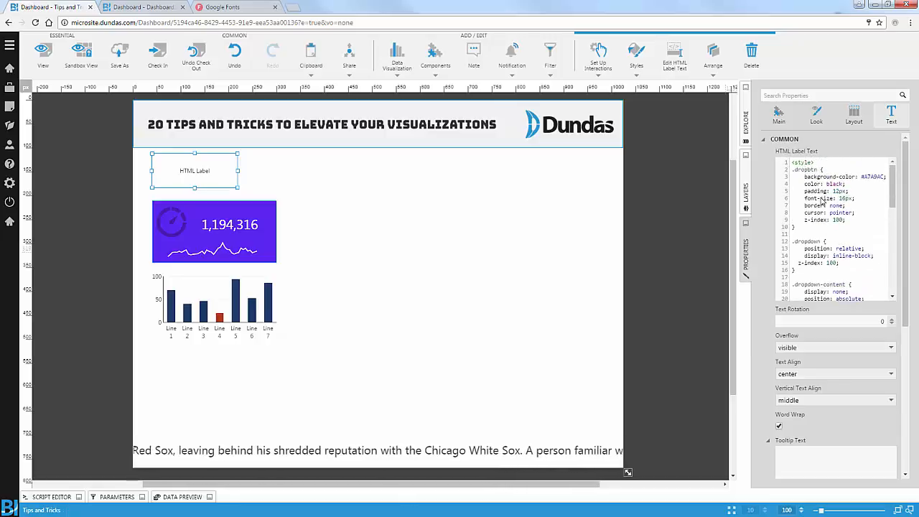
scroll(808, 227, "down", 8)
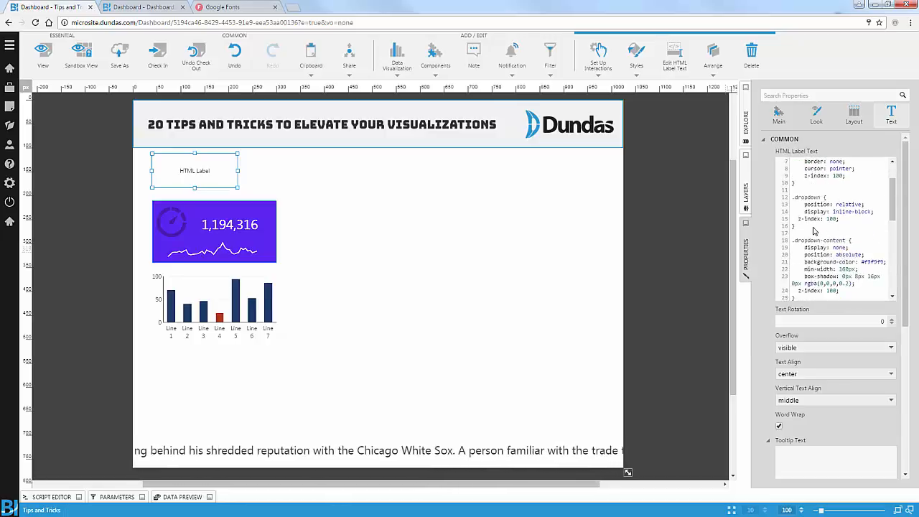
scroll(826, 226, "down", 3)
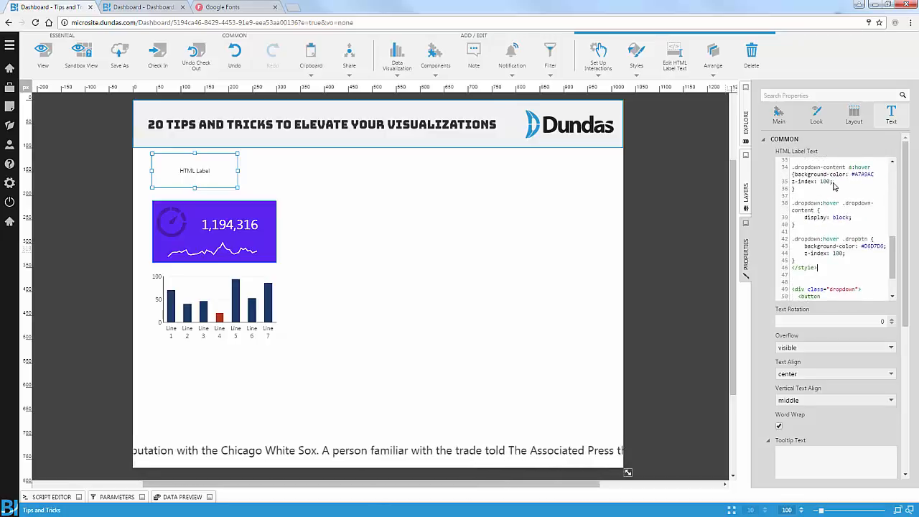
scroll(843, 197, "down", 5)
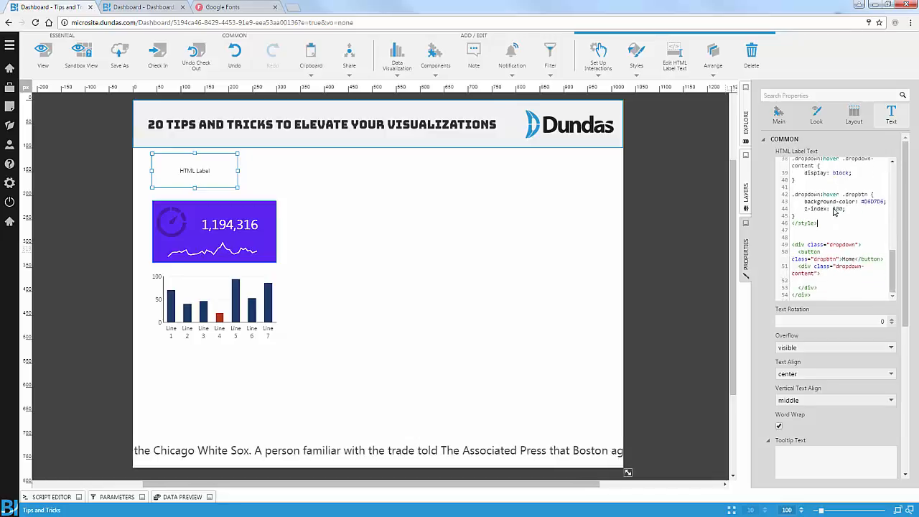
left_click_drag(820, 250, 792, 197)
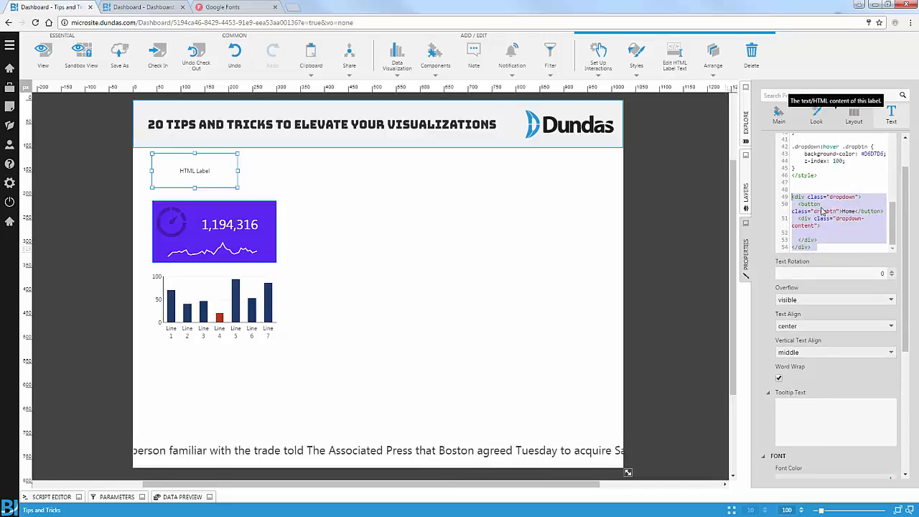
left_click(818, 271)
left_click_drag(238, 188, 194, 181)
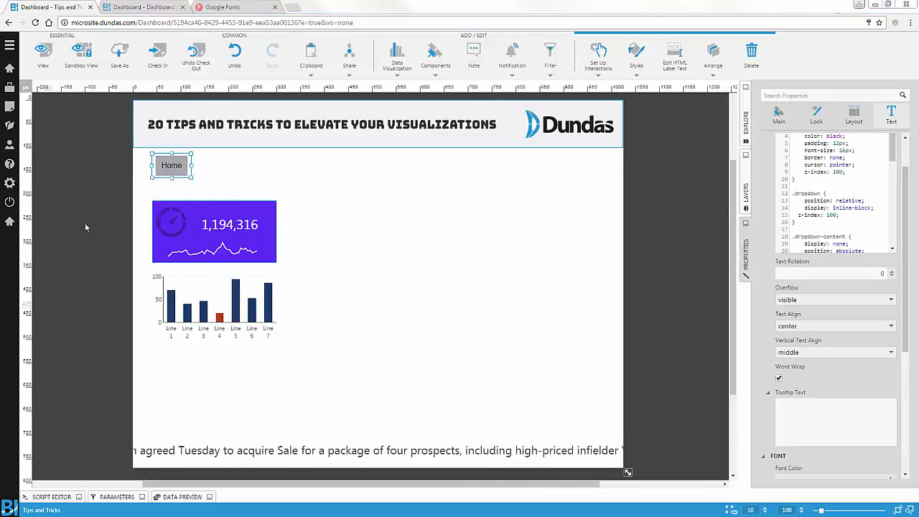
Add an HTML label beside the Home button containing dropdown markup for a Dashboards button with Link 1, Link 2 and Link 3
left_click(574, 184)
left_click(435, 56)
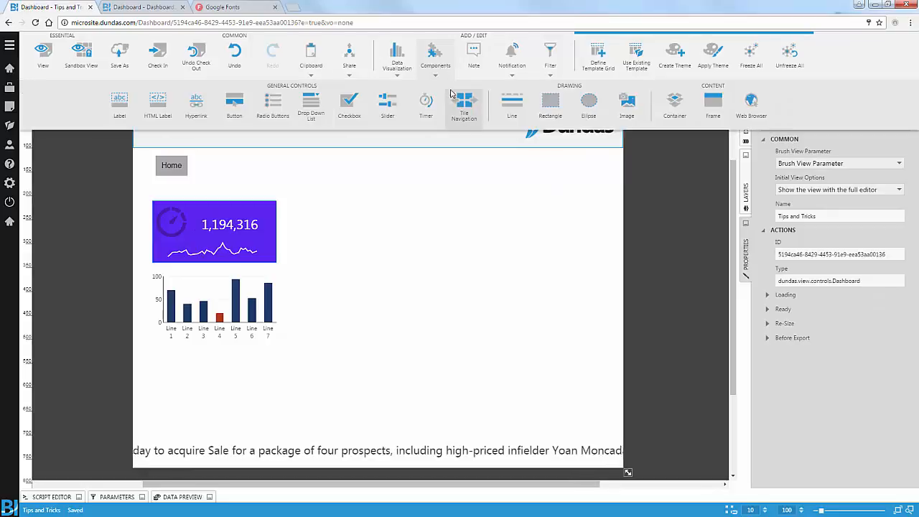
left_click_drag(170, 116, 236, 195)
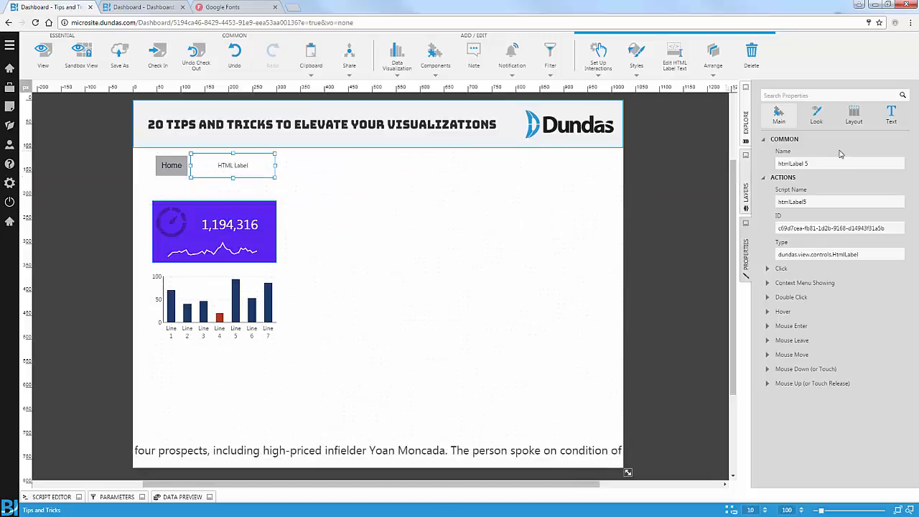
left_click(888, 117)
key("ctrl+a")
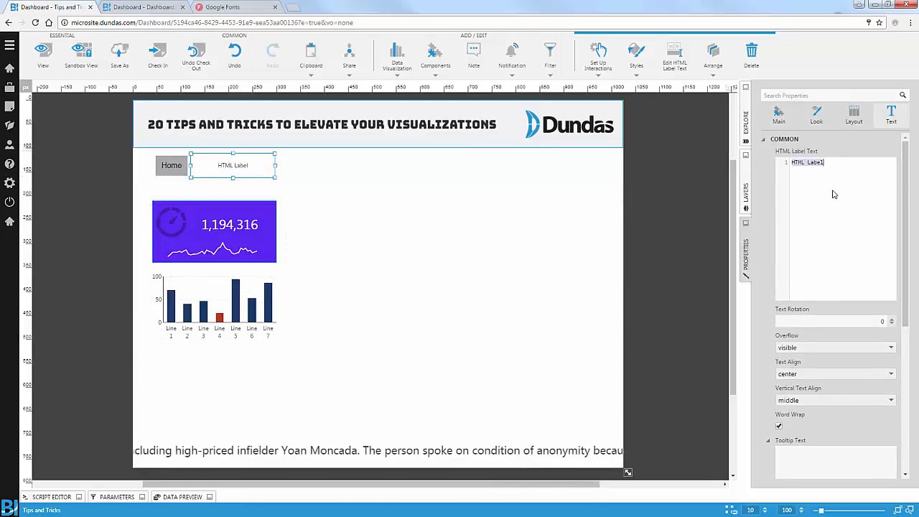
type("<div class=\"dropdown\">   <button class=\"dropbtn\">Dashboards</button>   <div class=\"dropdown-content\">     <a href=\"#\">Link 1</a>     <a href=\"#\">Link 2</a>     <a href=\"#\">Link 3</a>   </div> </div>")
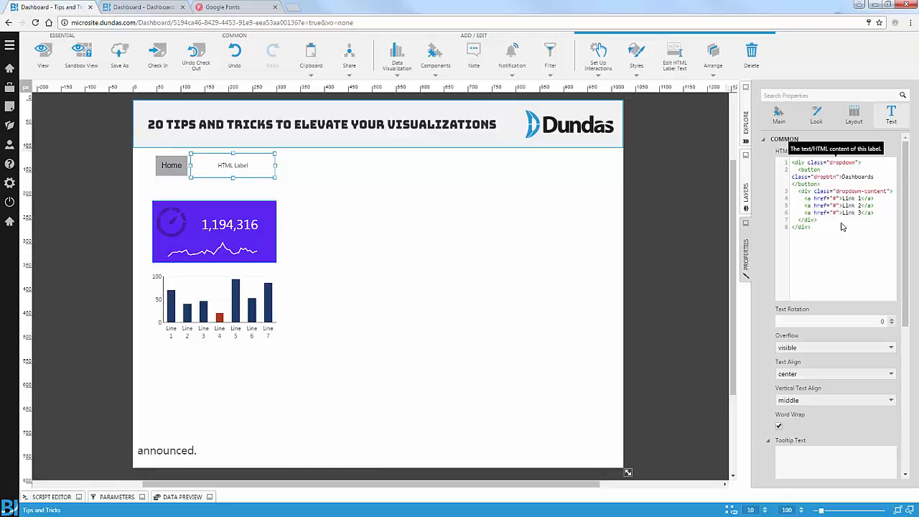
left_click(858, 321)
Preview the dashboard in view mode and check the Dashboards button's drop-down links
left_click(43, 54)
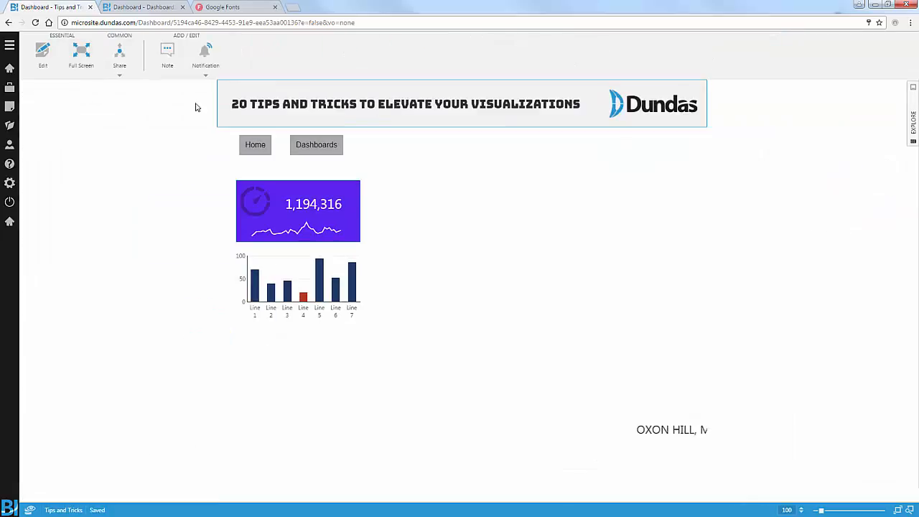
mouse_move(318, 148)
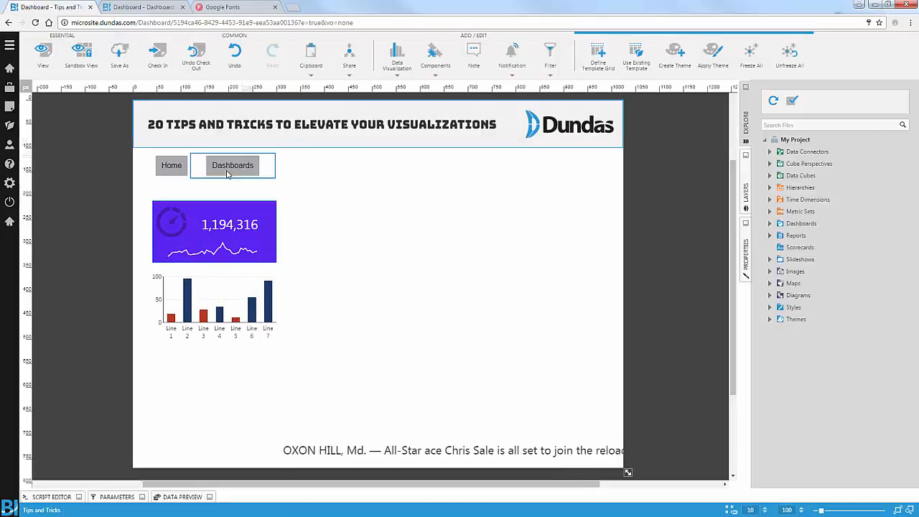
Move the Dashboards label right next to the Home button, and shift both labels to line up with the KPI tile's left edge
left_click(225, 173)
key("Left")
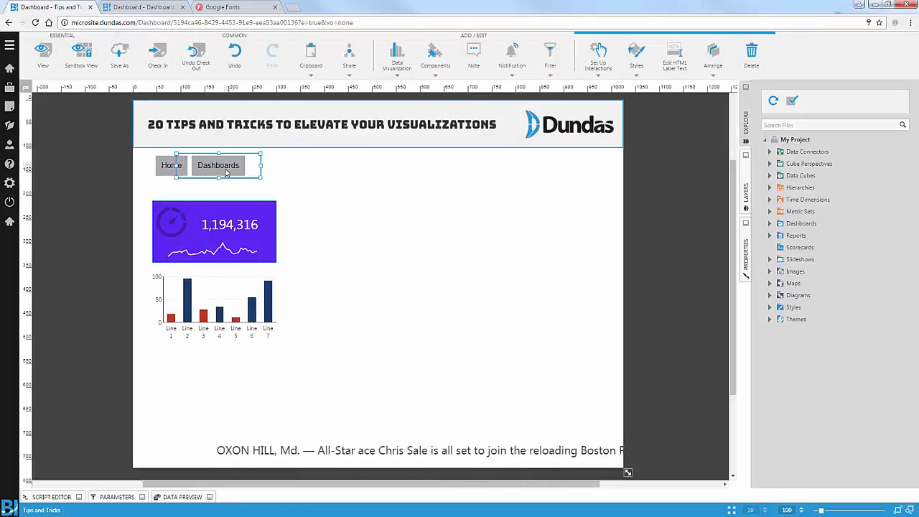
left_click(301, 186)
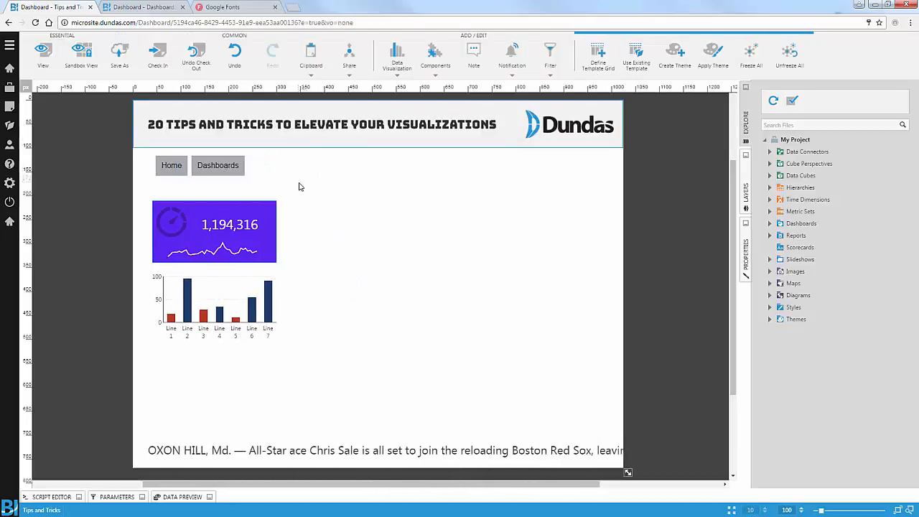
left_click_drag(345, 206, 145, 143)
key("Left")
key("Left")
key("Left")
key("Left")
key("Left")
key("Left")
key("Left")
key("Left")
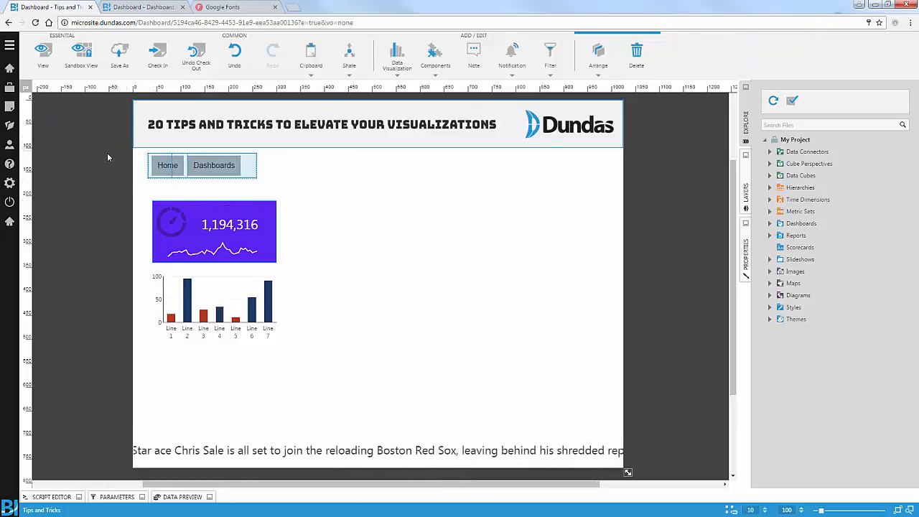
Move the KPI tile and the bar chart up together, closer to the navigation buttons
left_click(107, 154)
left_click_drag(336, 186, 107, 351)
key("Up")
key("Up")
key("Up")
key("Up")
key("Up")
key("Up")
key("Up")
key("Up")
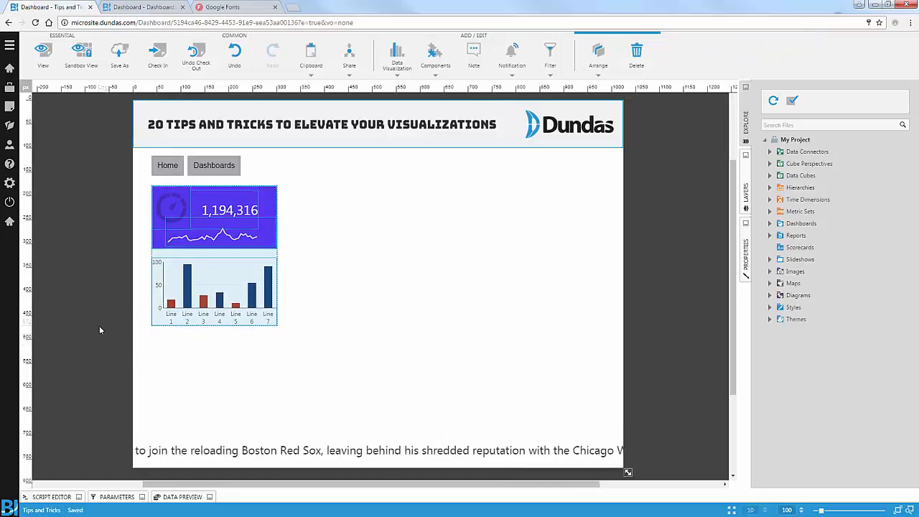
left_click(100, 249)
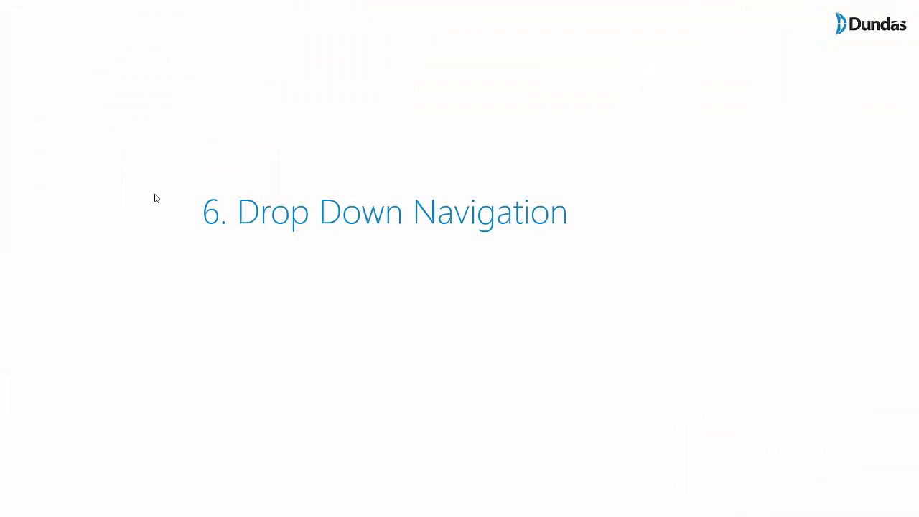
key("Right")
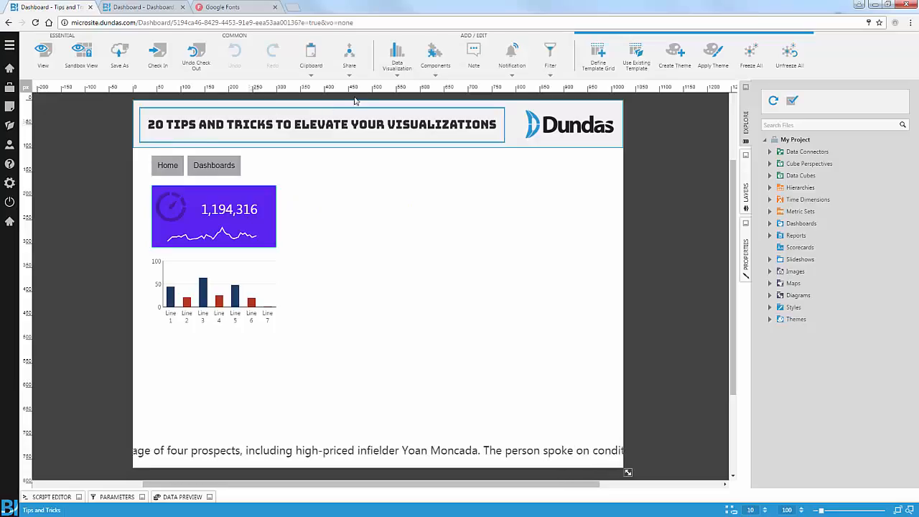
Add Revenue from the shared Samples (SQL Server) connector's [dbo].[Revenue by Country by Product] table to the canvas beside the KPI tile
left_click(769, 151)
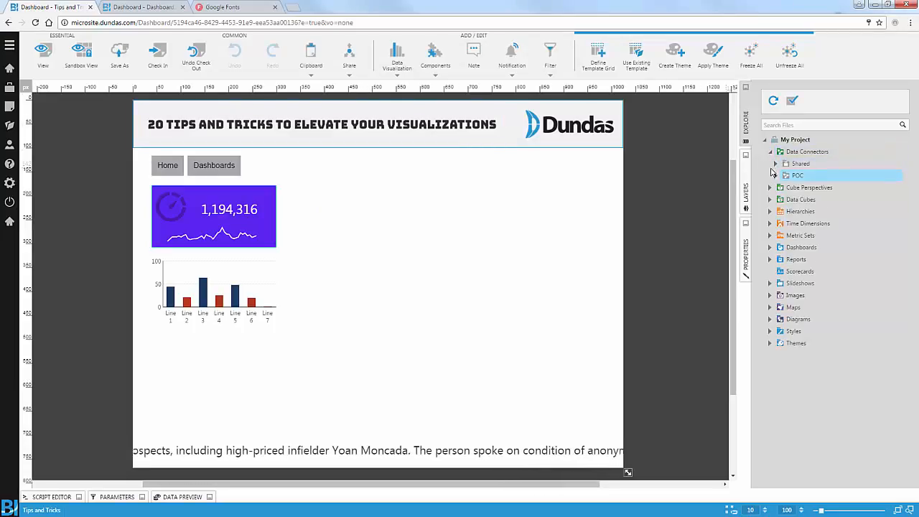
left_click(775, 163)
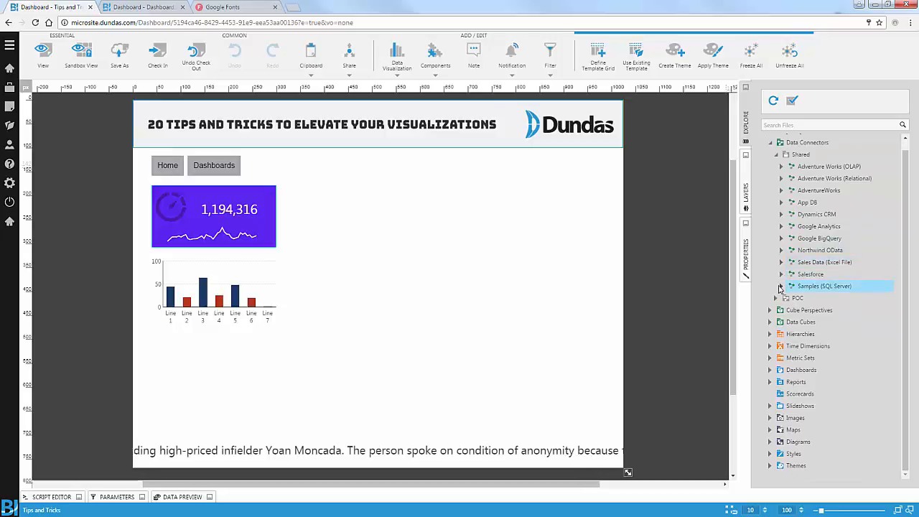
left_click(798, 295)
scroll(800, 300, "down", 5)
scroll(800, 301, "down", 5)
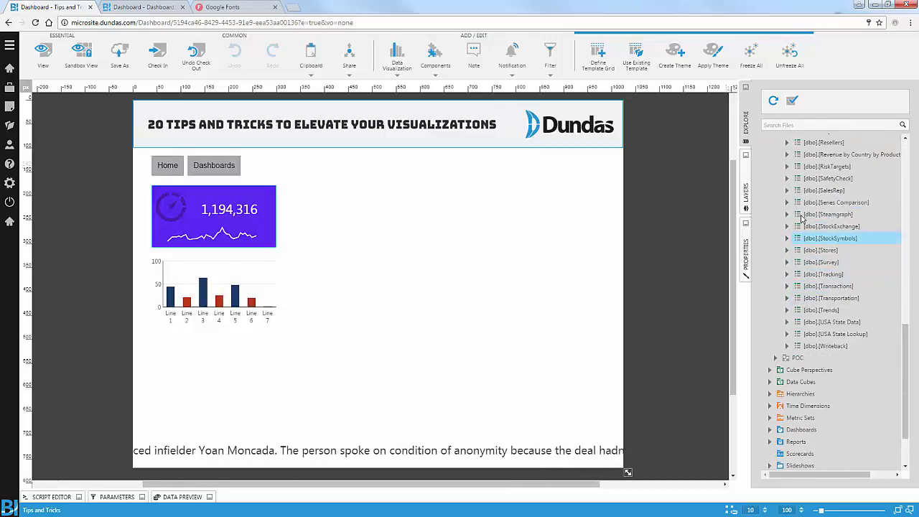
left_click(787, 155)
left_click_drag(820, 274, 394, 189)
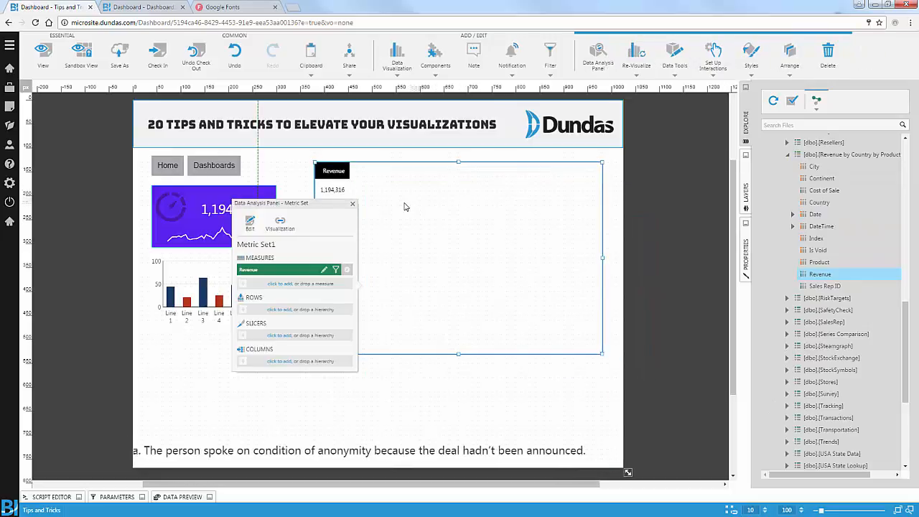
Add Cost of Sale as a second measure and Continent as the row hierarchy of the Revenue table
left_click_drag(824, 190, 261, 263)
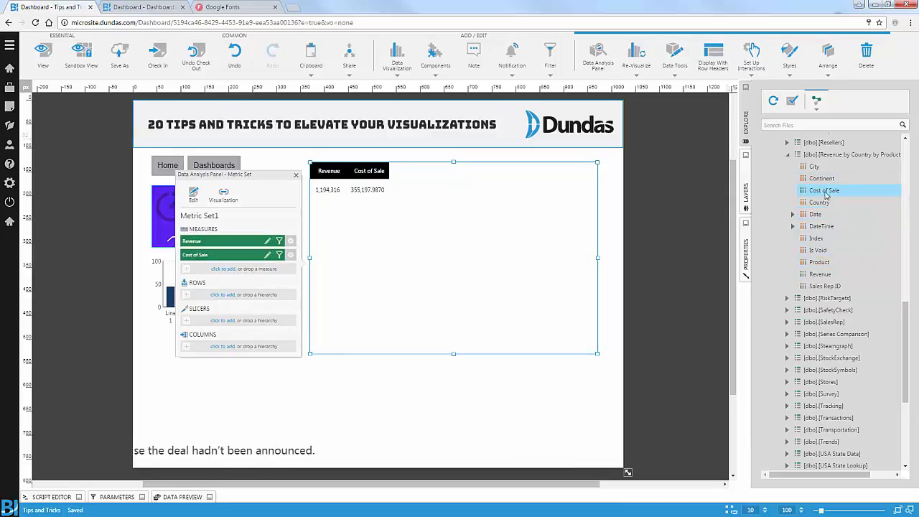
left_click_drag(822, 178, 354, 301)
left_click_drag(255, 296, 255, 297)
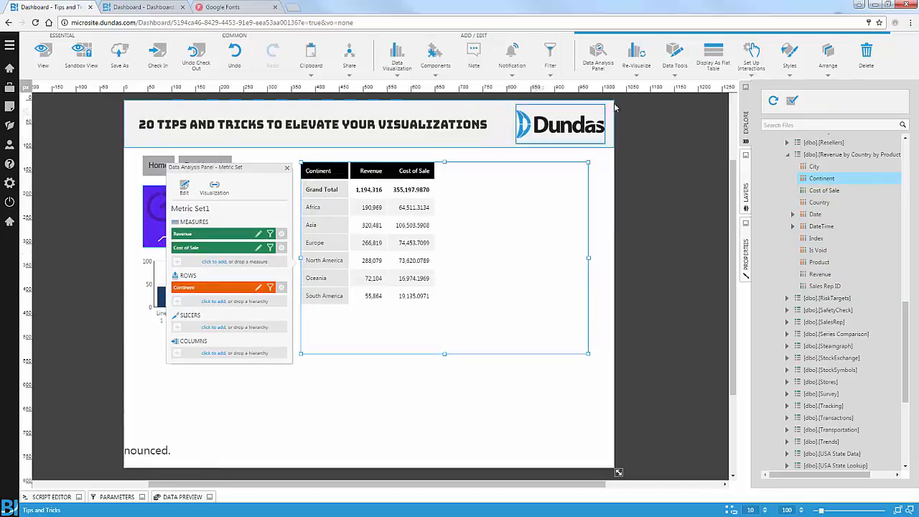
Re-visualize the Revenue and Cost of Sale table as a bar chart, then make it shorter and slightly wider
left_click(636, 54)
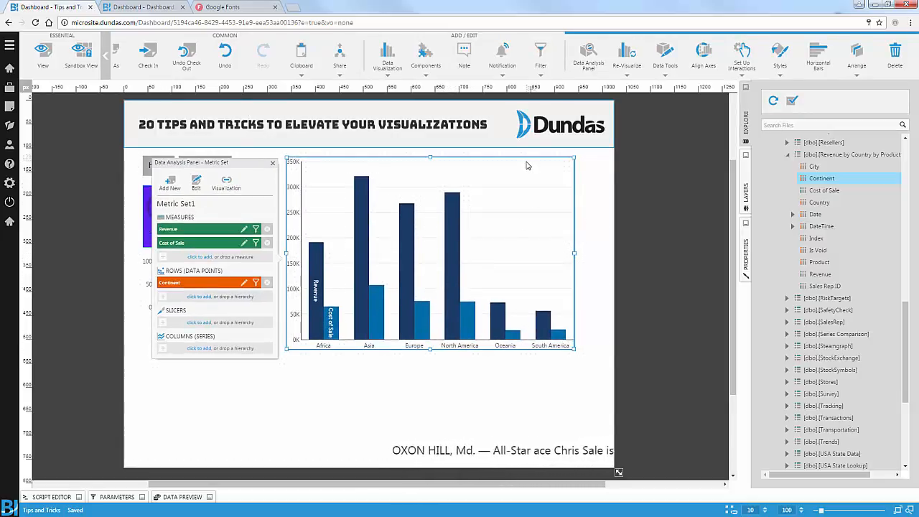
left_click_drag(572, 347, 588, 270)
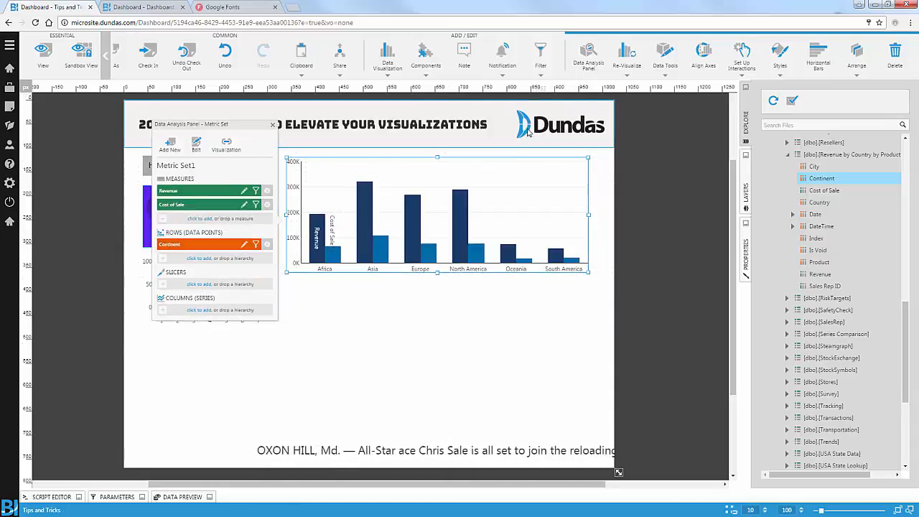
Add the formula ($Revenue$ / $Cost of Sale$) + 200 to the continent bar chart
left_click(653, 67)
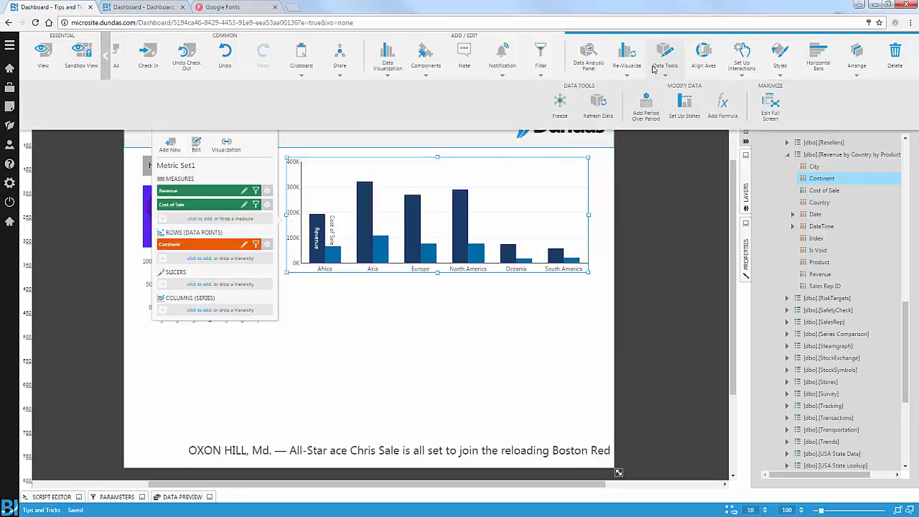
left_click(723, 107)
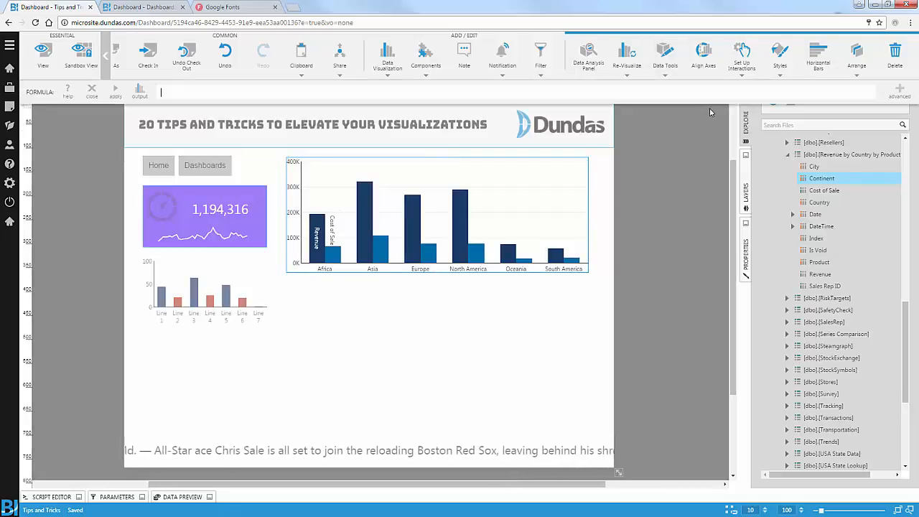
type("$")
key("Down")
key("Down")
key("Down")
key("Return")
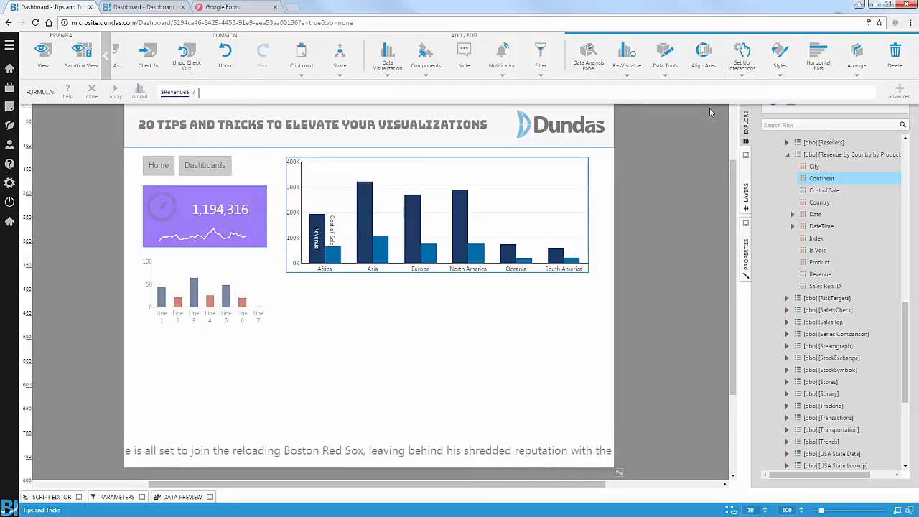
type("/ $")
key("Down")
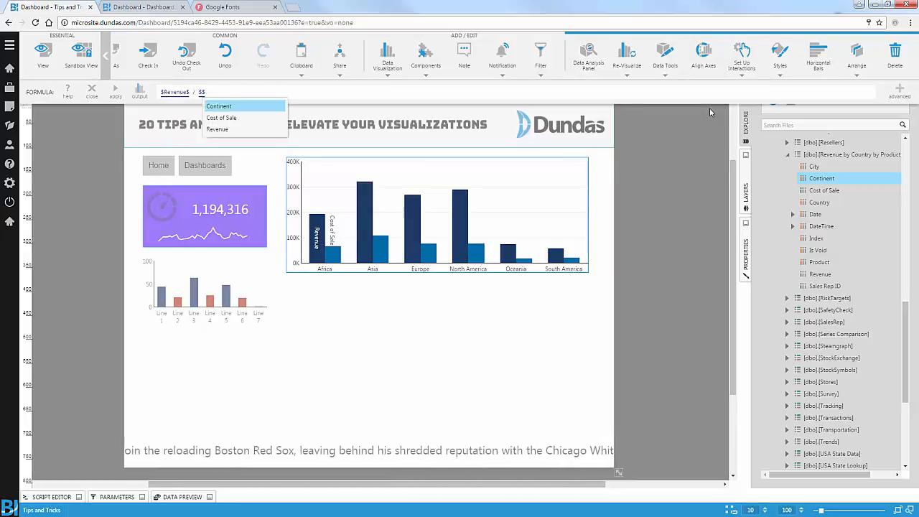
key("Down")
key("Return")
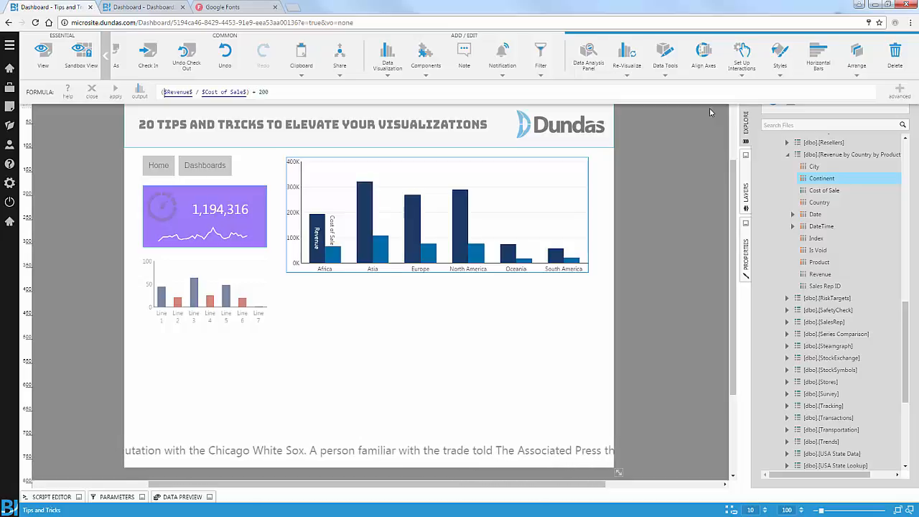
key("Return")
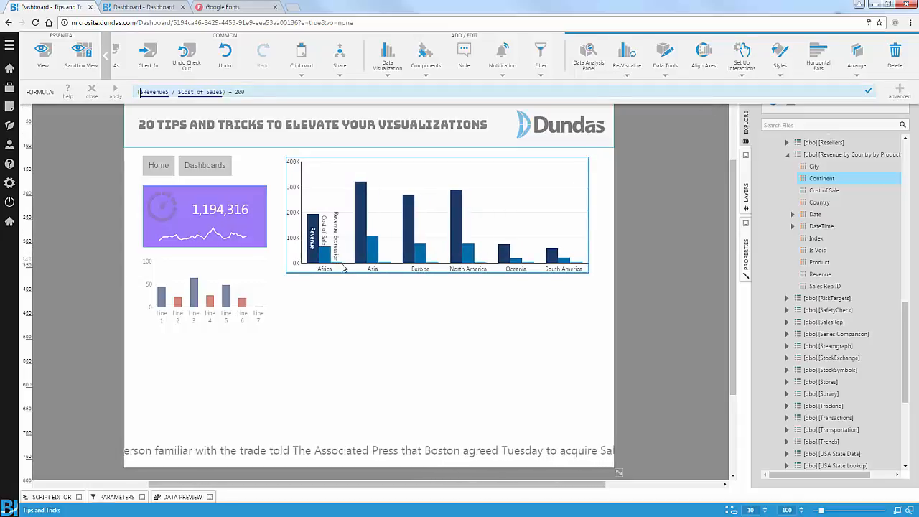
Assign the chart's Series 3, the Revenue Expression, to a new right vertical axis
left_click(745, 252)
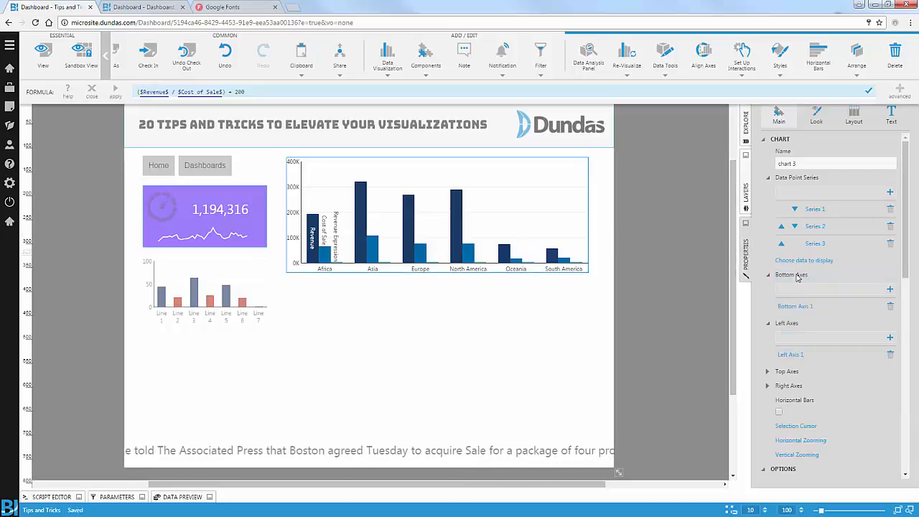
left_click(818, 244)
left_click(798, 233)
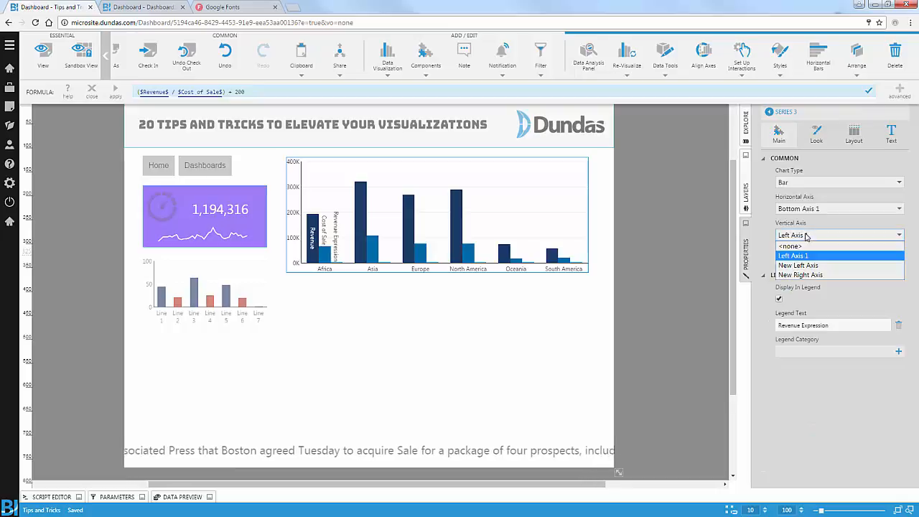
left_click(784, 277)
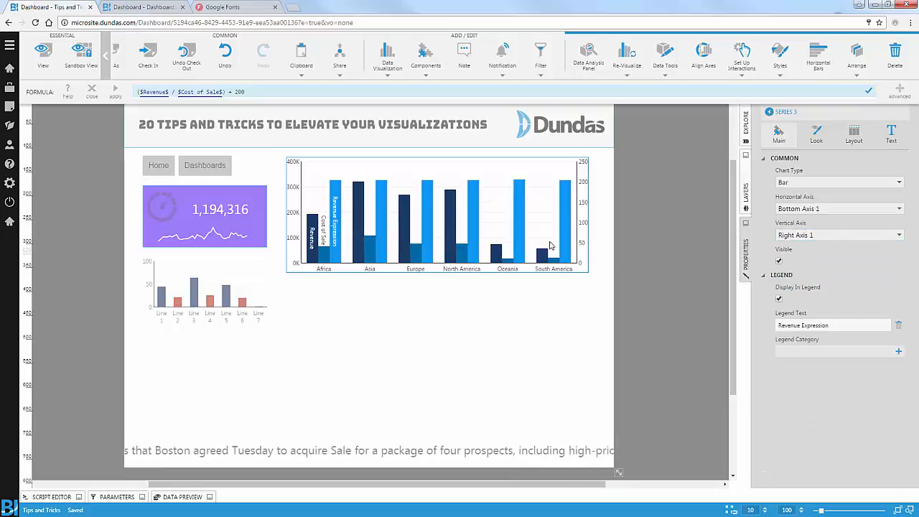
left_click(637, 238)
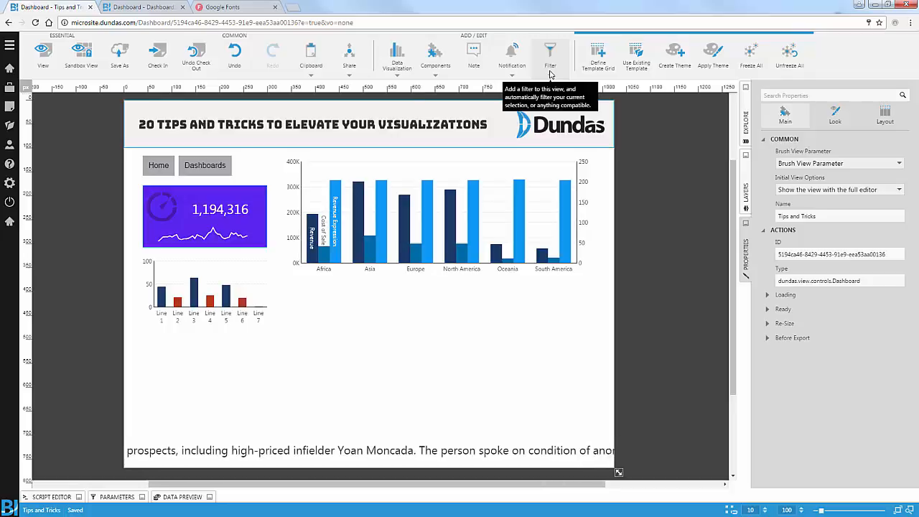
Add a Slider filter below the continent chart and disconnect it from all visualizations in Tips and Tricks
left_click(553, 68)
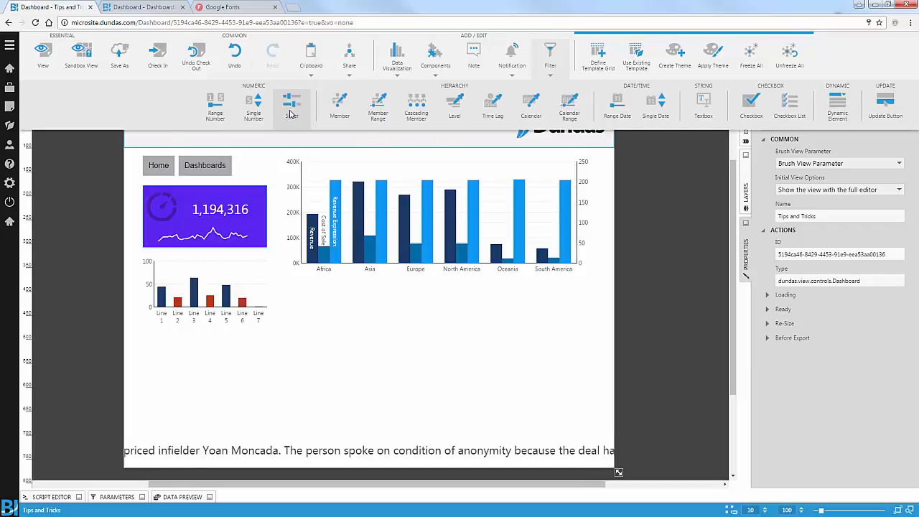
left_click(291, 108)
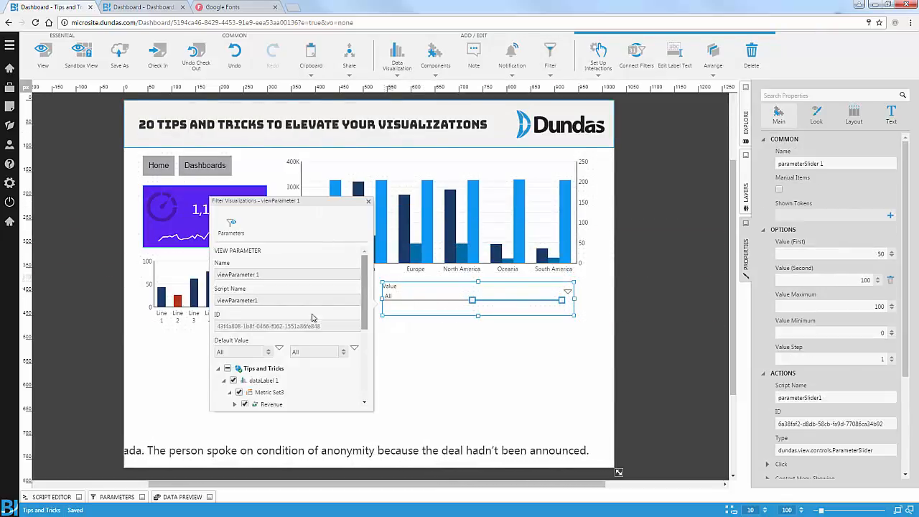
left_click(226, 369)
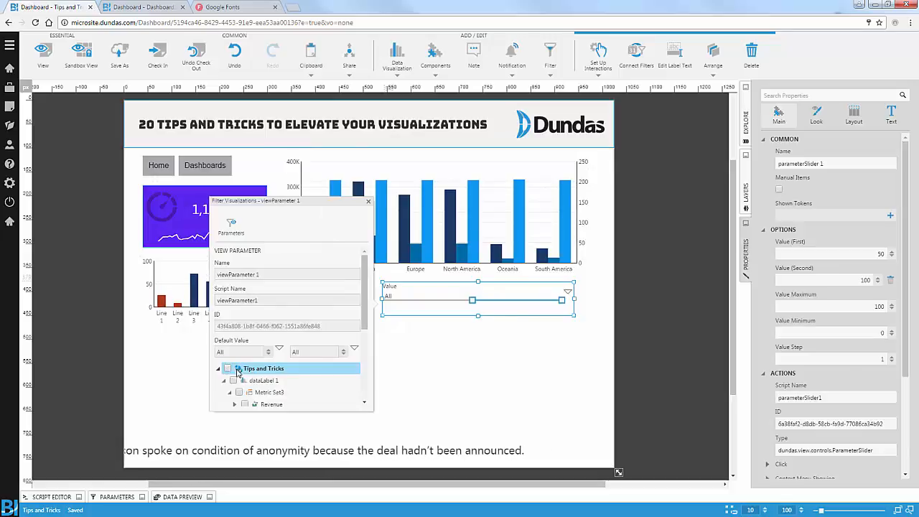
left_click(503, 344)
Change the chart's Revenue Expression formula to ($Revenue$ / $Cost of Sale$) + $placeholder$ and close the formula editor
left_click(514, 237)
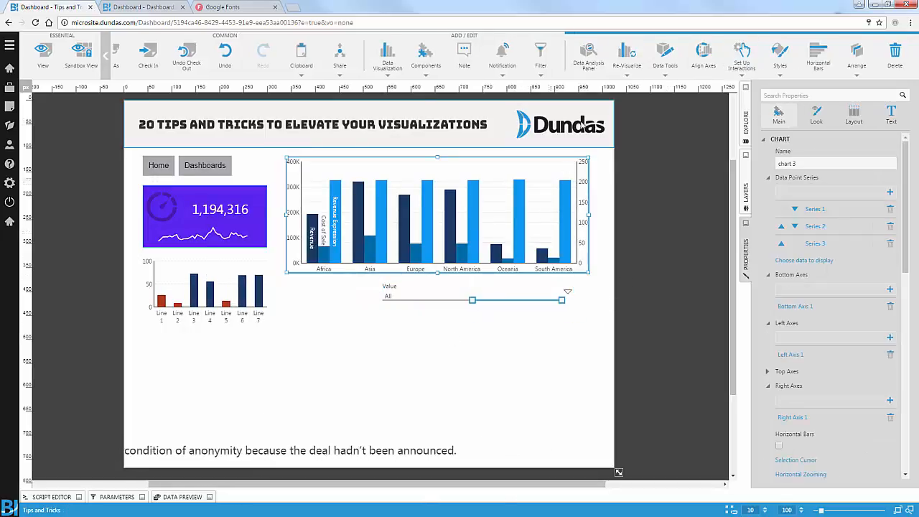
left_click(588, 63)
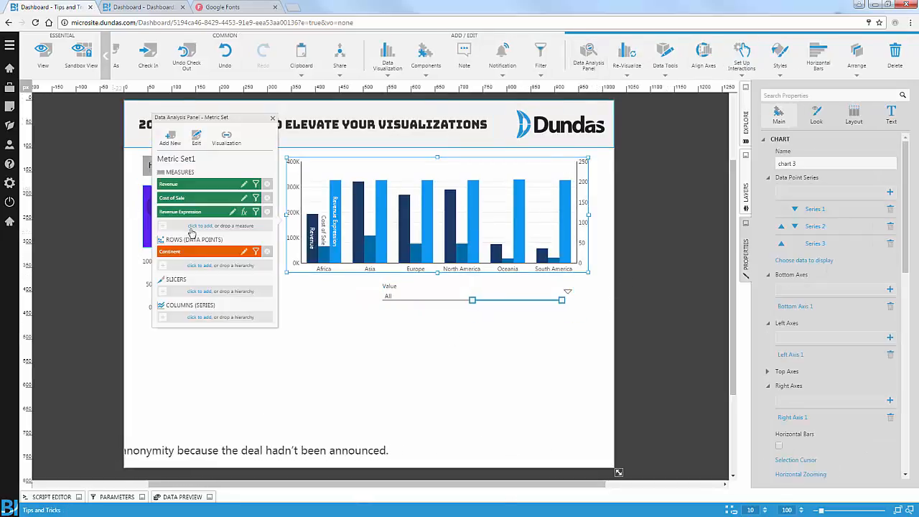
left_click(244, 213)
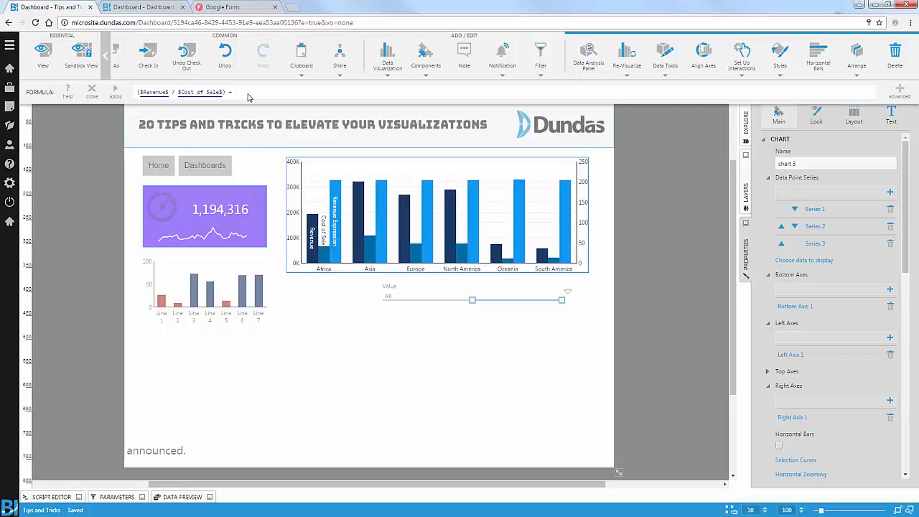
type("$plac")
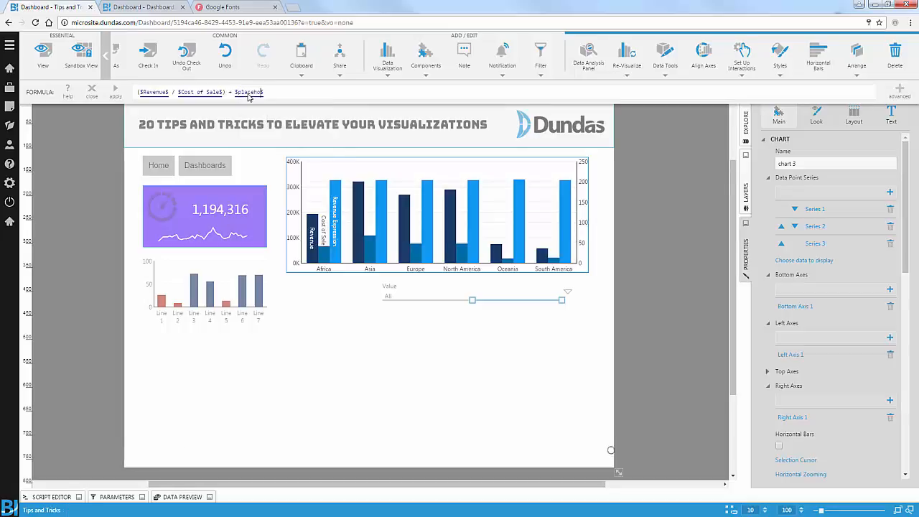
type("eholder")
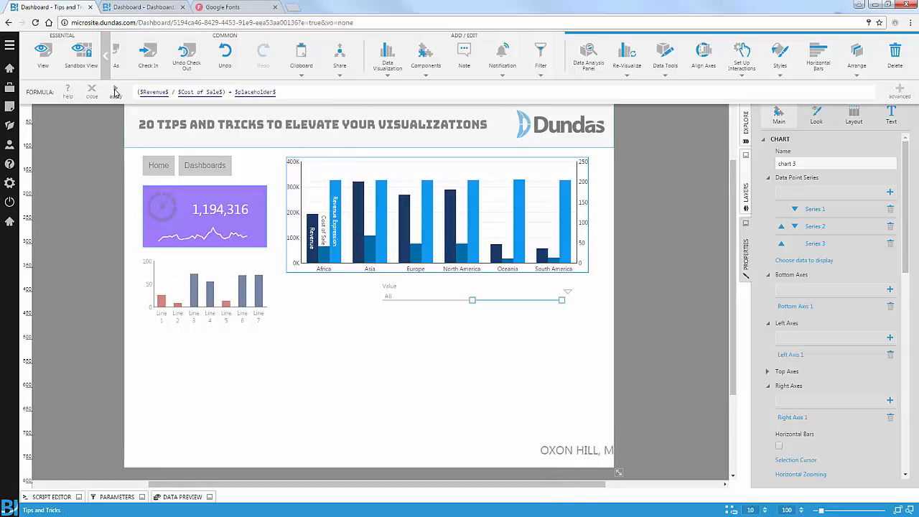
left_click(115, 89)
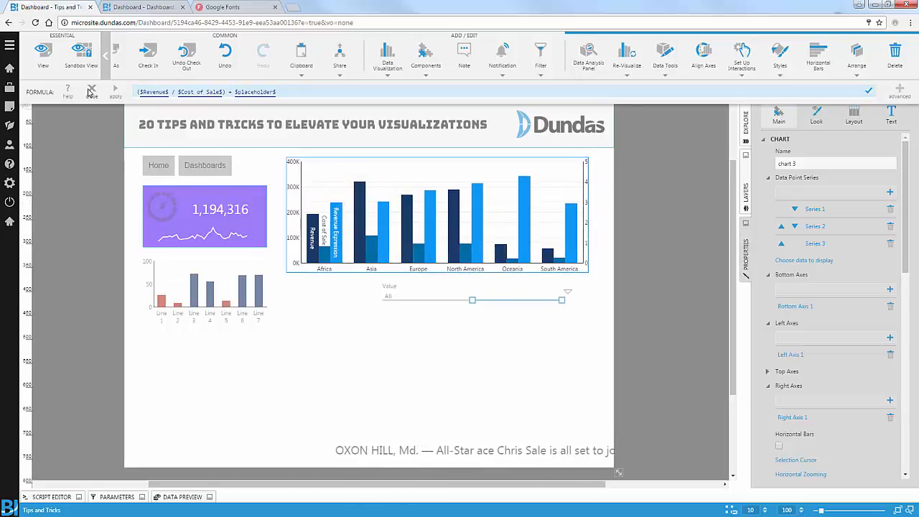
left_click(90, 92)
Set the slider filter's maximum value to 100000
left_click(414, 307)
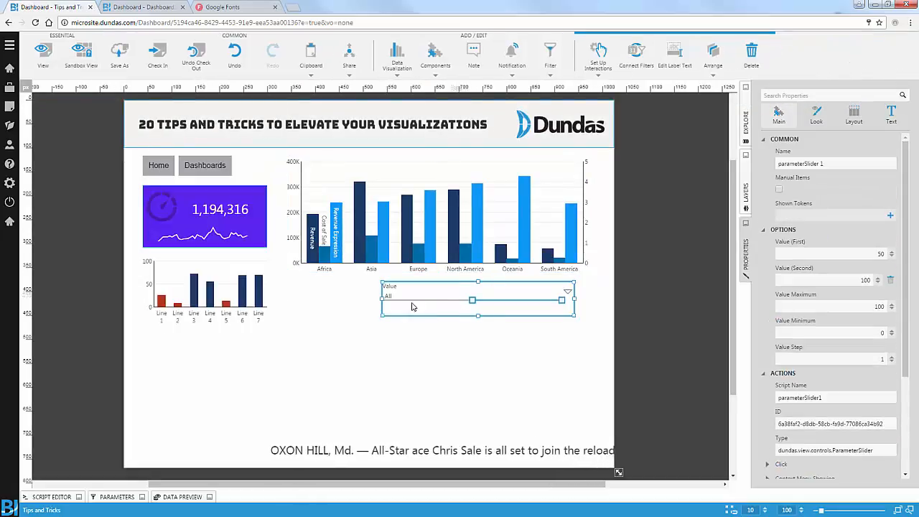
left_click(854, 331)
left_click(855, 308)
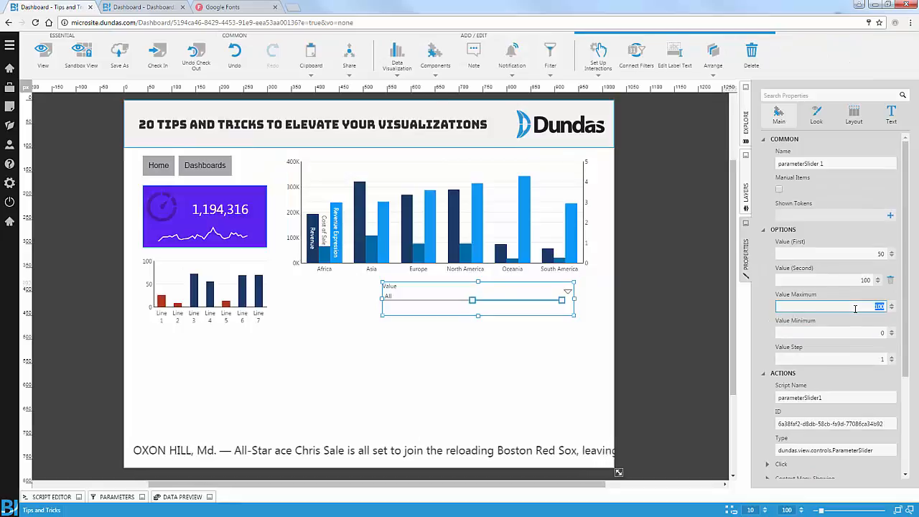
type("100000")
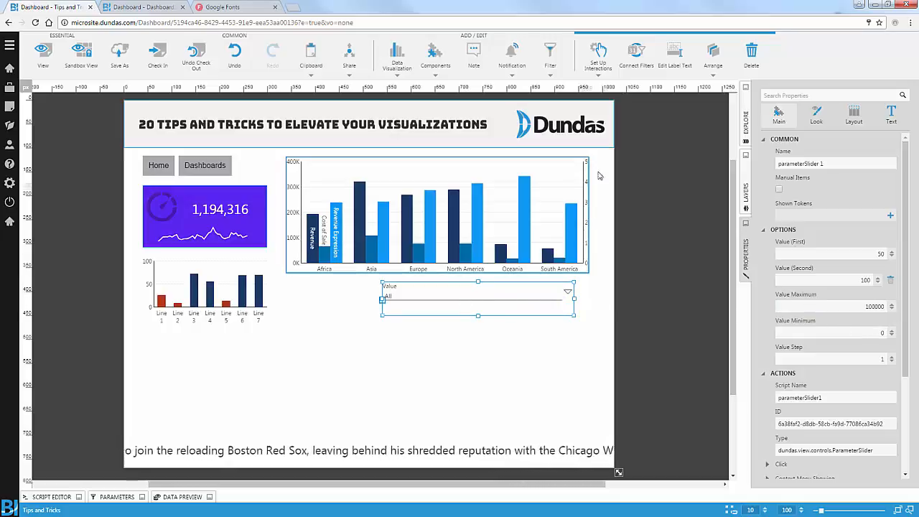
Connect the slider filter to the SingleNumber placeholder under chart 3's Revenue Expression and review the connection
left_click(633, 66)
scroll(282, 336, "down", 3)
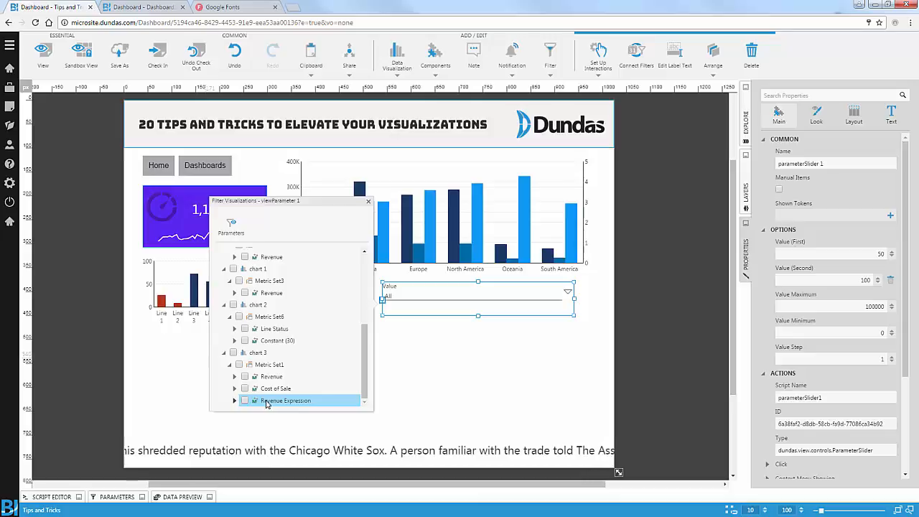
left_click(235, 401)
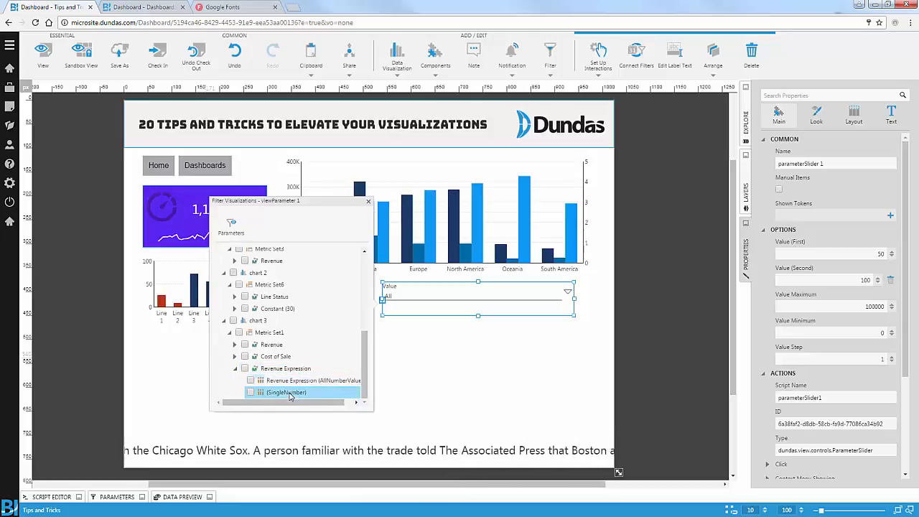
left_click(250, 395)
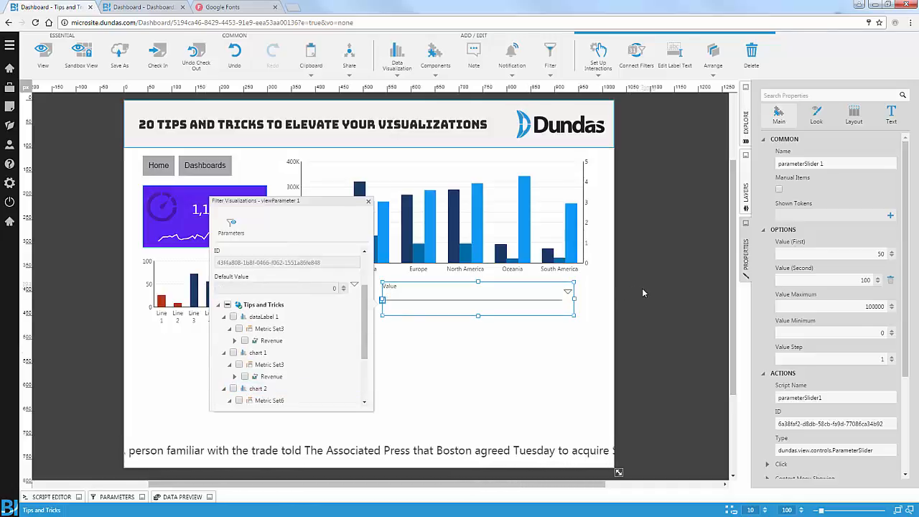
left_click(645, 293)
left_click(497, 295)
left_click(646, 60)
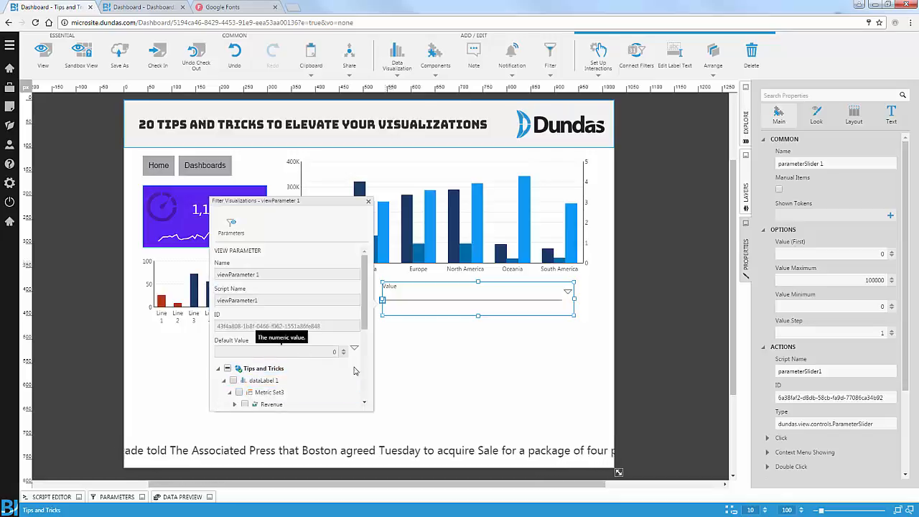
left_click(621, 287)
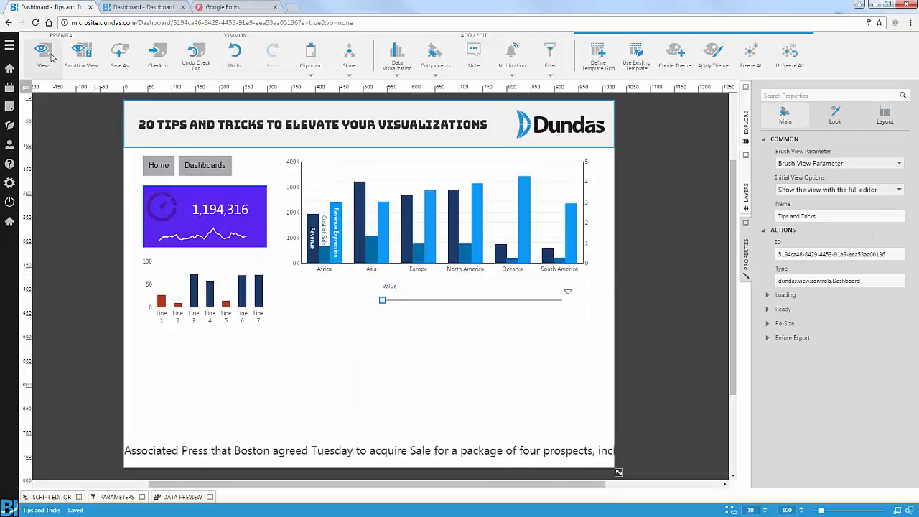
View the dashboard and try several slider values to test their effect on the Revenue Expression bars
left_click(43, 54)
left_click_drag(479, 283, 596, 281)
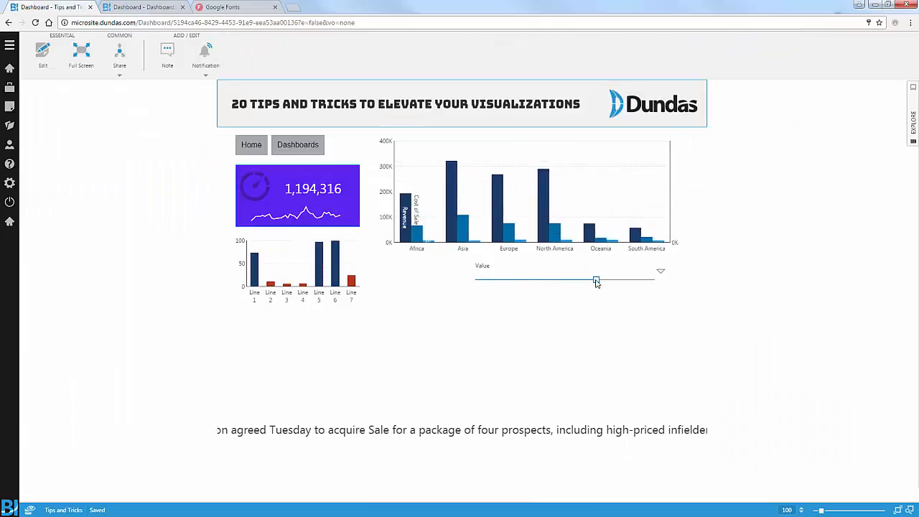
mouse_move(595, 281)
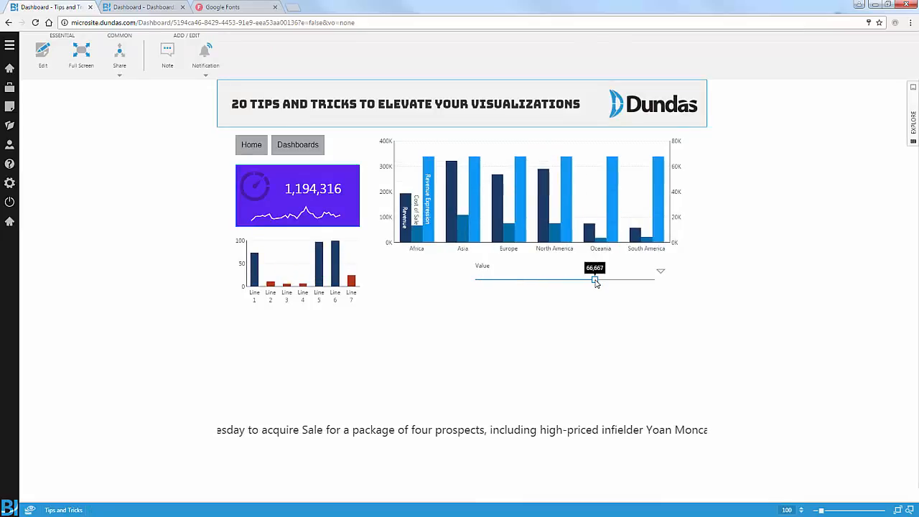
left_click_drag(595, 282, 552, 281)
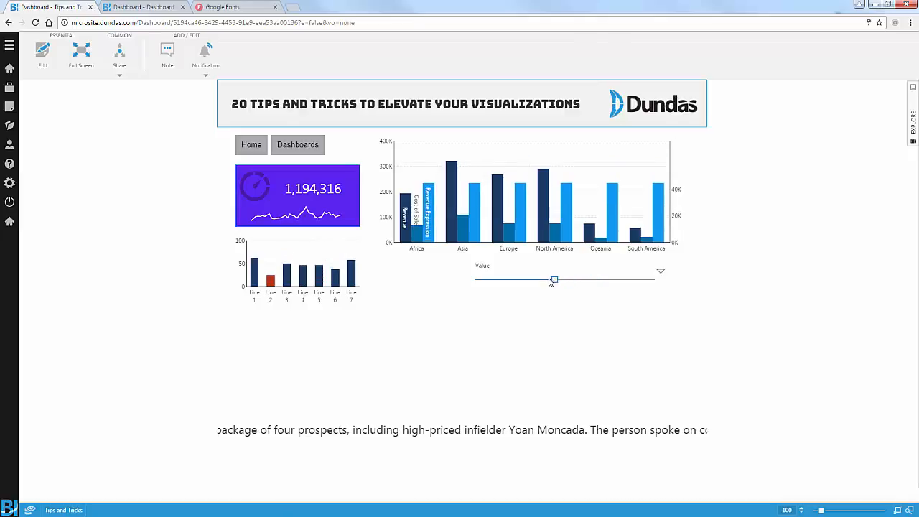
left_click_drag(554, 282, 607, 282)
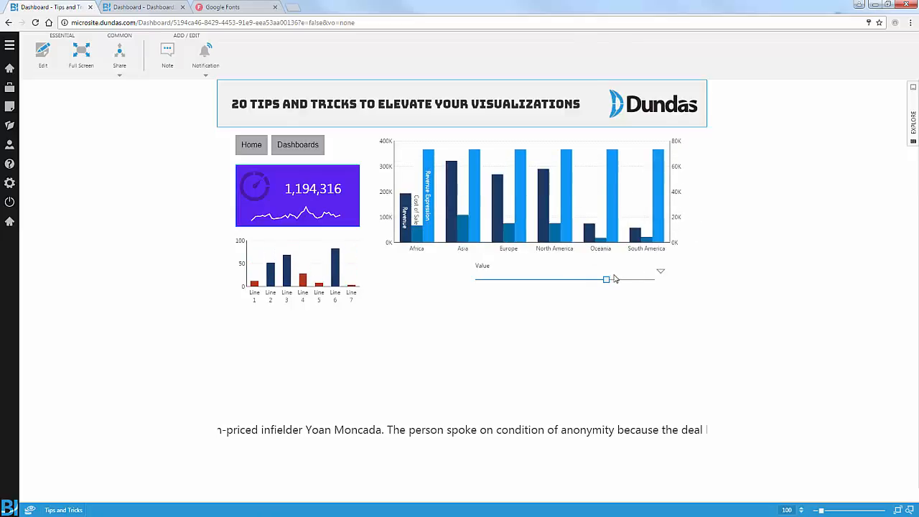
left_click_drag(608, 281, 525, 281)
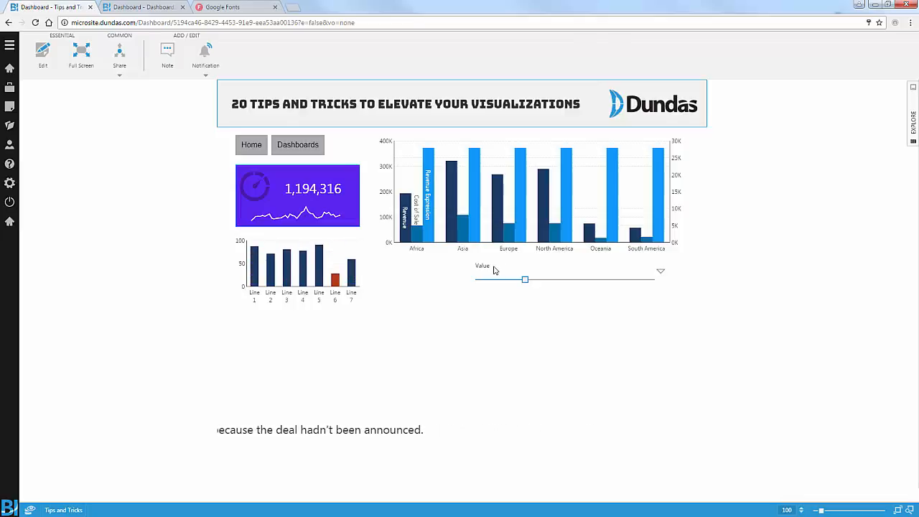
Return to editing the dashboard and nudge the slider filter one grid step up and three grid steps right
left_click(42, 52)
left_click(500, 308)
key("Up")
key("Right")
key("Right")
key("Right")
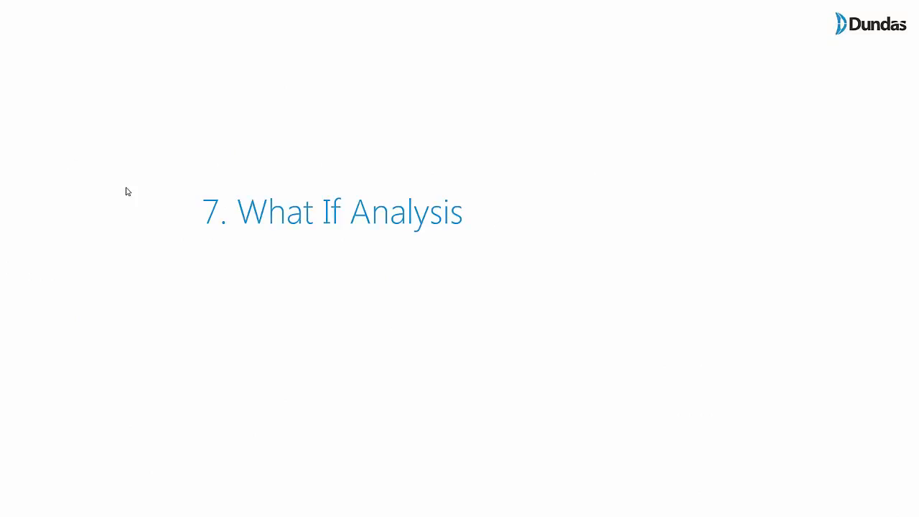
Add a table below the chart showing Revenue by Country from the Revenue by Country by Product data
left_click(154, 197)
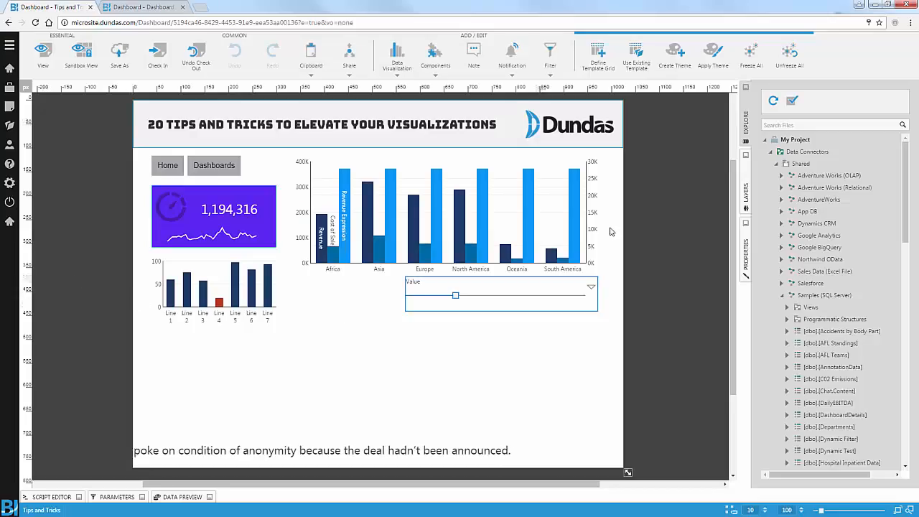
scroll(807, 309, "down", 8)
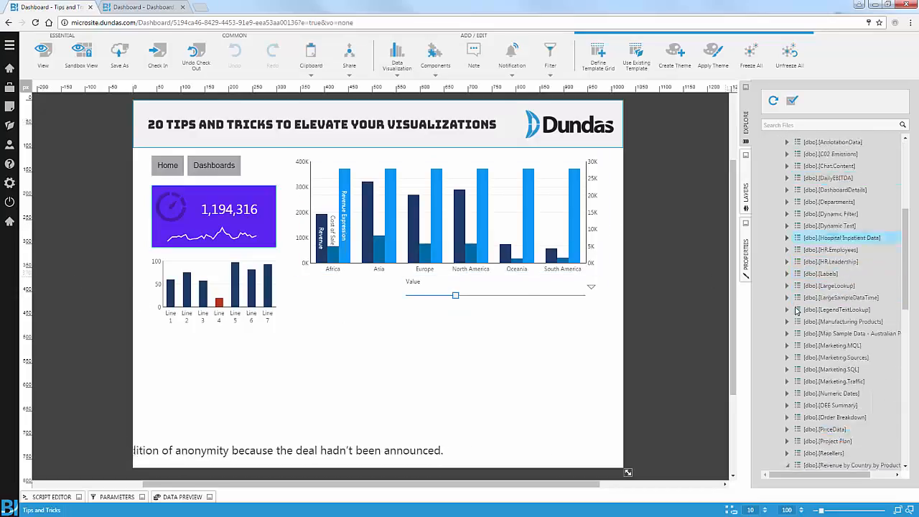
scroll(807, 309, "down", 3)
scroll(830, 318, "up", 1)
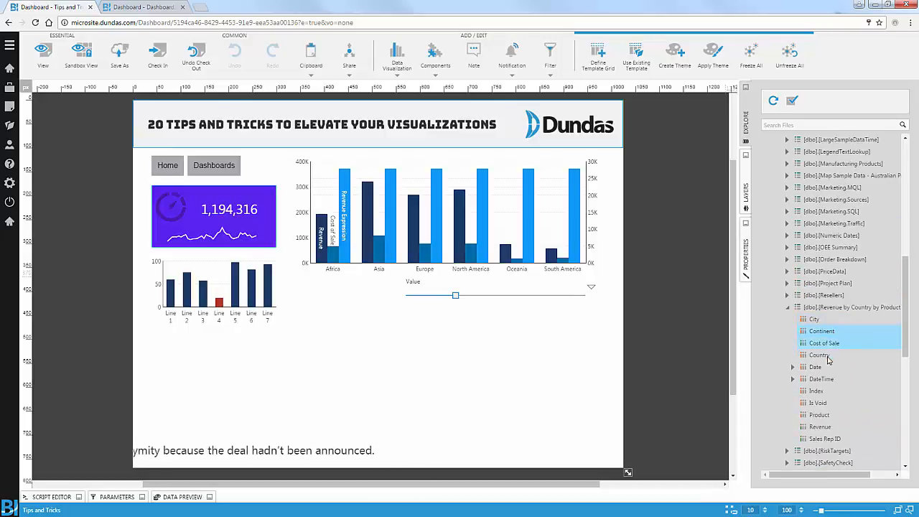
left_click_drag(828, 359, 399, 338)
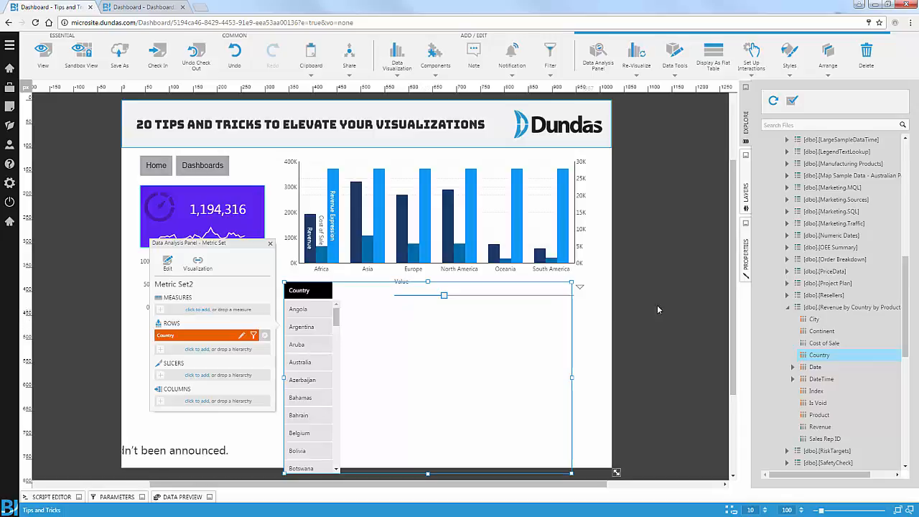
left_click_drag(818, 426, 234, 312)
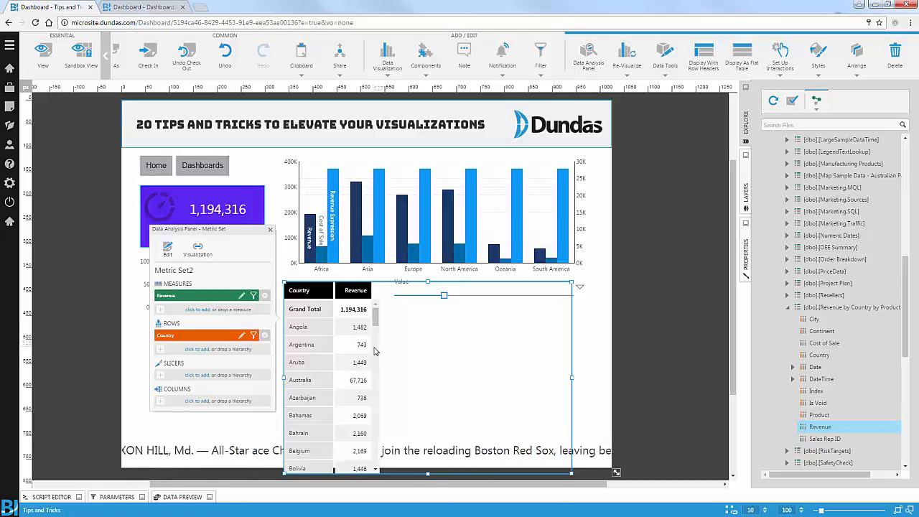
Calculate a histogram from the Country and Revenue table, then delete the source table
left_click(623, 57)
scroll(700, 107, "right", 5)
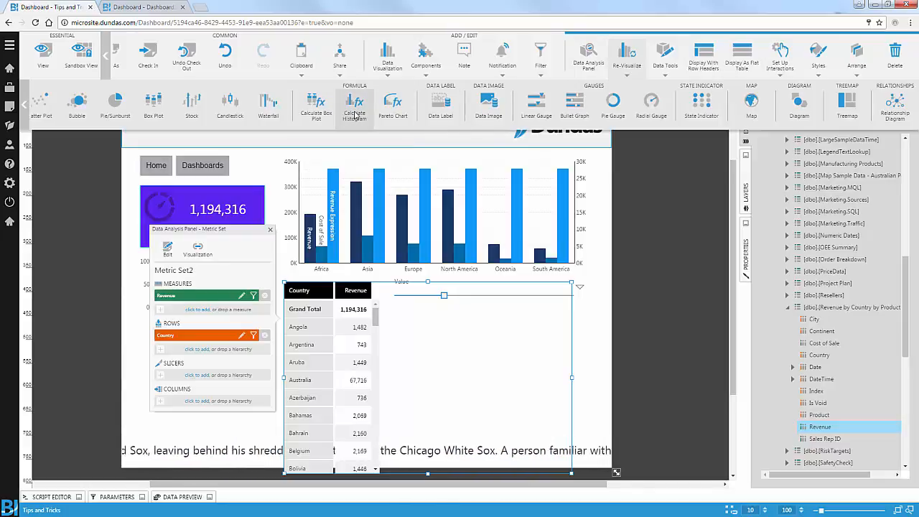
left_click(355, 115)
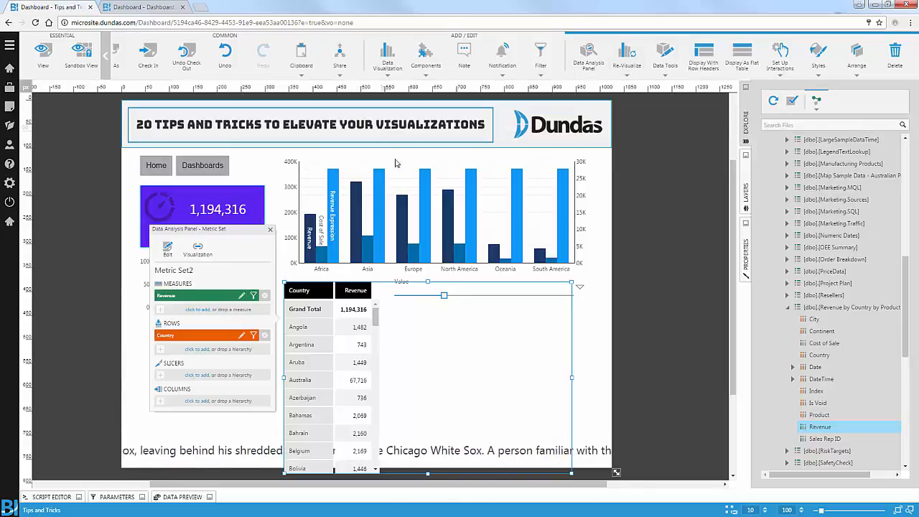
left_click(361, 357)
key("Delete")
Resize and move the histogram to fit below the existing slider, aligning its left edge with the plot of the chart above
left_click_drag(285, 273, 407, 392)
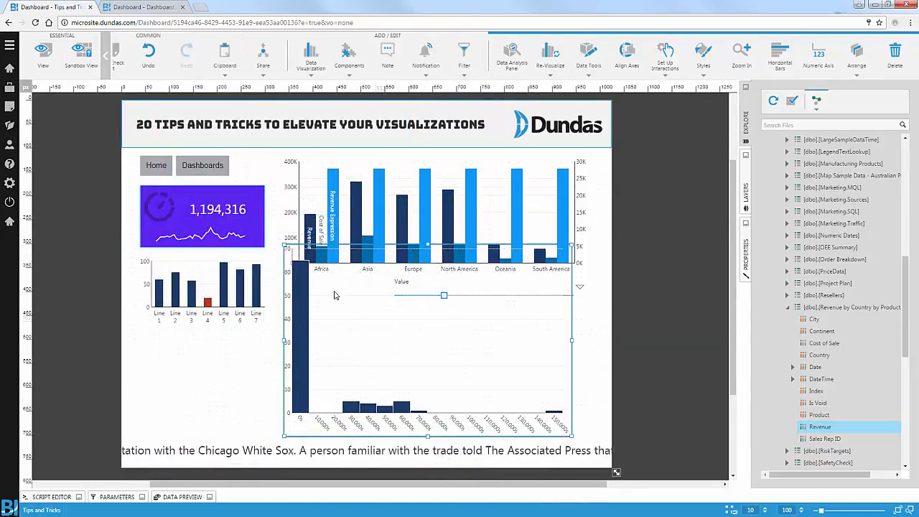
left_click_drag(295, 260, 316, 312)
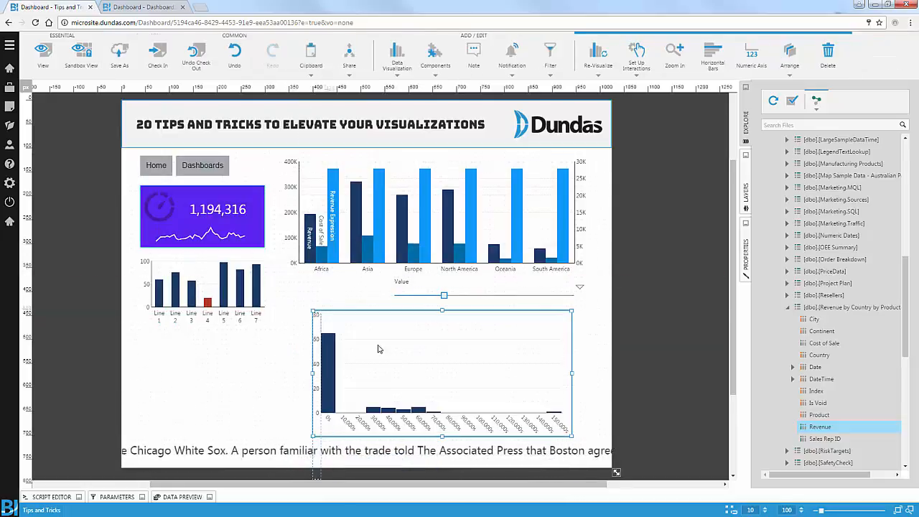
left_click_drag(441, 435, 441, 415)
left_click(596, 384)
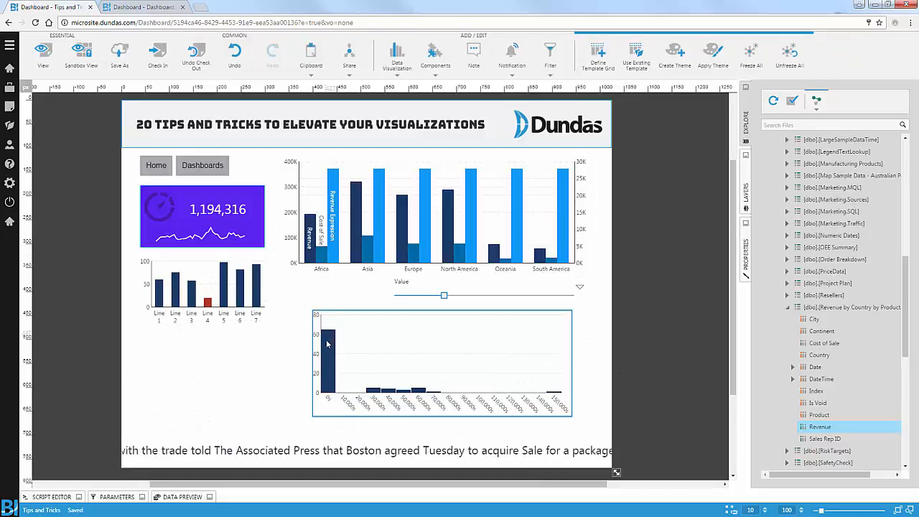
left_click(311, 364)
left_click_drag(310, 364, 287, 363)
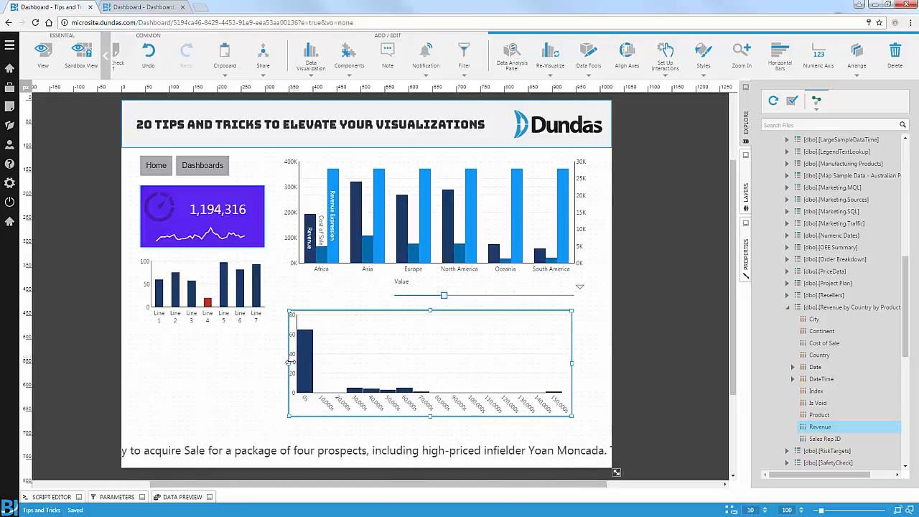
left_click_drag(290, 363, 299, 363)
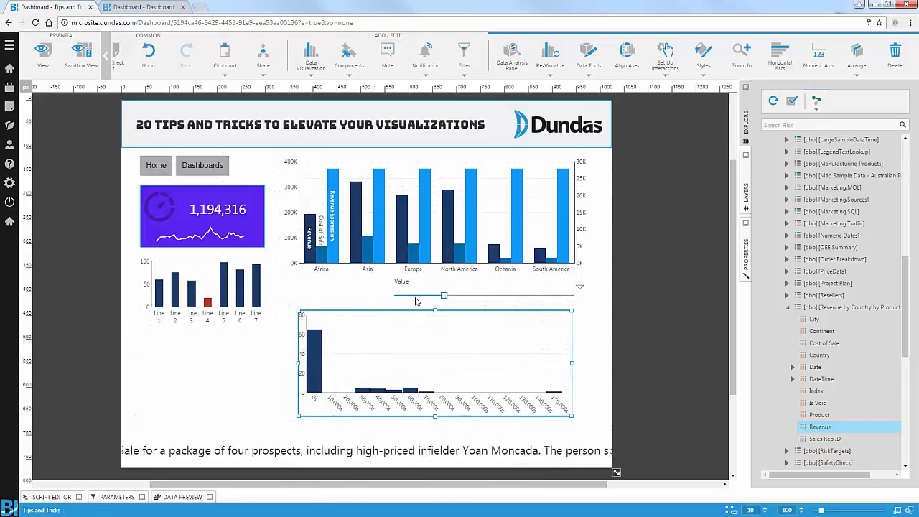
left_click_drag(439, 367, 442, 366)
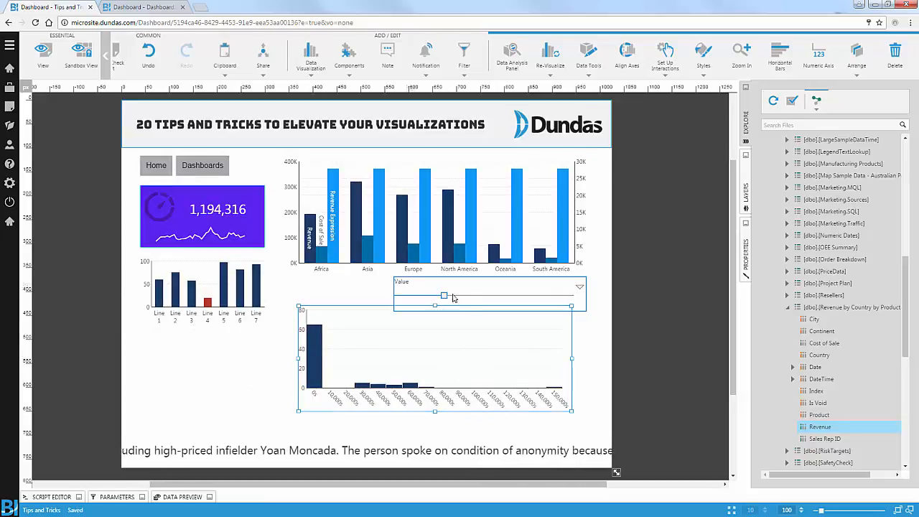
Add a second Slider filter and place it directly under the histogram
left_click(465, 54)
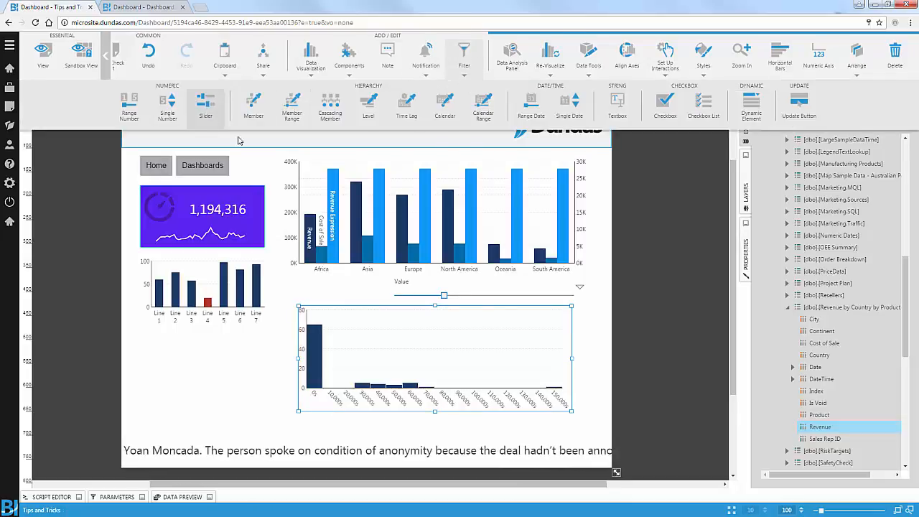
left_click(219, 123)
left_click(207, 275)
left_click(207, 275)
left_click_drag(474, 209, 511, 434)
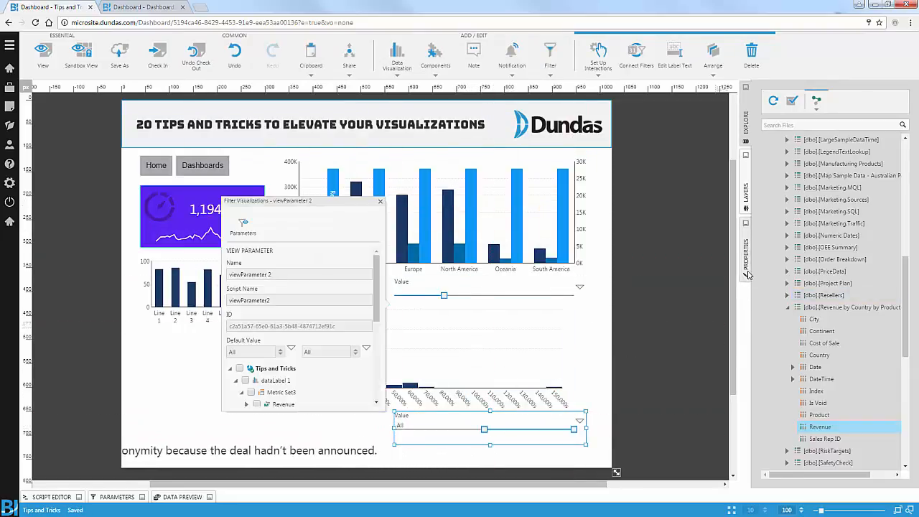
Set the new slider filter's maximum value to 50000
left_click(746, 259)
scroll(801, 301, "down", 1)
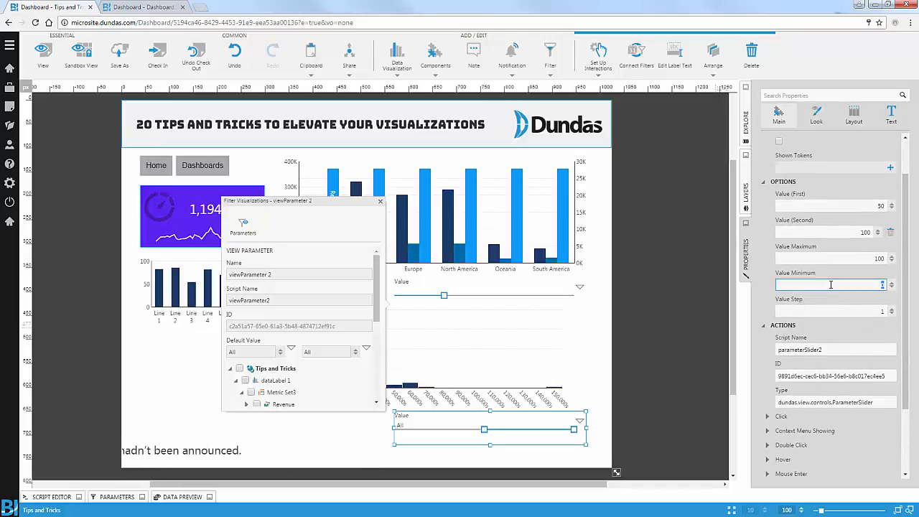
double_click(845, 259)
type("50000")
left_click(830, 271)
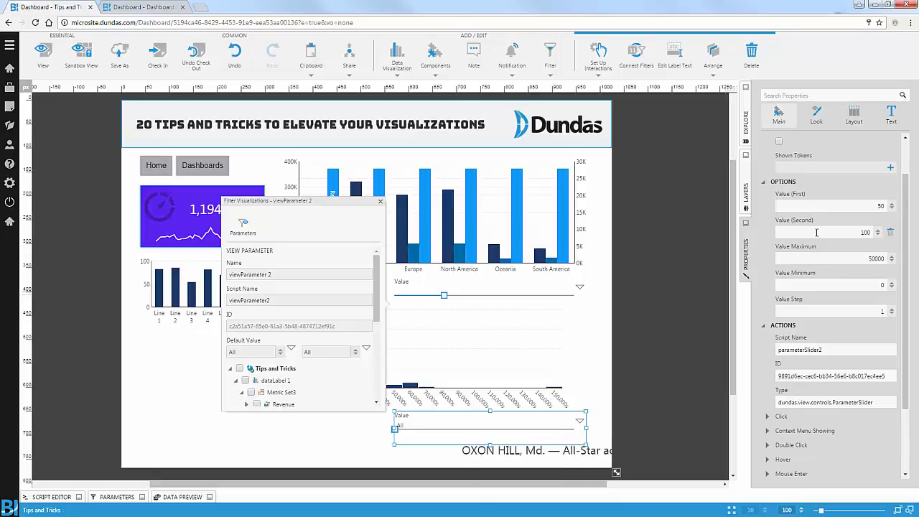
scroll(804, 230, "down", 3)
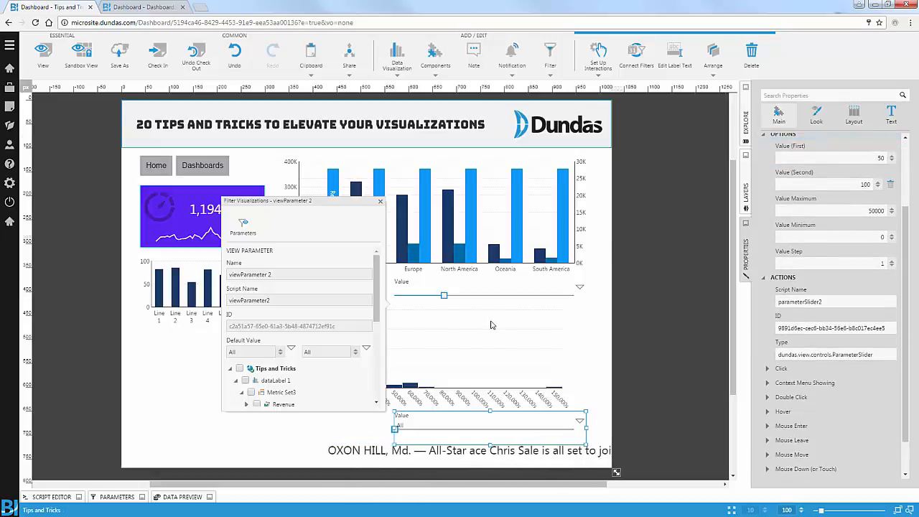
Replace the bin size parameter in the histogram's formula with the placeholder $p1$ and apply the formula
left_click(687, 295)
left_click(539, 331)
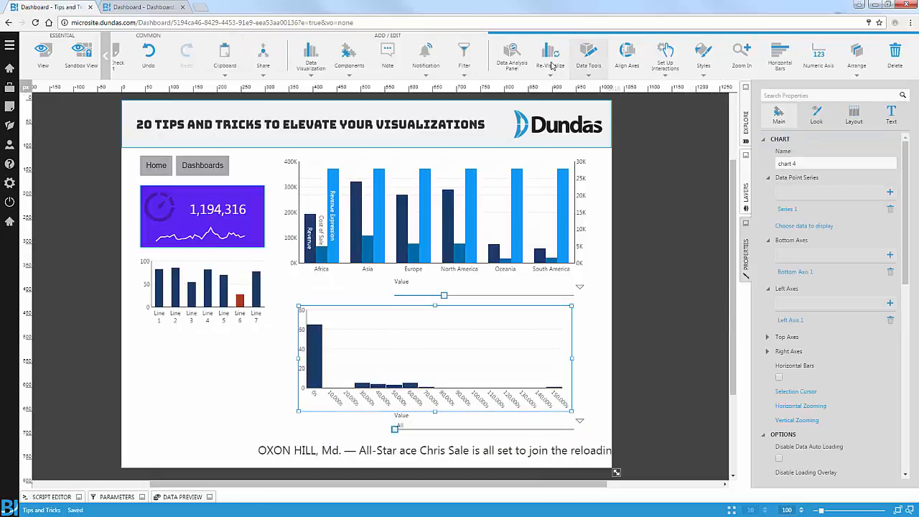
left_click(511, 56)
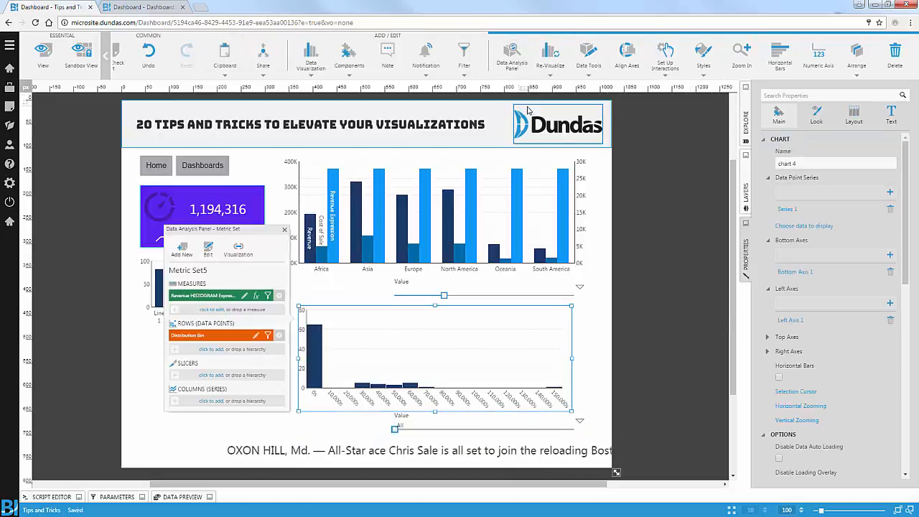
left_click(256, 296)
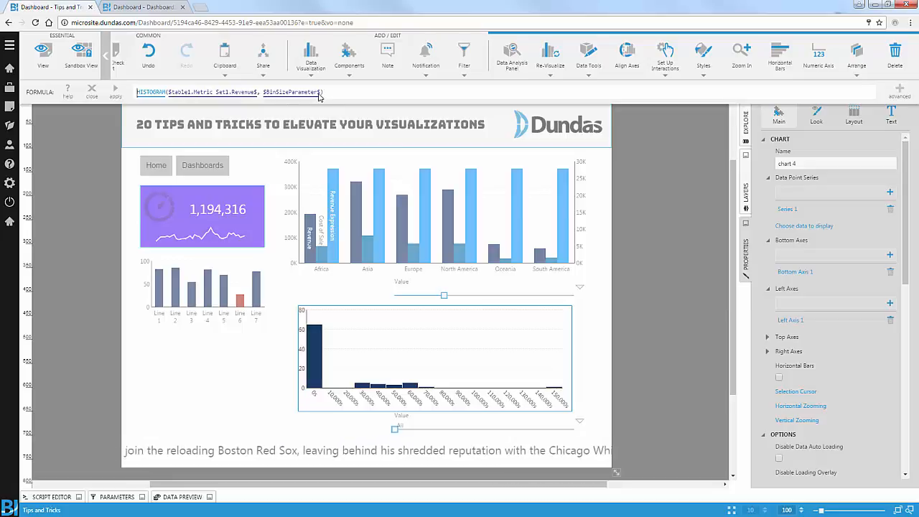
left_click_drag(264, 97, 319, 95)
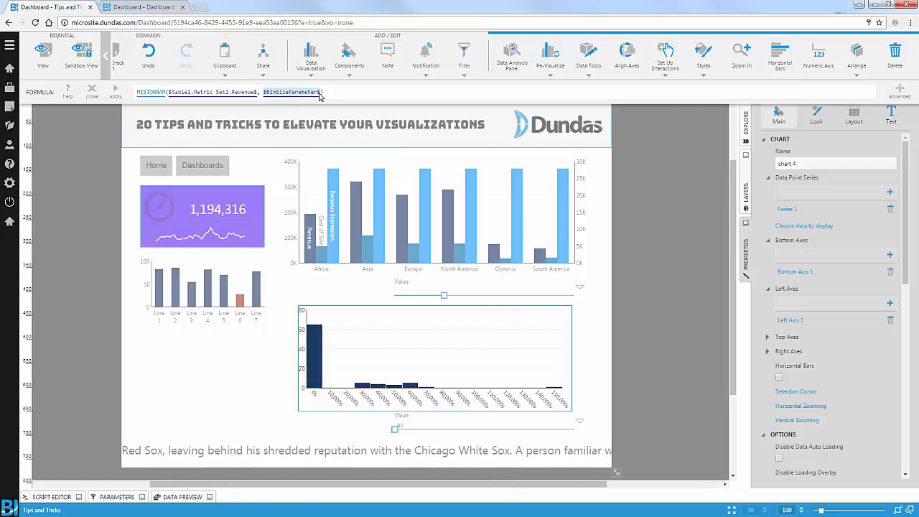
type("$p1")
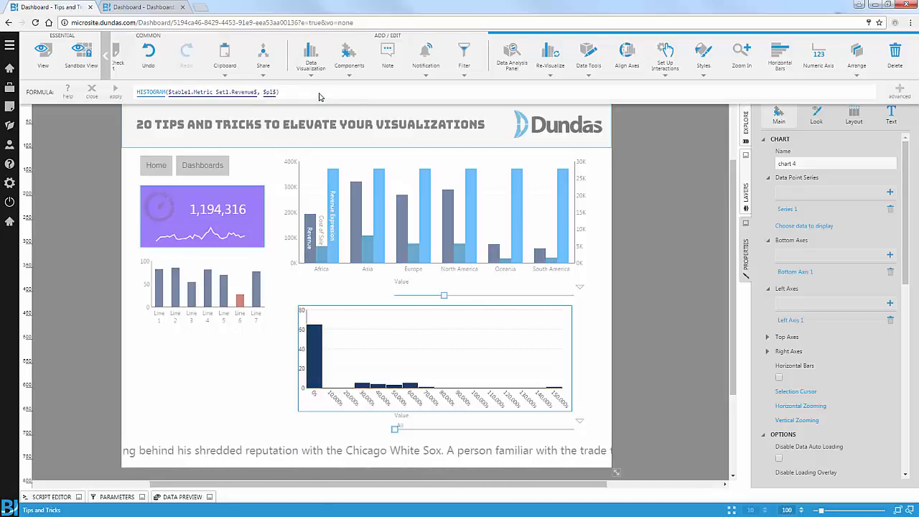
key("BackSpace")
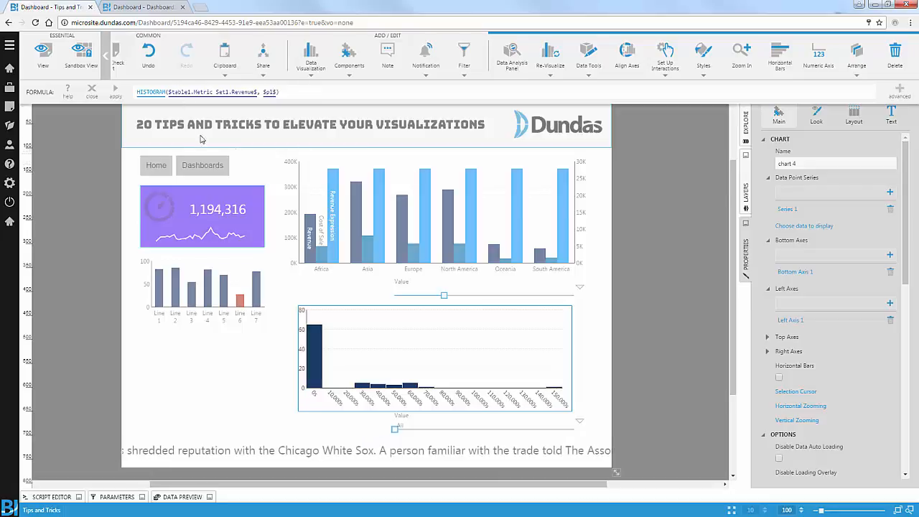
left_click(115, 92)
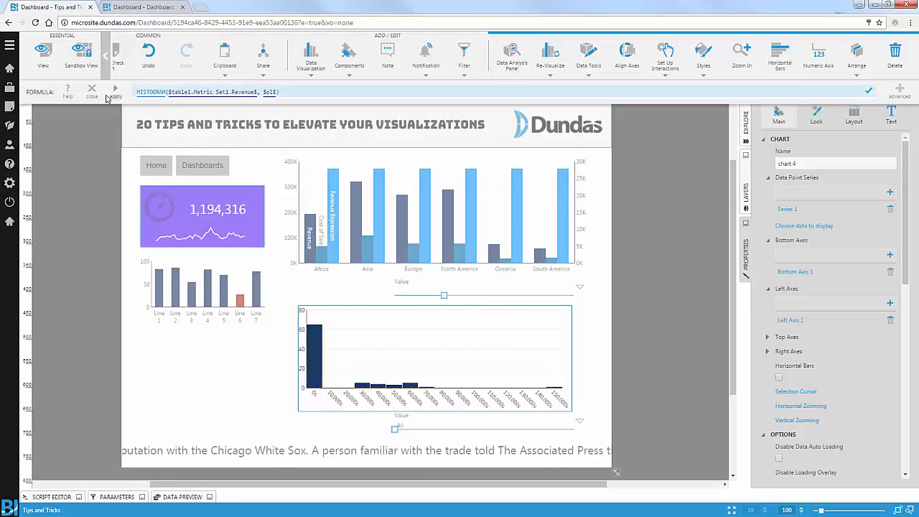
left_click(92, 89)
Connect the lower slider filter to the SingleNumber placeholder under chart 4's Revenue HISTOGRAM Expression
left_click(445, 425)
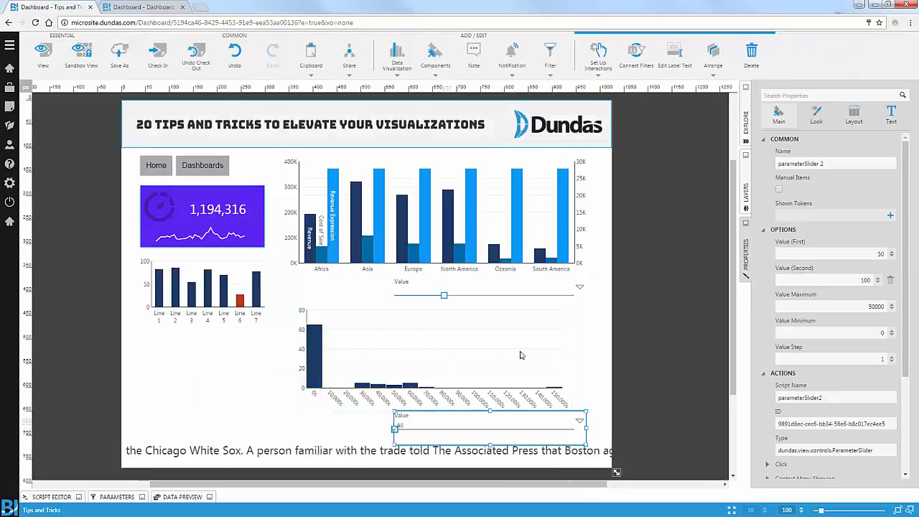
left_click(641, 63)
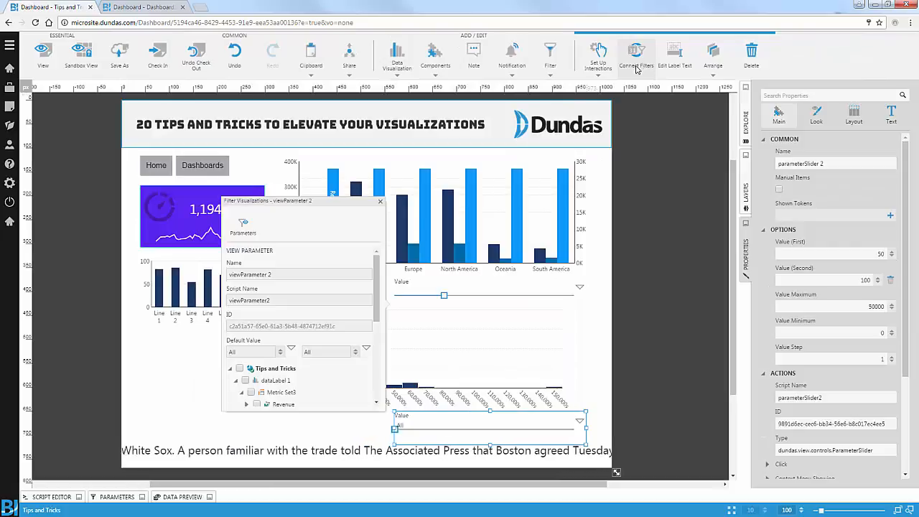
scroll(332, 334, "down", 3)
scroll(330, 336, "down", 4)
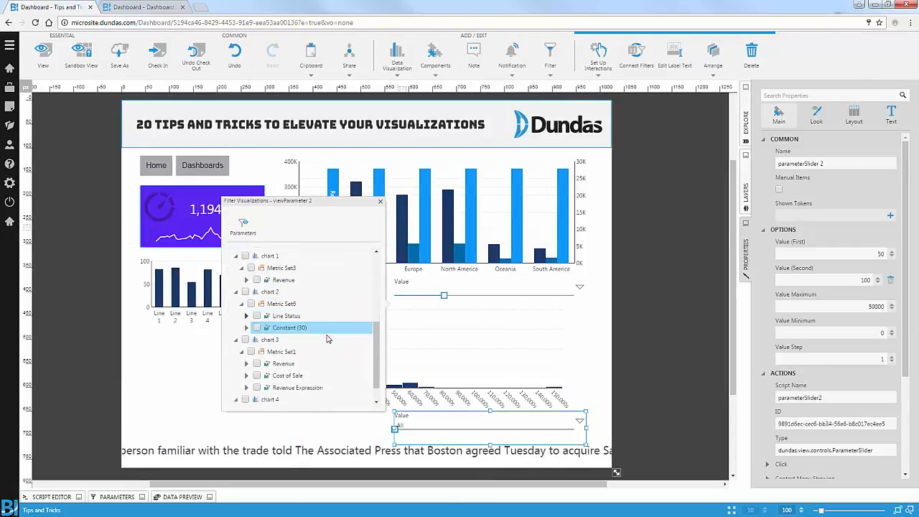
left_click(247, 400)
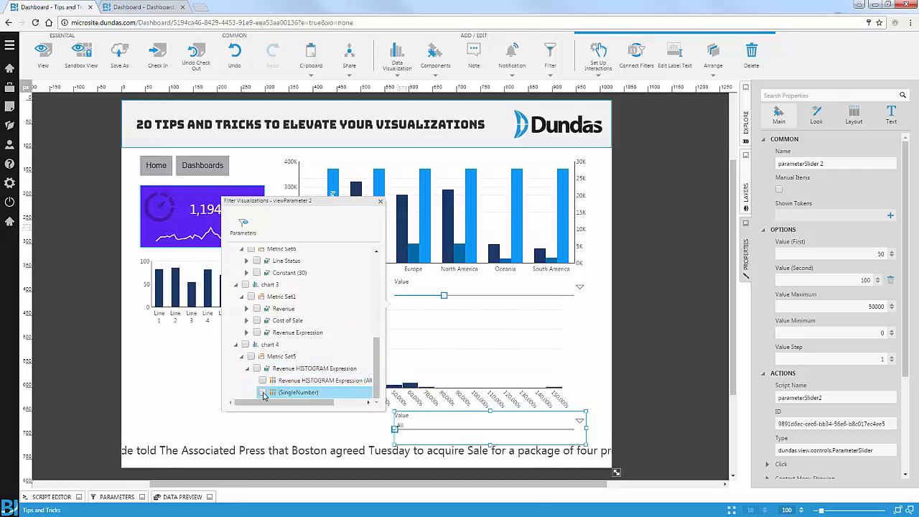
left_click(263, 393)
left_click(114, 89)
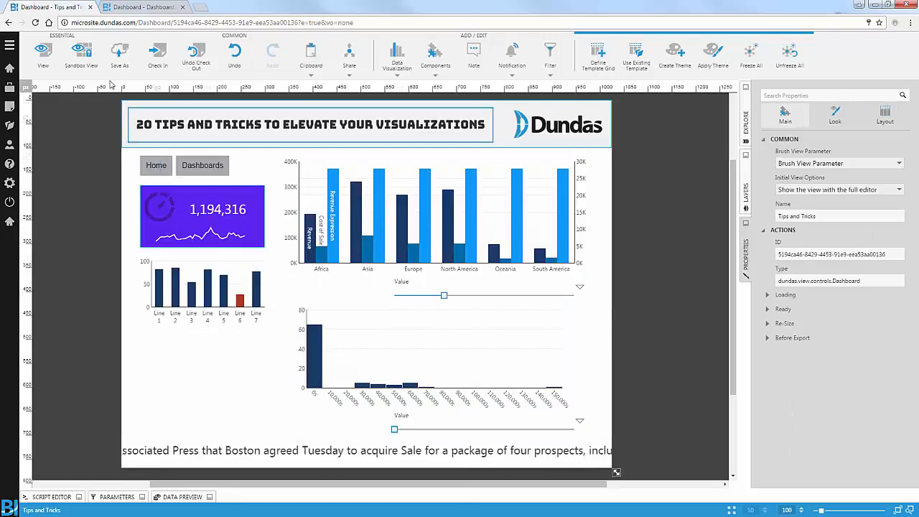
View the dashboard and test the lower slider with histogram bin sizes of about 6,800 and about 26,000
left_click(37, 56)
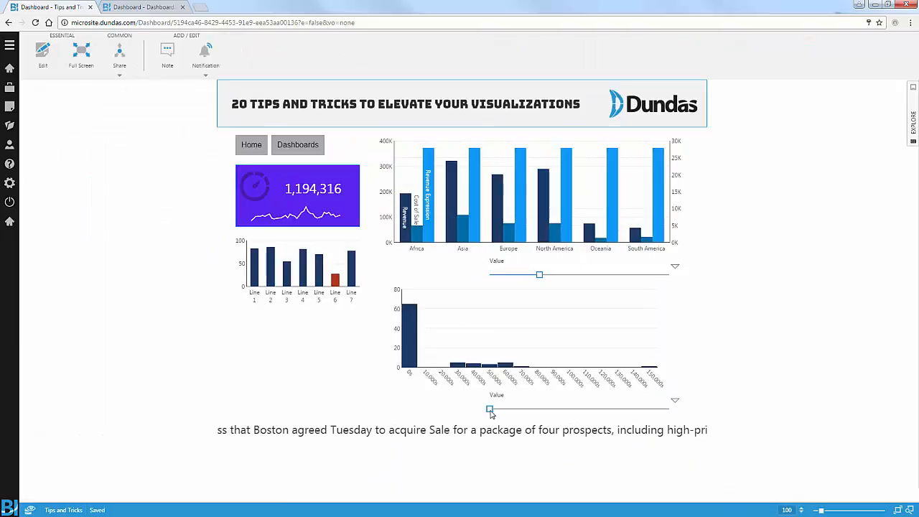
left_click(514, 410)
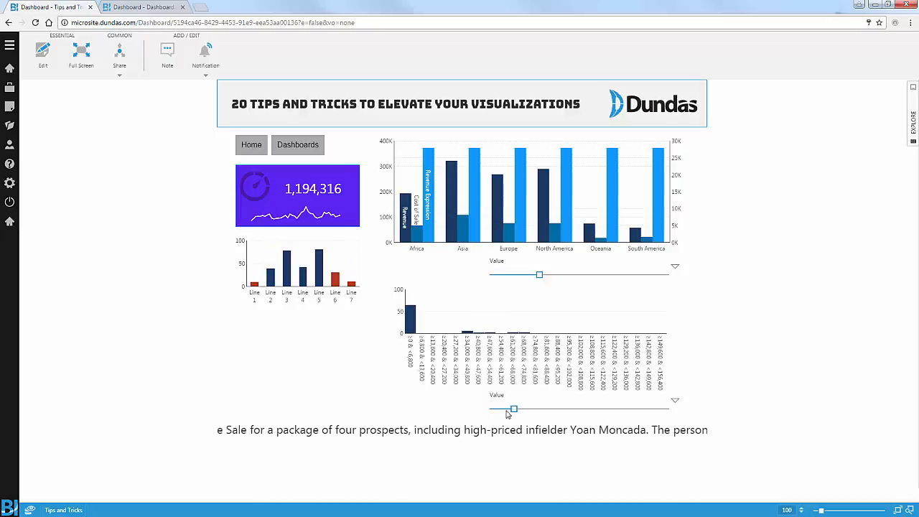
left_click_drag(514, 411, 582, 410)
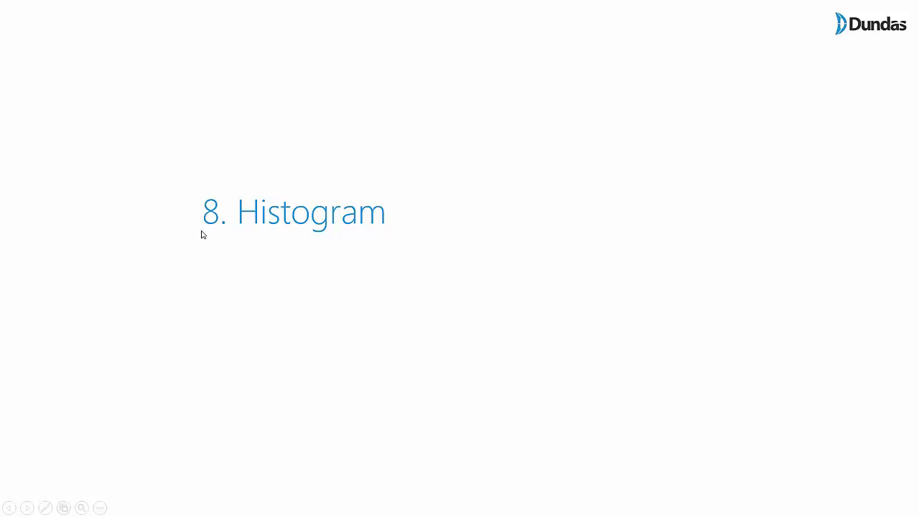
left_click(202, 227)
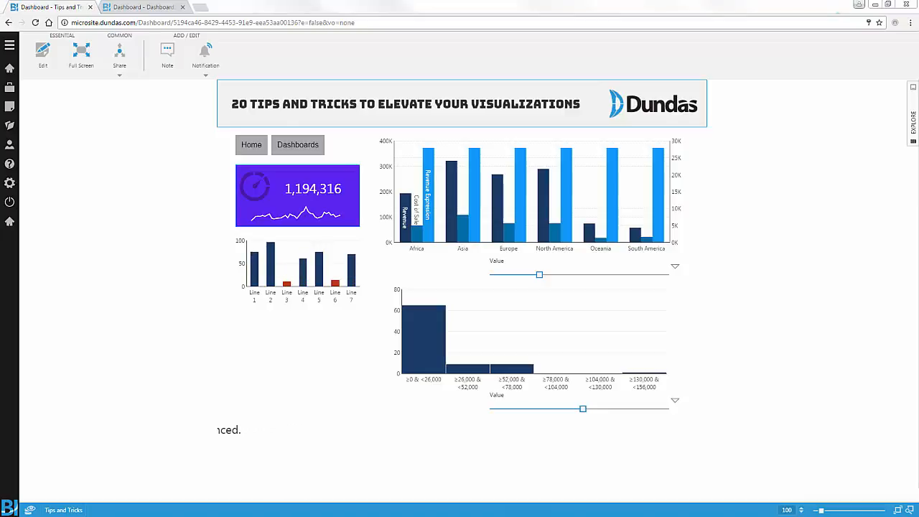
Open the Tips and Tricks dashboard for editing and browse the project tree down to the Metric Sets folder
left_click(908, 119)
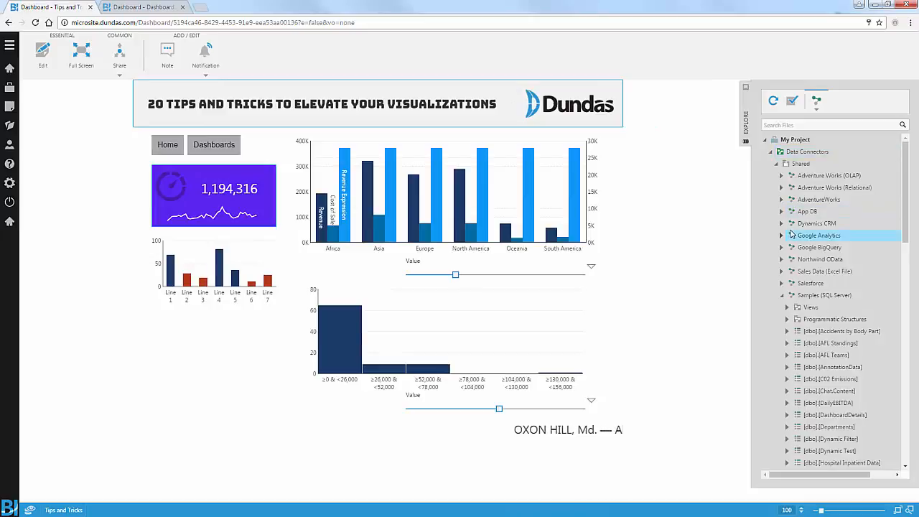
scroll(809, 255, "down", 5)
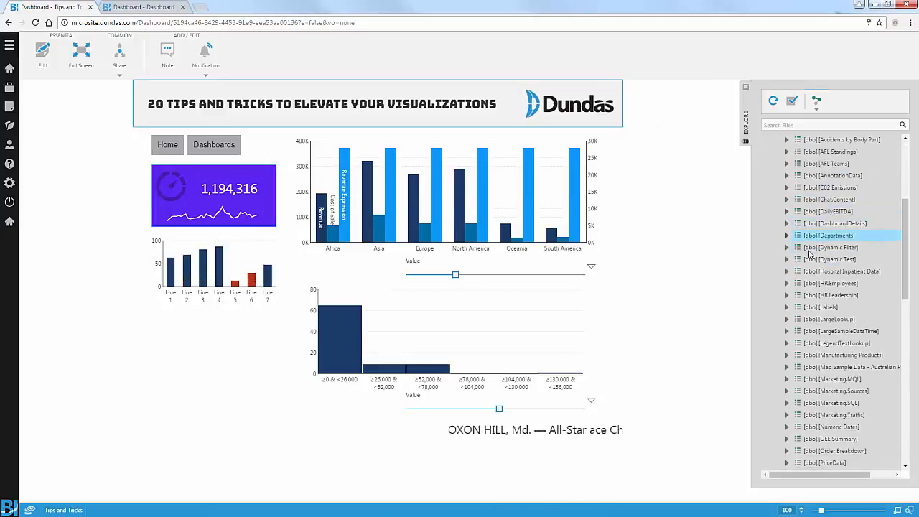
left_click(43, 54)
left_click(363, 191)
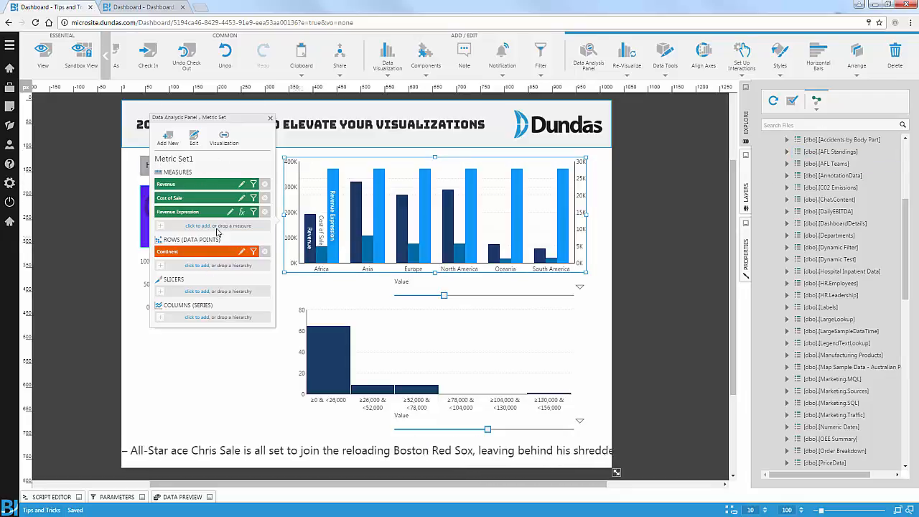
left_click(270, 118)
scroll(818, 326, "down", 10)
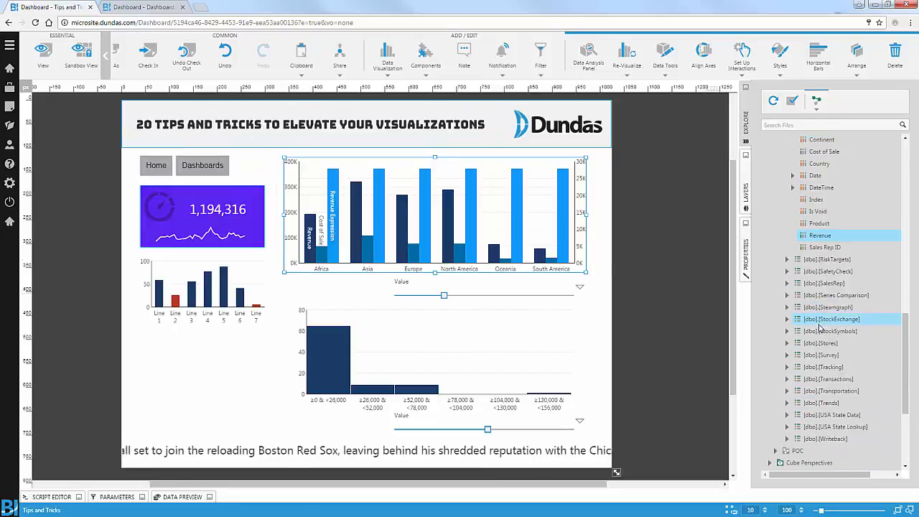
left_click(770, 350)
left_click(770, 350)
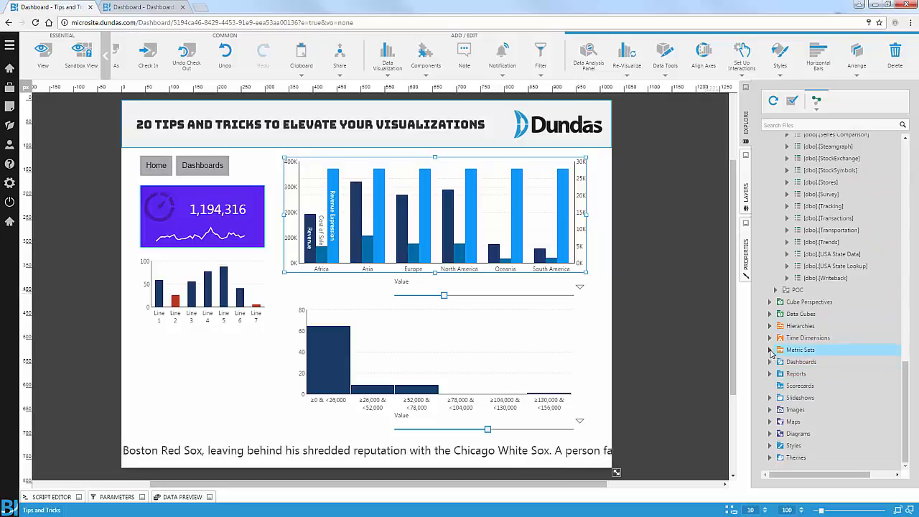
Load the Metric Set Querying : Simple dashboard in a new browser tab from microsite.dundas.com/Dashboard/4d2829f7-9b32-44b4-a261-fd8c4133aee1?e=false&vo=none
left_click(203, 7)
type("http://microsite.dundas.com/Dashboard/4d2829f7-9b32-44b4-a261-fd8c4133aee1?e=false&vo=none")
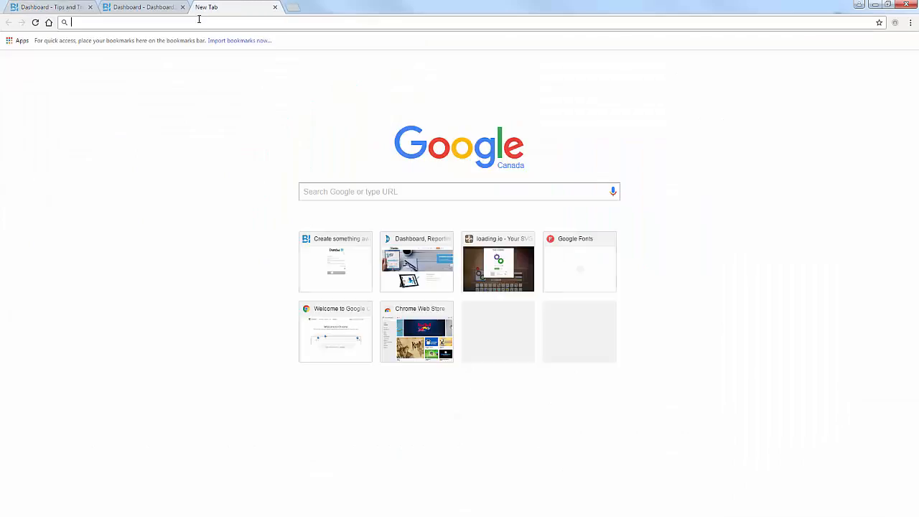
key("Return")
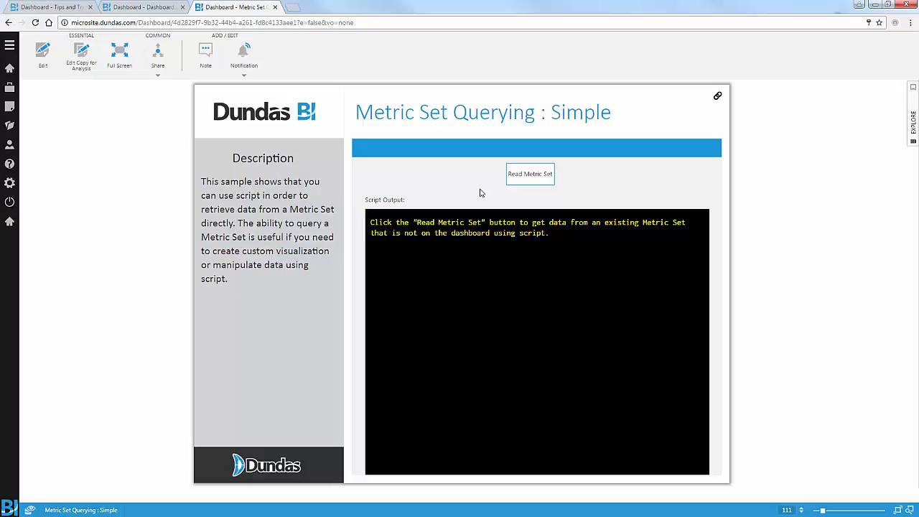
Run Read Metric Set on the sample dashboard and review the columns, rows and cells in the script output
left_click(517, 175)
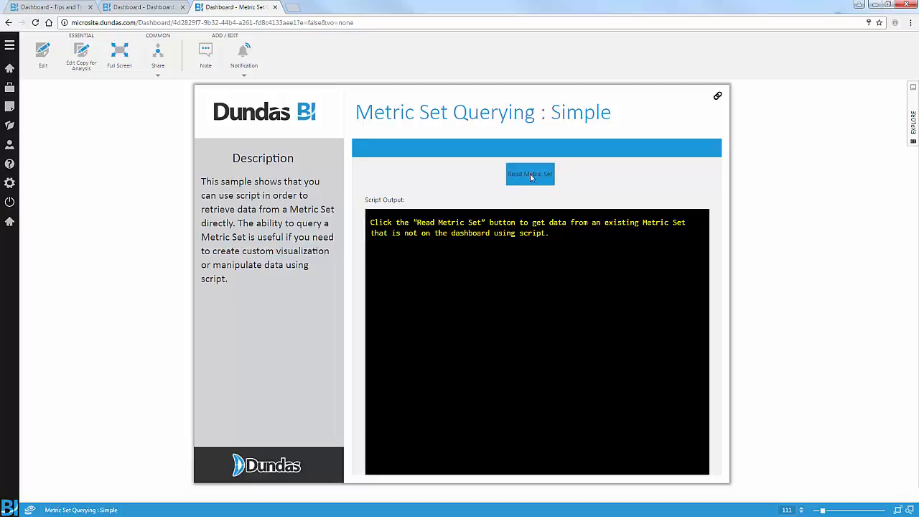
left_click(532, 177)
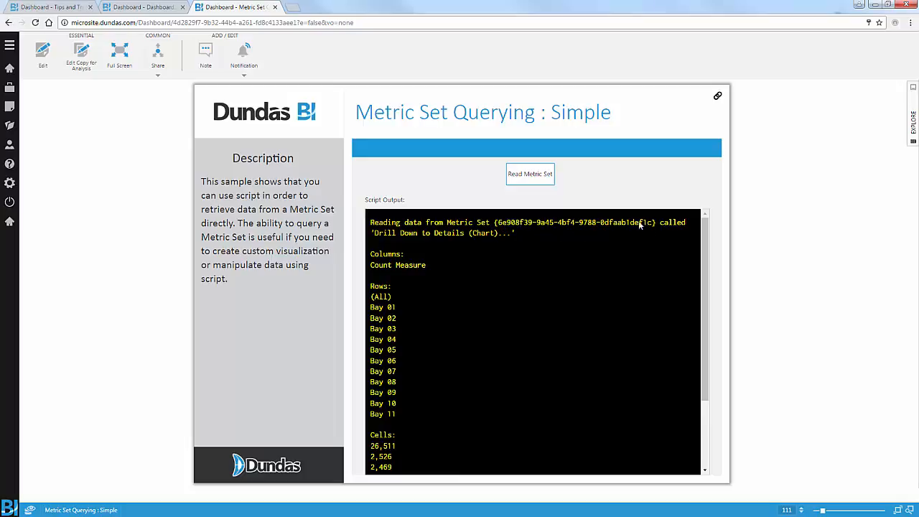
scroll(409, 268, "down", 1)
scroll(417, 251, "up", 1)
scroll(391, 264, "down", 3)
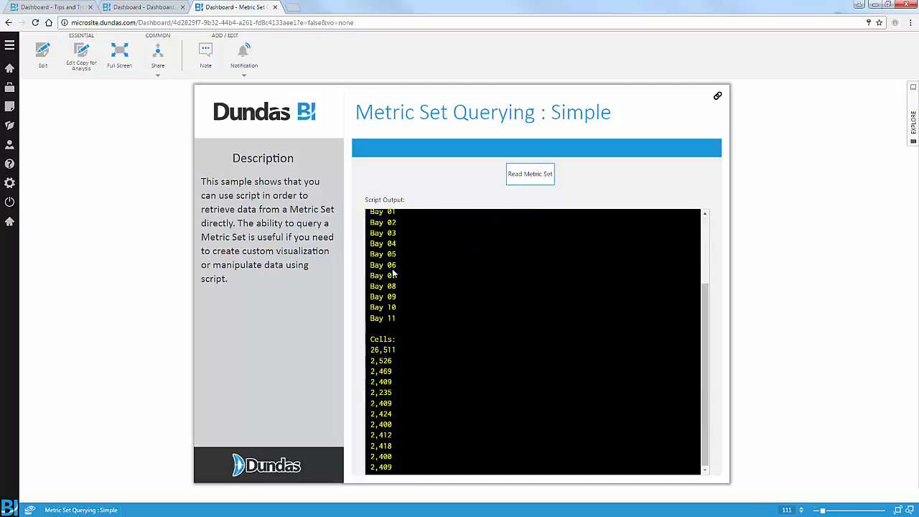
scroll(403, 334, "up", 3)
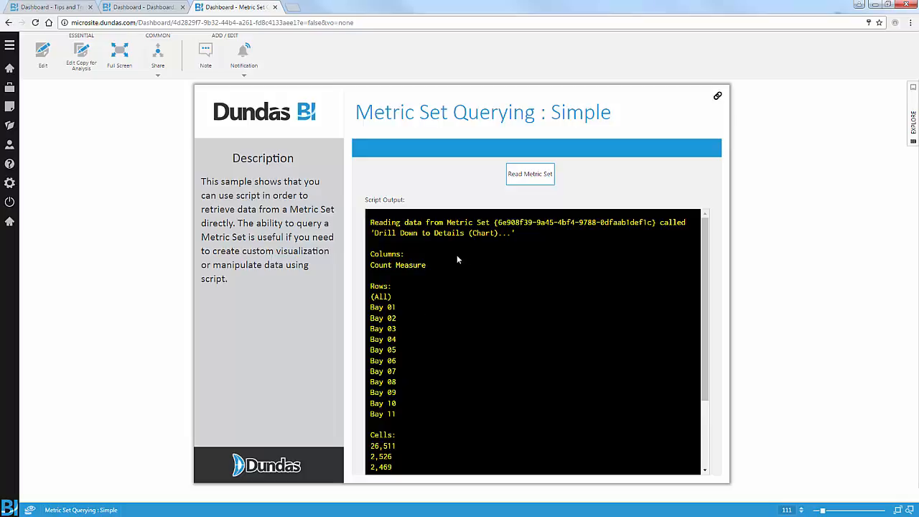
Check out the sample dashboard for editing and open script 2 from the Read Metric Set button's Click action
left_click(40, 59)
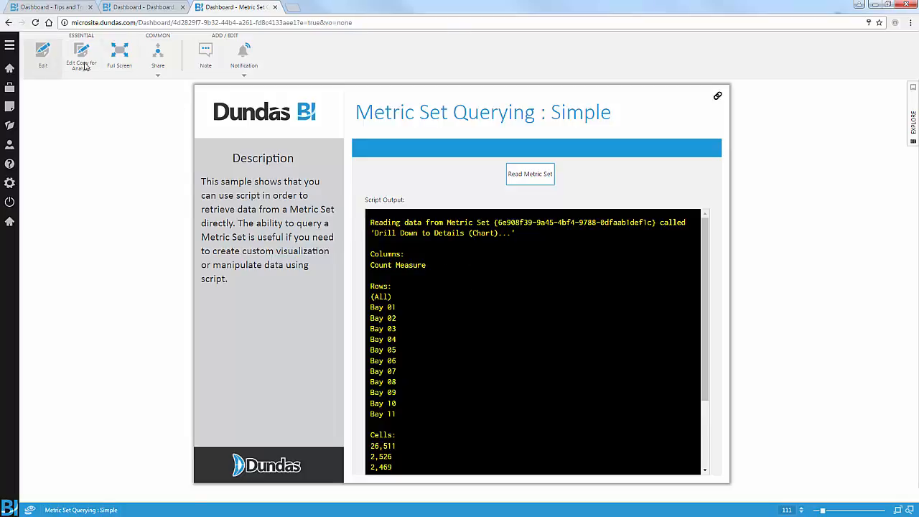
left_click(156, 60)
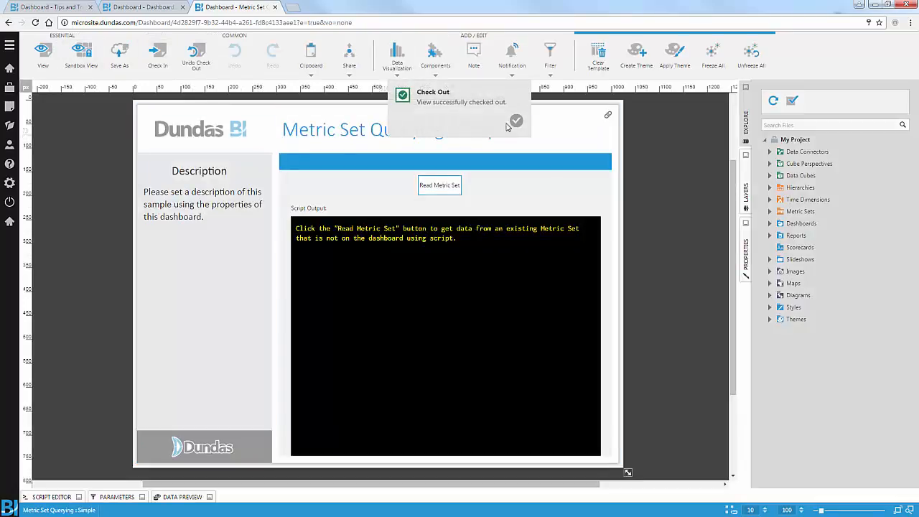
left_click(438, 185)
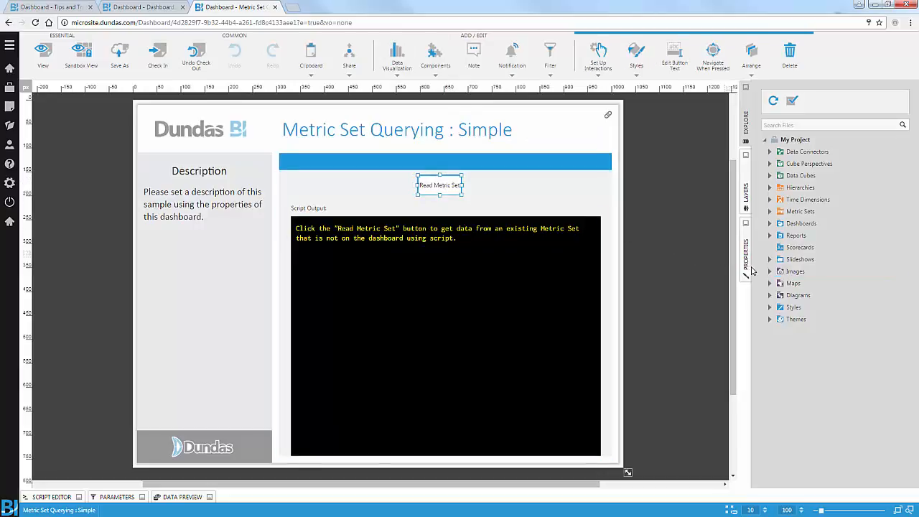
left_click(743, 259)
left_click(787, 270)
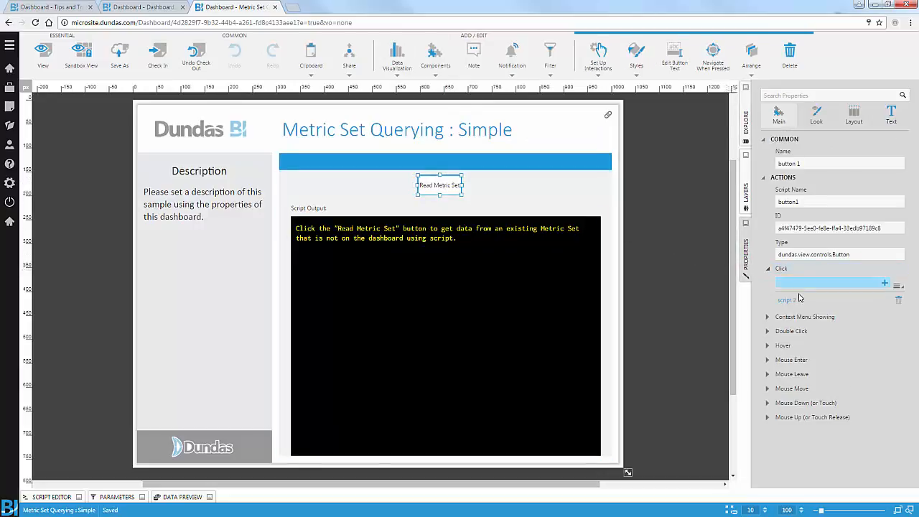
left_click(795, 301)
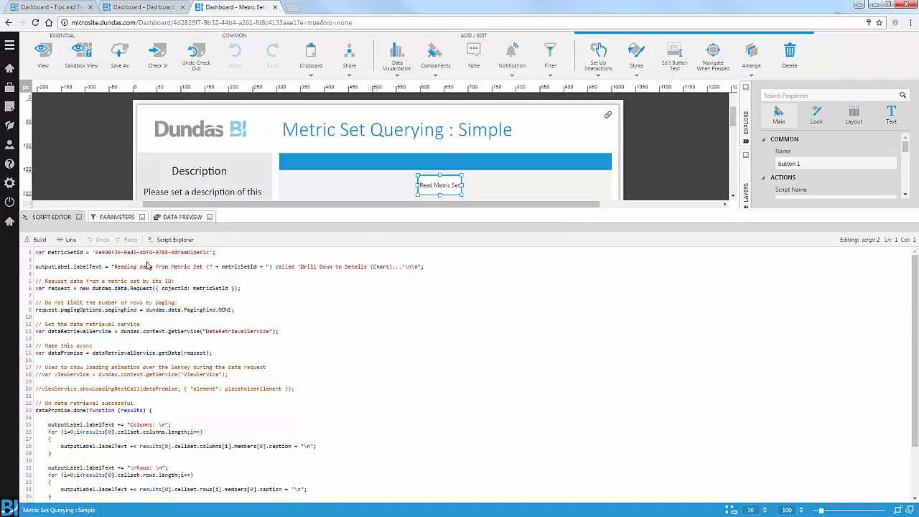
Examine the button's click script, covering the metric set ID, data request, paging option, and loops that output columns, rows and cells
left_click_drag(221, 255, 34, 254)
left_click(74, 271)
left_click(103, 268)
left_click_drag(35, 289, 229, 290)
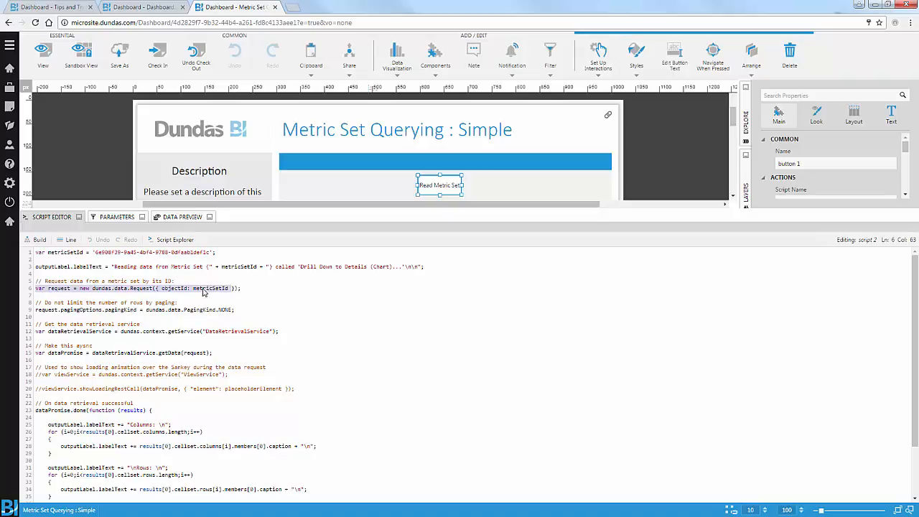
left_click(213, 310)
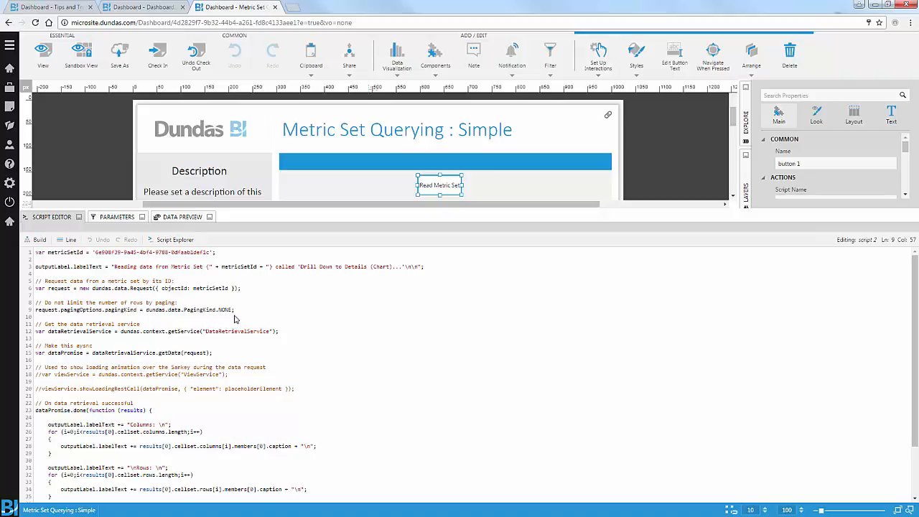
scroll(143, 321, "down", 2)
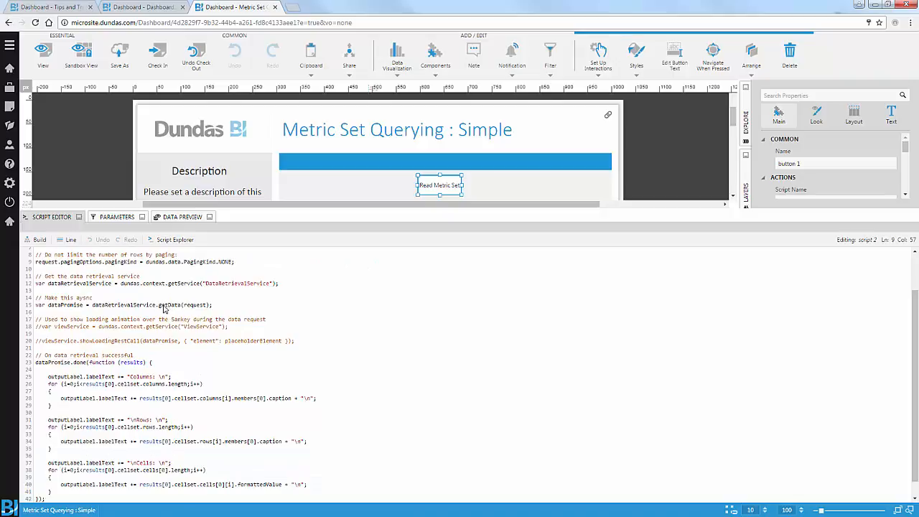
left_click_drag(159, 367, 45, 370)
scroll(85, 380, "down", 1)
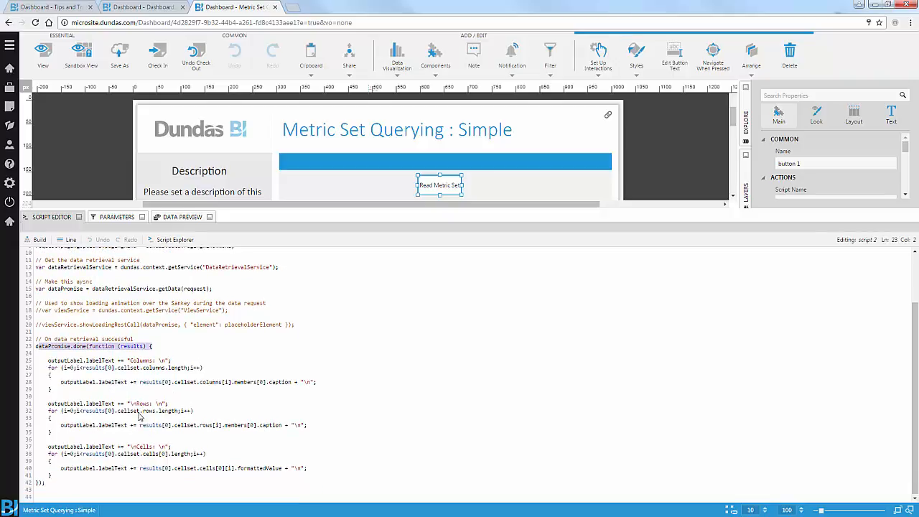
left_click_drag(60, 476, 29, 366)
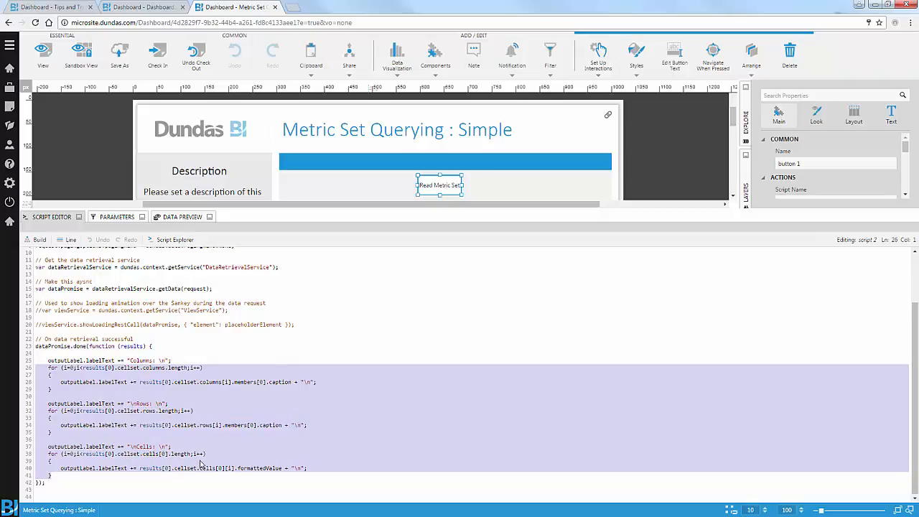
Collapse the script editor and return to the Tips and Tricks dashboard
left_click(57, 216)
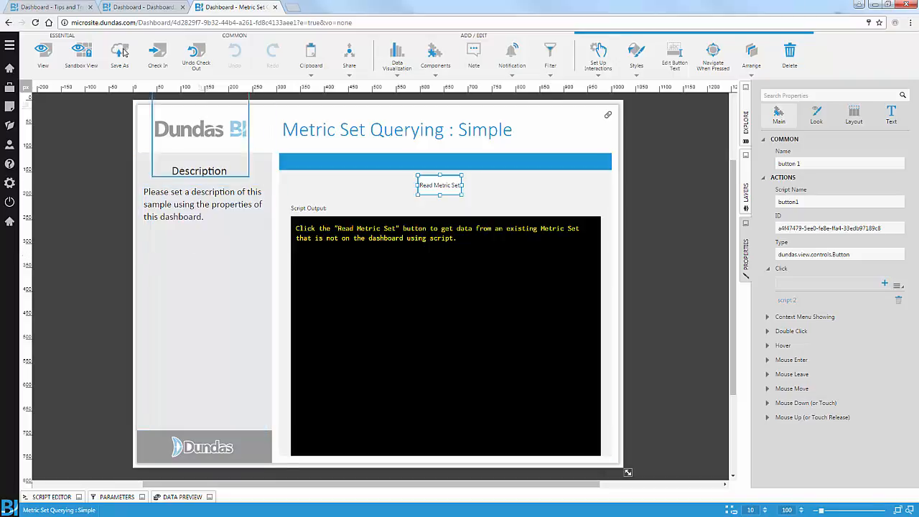
left_click(53, 8)
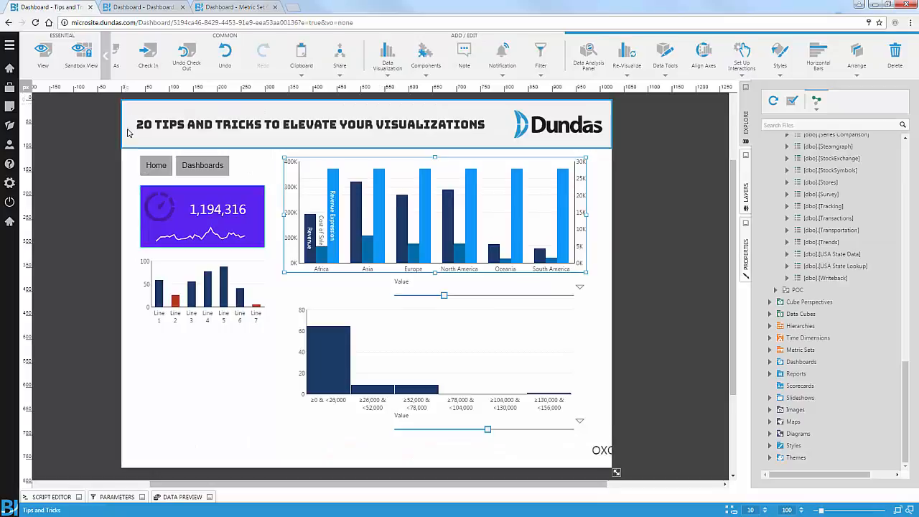
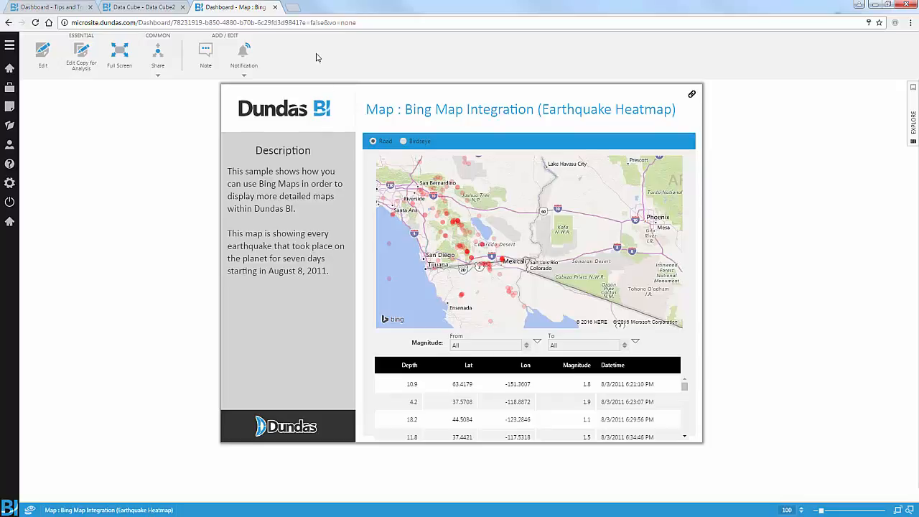
left_click(293, 7)
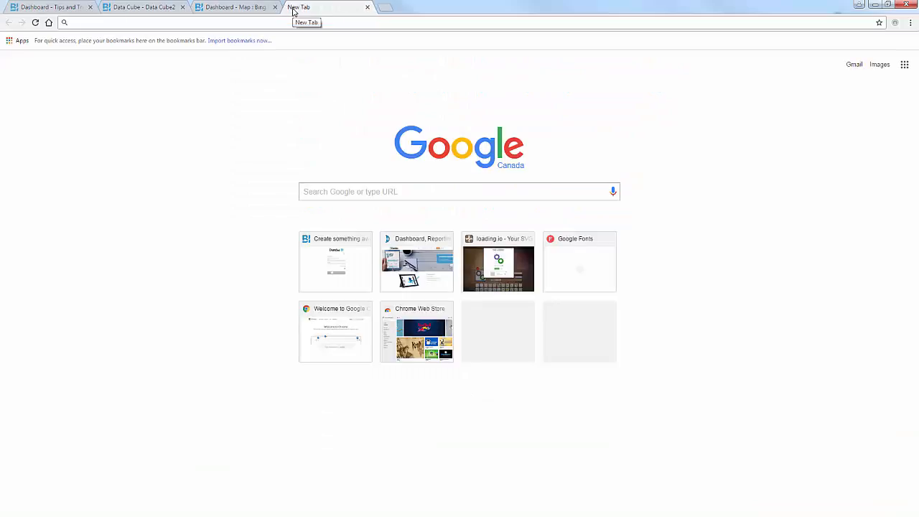
type("www.")
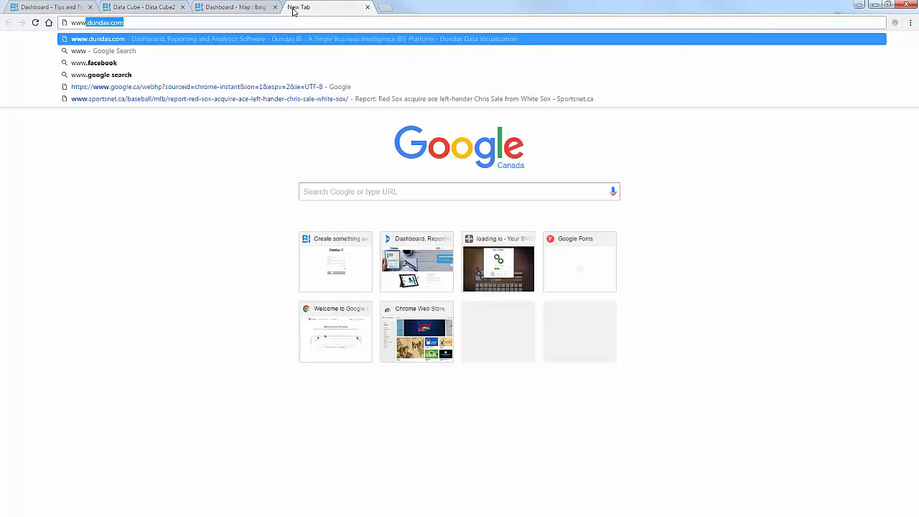
type("dundas.com/support")
key("Return")
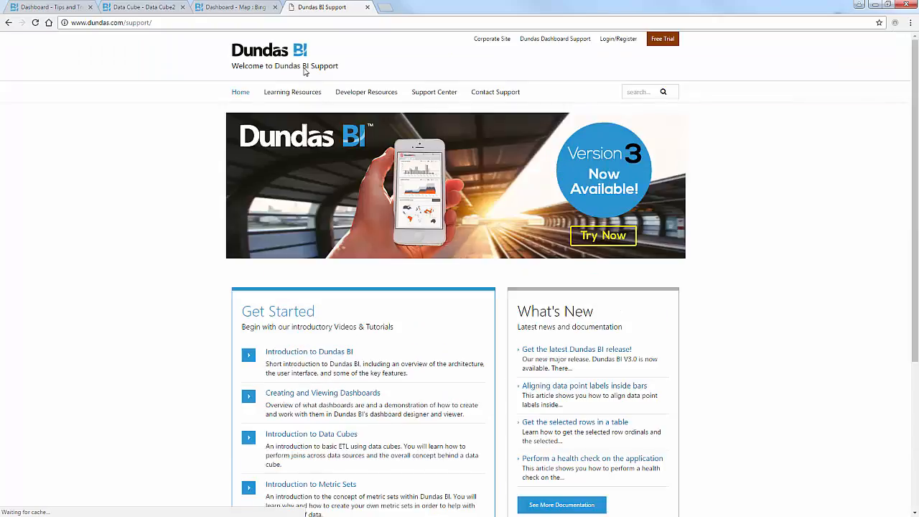
Search the support site for bing and open the article "Insert scripted third party web content"
left_click(624, 91)
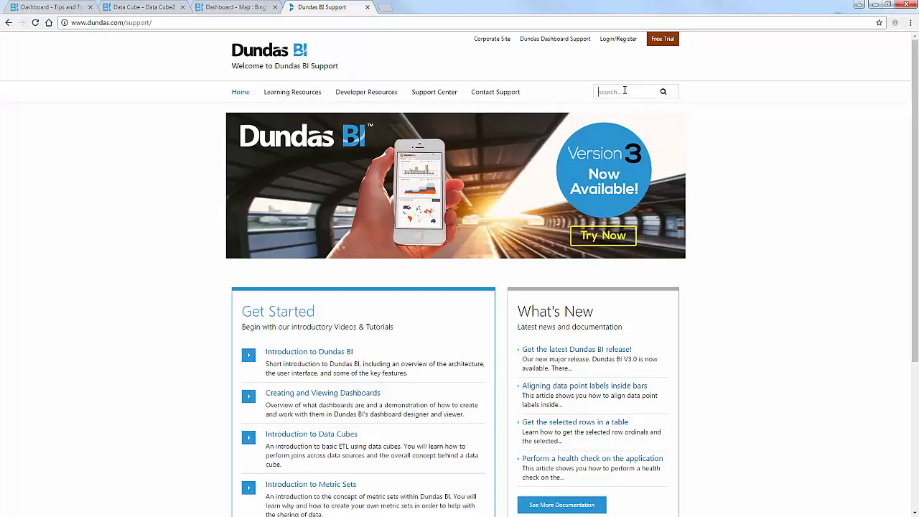
type("bing")
key("Return")
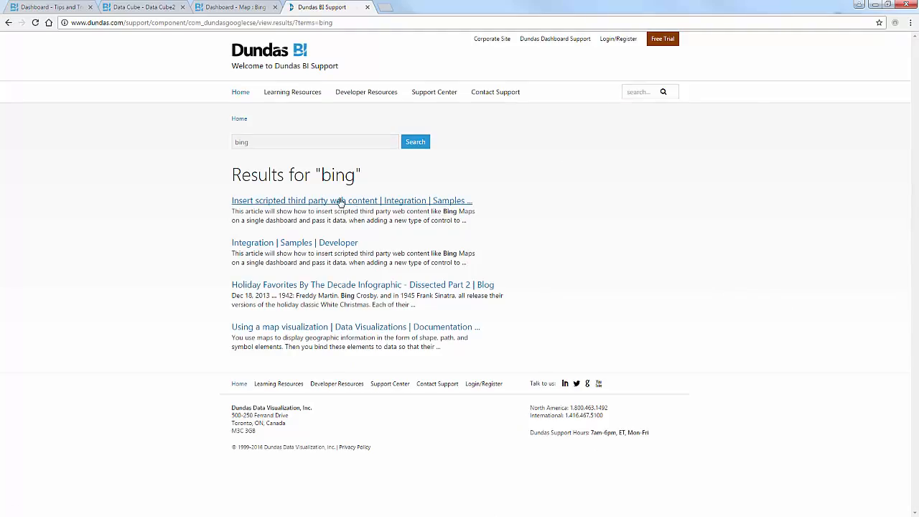
left_click(336, 202)
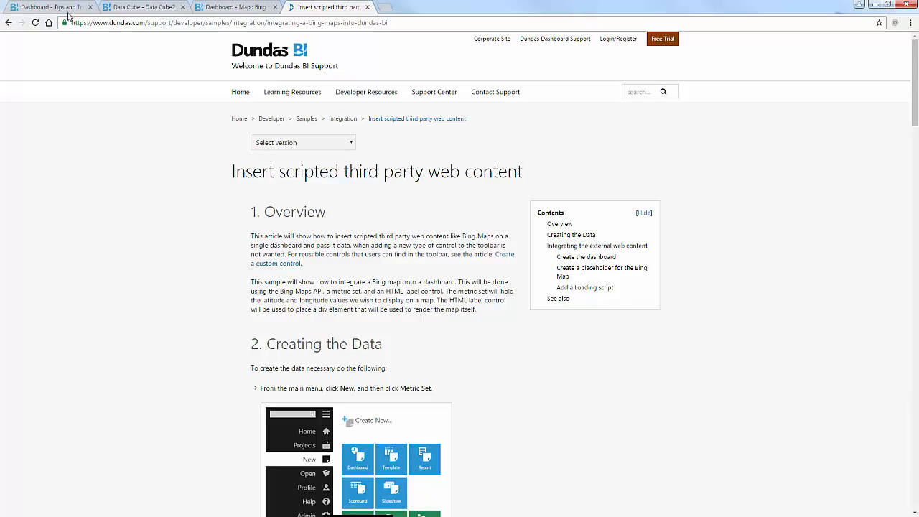
Return to the Bing Map Integration dashboard and create a new blank dashboard from there
left_click(241, 7)
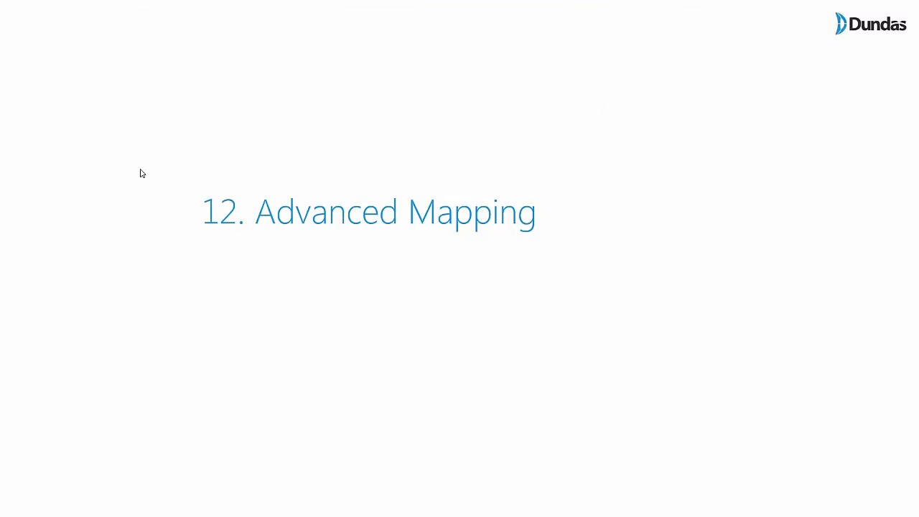
left_click(163, 184)
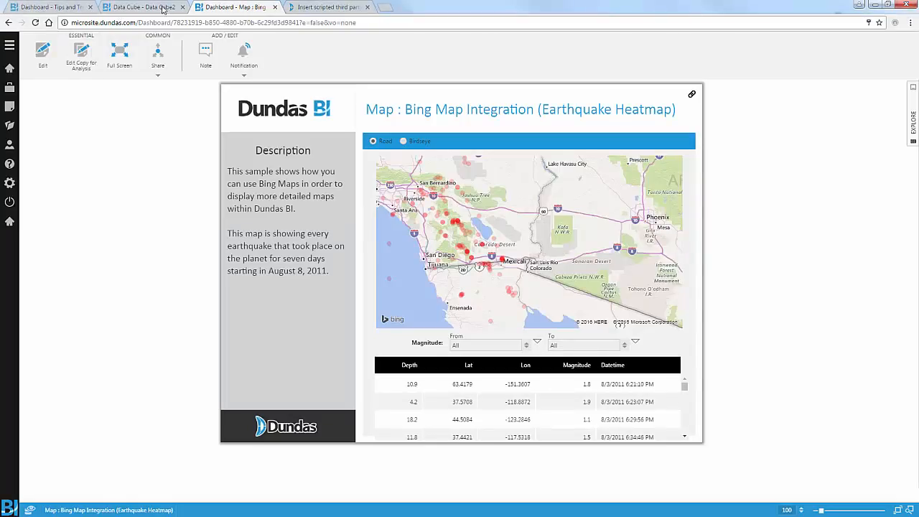
left_click(10, 106)
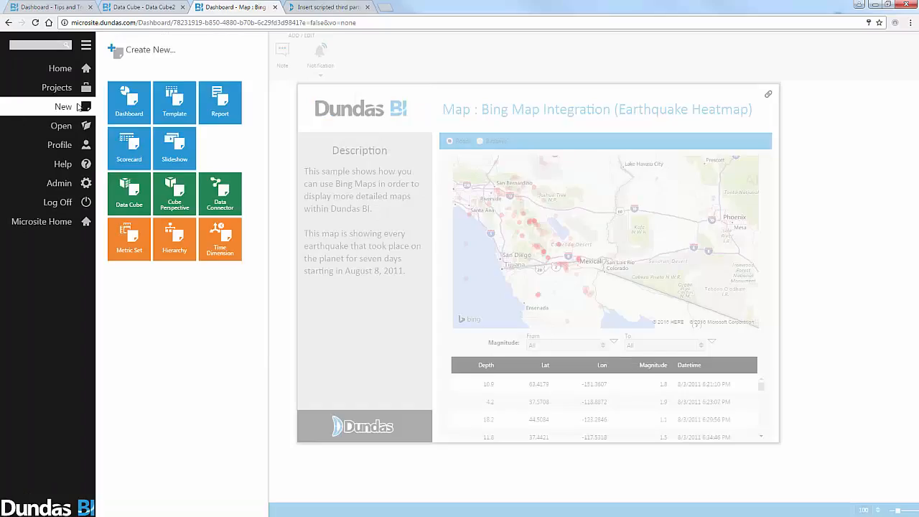
left_click(121, 101)
left_click(305, 110)
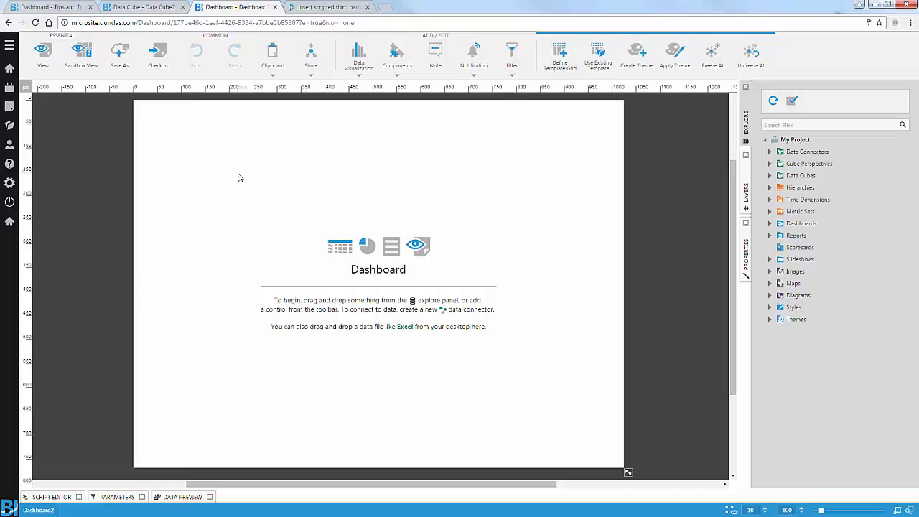
Place the shared XAML_floorplan_all diagram on the blank dashboard and enlarge its frame until the floor plan's full width shows
left_click(770, 283)
left_click(769, 283)
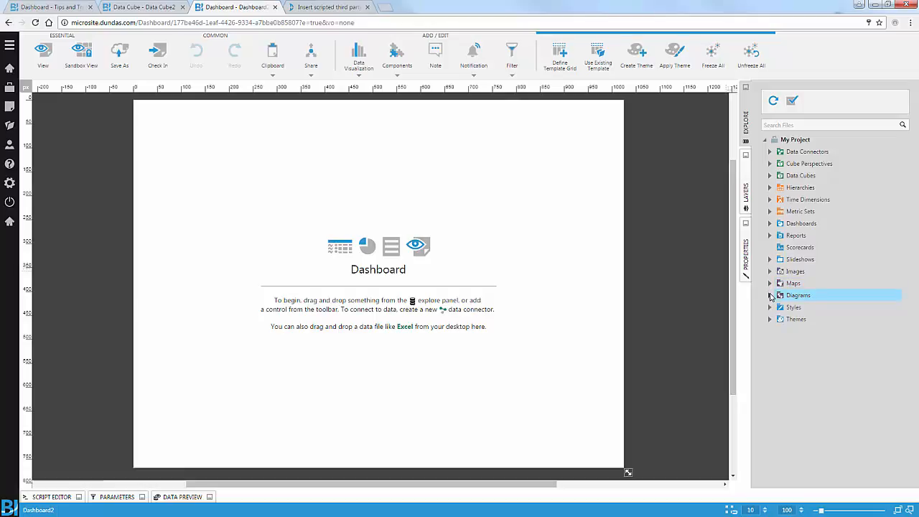
left_click(770, 295)
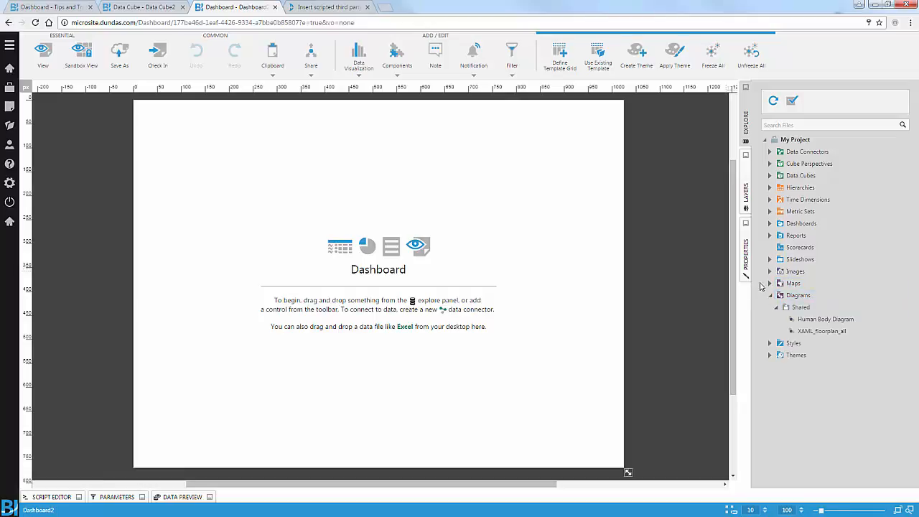
left_click_drag(819, 331, 219, 180)
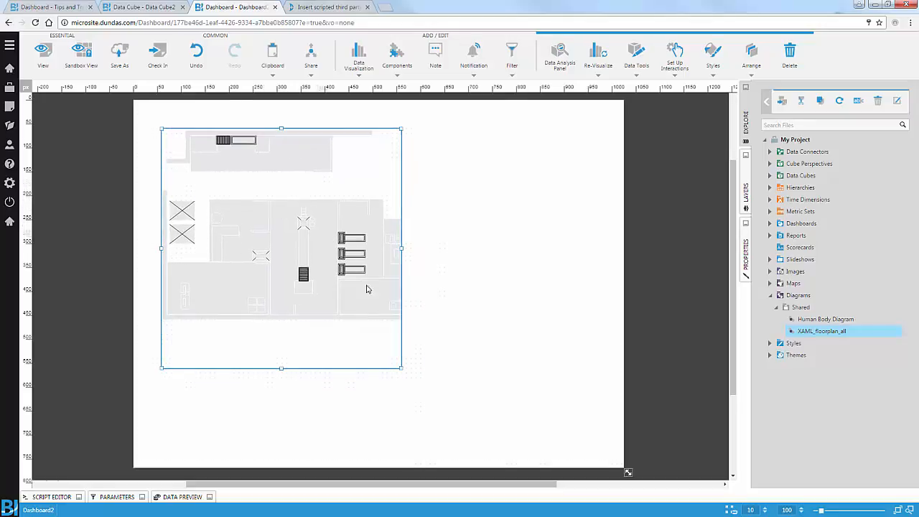
left_click_drag(400, 367, 546, 345)
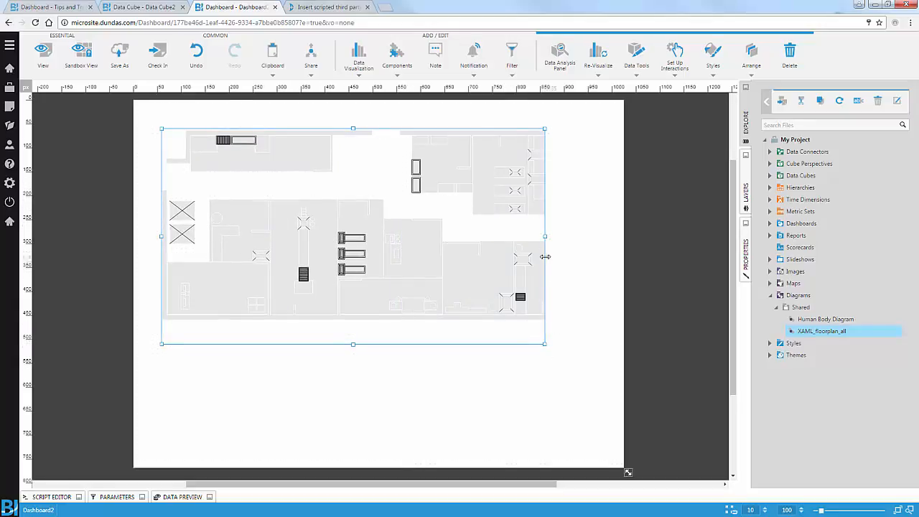
left_click_drag(545, 257, 578, 237)
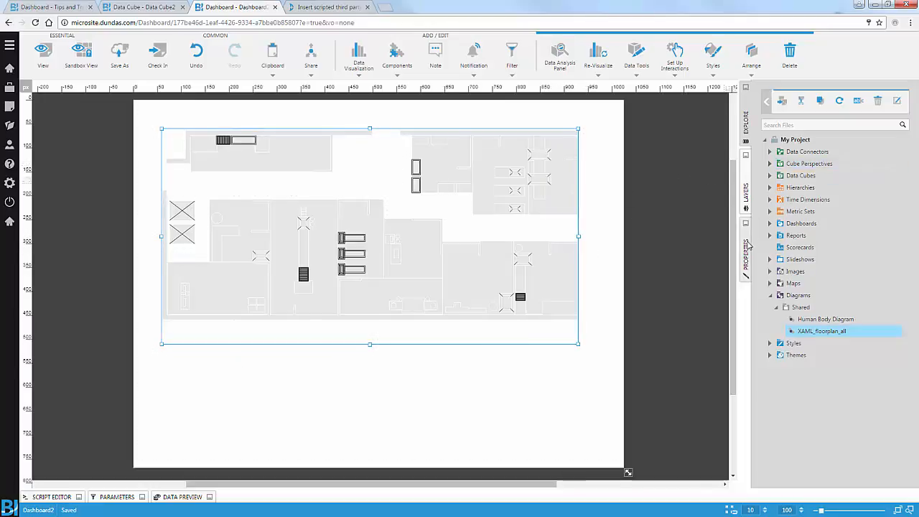
Open the floor plan diagram's properties and display its list of shapes
left_click(747, 246)
left_click(783, 178)
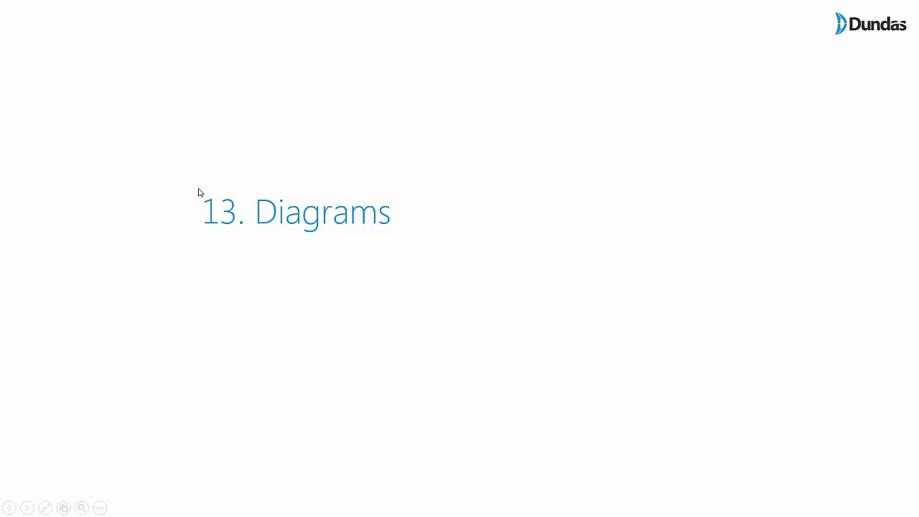
left_click(199, 189)
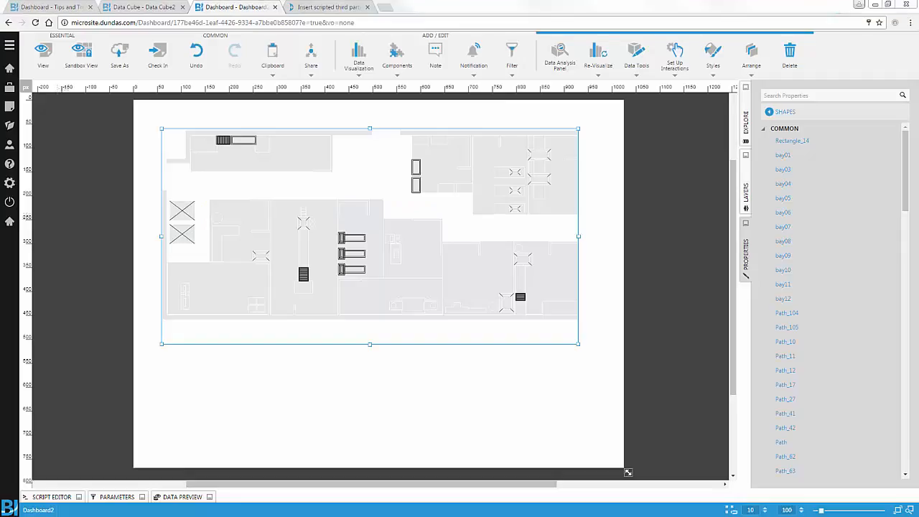
Shrink the floor plan diagram to about 500 by 300 px and preview the dashboard in view mode
left_click_drag(578, 344, 402, 272)
left_click(43, 52)
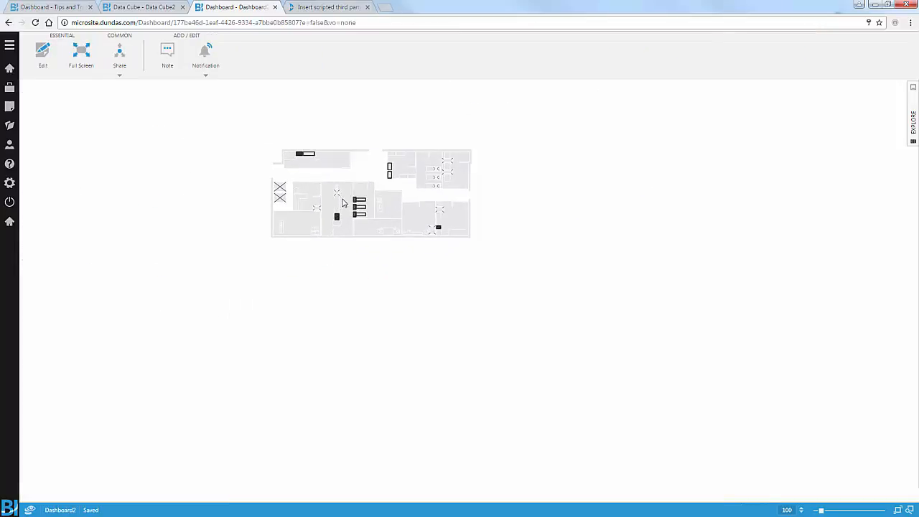
Resume editing the dashboard and move the floor plan diagram up against the canvas's left edge
left_click(43, 52)
left_click(280, 214)
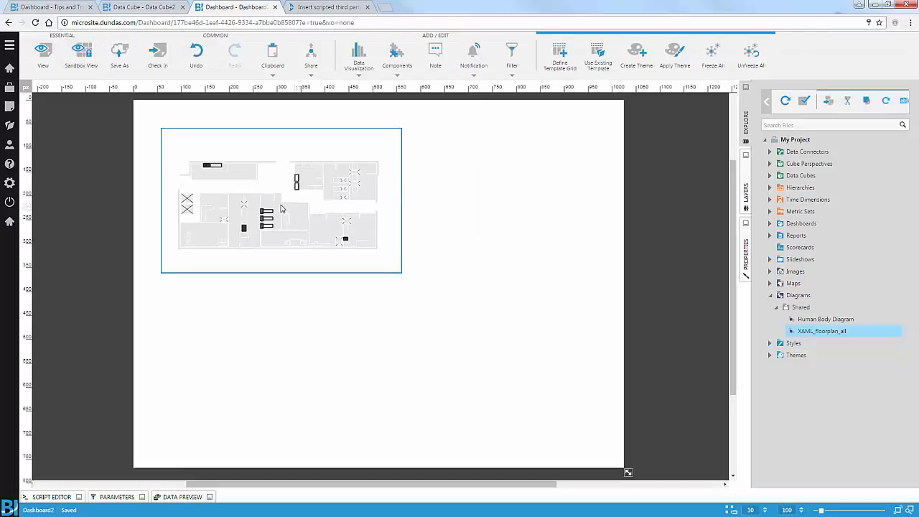
left_click_drag(280, 214, 279, 203)
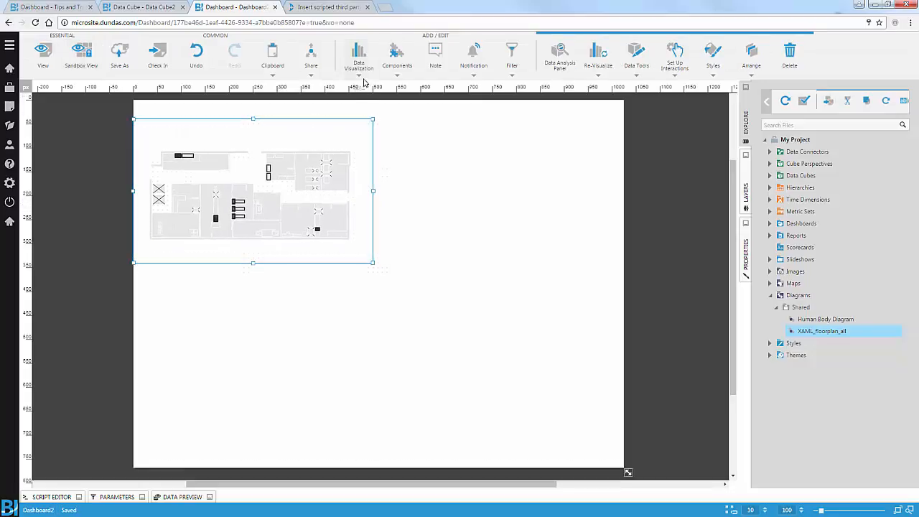
Add an empty data image visualization and place it to the right of the floor plan diagram
left_click(357, 61)
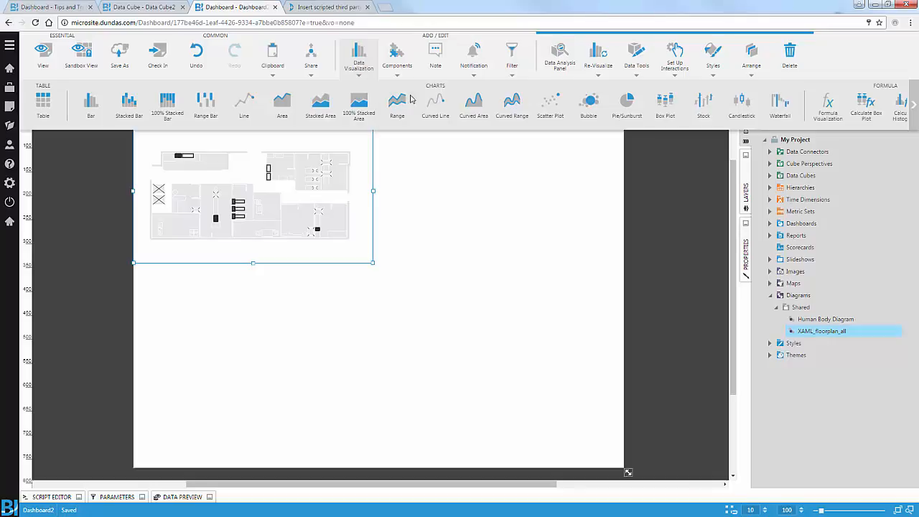
scroll(511, 104, "down", 3)
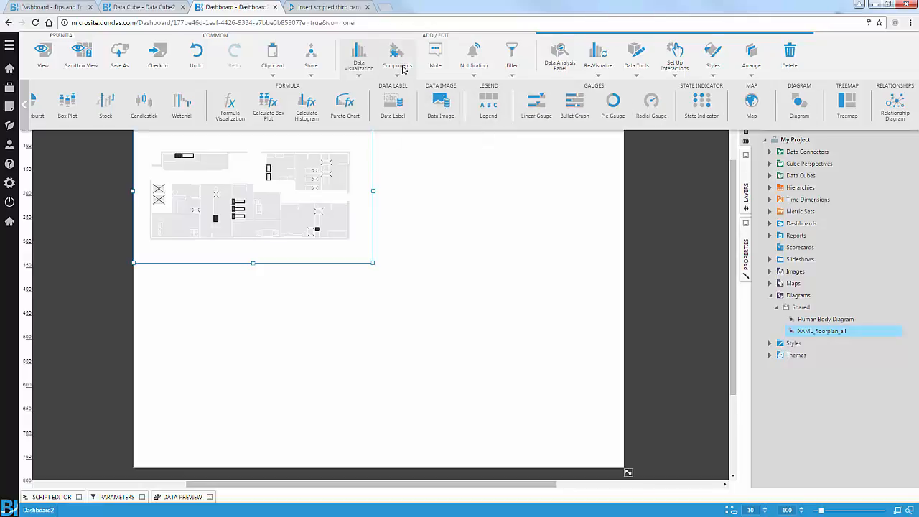
left_click(441, 106)
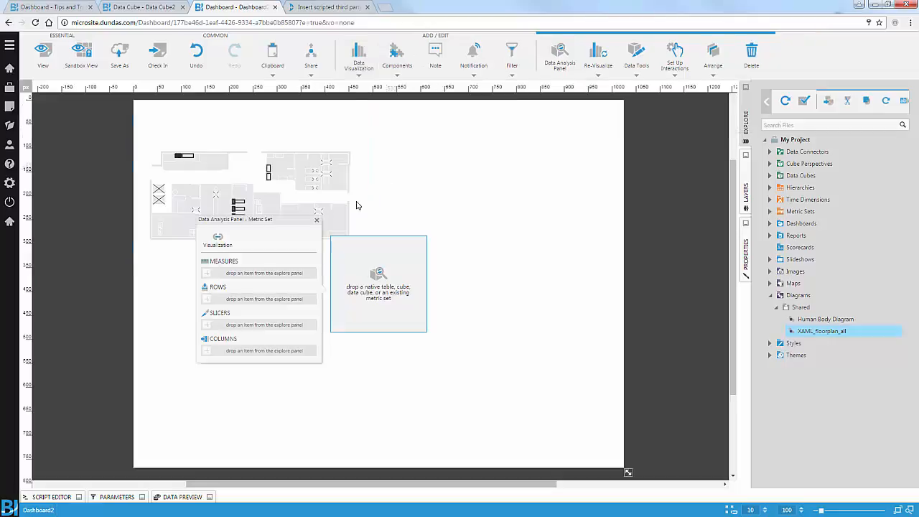
left_click_drag(385, 259, 453, 160)
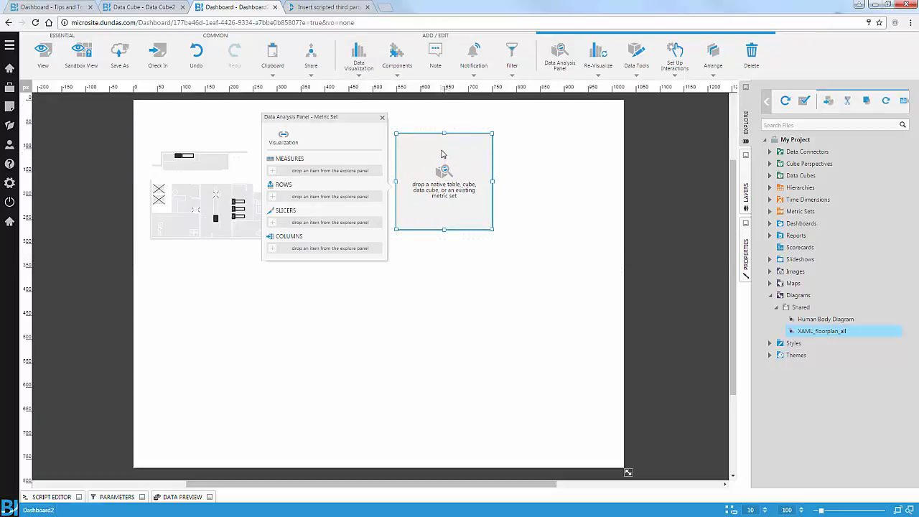
Populate the empty data image with the Image column of [dbo].[SalesRep] from the Samples (SQL Server) connector as its row
left_click(770, 295)
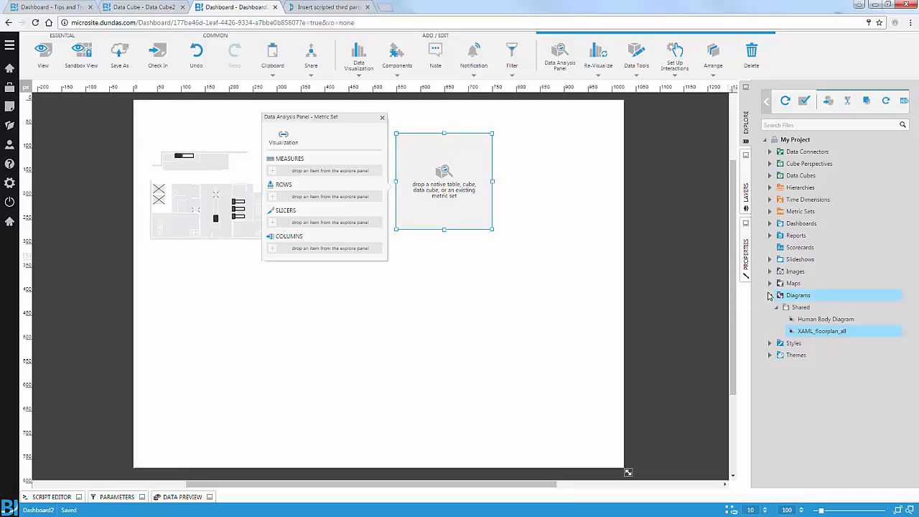
left_click(769, 151)
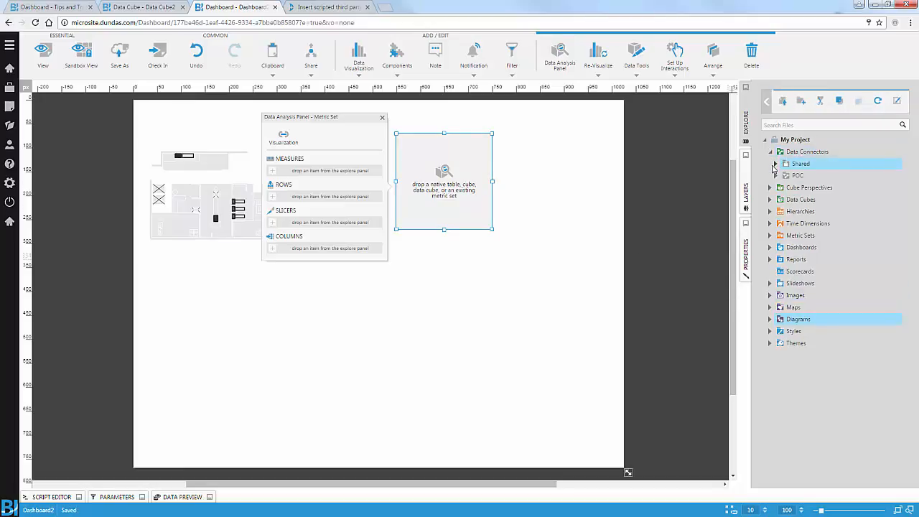
left_click(774, 164)
left_click(782, 294)
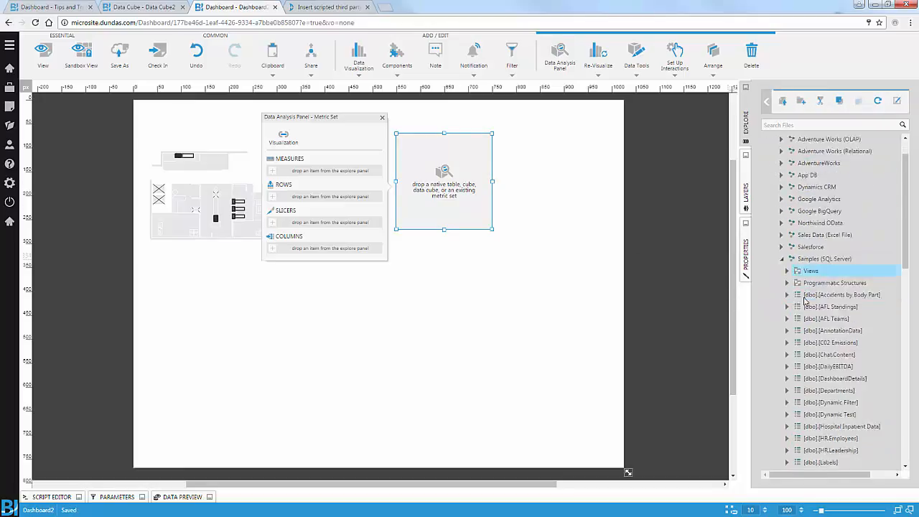
scroll(805, 300, "down", 5)
left_click(787, 307)
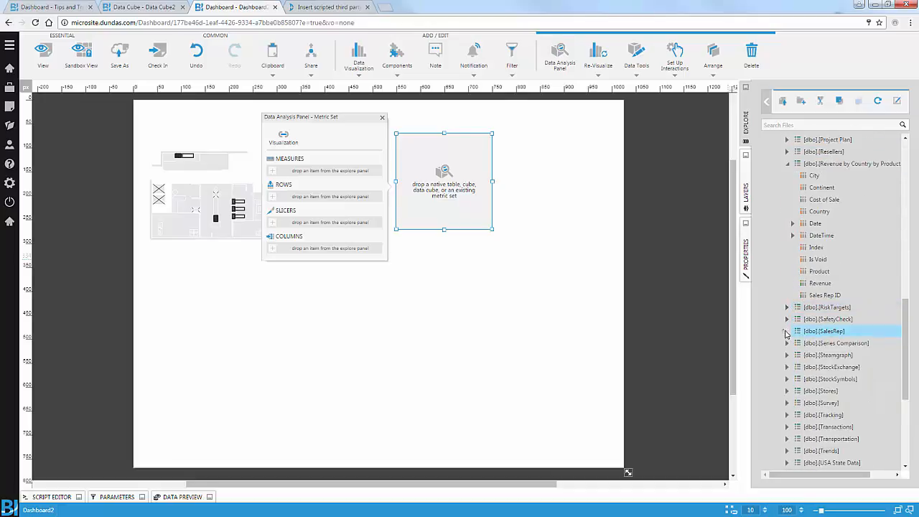
left_click(786, 332)
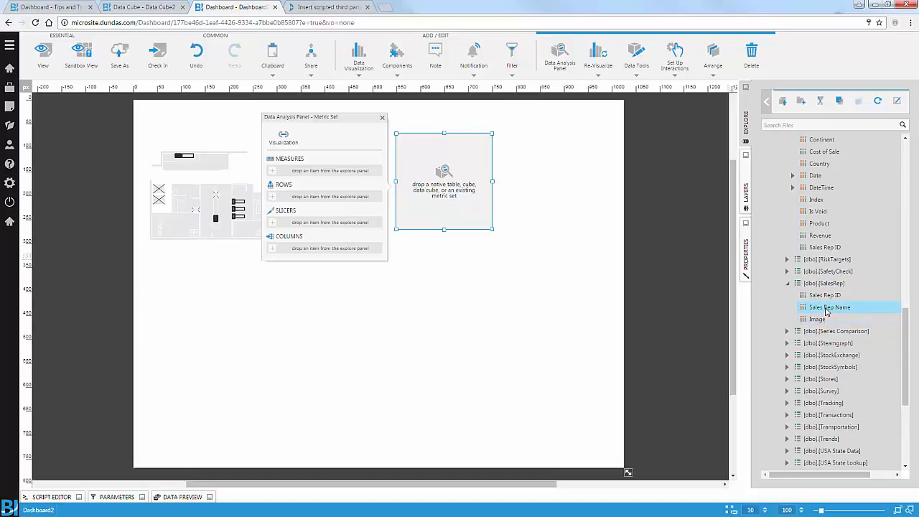
left_click_drag(817, 319, 318, 202)
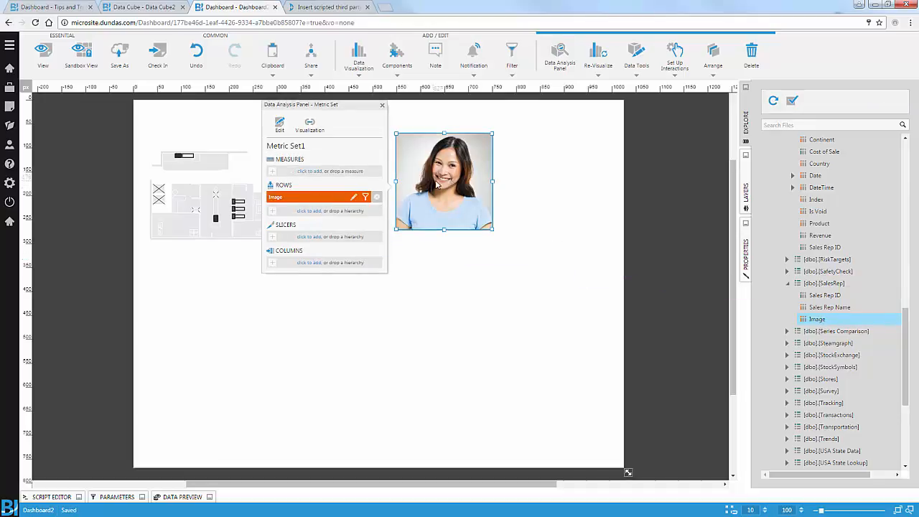
Move the data image closer to the floor plan diagram and add Sales Rep Name as a slicer on its metric set
left_click_drag(439, 185, 406, 200)
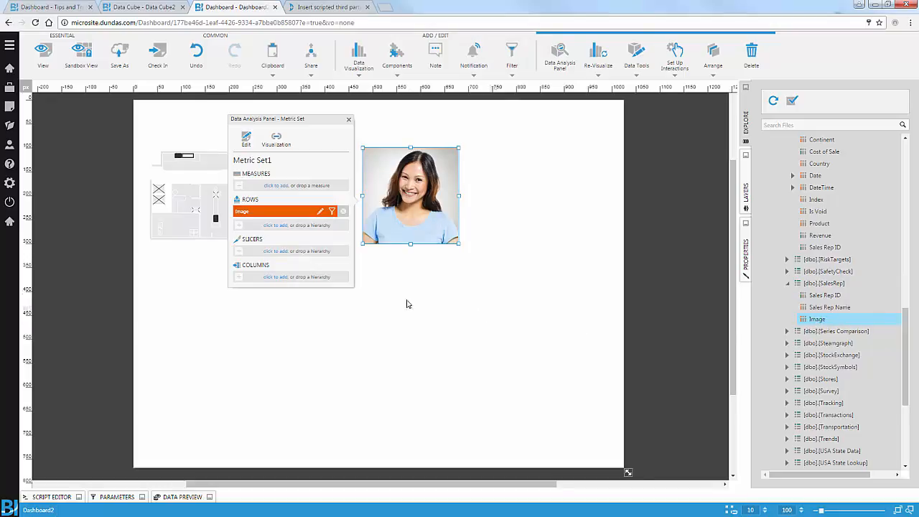
left_click(276, 250)
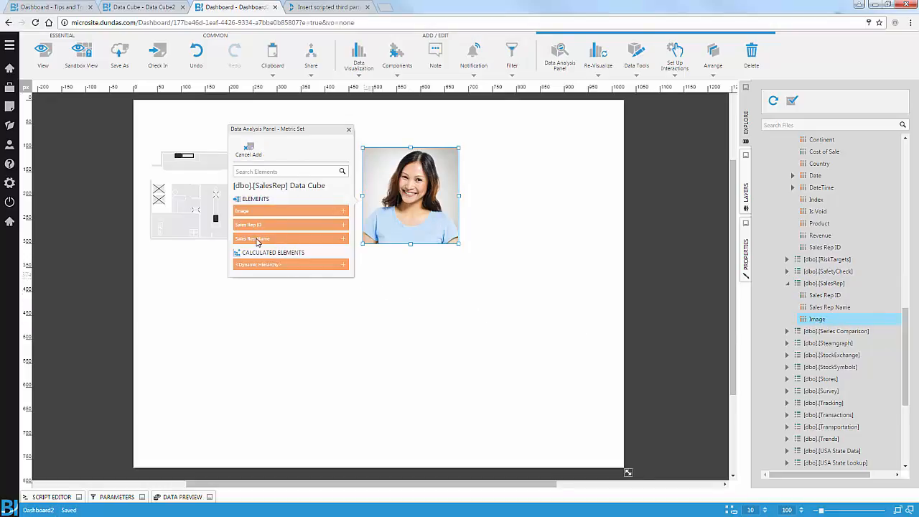
left_click(267, 241)
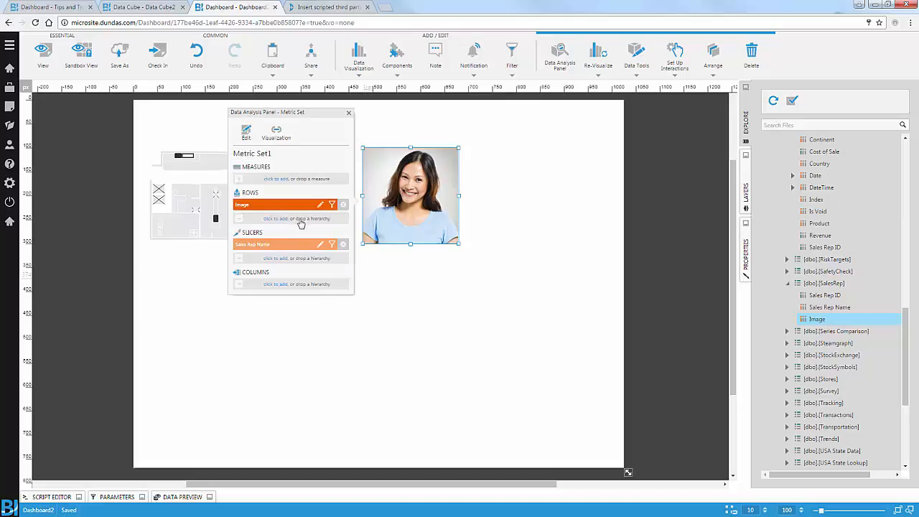
Add a member filter directly beneath the data image and connect it to the Sales Rep Name hierarchy
left_click(514, 63)
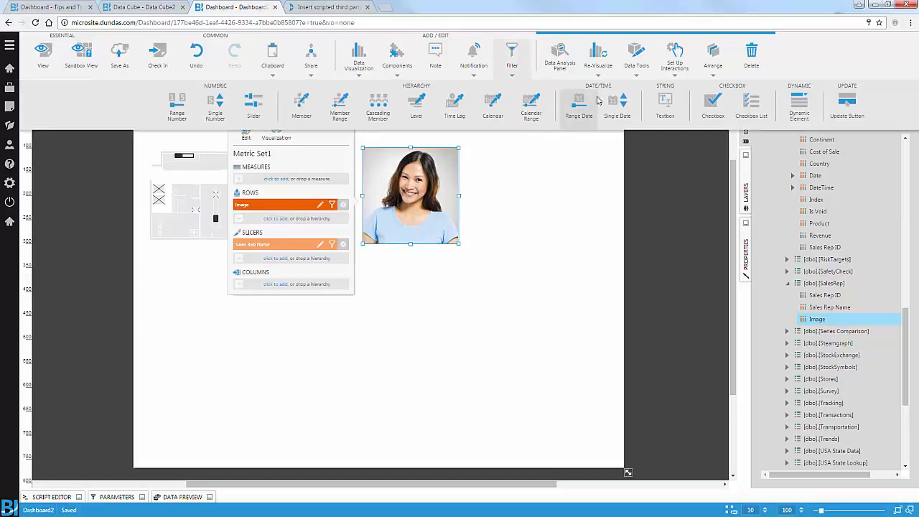
left_click(302, 104)
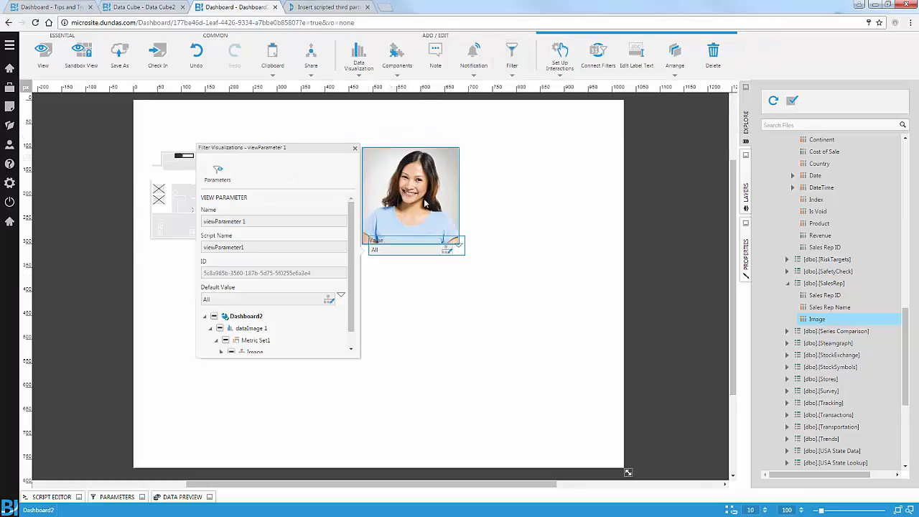
left_click_drag(407, 249, 407, 261)
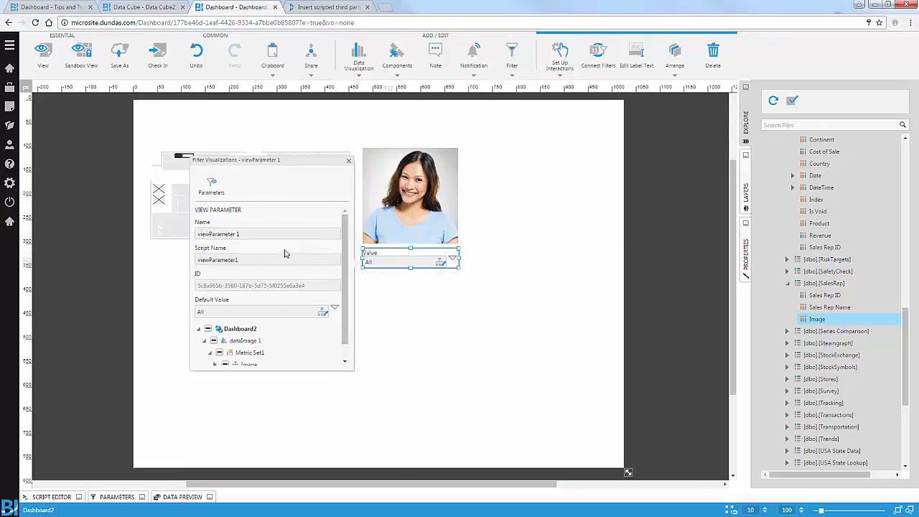
scroll(270, 308, "down", 1)
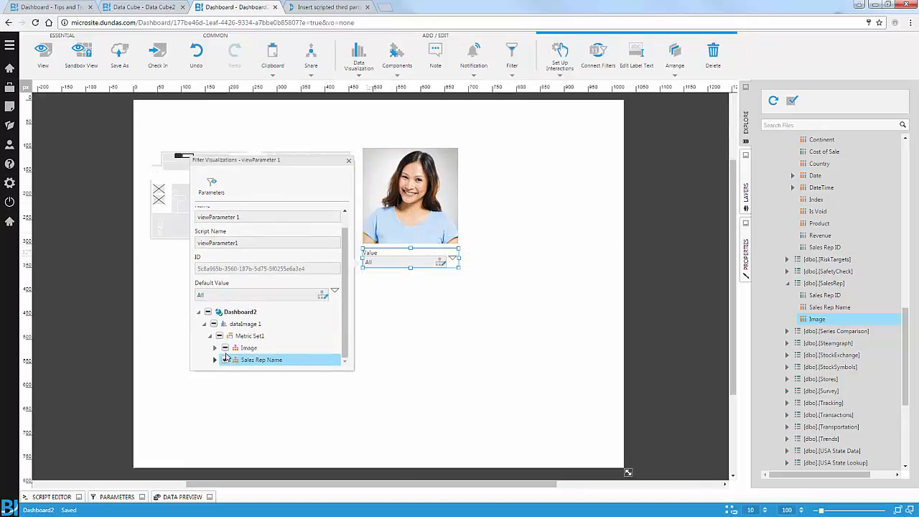
left_click(225, 348)
left_click(226, 349)
left_click(398, 277)
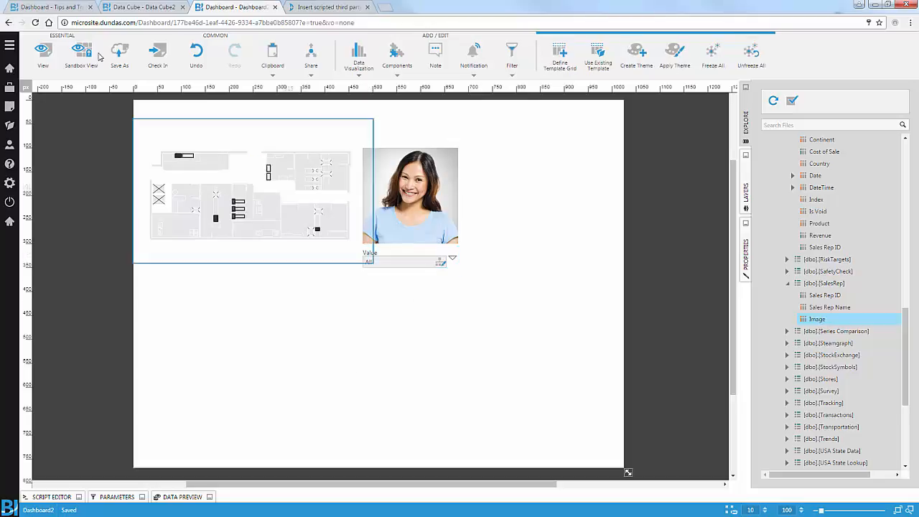
Preview the dashboard in view mode and filter the data image by the third listed sales rep, and then by only the sixth
left_click(40, 52)
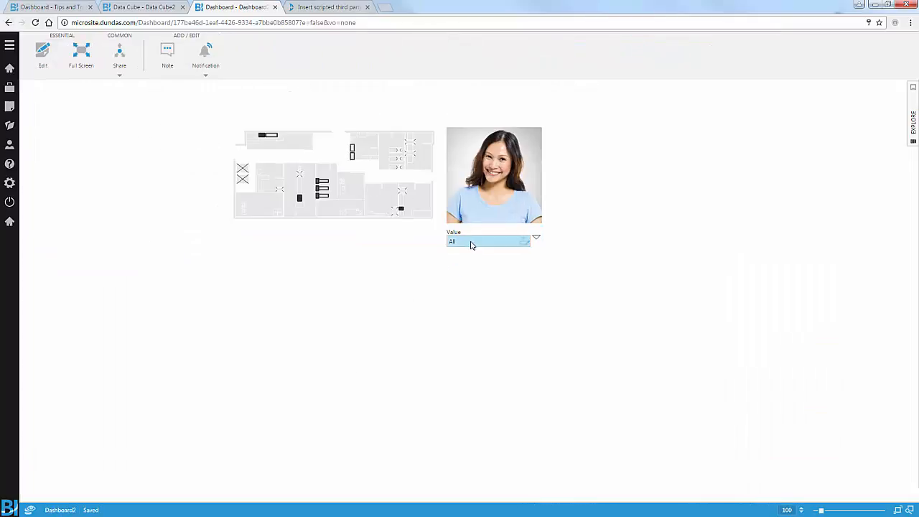
left_click(469, 242)
left_click(471, 308)
left_click(391, 287)
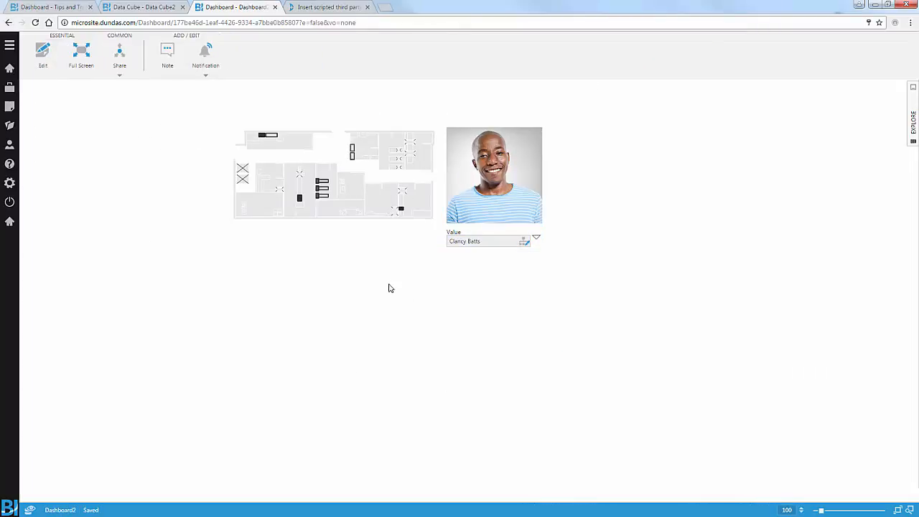
left_click(507, 243)
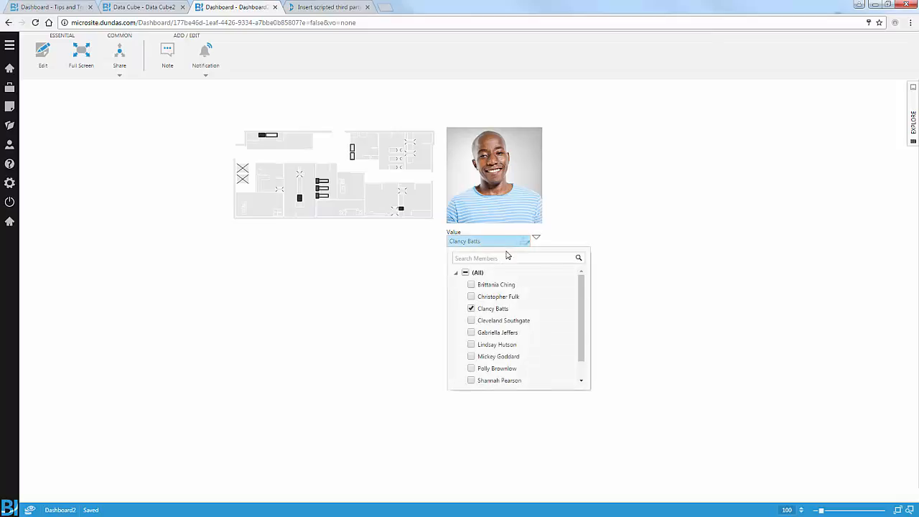
left_click(470, 345)
left_click(471, 309)
left_click(335, 324)
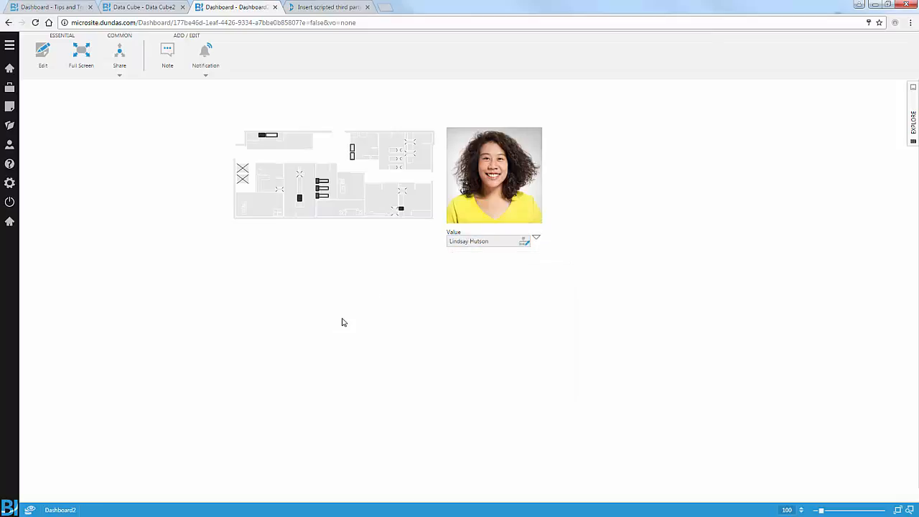
Resume editing and add a table of Revenue from [dbo].[Revenue by Country by Product] below the floor plan diagram, sized about 470 by 350 px
left_click(43, 53)
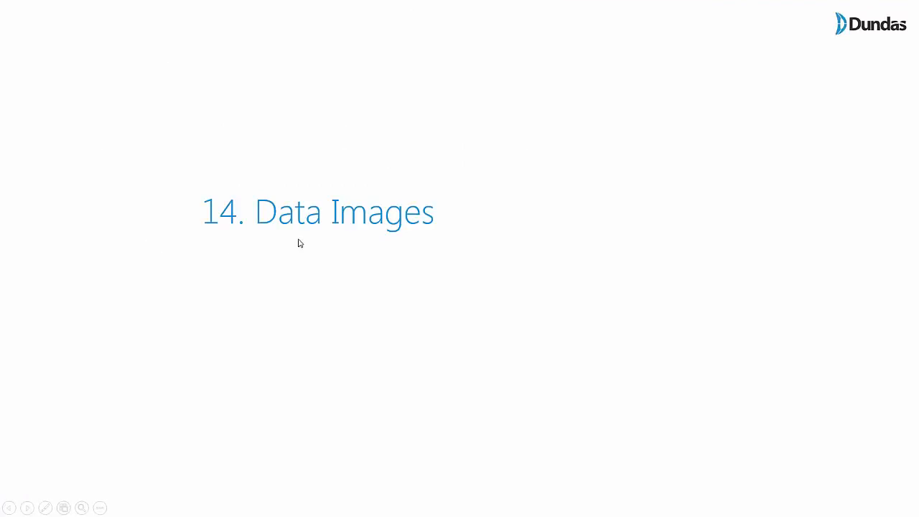
left_click(301, 248)
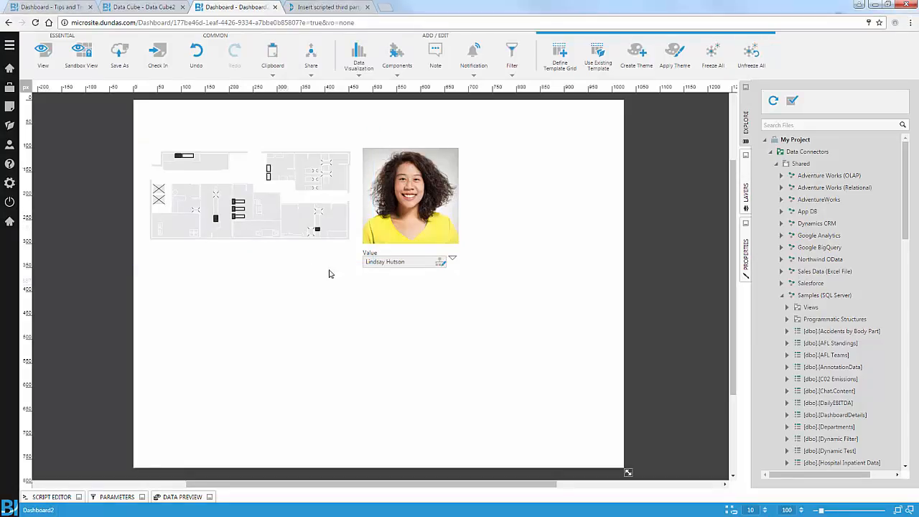
scroll(826, 330, "down", 10)
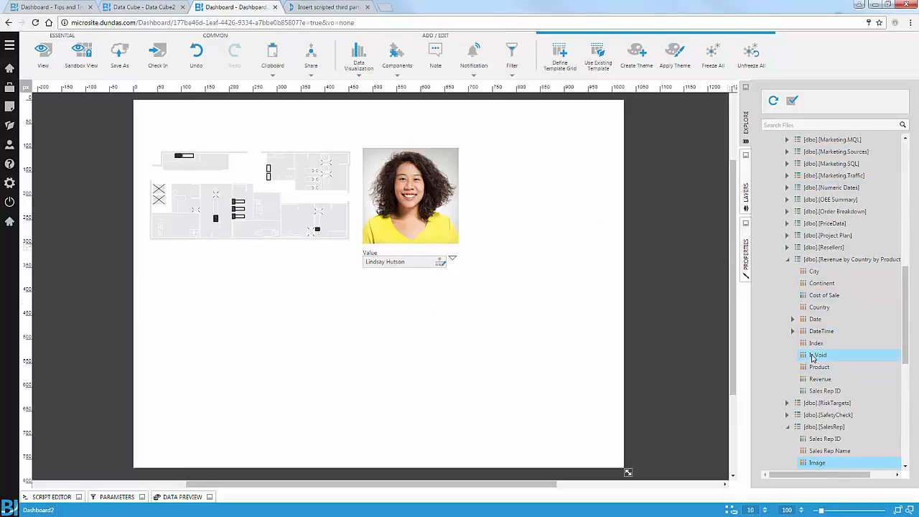
scroll(811, 352, "down", 2)
left_click_drag(820, 331, 266, 306)
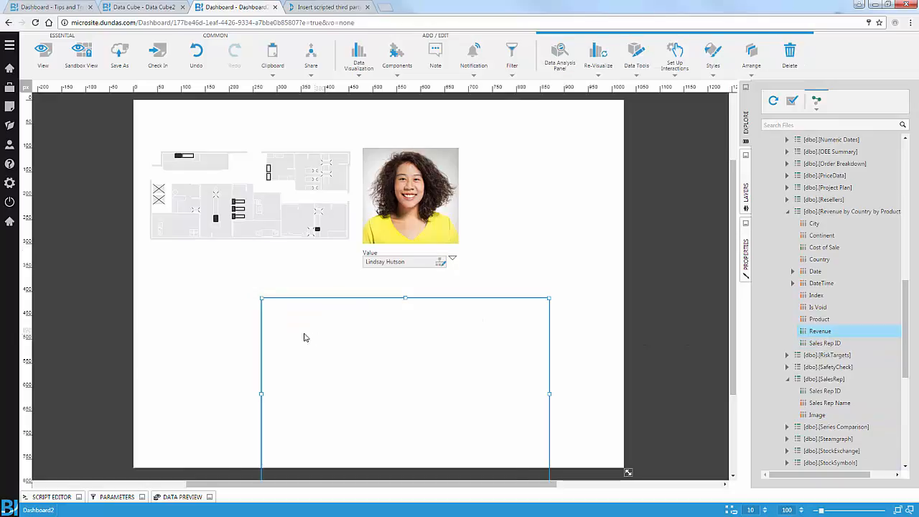
scroll(330, 319, "down", 2)
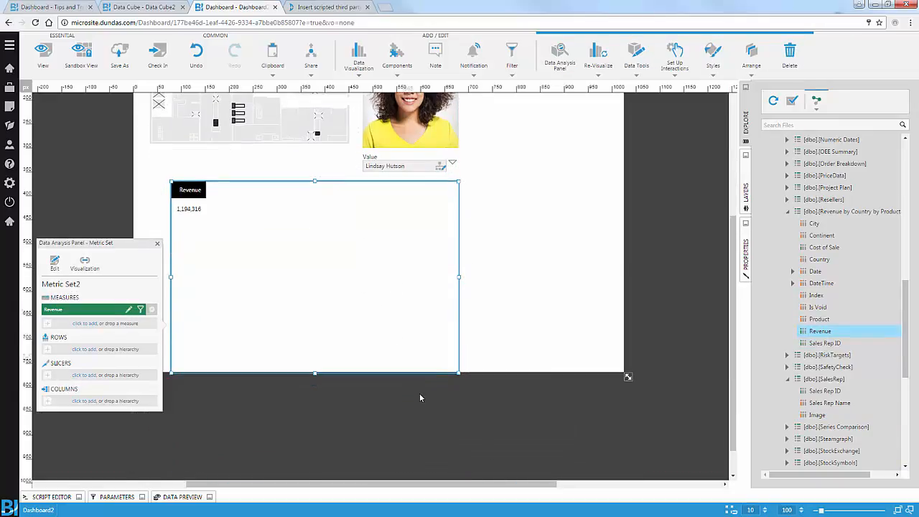
left_click_drag(459, 373, 325, 324)
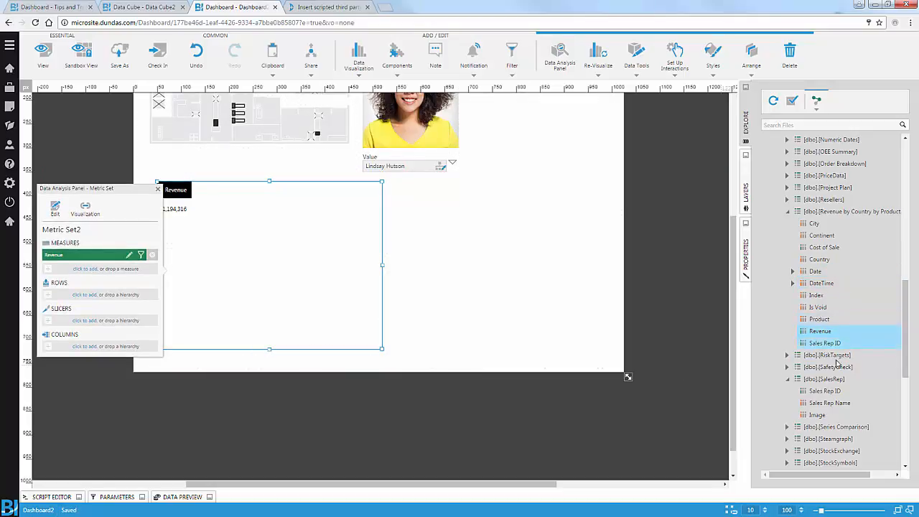
Add Sales Rep Name and Image from [dbo].[SalesRep] to the table's rows and set the metric set's Shown Totals to None
left_click_drag(826, 403, 144, 295)
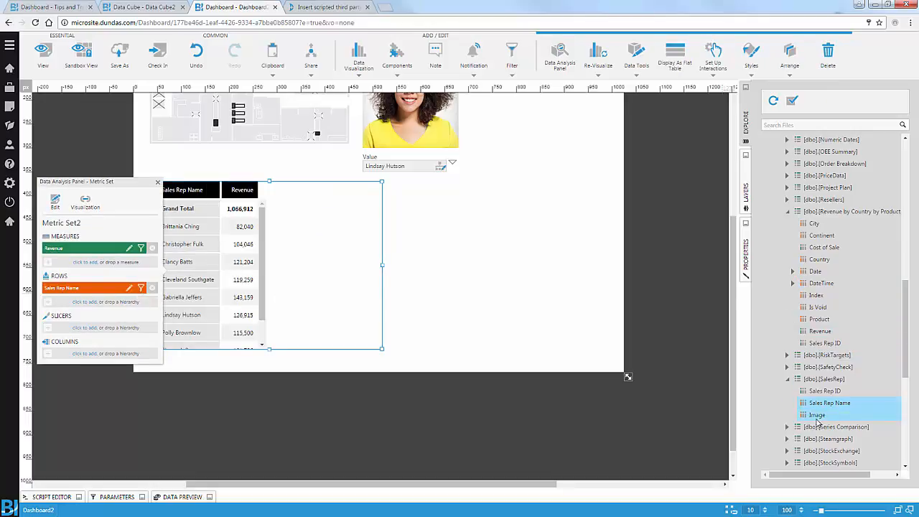
left_click_drag(817, 415, 121, 305)
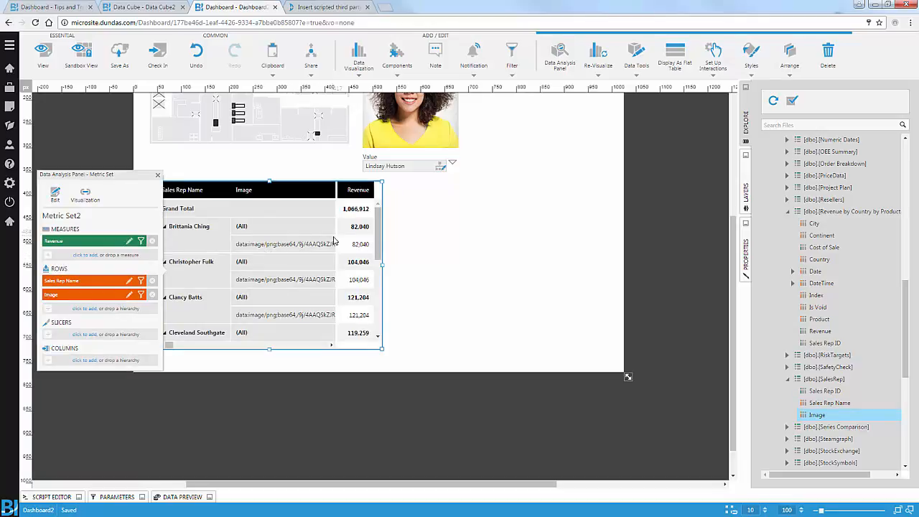
left_click(55, 196)
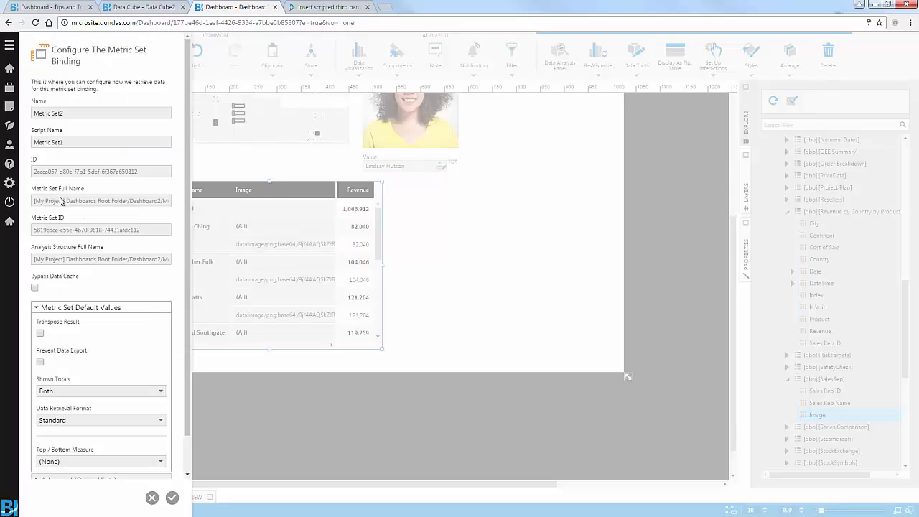
left_click(74, 391)
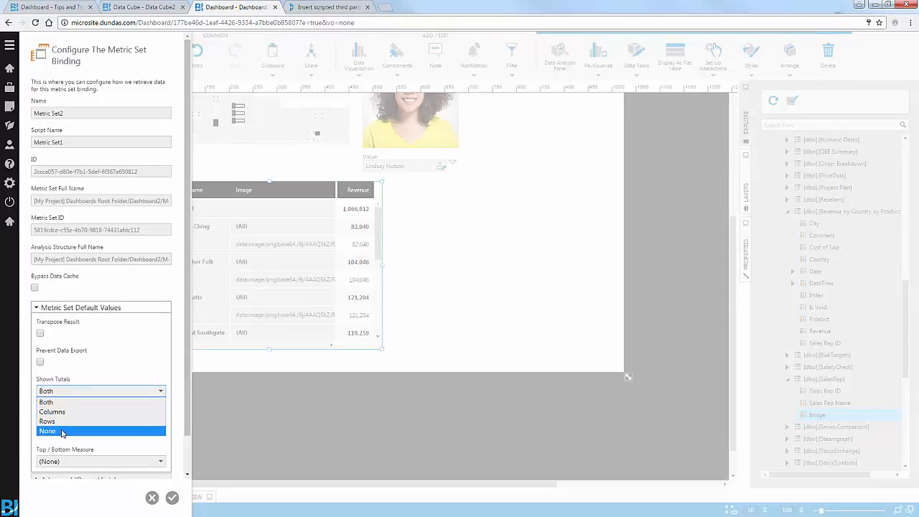
left_click(63, 432)
left_click(172, 498)
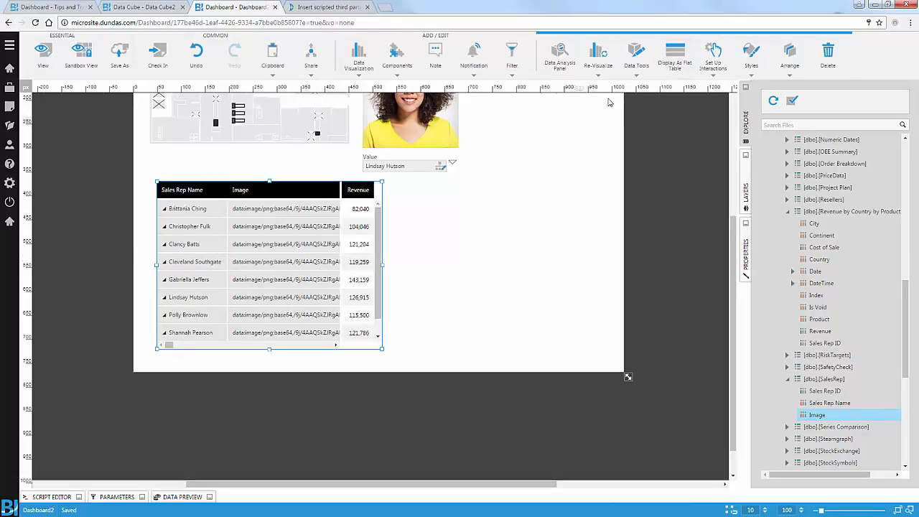
Display the revenue table as a flat table and set its Image column's type to Image
left_click(675, 56)
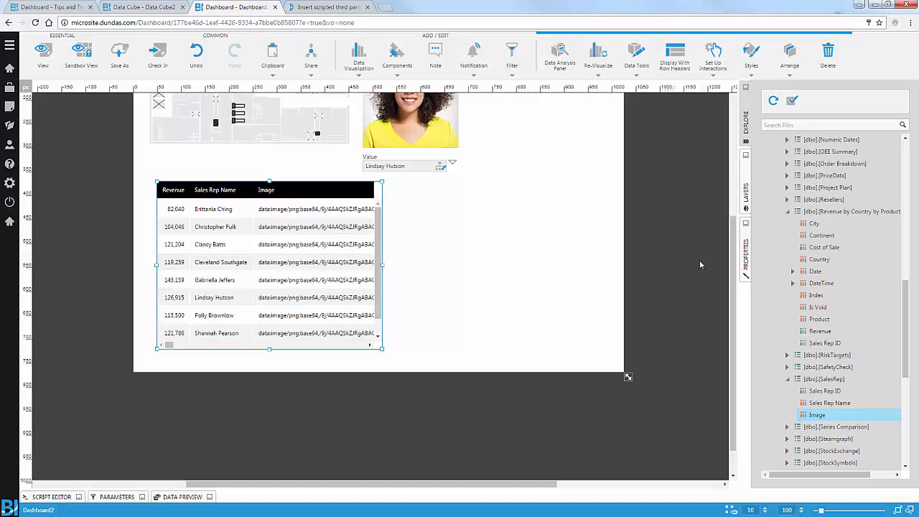
left_click(364, 280)
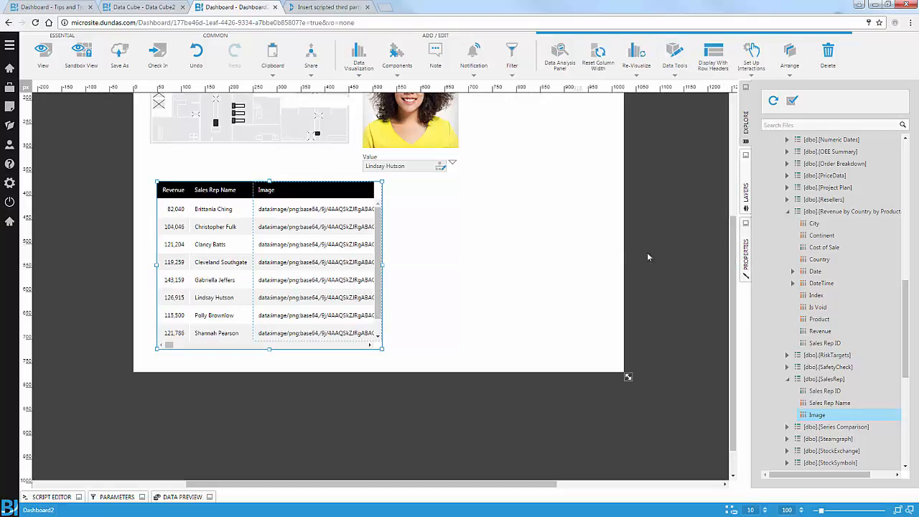
left_click(739, 257)
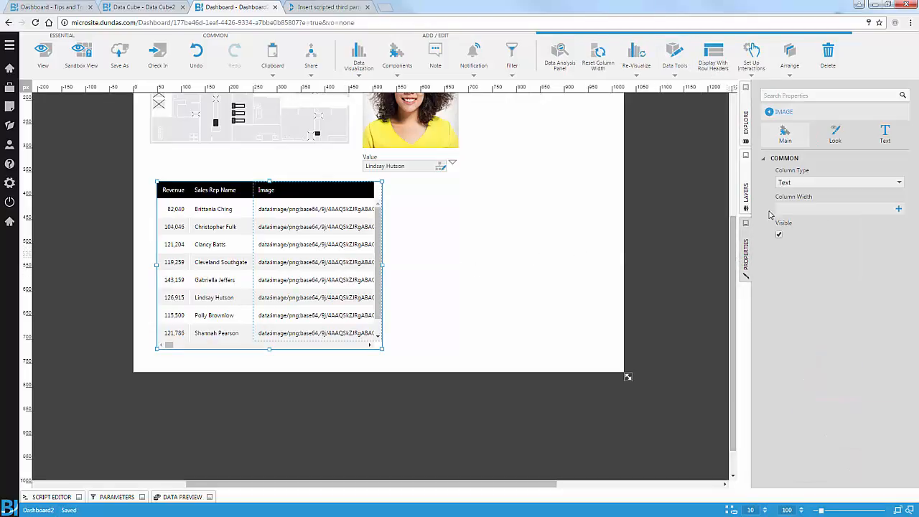
left_click(779, 112)
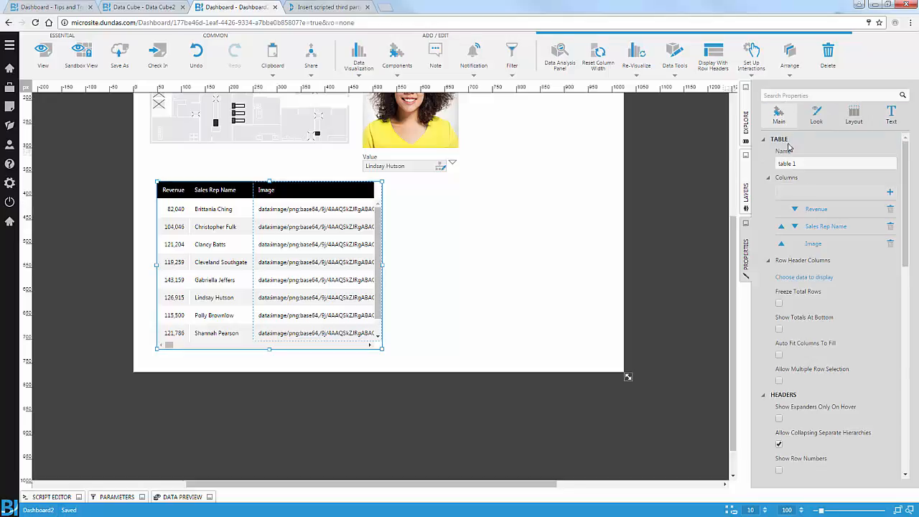
left_click(824, 247)
left_click(809, 183)
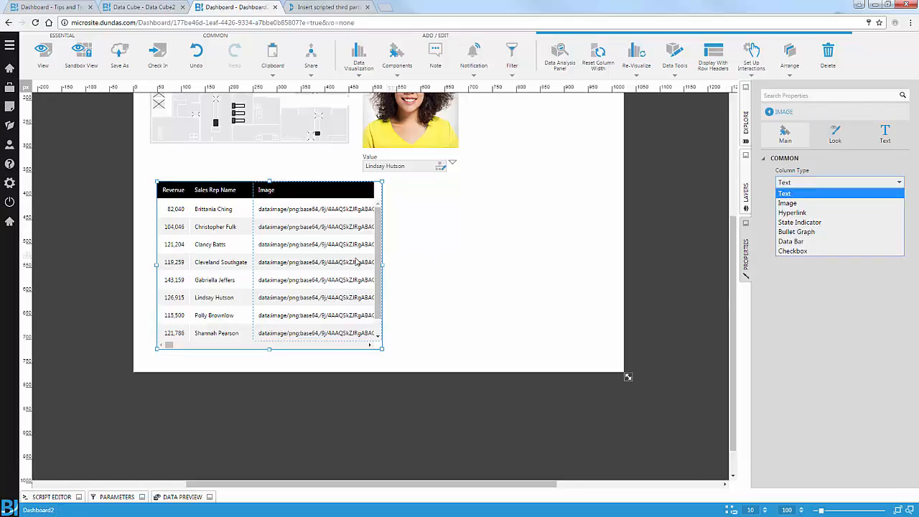
left_click(801, 206)
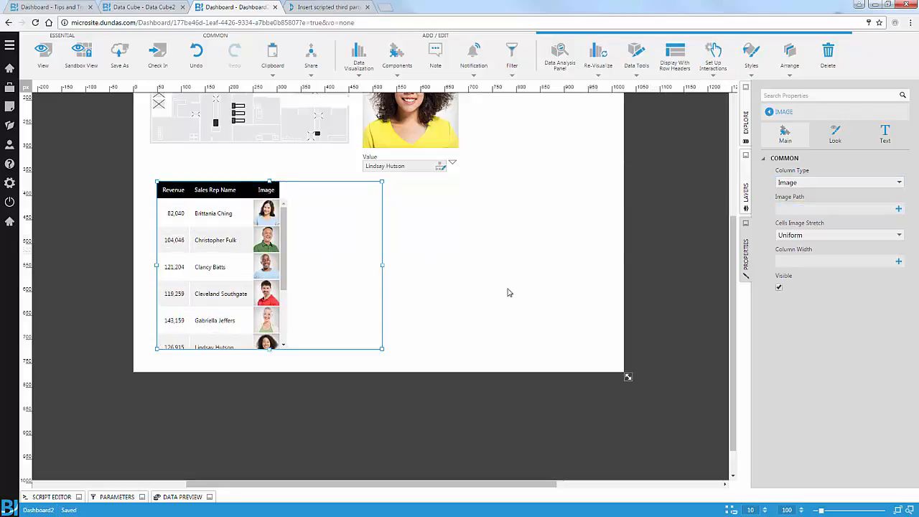
Extend the revenue table slightly downward and scroll through its rows in view mode
left_click_drag(382, 349, 382, 358)
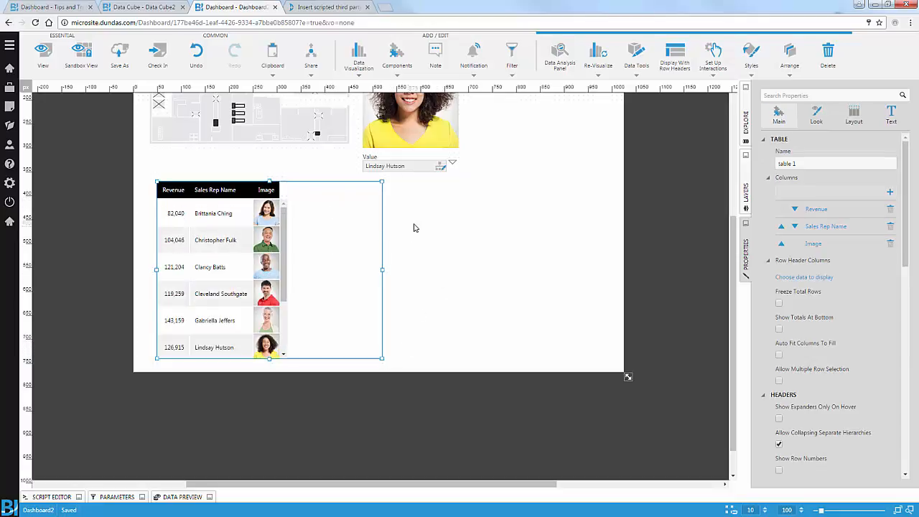
left_click(43, 54)
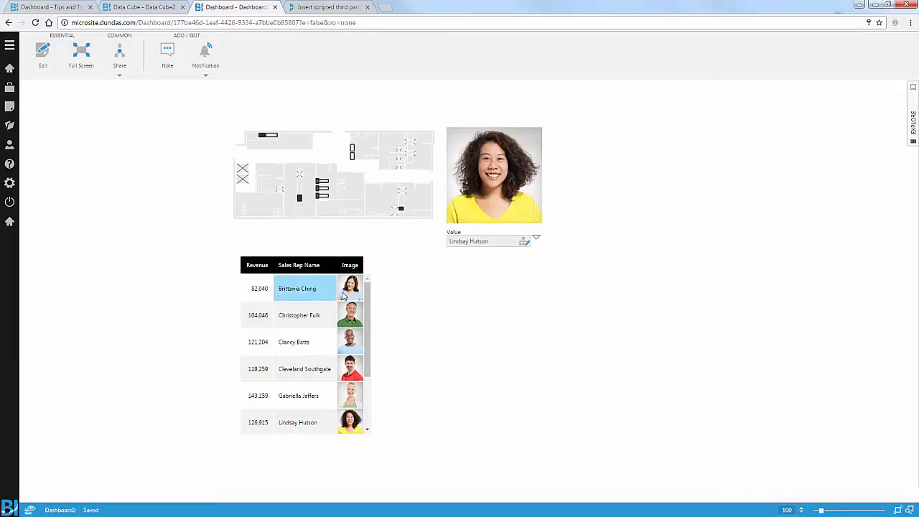
left_click_drag(365, 296, 352, 253)
Resume editing and add a state group named Target for the revenue table's Revenue measure
left_click(46, 61)
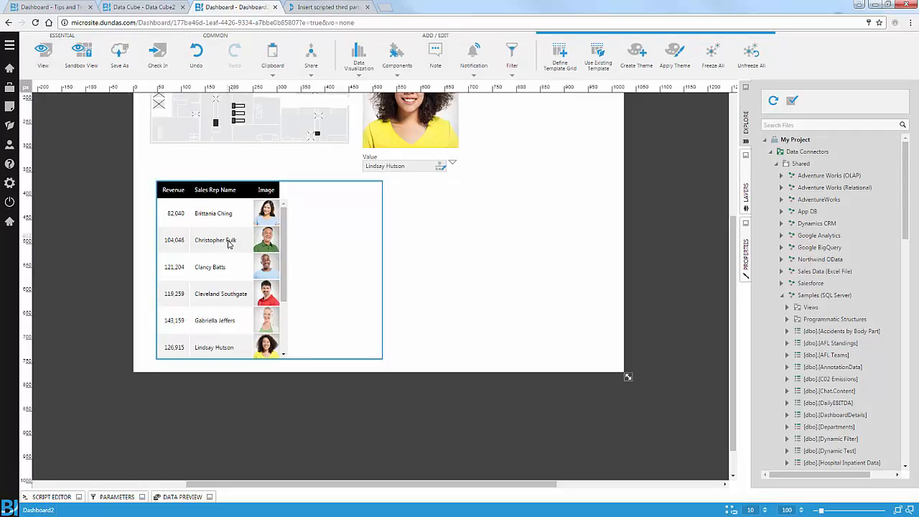
left_click(318, 256)
left_click(632, 65)
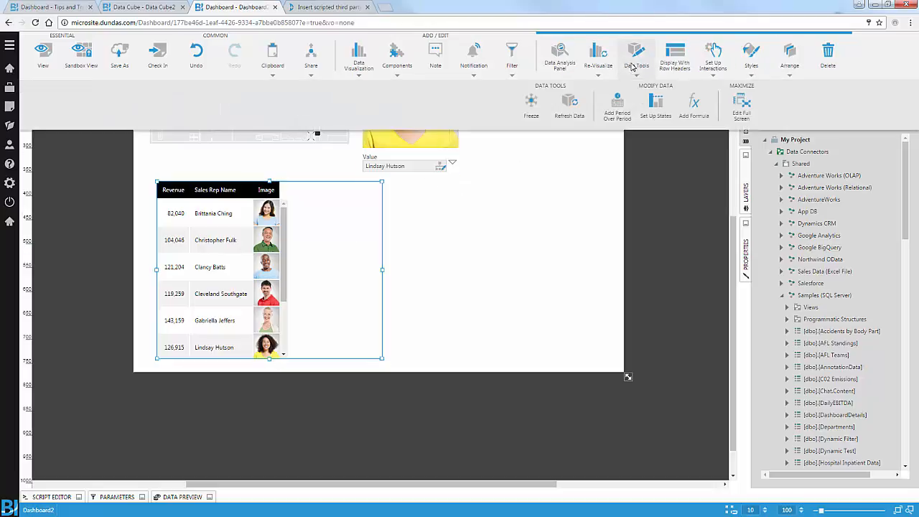
left_click(654, 102)
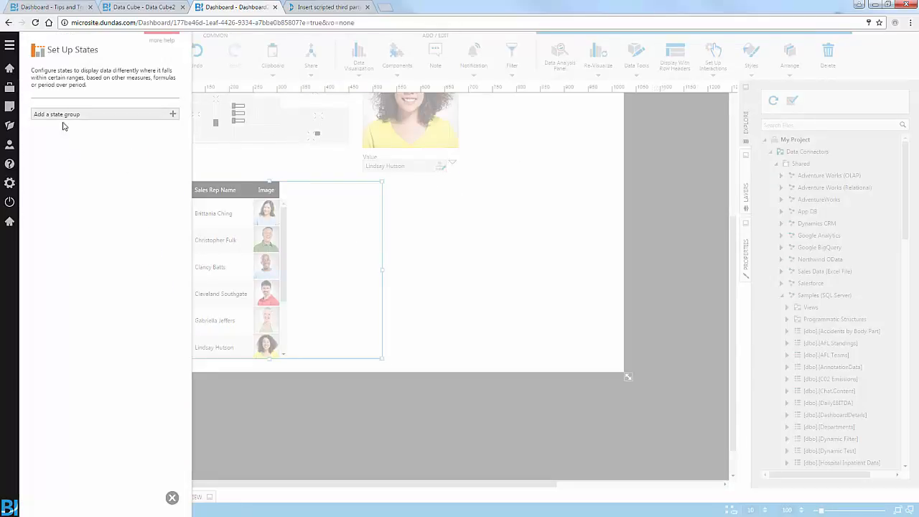
left_click(66, 116)
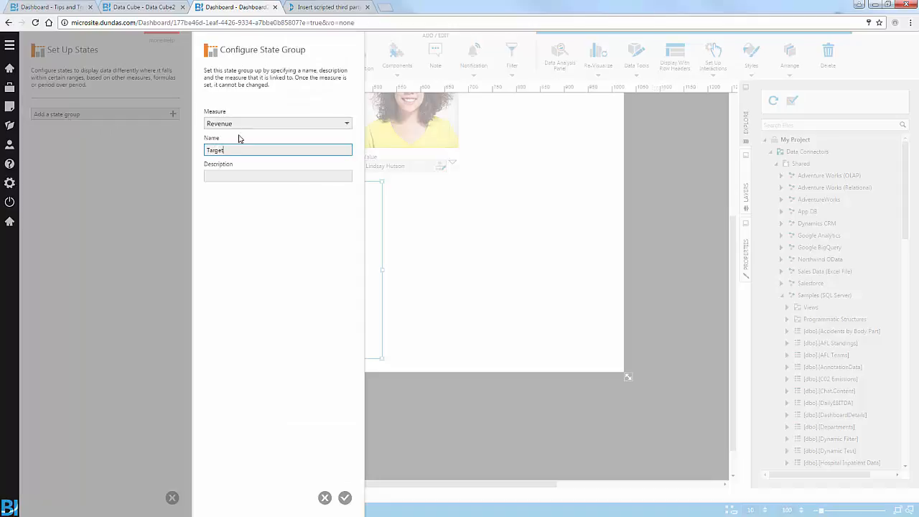
left_click(345, 498)
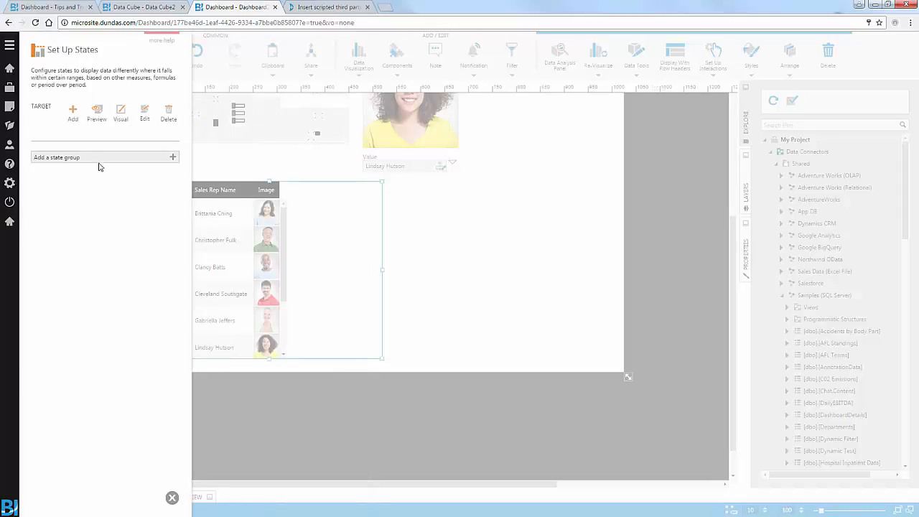
Add a state named Low to the Target group with the condition Revenue <= constant 100000
left_click(78, 121)
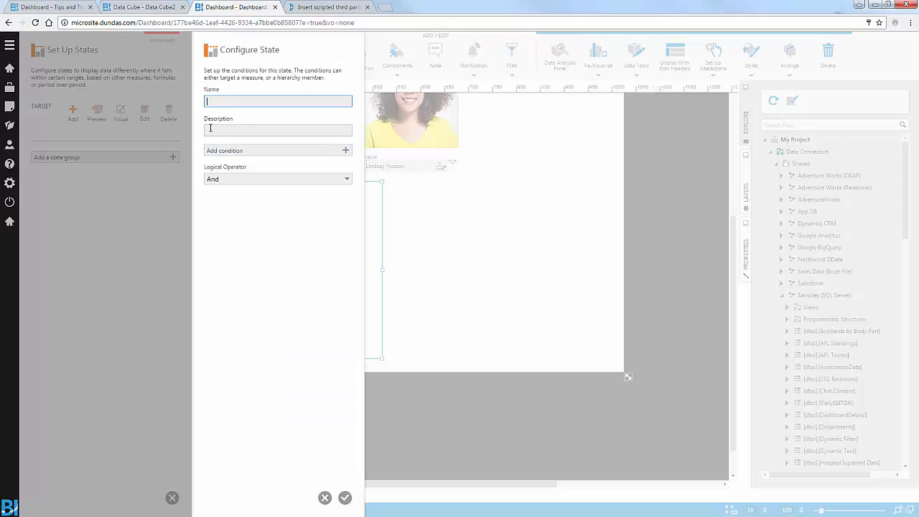
type("10")
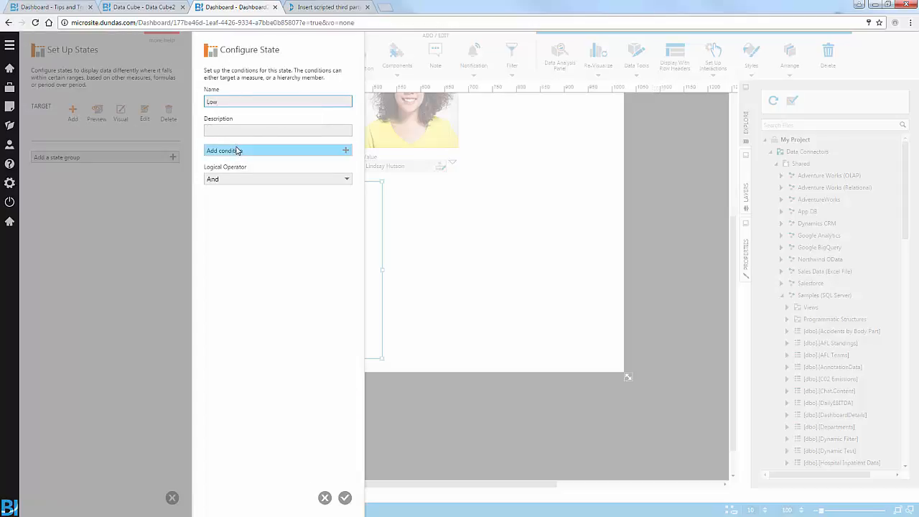
left_click(236, 150)
left_click(209, 160)
left_click(244, 218)
left_click(241, 160)
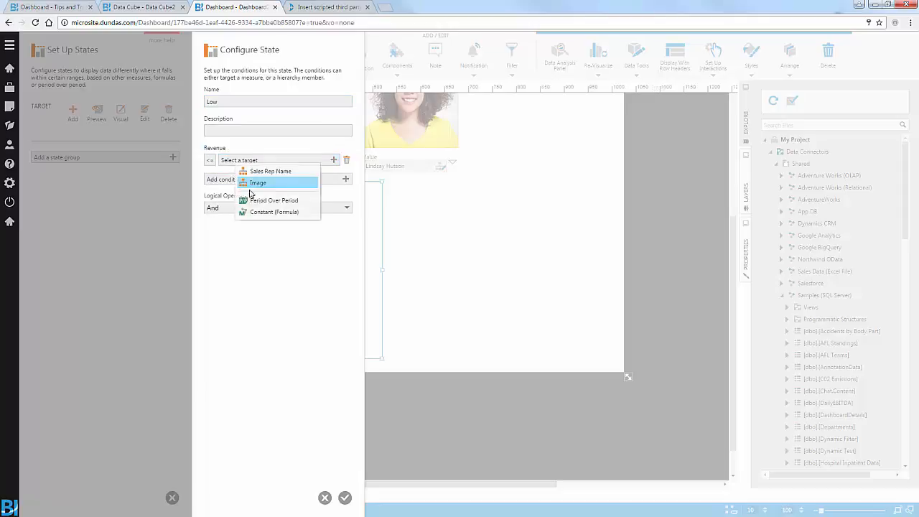
left_click(255, 213)
left_click(246, 159)
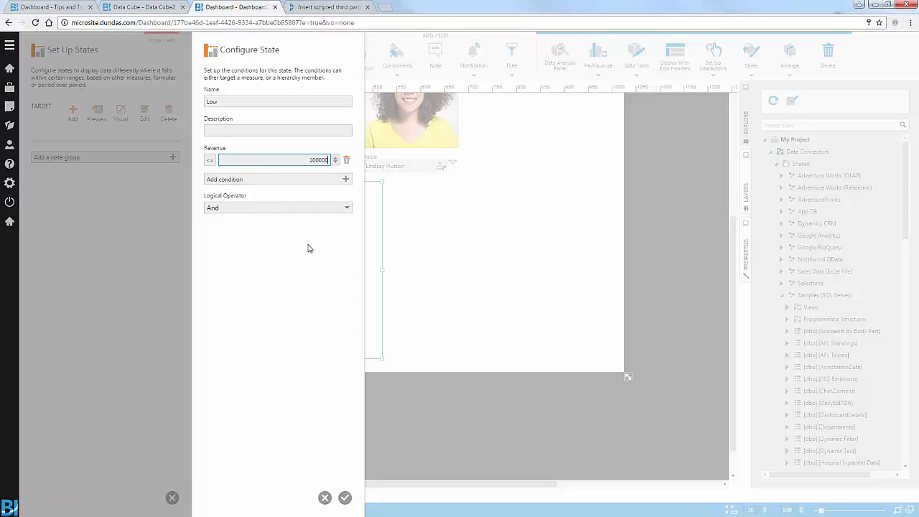
left_click(345, 499)
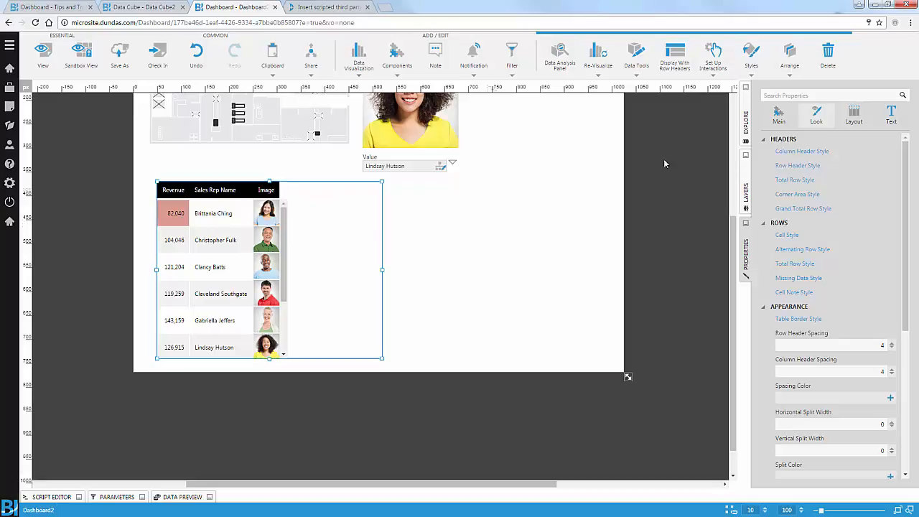
Add a new column to the revenue table and set its column type to State Indicator
left_click(774, 116)
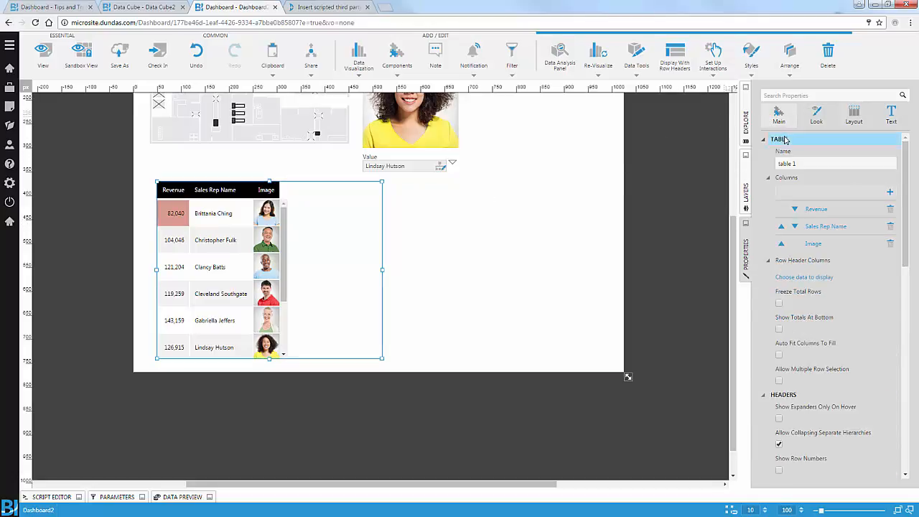
left_click(816, 194)
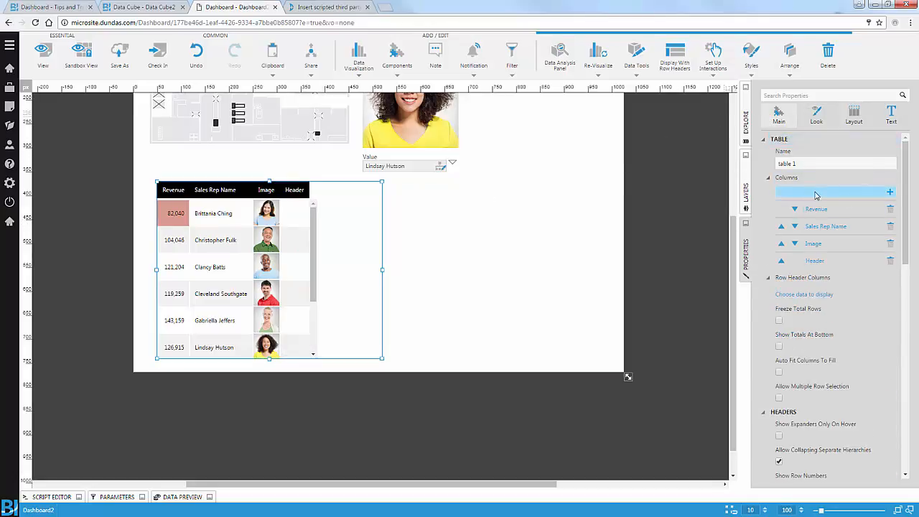
left_click(816, 262)
left_click(801, 184)
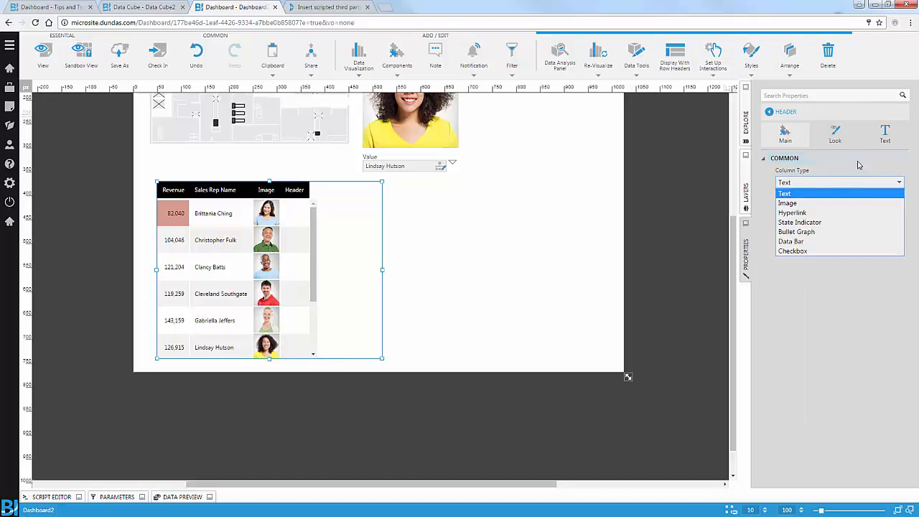
left_click(802, 223)
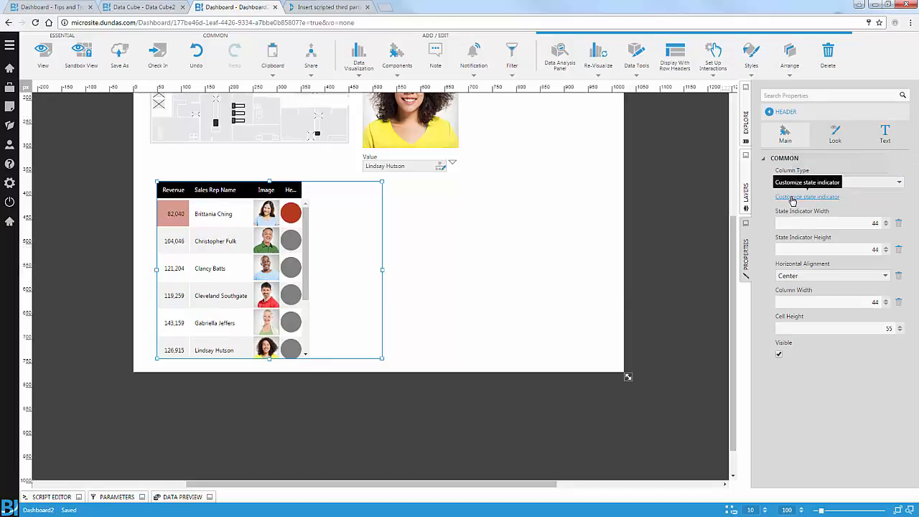
Set the new column's state indicator width and height to 25 each
left_click(863, 222)
type("25")
key("Return")
left_click(867, 247)
type("25")
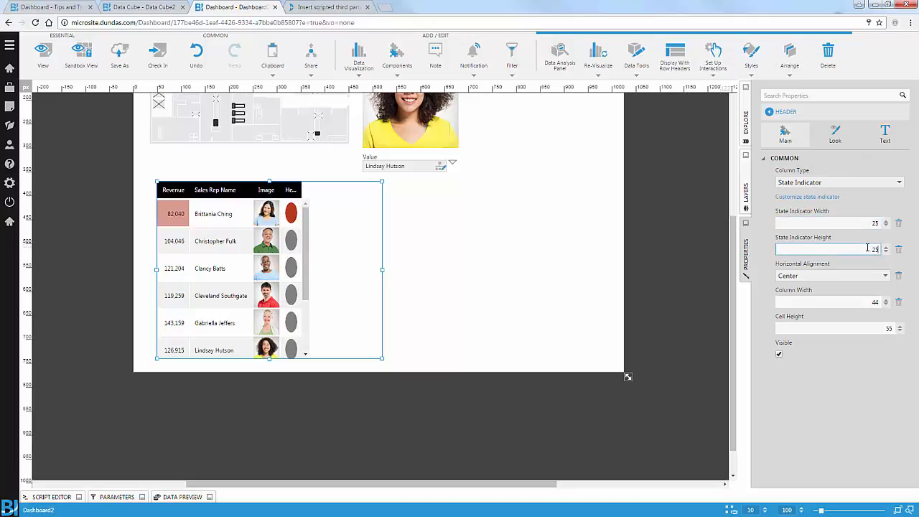
key("Return")
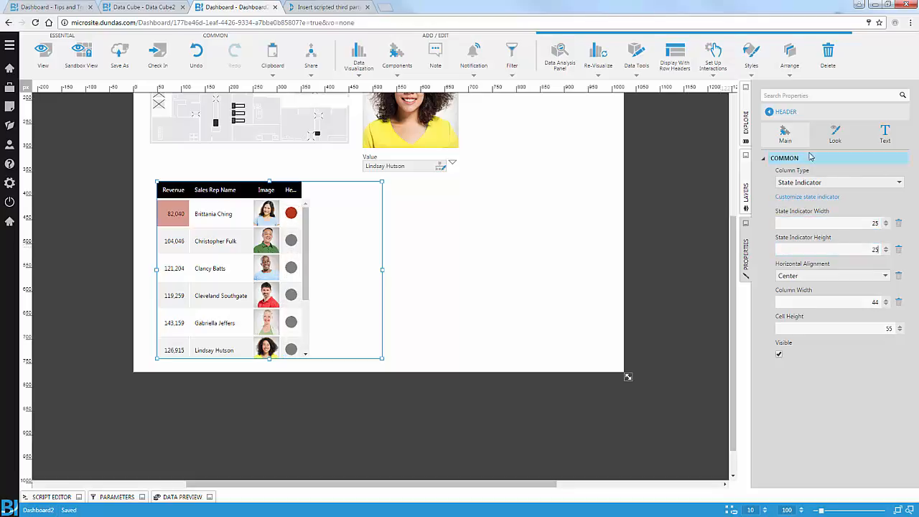
left_click(884, 135)
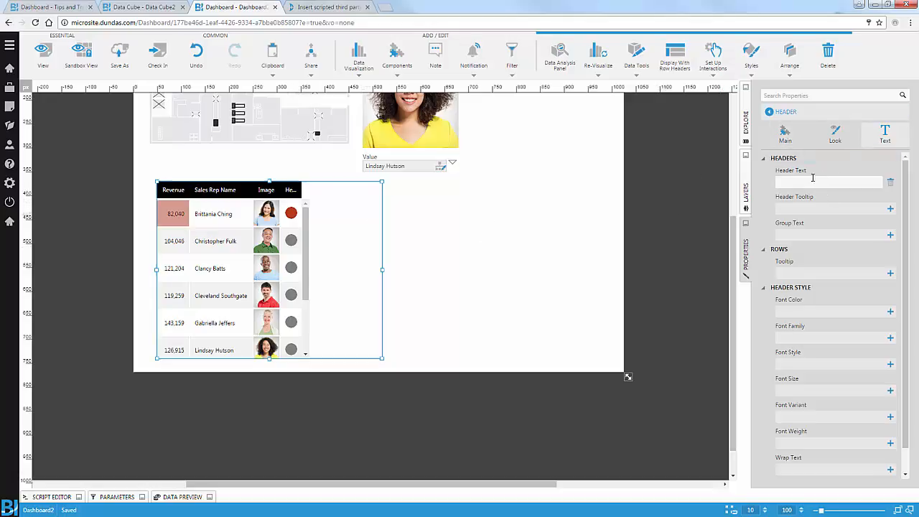
left_click(793, 113)
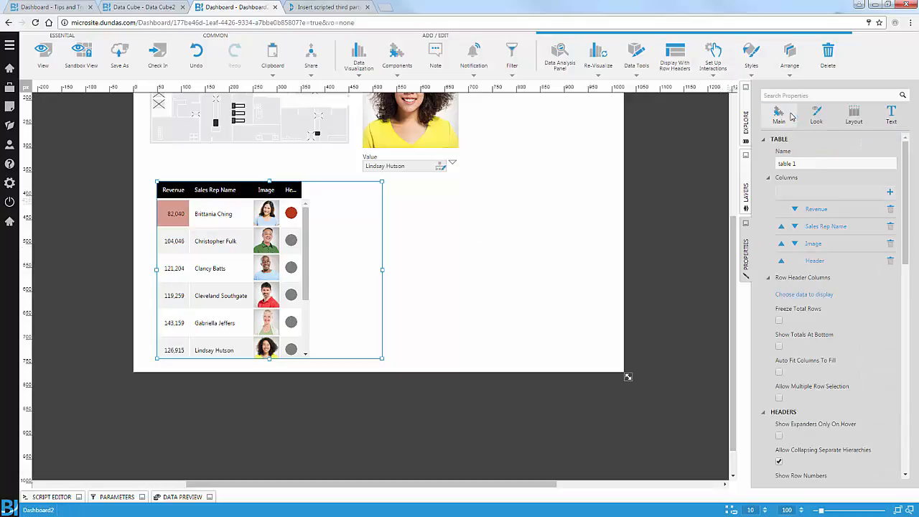
Set the marker fill of the state indicator's default style to Green
left_click(822, 262)
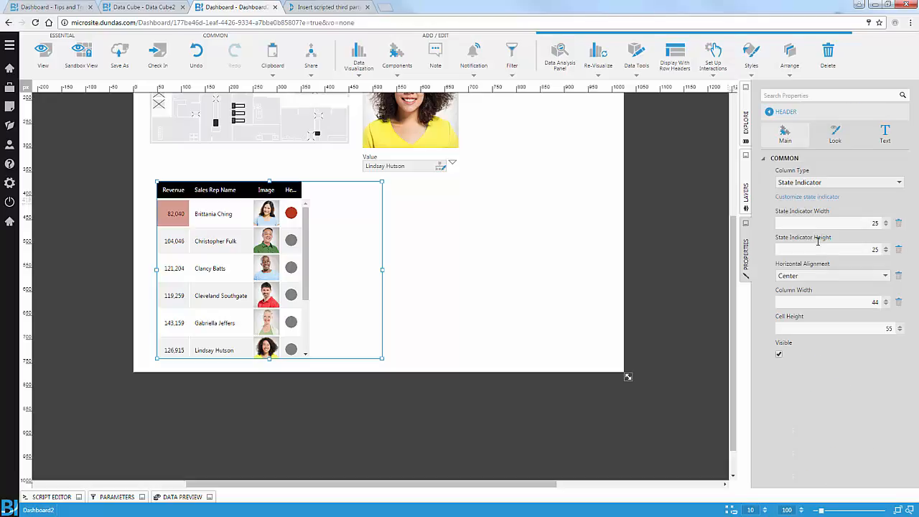
left_click(806, 198)
left_click(779, 257)
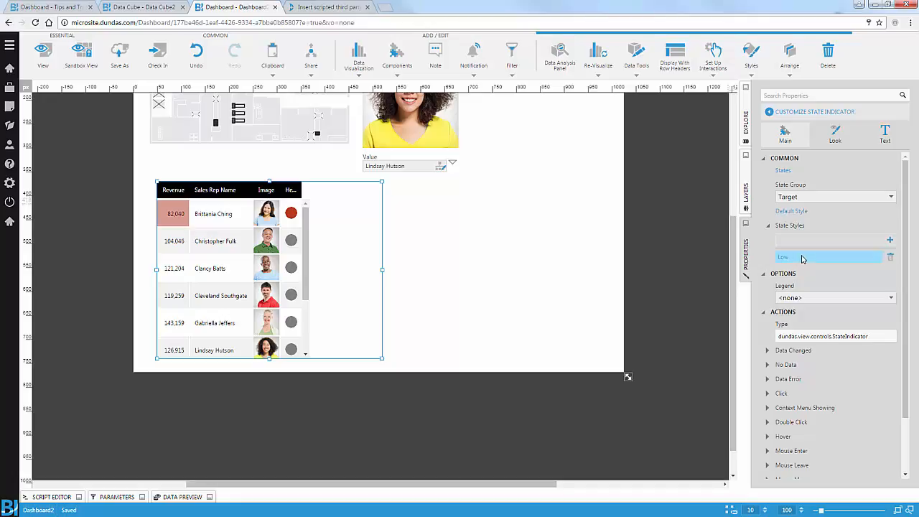
left_click(793, 211)
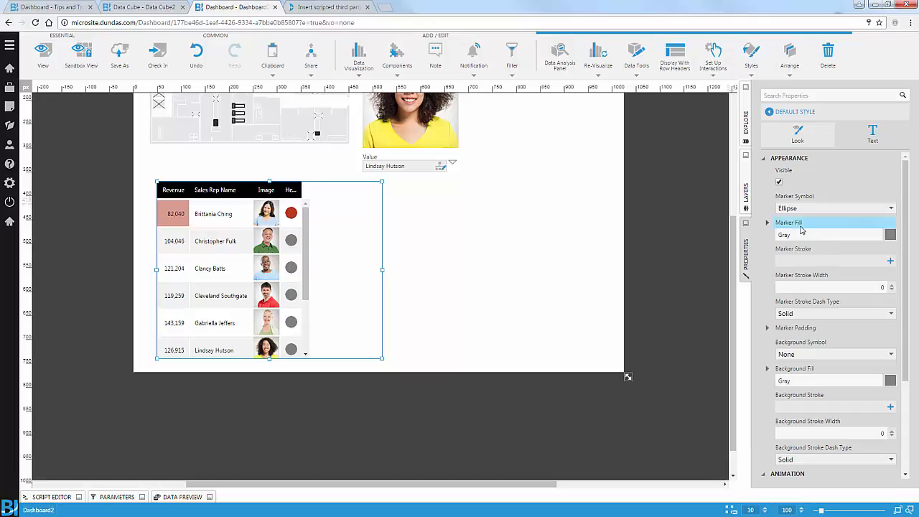
left_click(858, 238)
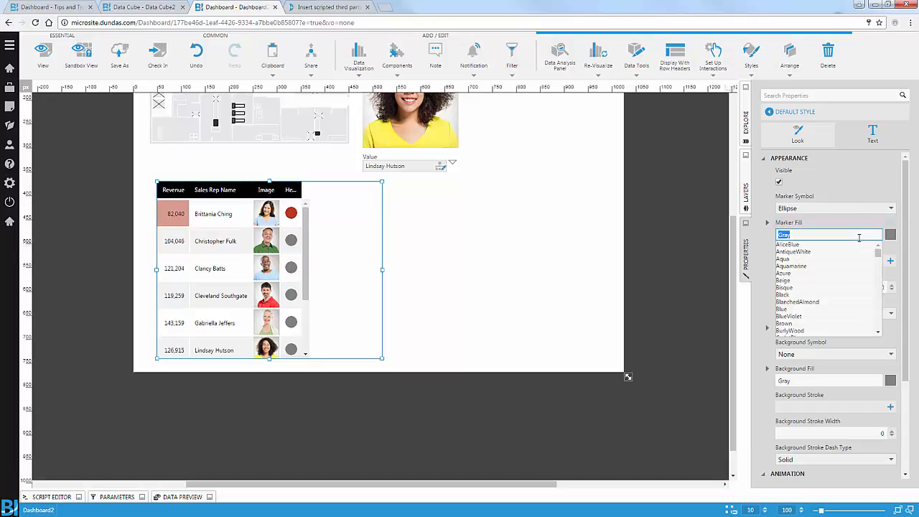
key("Return")
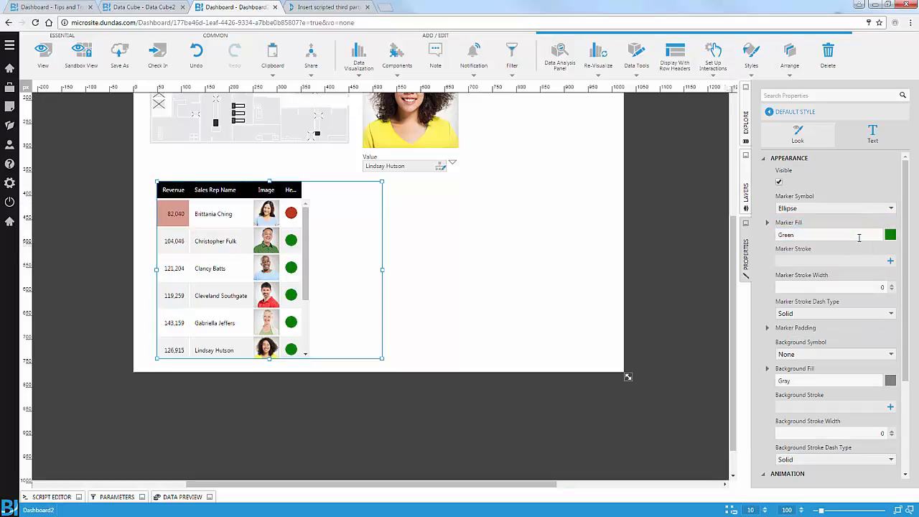
Try the Arrow Left and Face Smirk marker symbols on the state indicator's default style
left_click(825, 208)
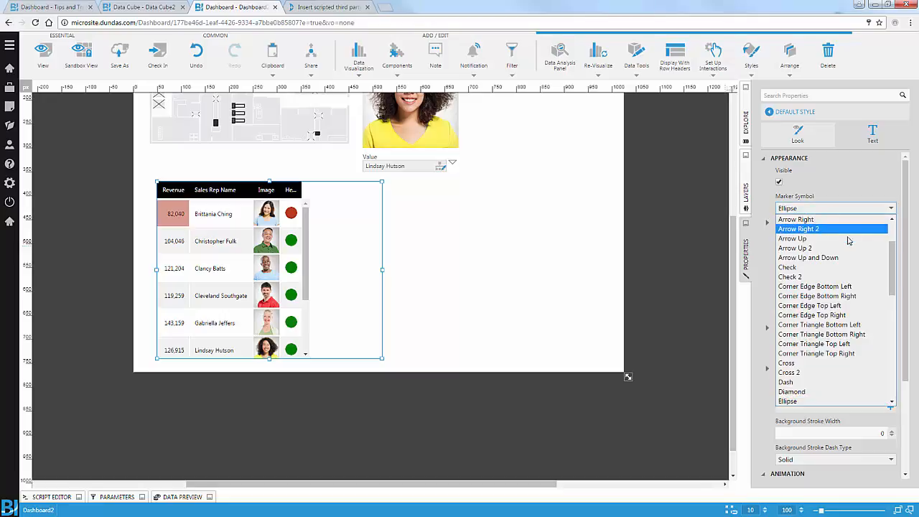
left_click_drag(891, 250, 891, 228)
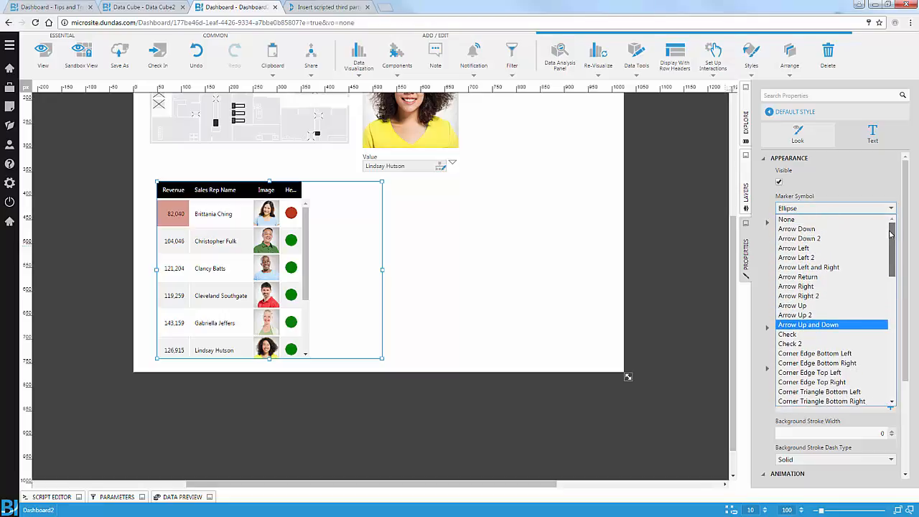
left_click(835, 248)
left_click(888, 208)
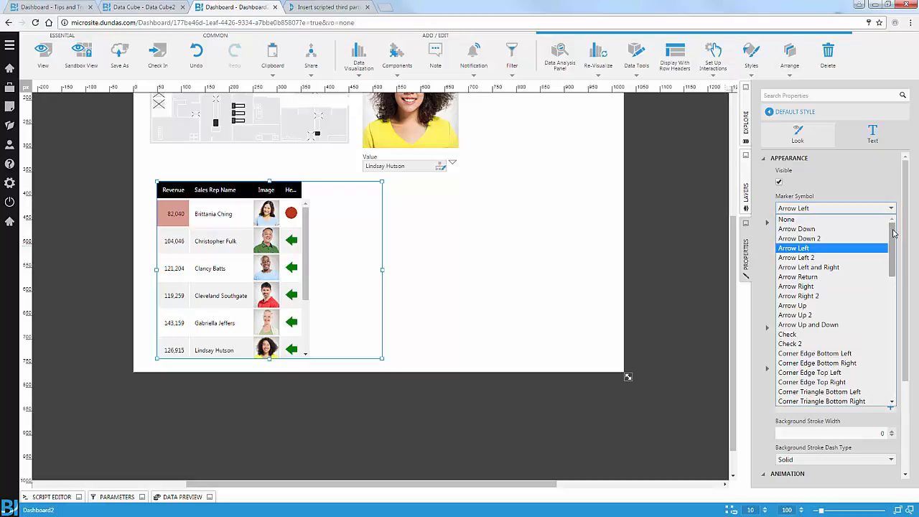
left_click_drag(894, 235, 897, 301)
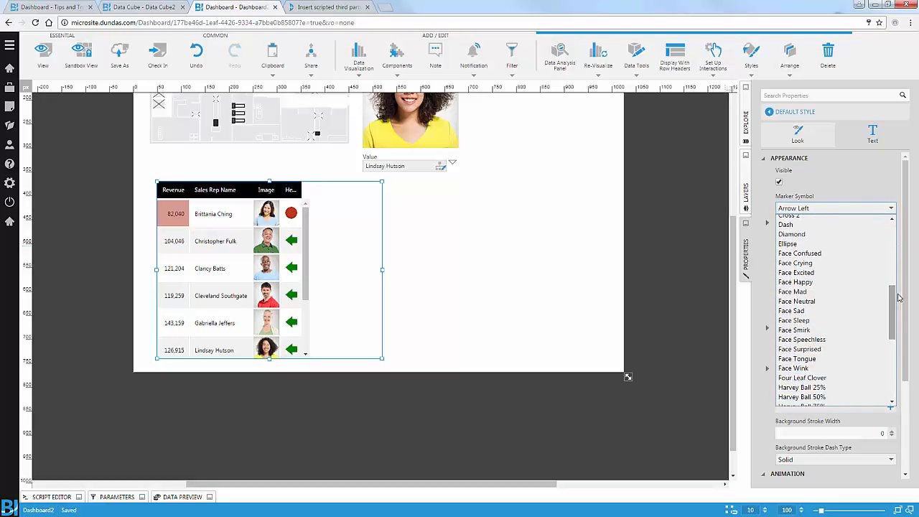
left_click(812, 329)
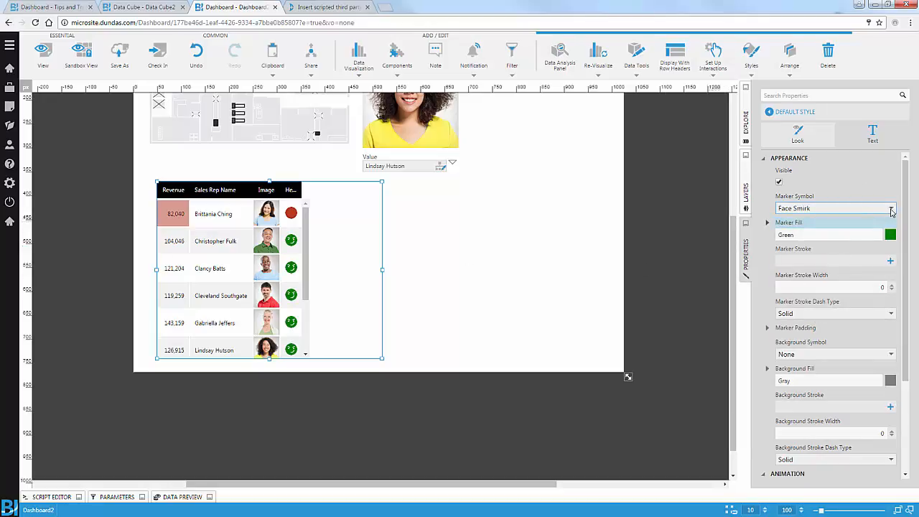
Set the marker symbol of the state indicator's default style to Check
left_click(890, 208)
scroll(831, 311, "down", 3)
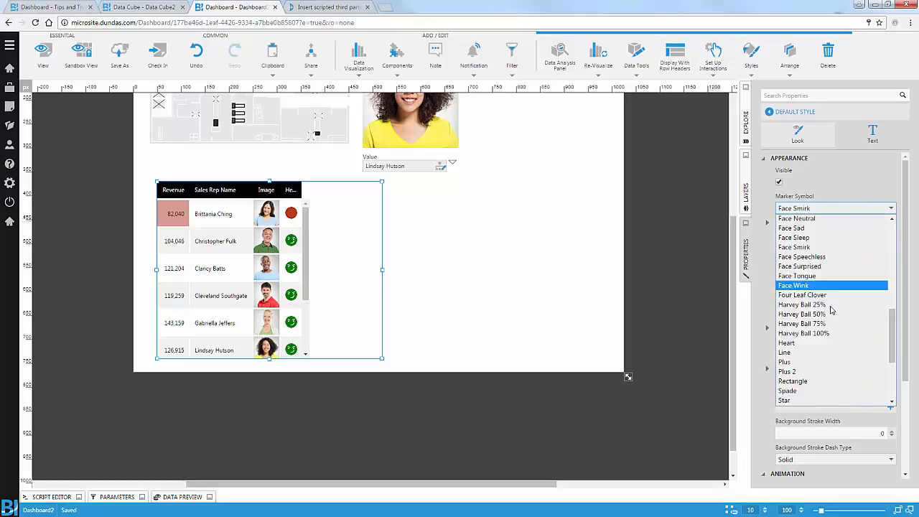
scroll(831, 308, "up", 3)
scroll(831, 305, "up", 5)
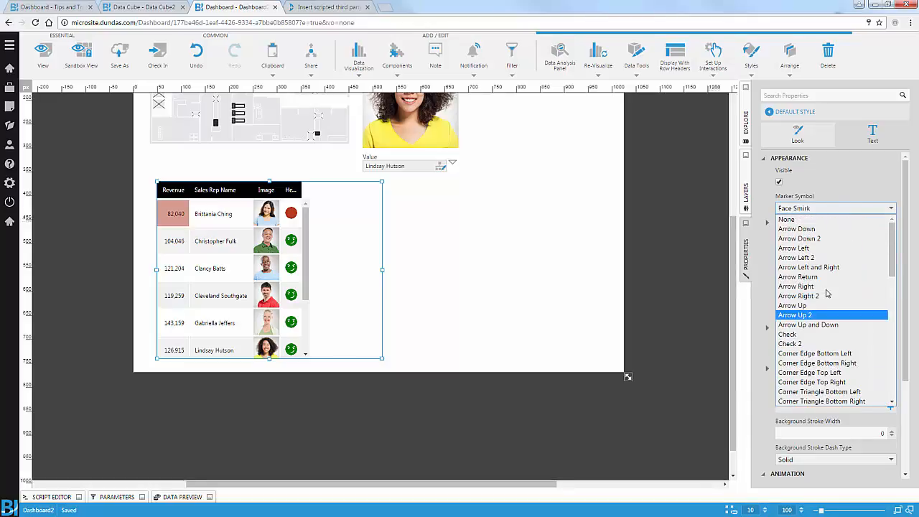
left_click(804, 329)
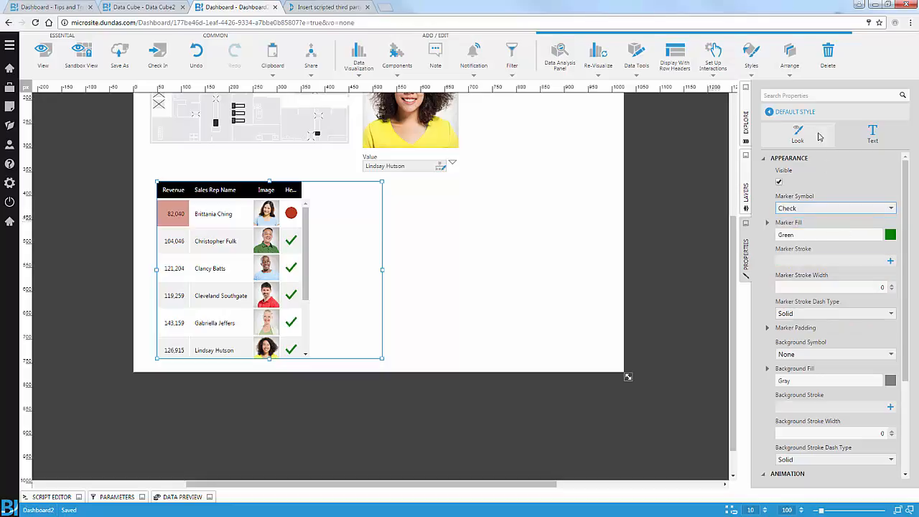
Set the Low state style's marker symbol to Cross and enable its animation
left_click(790, 112)
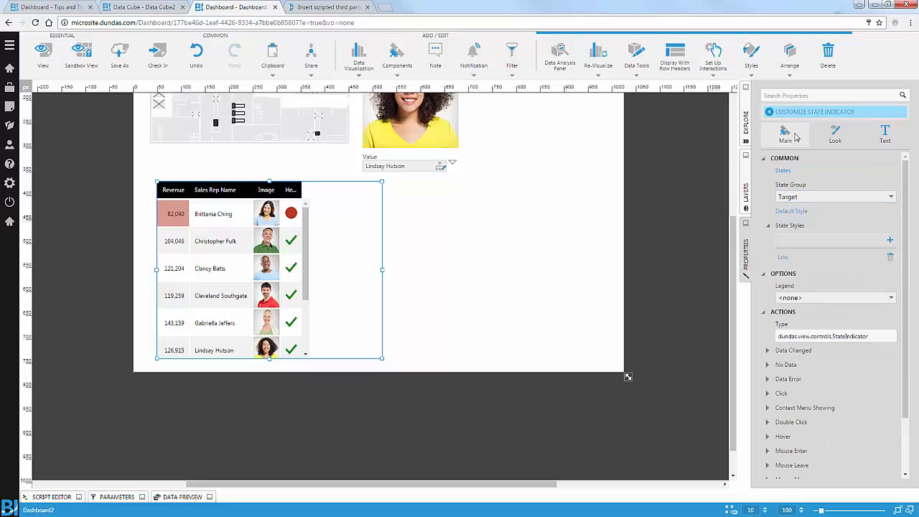
left_click(789, 258)
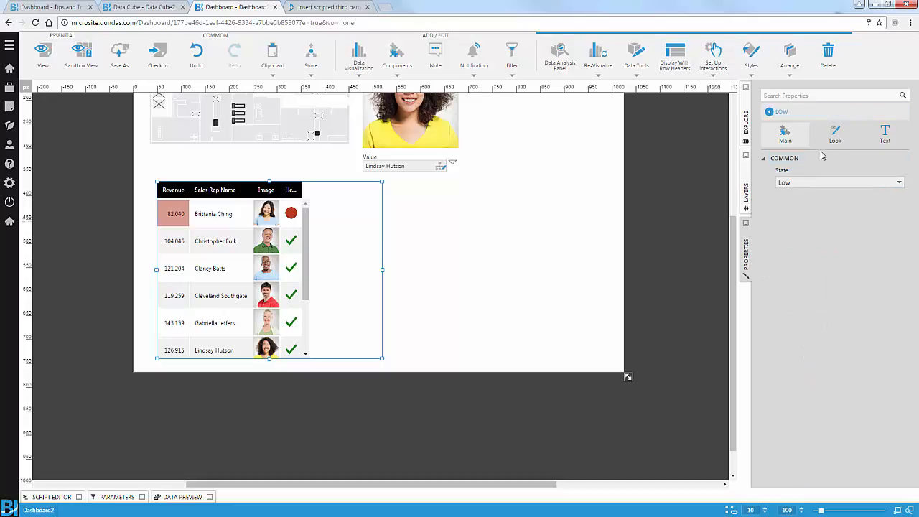
left_click(835, 135)
left_click(813, 208)
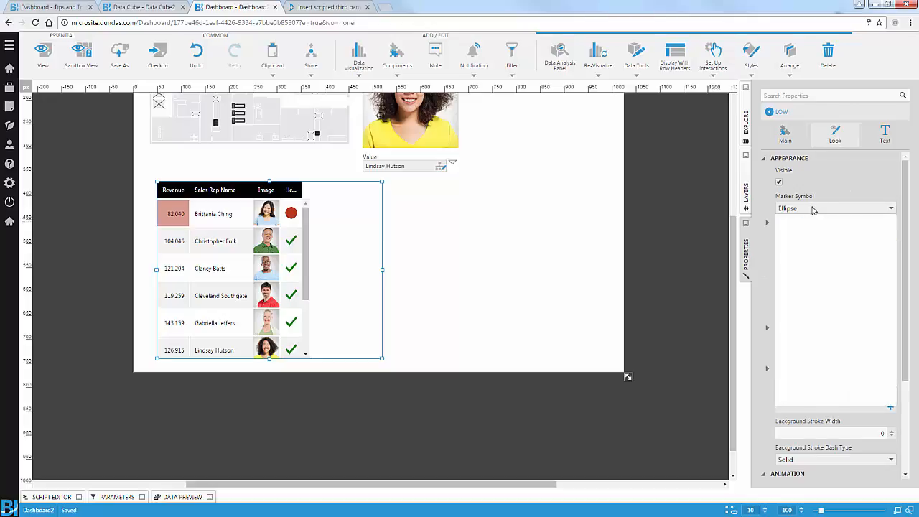
left_click(805, 355)
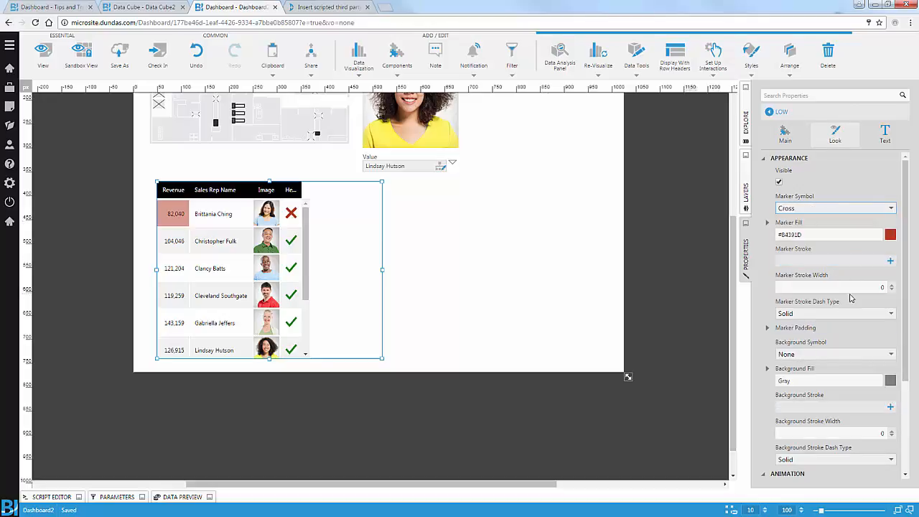
scroll(851, 299, "down", 4)
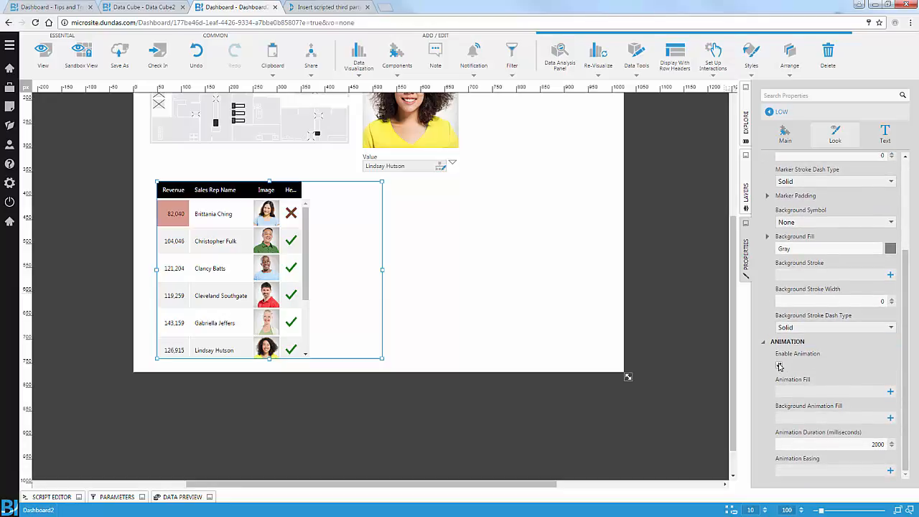
left_click(779, 365)
Add the Cost of Sale measure to the table's metric set
left_click(284, 244)
left_click(559, 55)
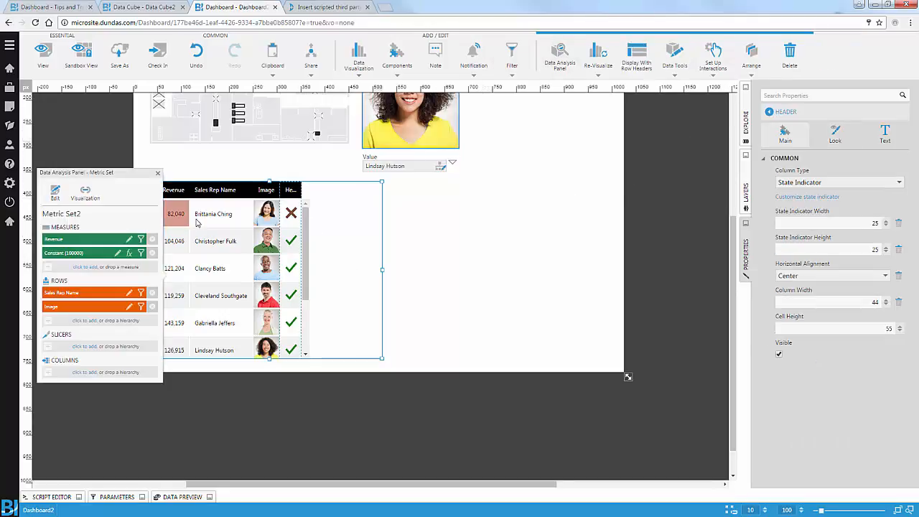
left_click(82, 267)
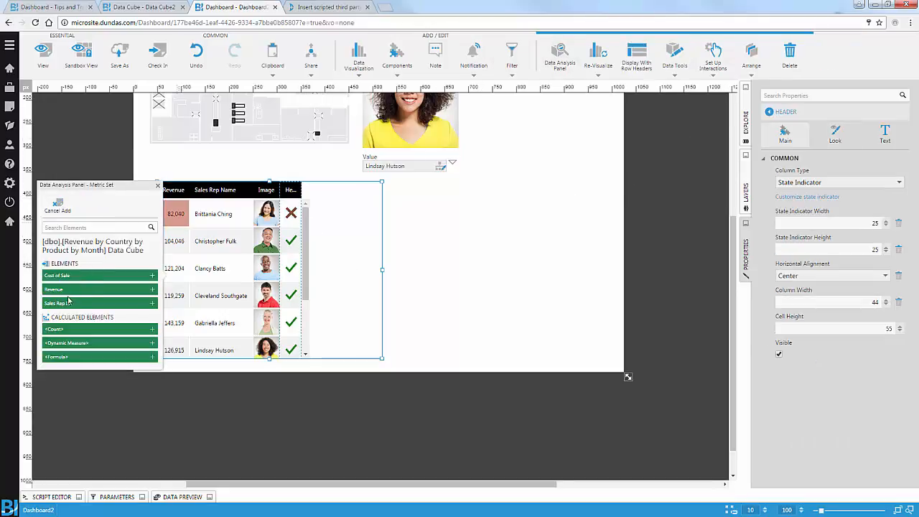
left_click(64, 279)
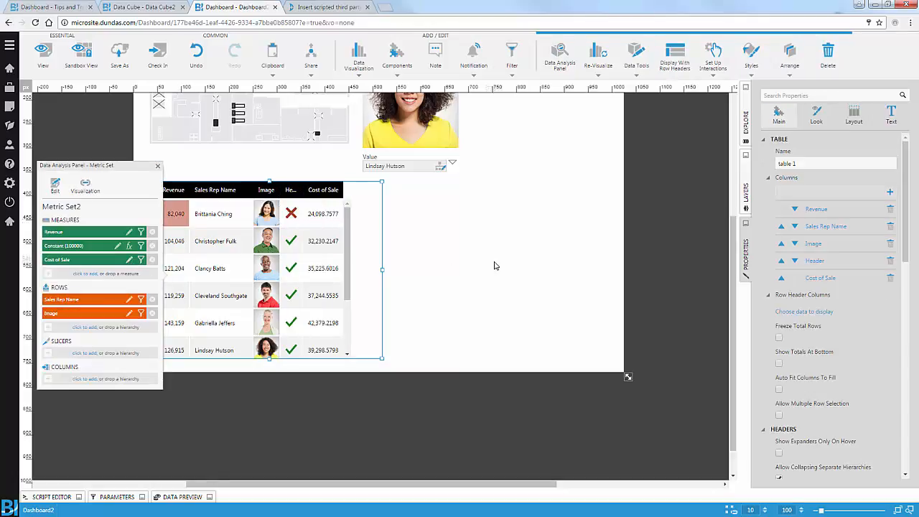
Change the column type of the table's Cost of Sale column to Bullet Graph
left_click(390, 236)
left_click(332, 215)
left_click(330, 213)
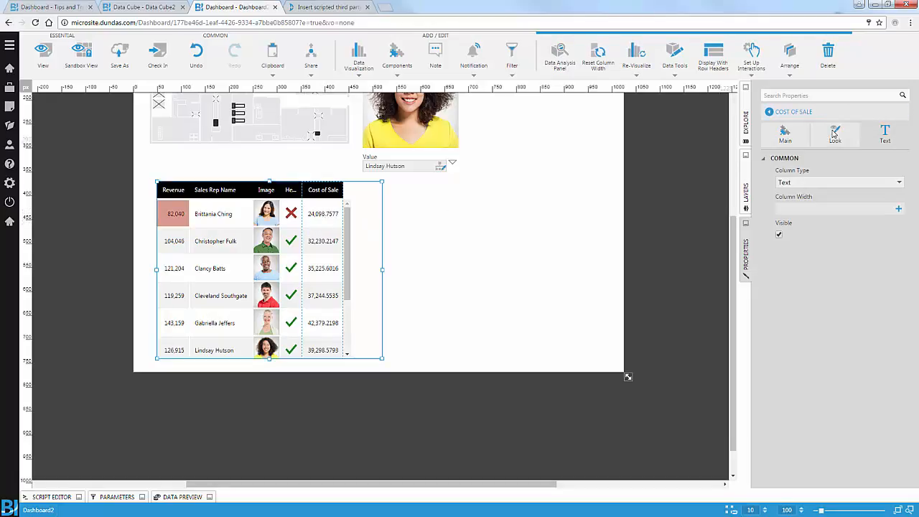
left_click(834, 134)
left_click(795, 113)
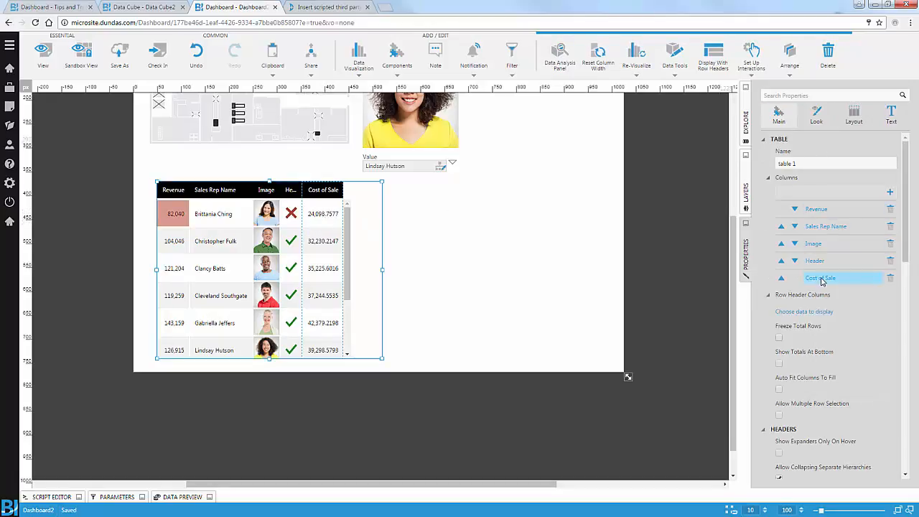
left_click(822, 281)
left_click(795, 183)
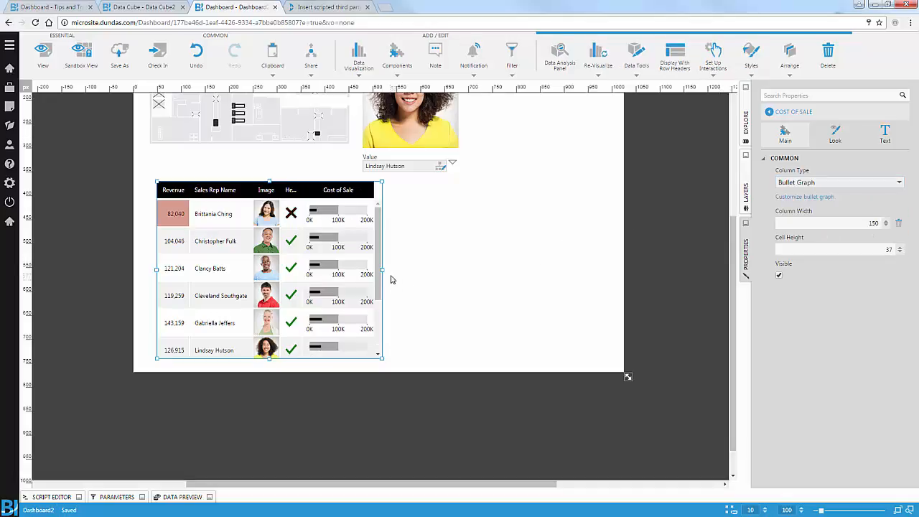
Widen the table slightly by extending its right edge to make room for the bullet graph column
left_click_drag(382, 270, 397, 270)
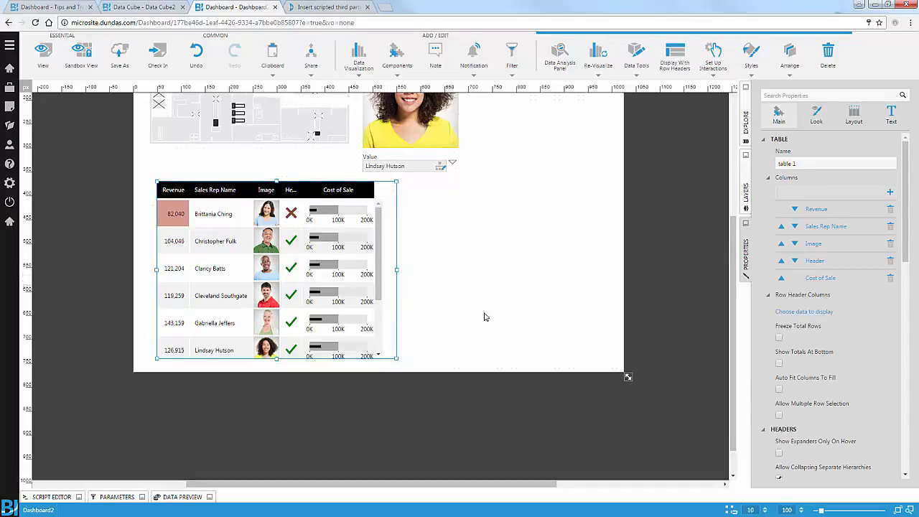
left_click(469, 292)
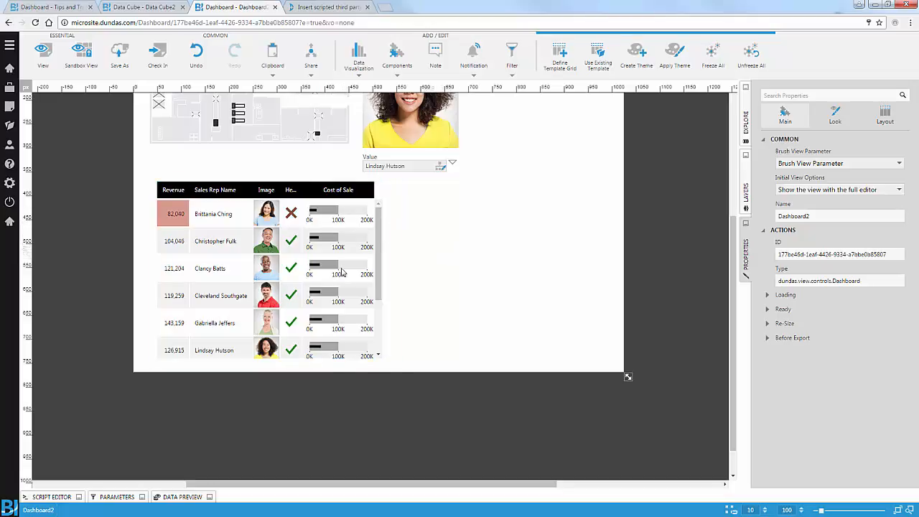
scroll(472, 292, "up", 2)
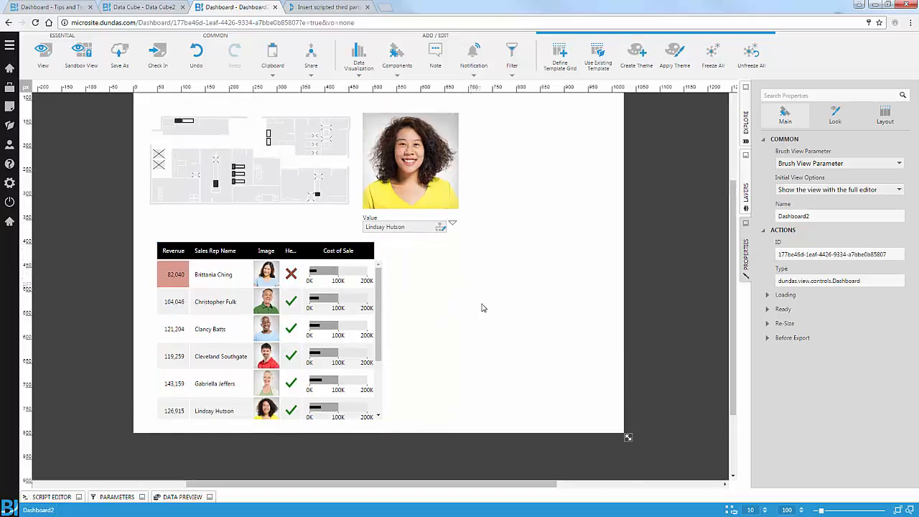
scroll(482, 308, "up", 1)
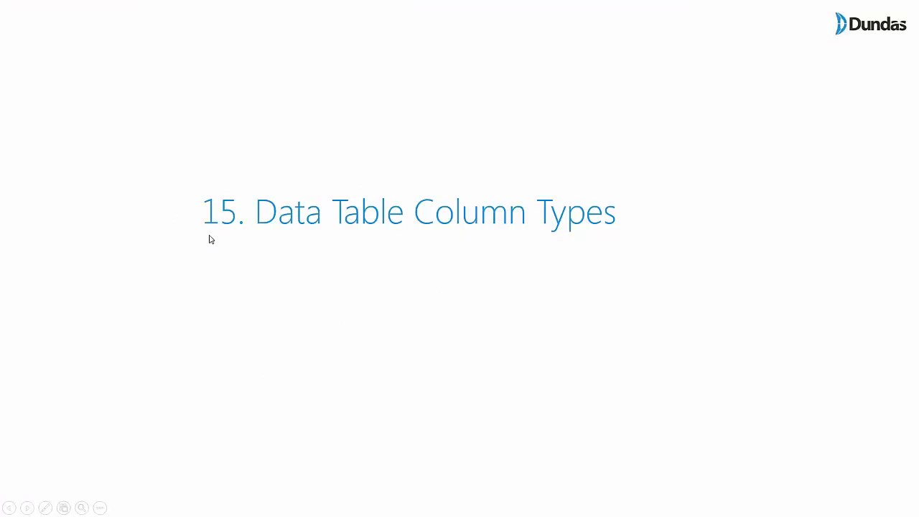
left_click(160, 199)
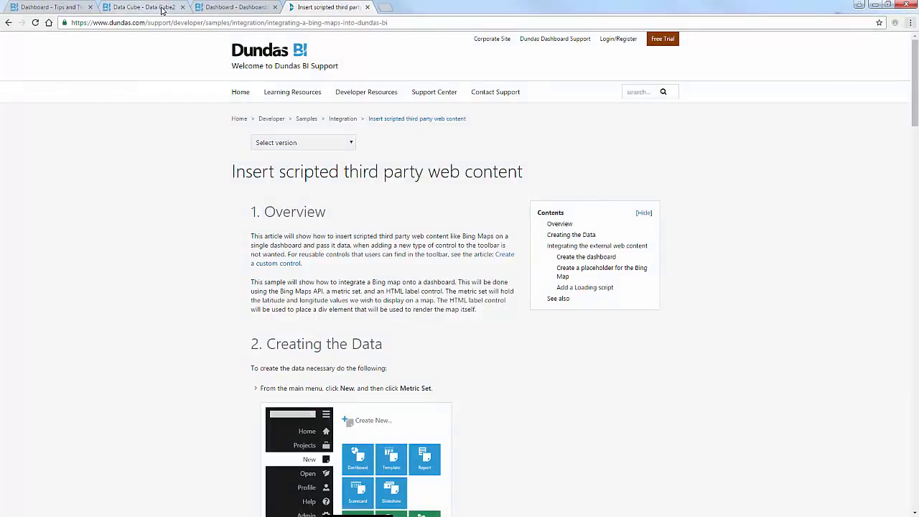
left_click(134, 10)
left_click(242, 11)
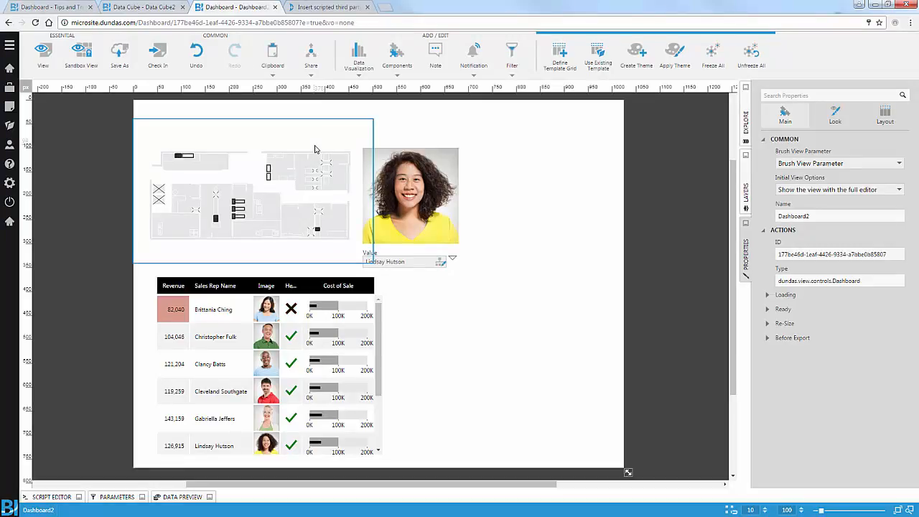
left_click(561, 64)
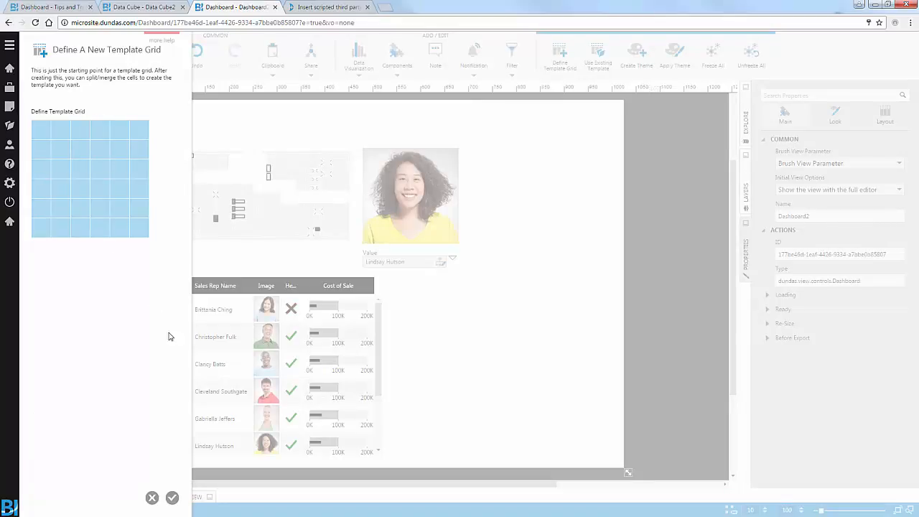
left_click(152, 498)
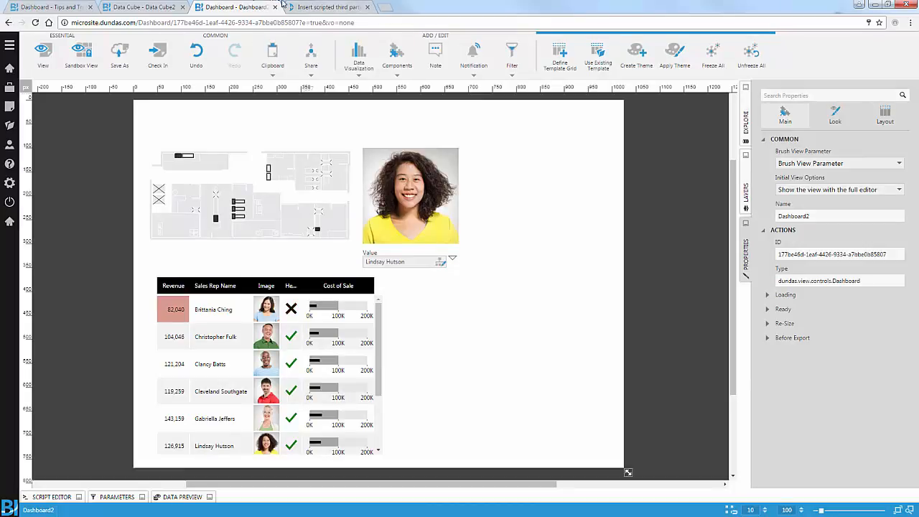
Load the Layout : Expandable Content sample dashboard from its copied URL in the browser tab holding the support article
left_click(333, 7)
left_click(264, 22)
key("ctrl+v")
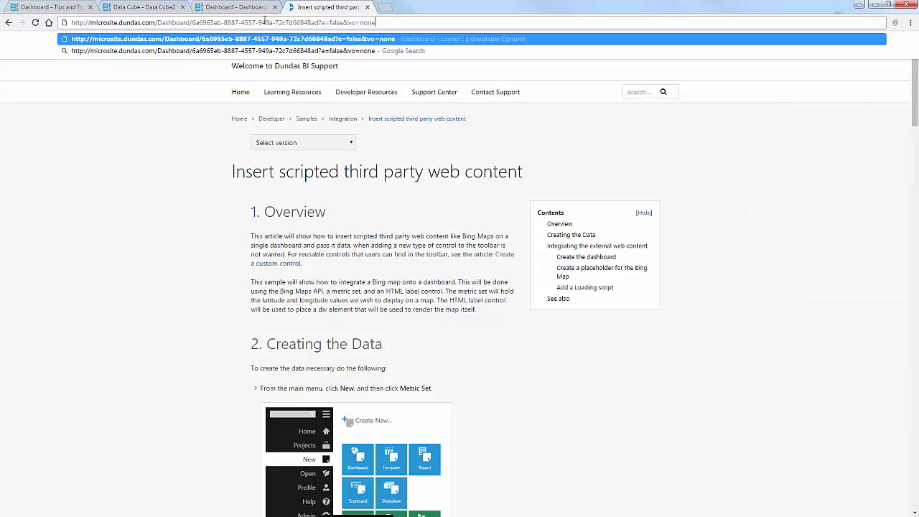
key("Return")
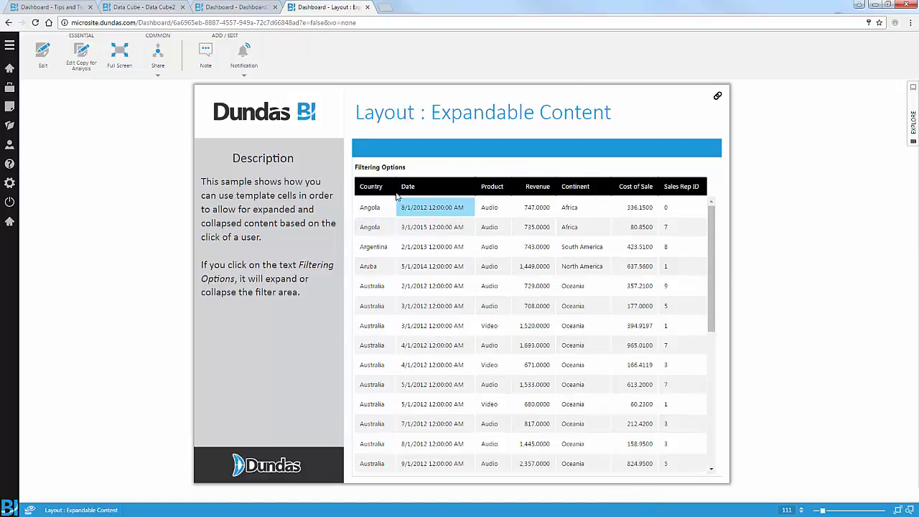
Expand and collapse the Filtering Options area of the sample dashboard, leaving it expanded
left_click(391, 170)
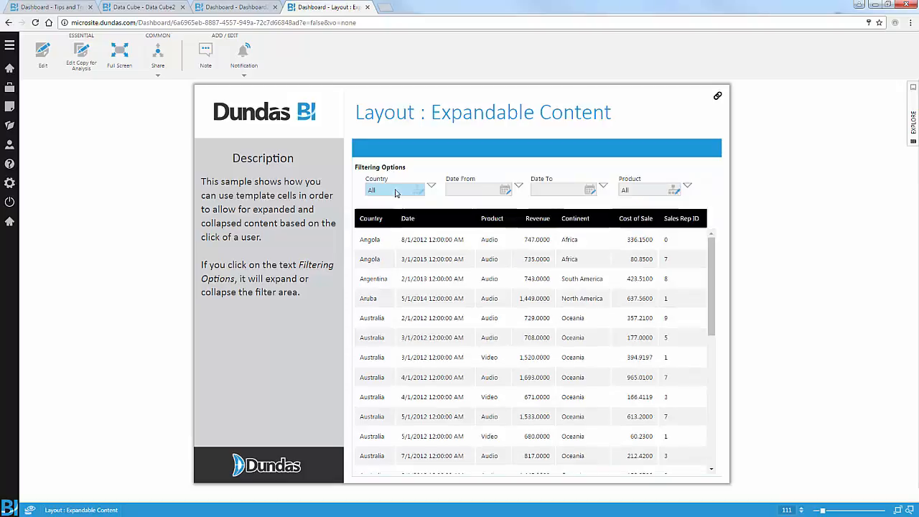
left_click(392, 170)
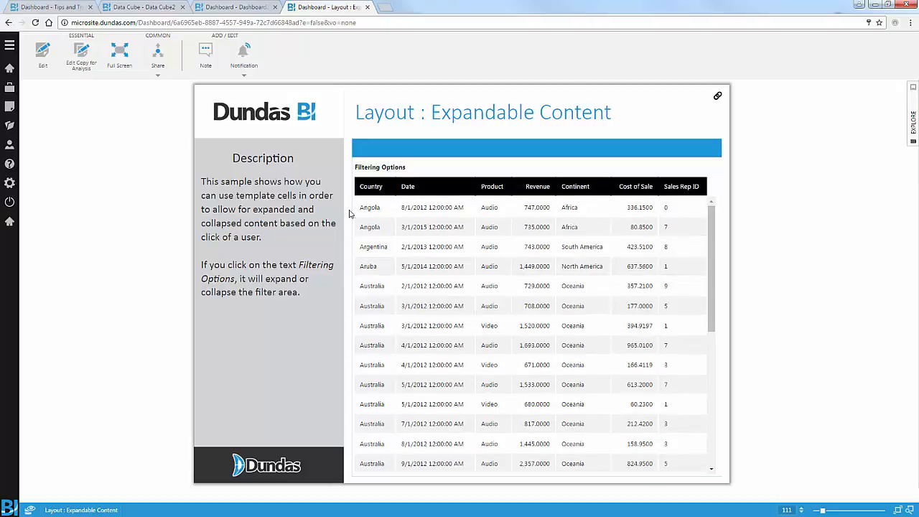
left_click(388, 169)
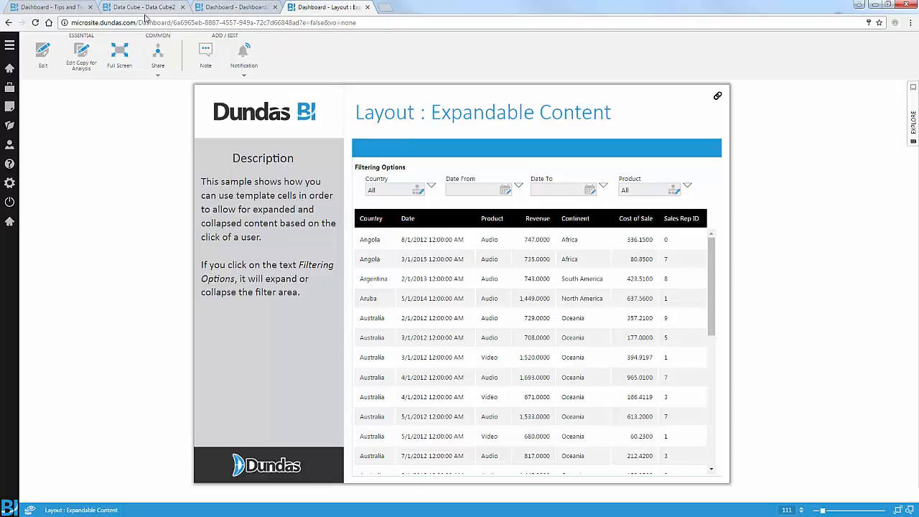
left_click(256, 11)
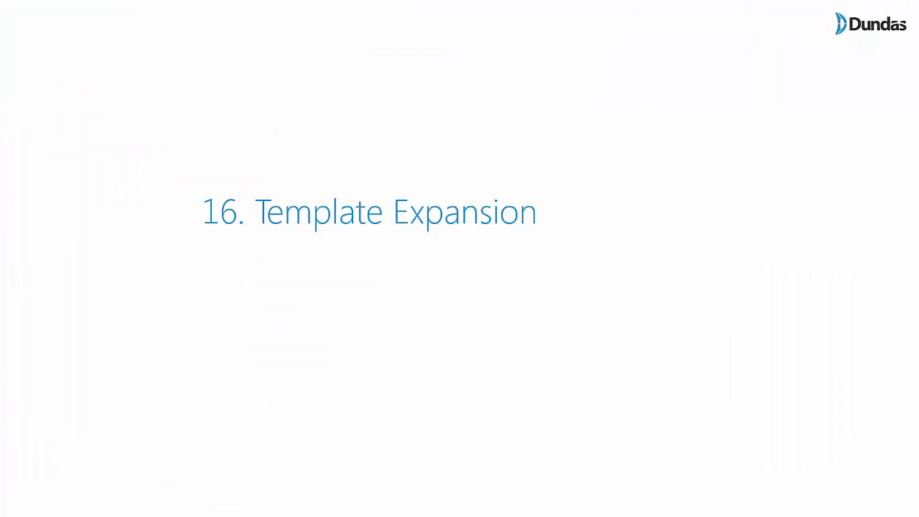
left_click(273, 257)
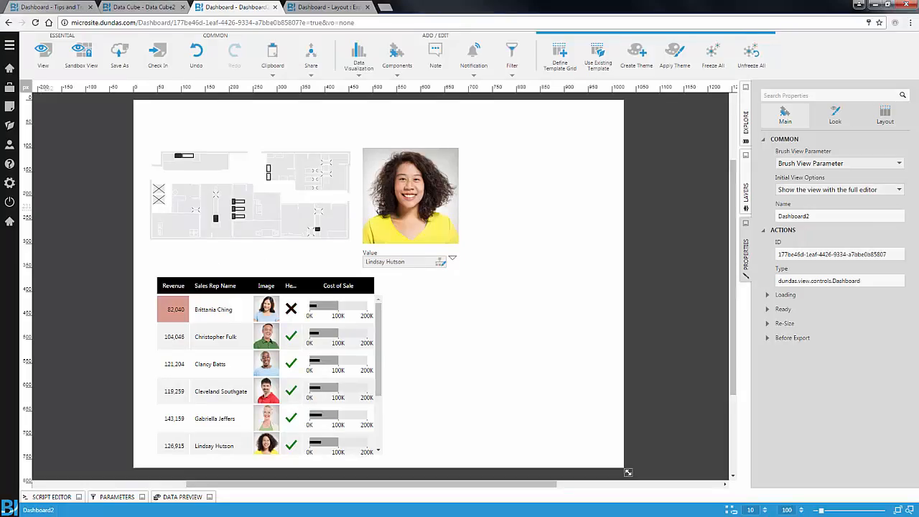
left_click(560, 54)
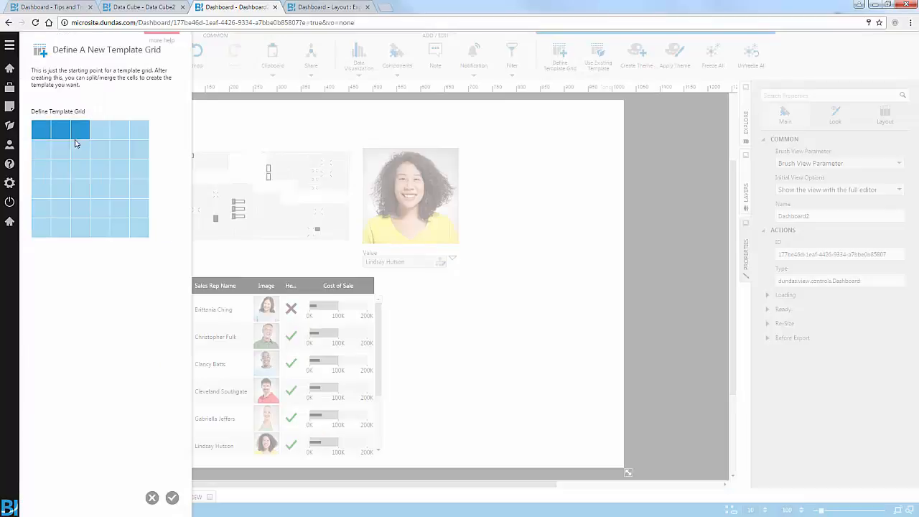
left_click(151, 498)
left_click(746, 134)
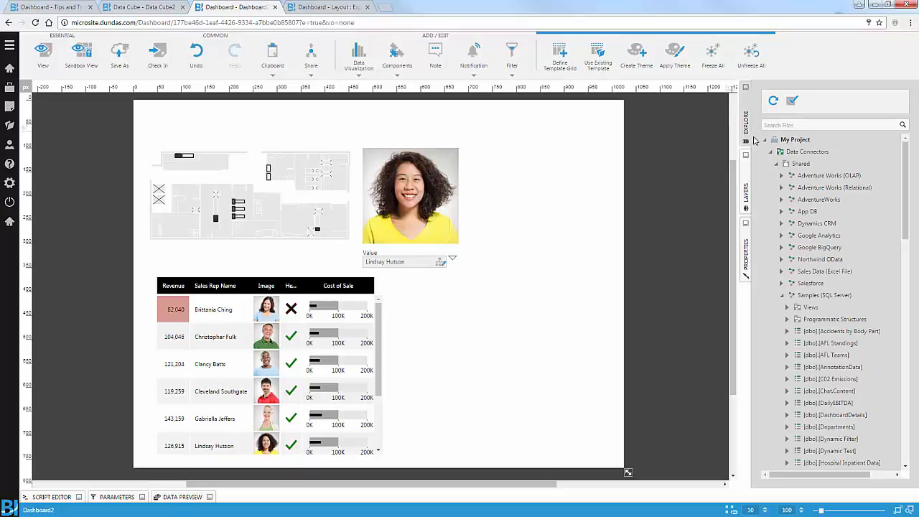
scroll(826, 216, "down", 5)
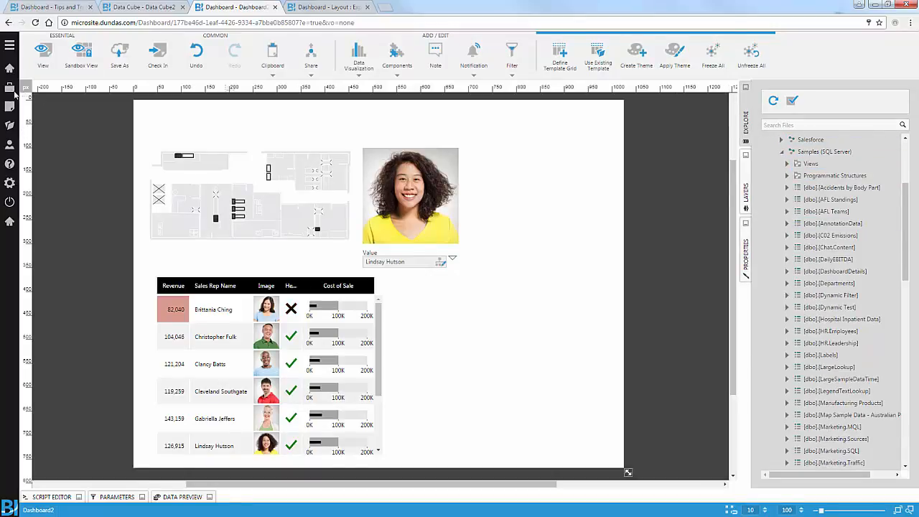
Create a new blank dashboard and define a template grid of two rows by two columns on it
left_click(12, 106)
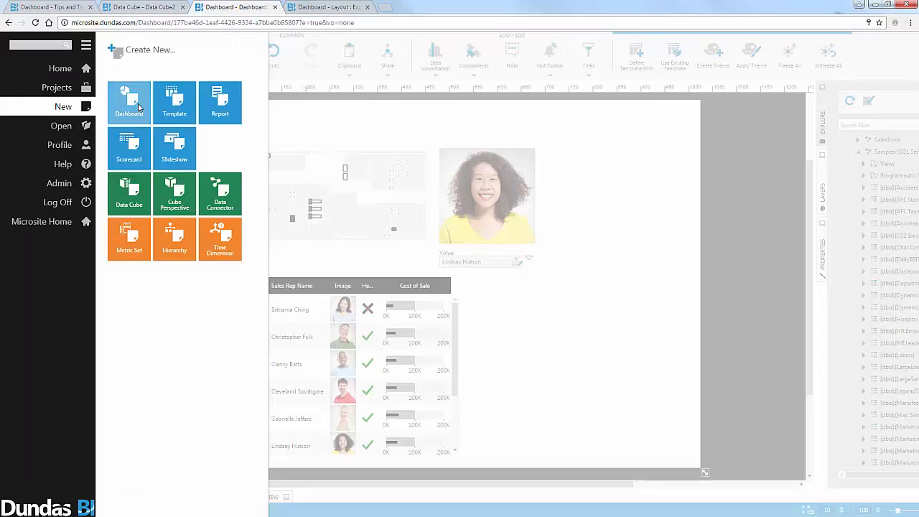
left_click(138, 107)
left_click(296, 97)
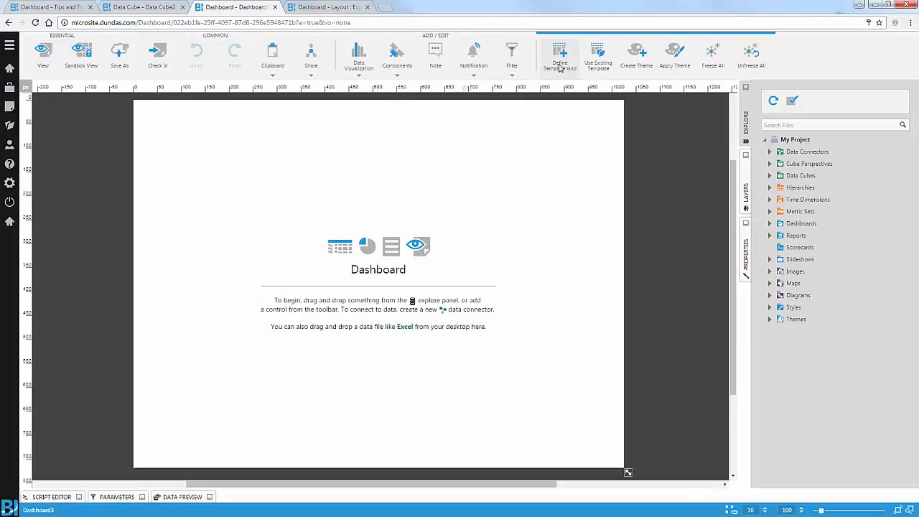
left_click(559, 67)
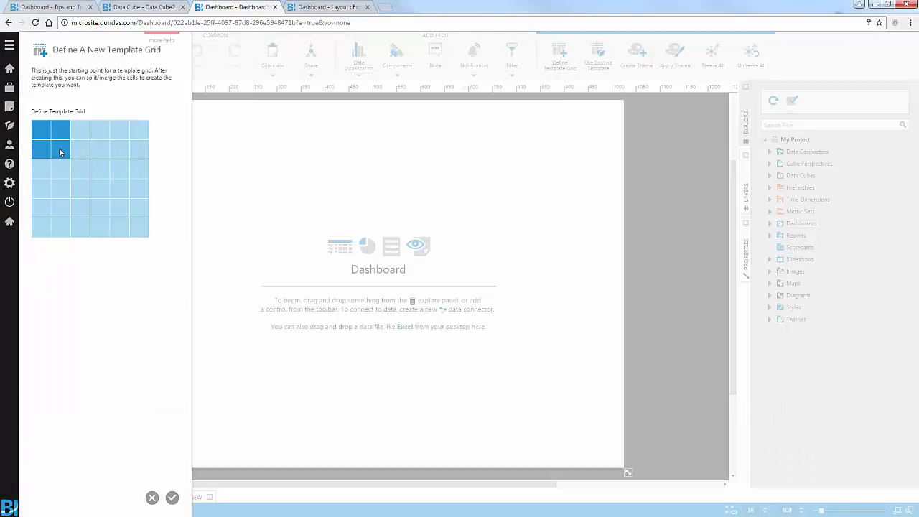
left_click(172, 497)
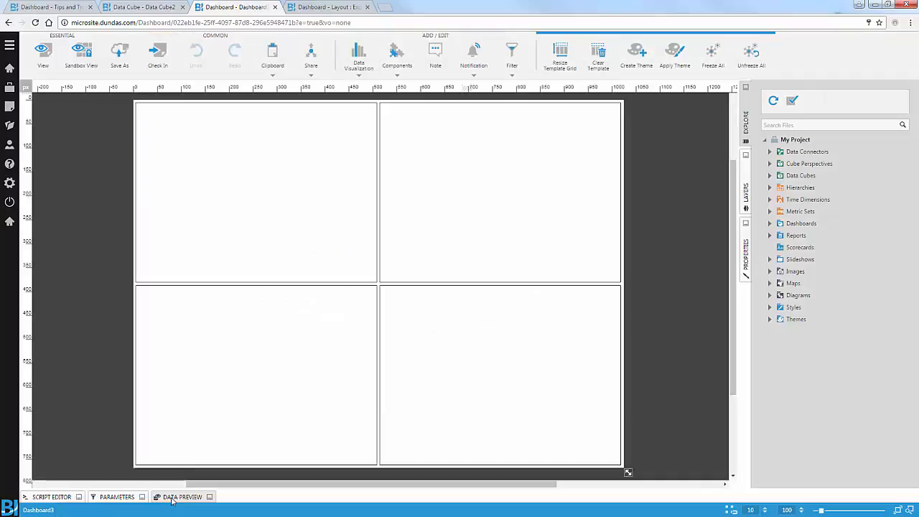
Add a rectangle component that fills the upper-right cell of the template grid
left_click(397, 57)
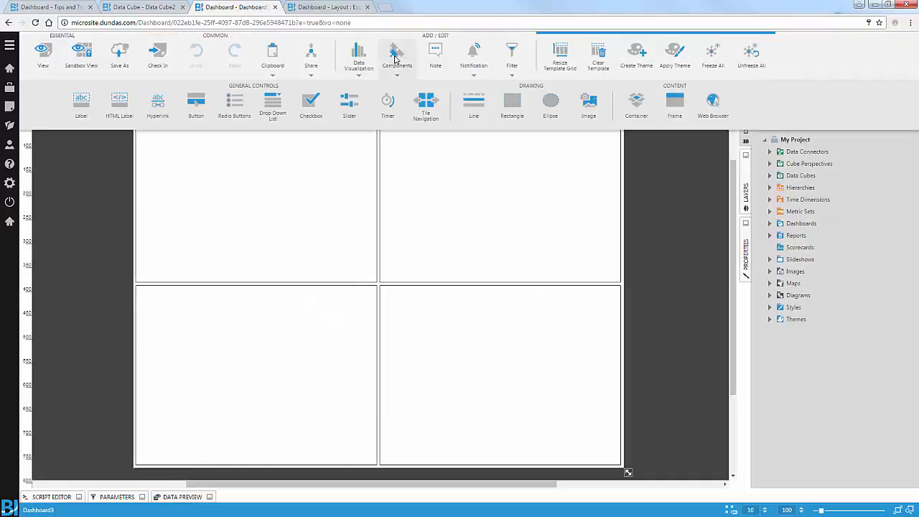
left_click_drag(512, 103, 458, 175)
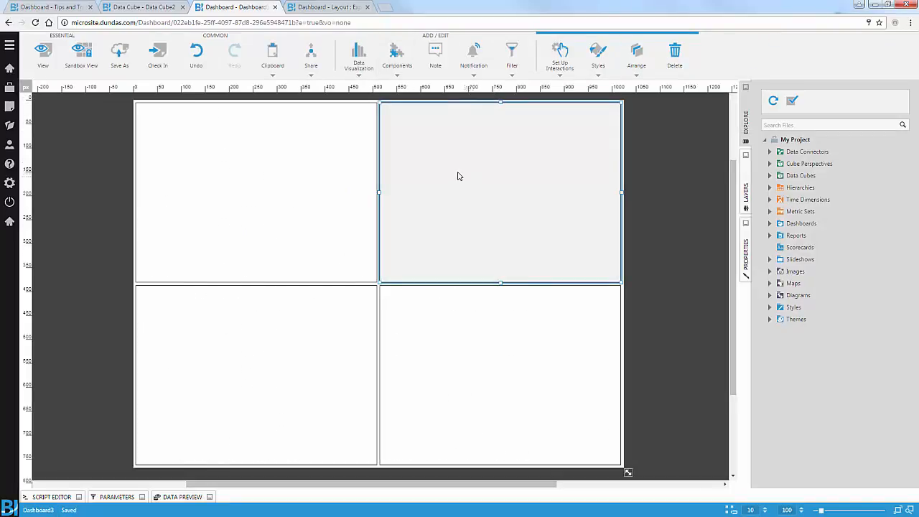
Paste a copy of the rectangle into each of the three empty cells of the template grid
left_click(262, 186)
key("ctrl+v")
left_click(273, 313)
key("ctrl+v")
left_click(435, 301)
key("ctrl+v")
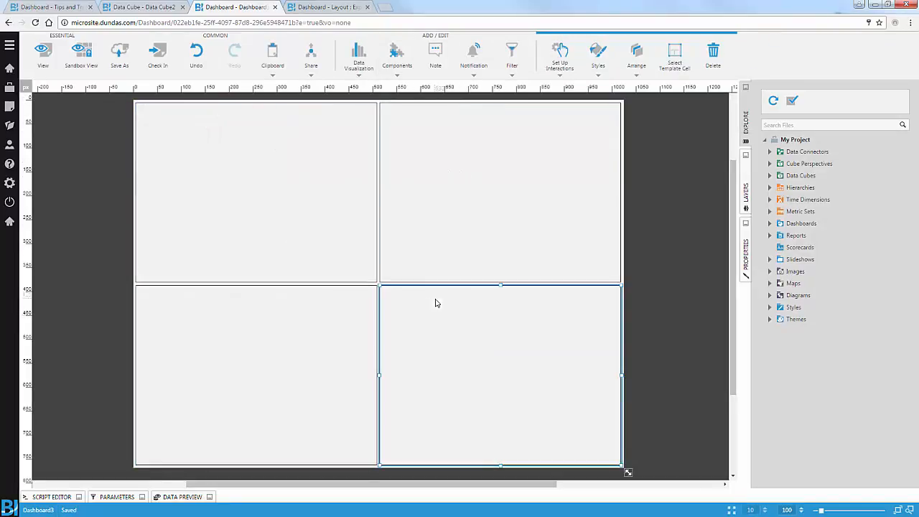
Set the fill of the upper-right rectangle to Blue
left_click(586, 217)
left_click(592, 197)
left_click(746, 253)
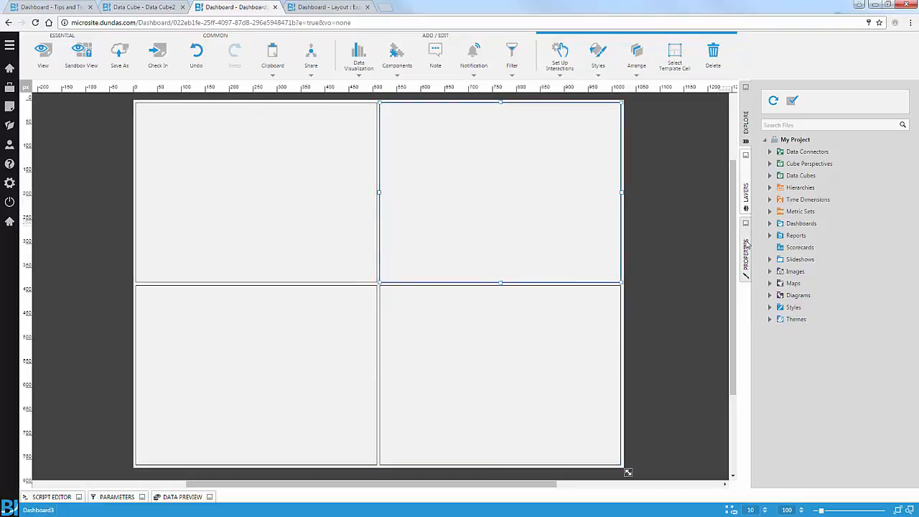
left_click(816, 115)
left_click(810, 191)
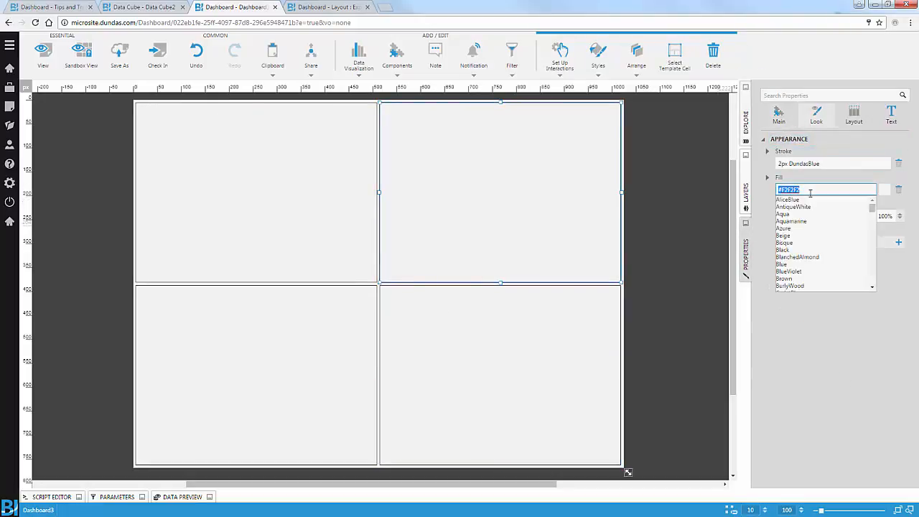
type("Blue")
Fill the lower-right rectangle with Red and the lower-left rectangle with Yellow
left_click(472, 352)
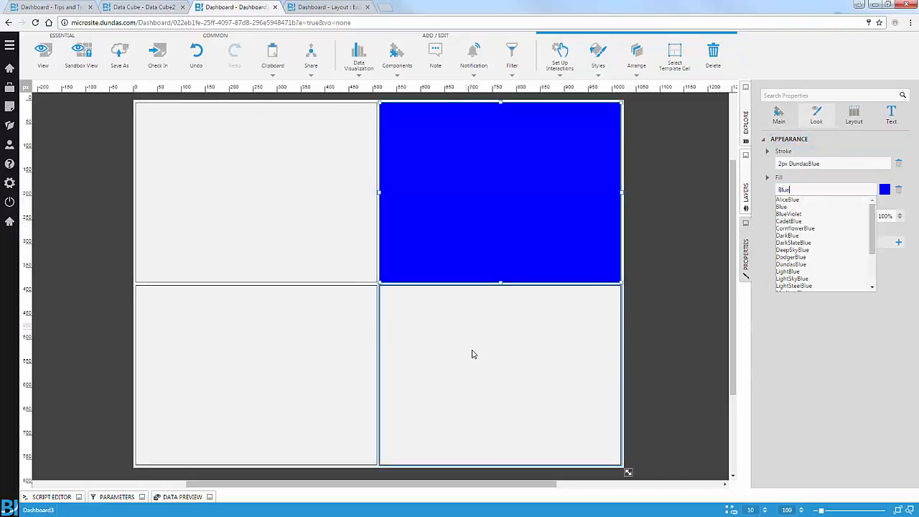
left_click(834, 188)
type("Red")
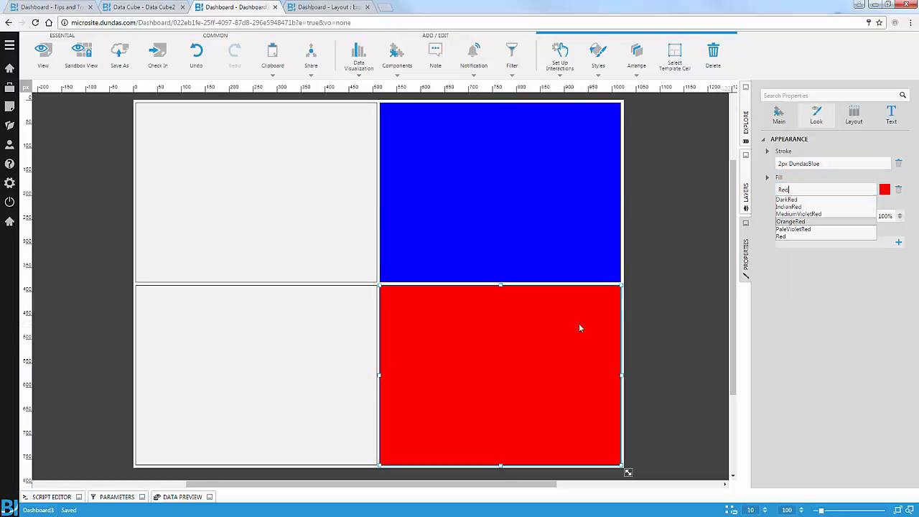
left_click(341, 343)
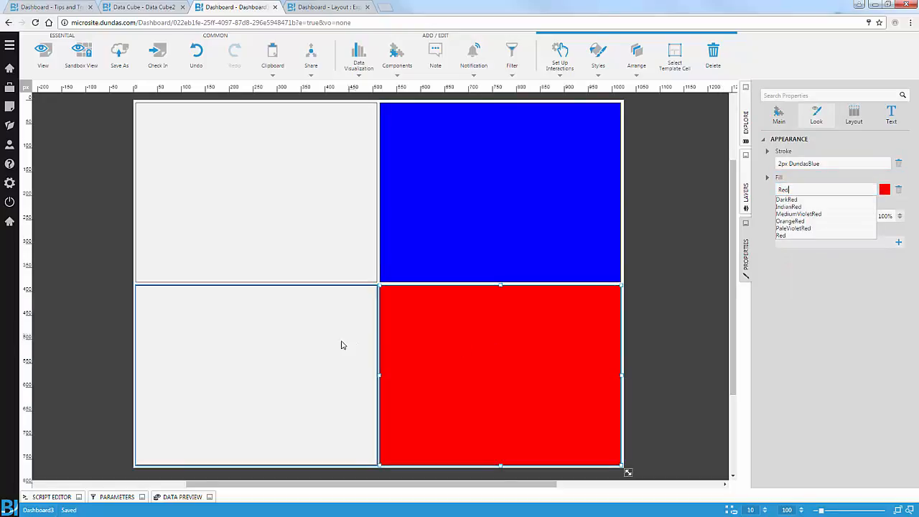
left_click(818, 188)
type("Yellow")
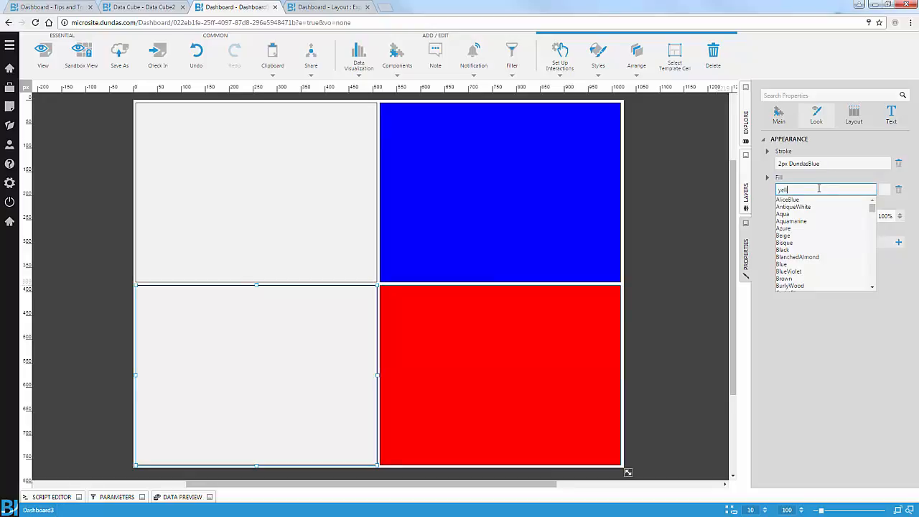
Set the fill of the upper-left rectangle to Green
left_click(337, 226)
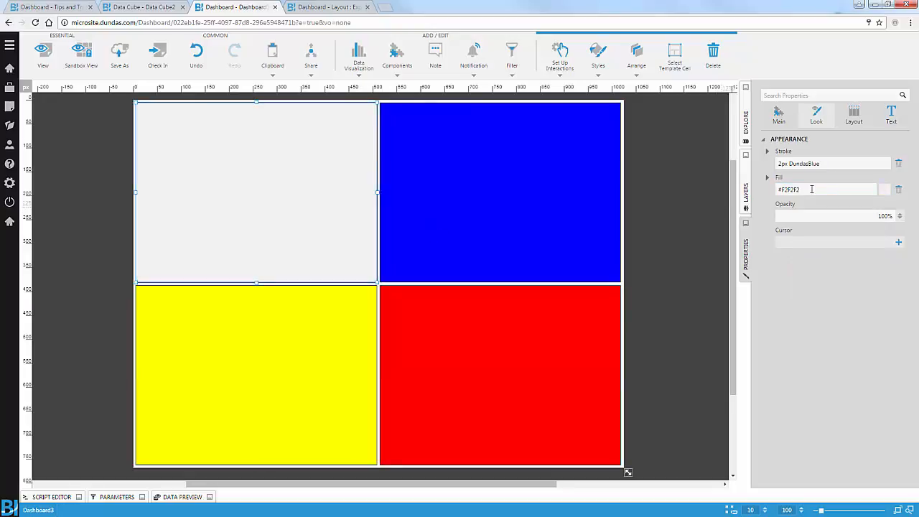
left_click_drag(811, 189, 624, 188)
type("gr")
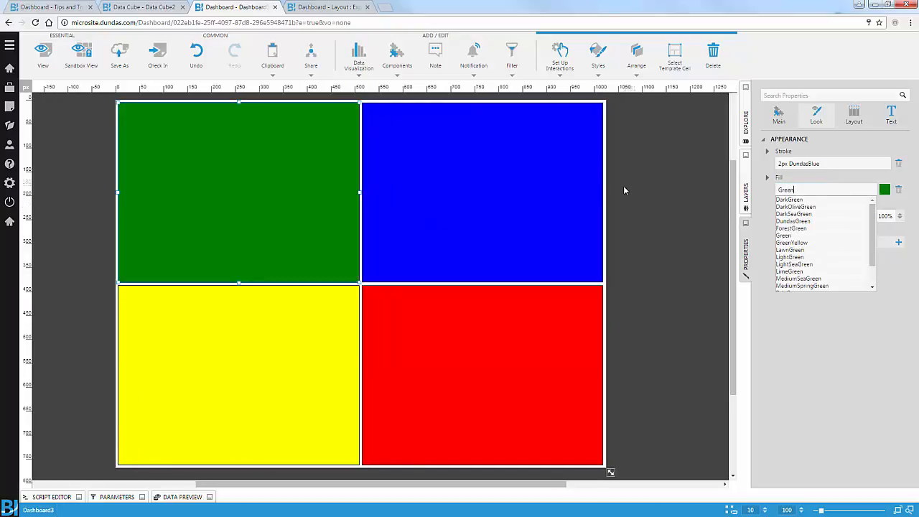
Set the dashboard's re-size mode to responsive
left_click(675, 194)
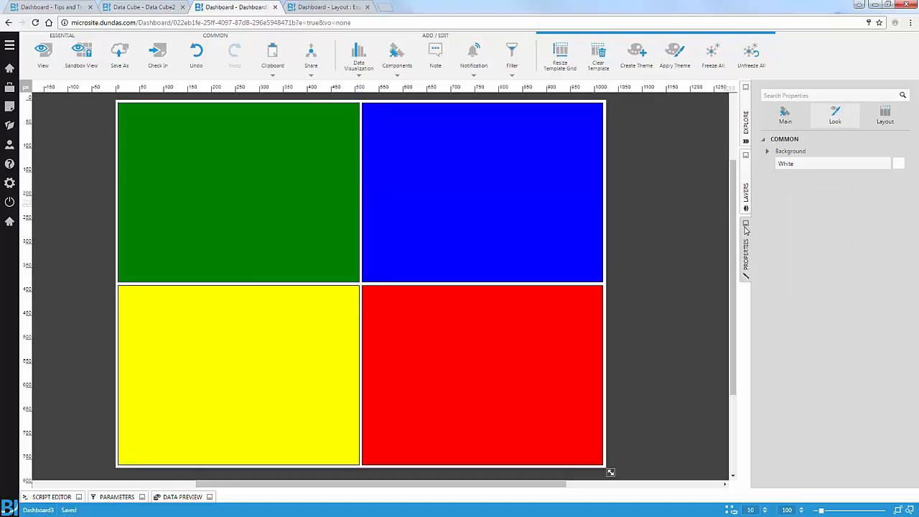
left_click(786, 116)
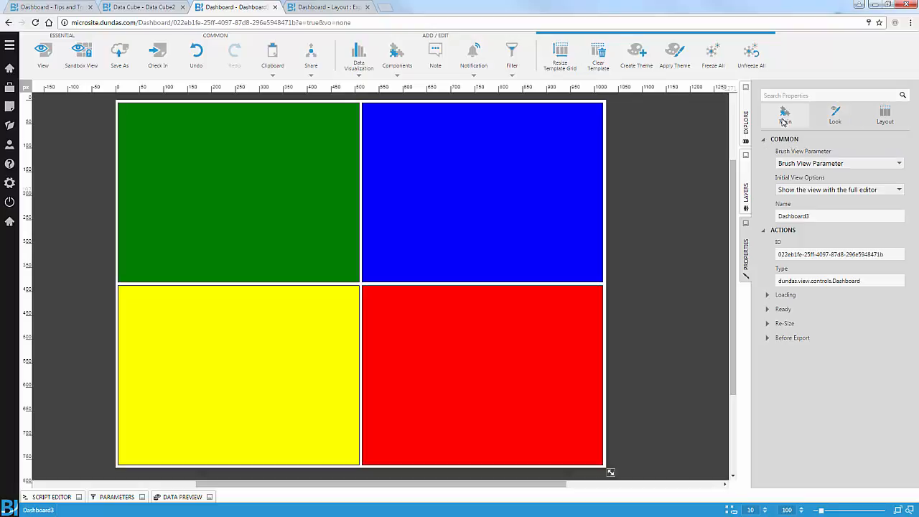
left_click(885, 120)
left_click(818, 191)
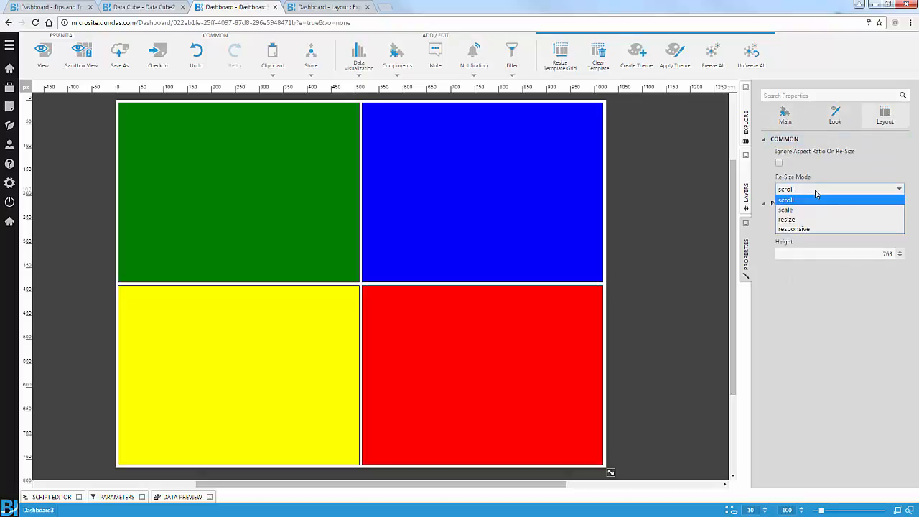
left_click(802, 229)
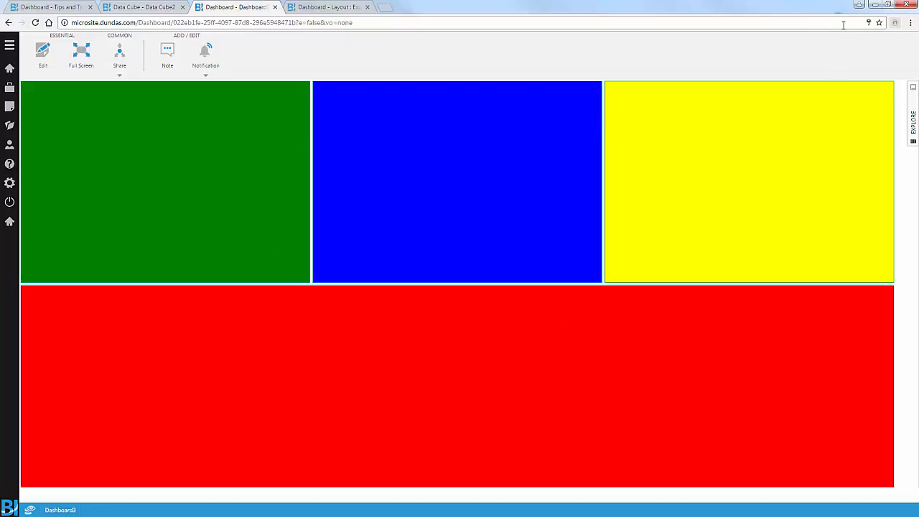
Preview the dashboard at phone width with the browser's developer-tools device emulation and look through the stacked rectangles
key("F12")
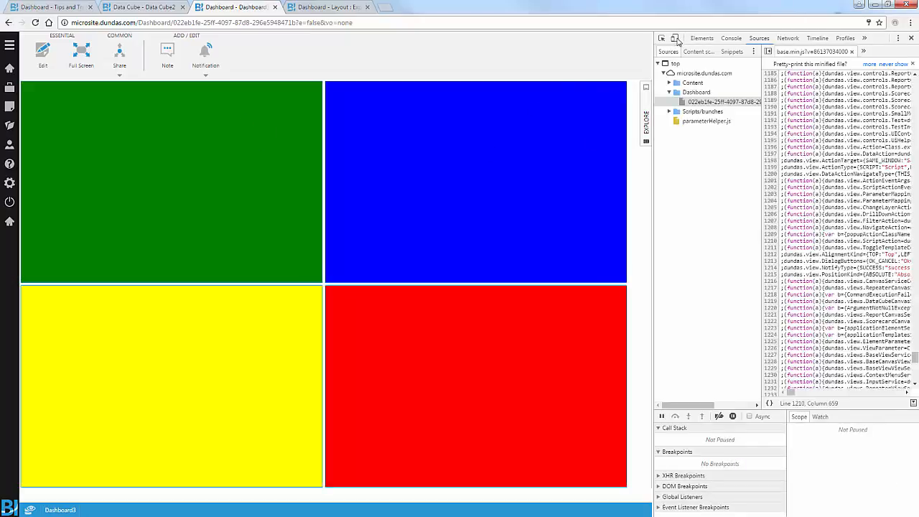
left_click(676, 40)
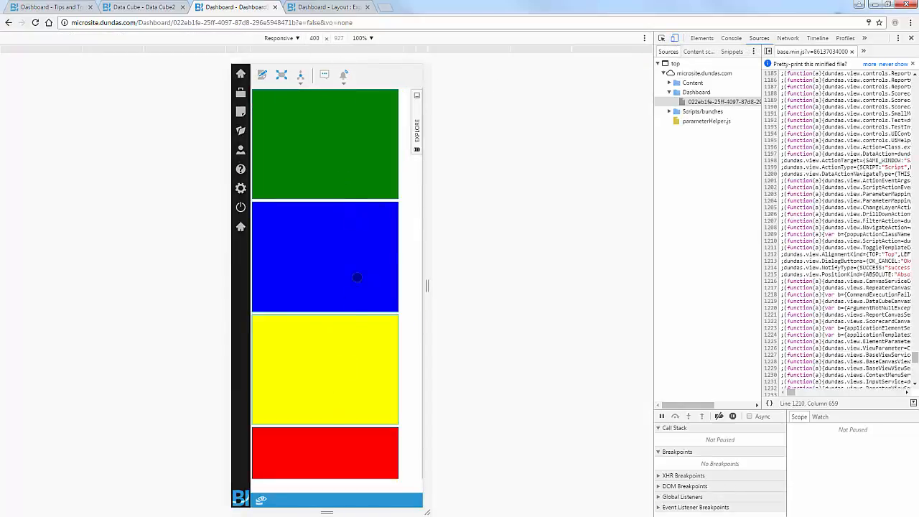
scroll(372, 166, "down", 1)
scroll(375, 172, "up", 1)
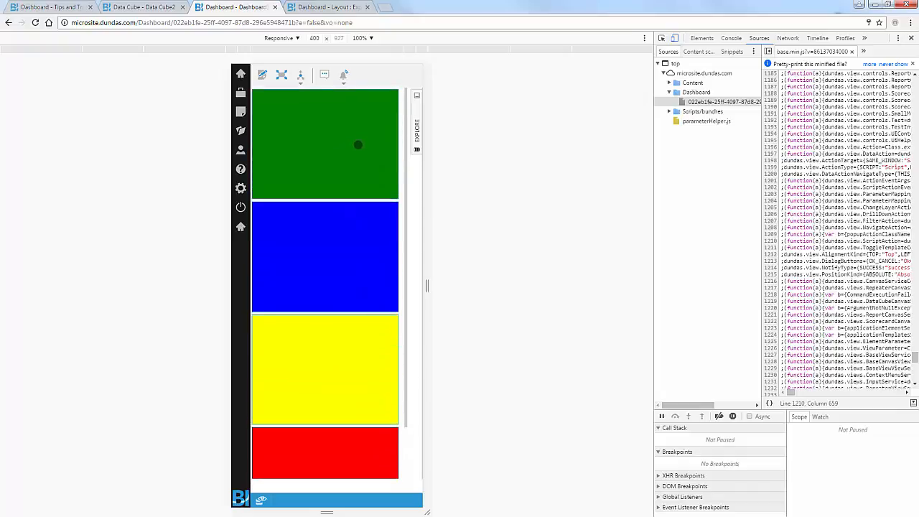
Emulate an iPad to check the responsive layout, then close the developer tools and return to editing the dashboard
left_click(295, 41)
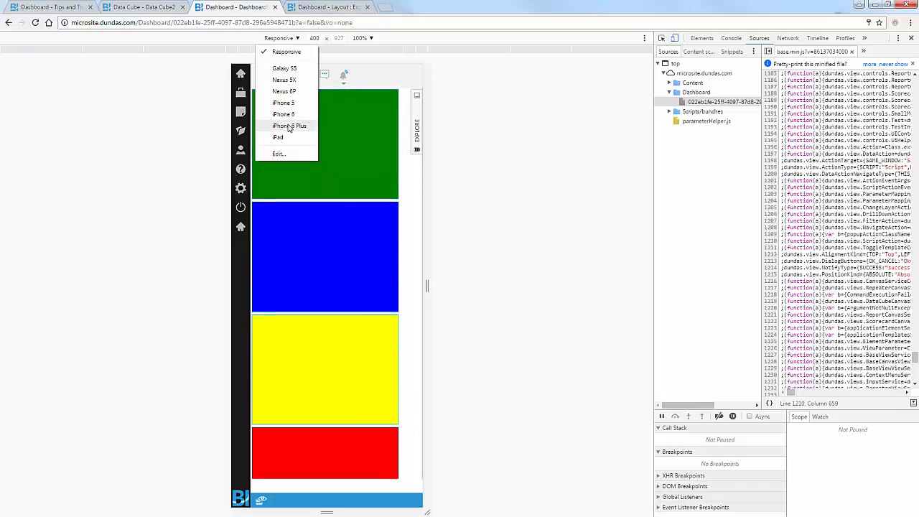
left_click(293, 139)
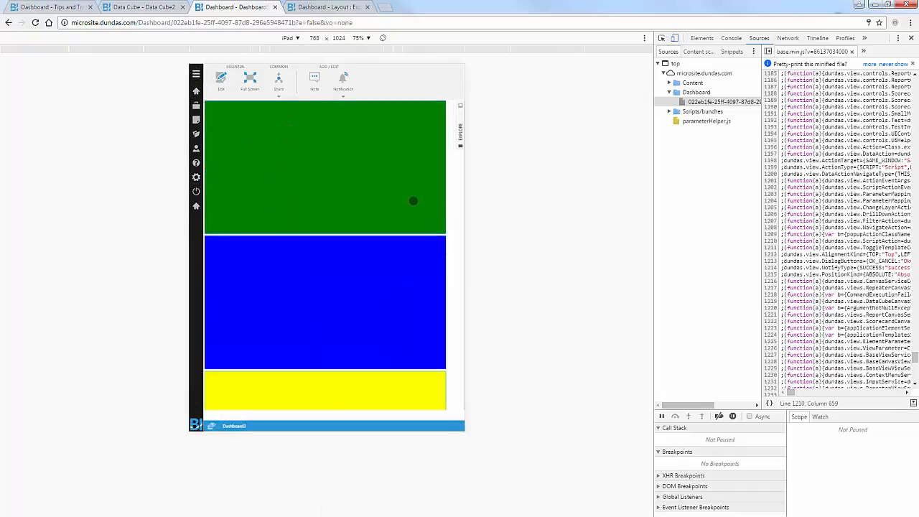
scroll(413, 179, "down", 3)
scroll(413, 179, "down", 2)
scroll(412, 179, "up", 4)
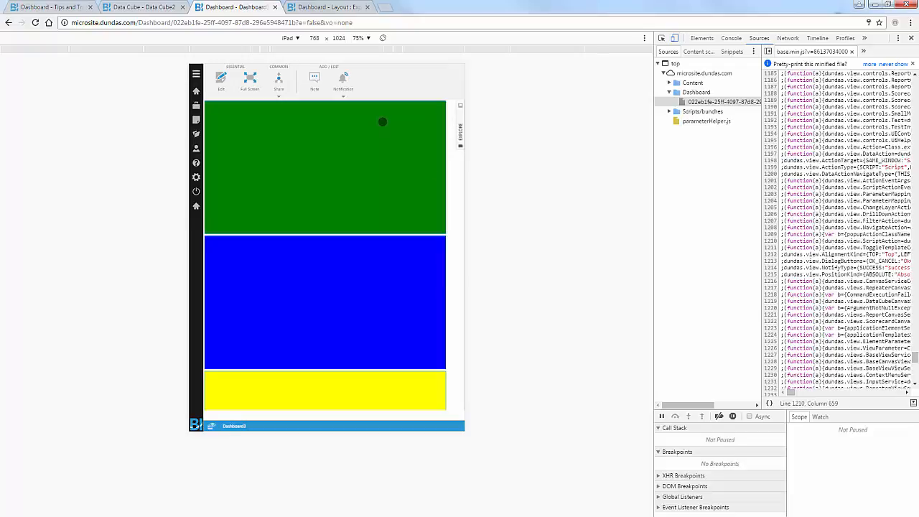
left_click(911, 38)
left_click(42, 51)
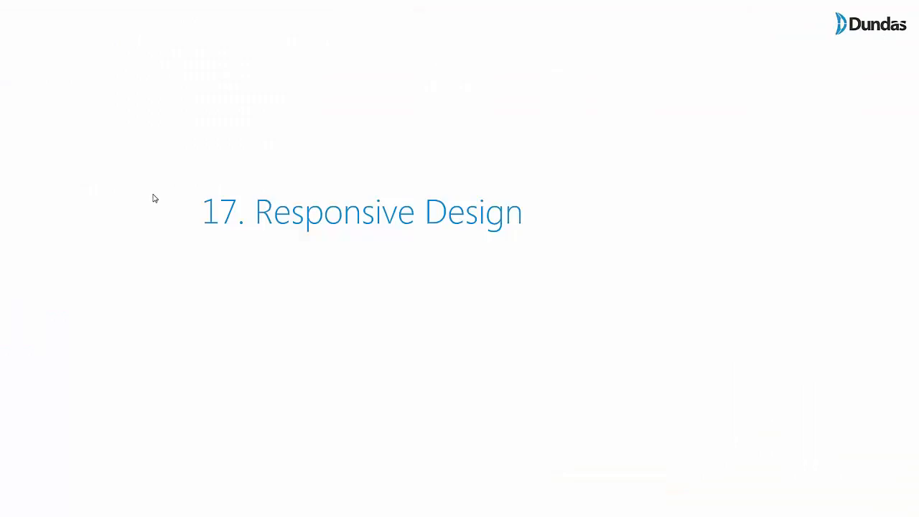
left_click(153, 193)
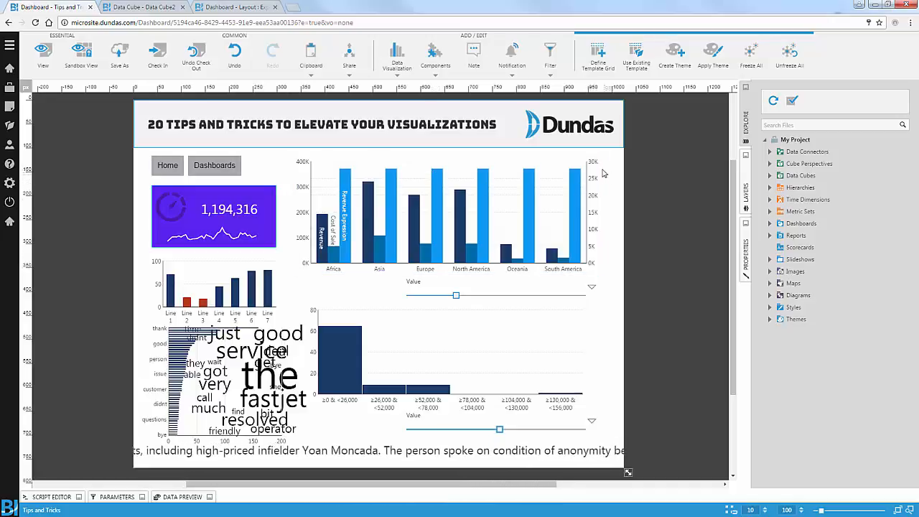
Add a narrow label reading Help in the upper-right corner of the Tips and Tricks dashboard's header
left_click(433, 63)
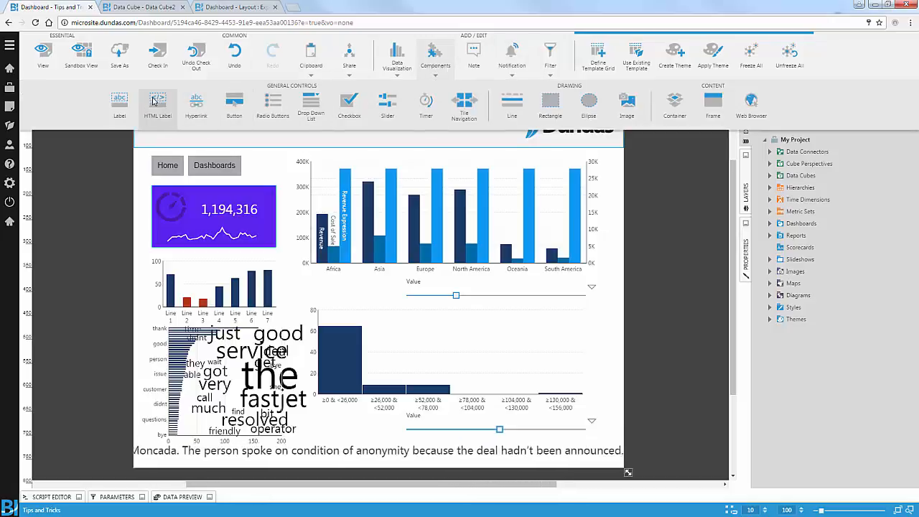
left_click_drag(121, 104, 606, 109)
double_click(607, 107)
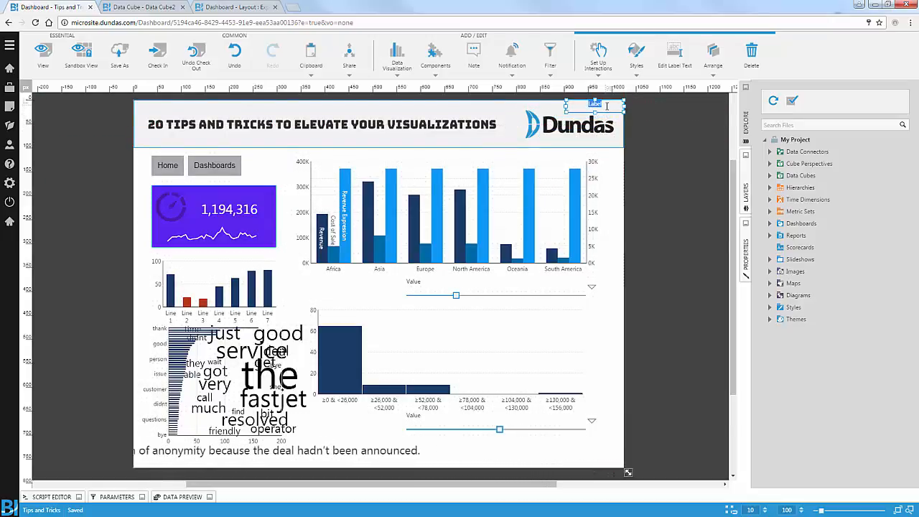
type("Help")
left_click_drag(561, 102, 588, 106)
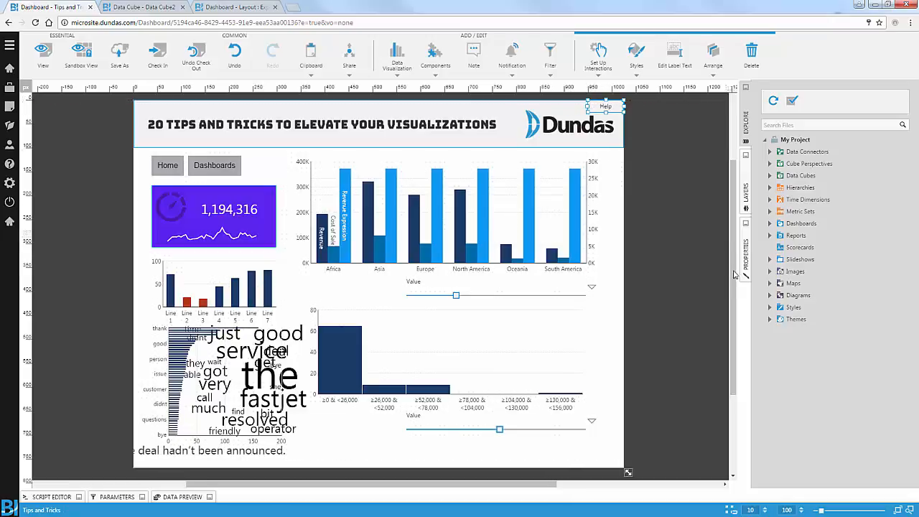
Set the Help label's cursor to pointer and check it in view mode before returning to editing
left_click(745, 262)
left_click(815, 117)
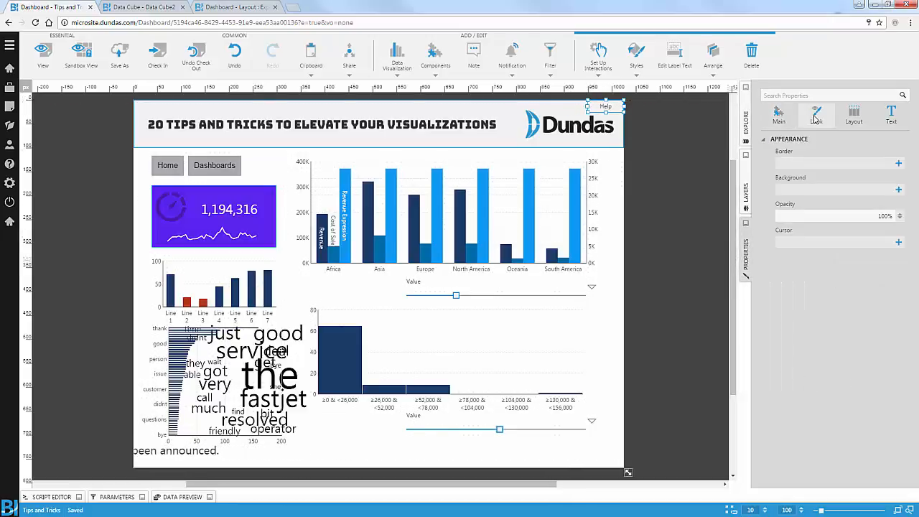
left_click(801, 243)
scroll(800, 301, "down", 5)
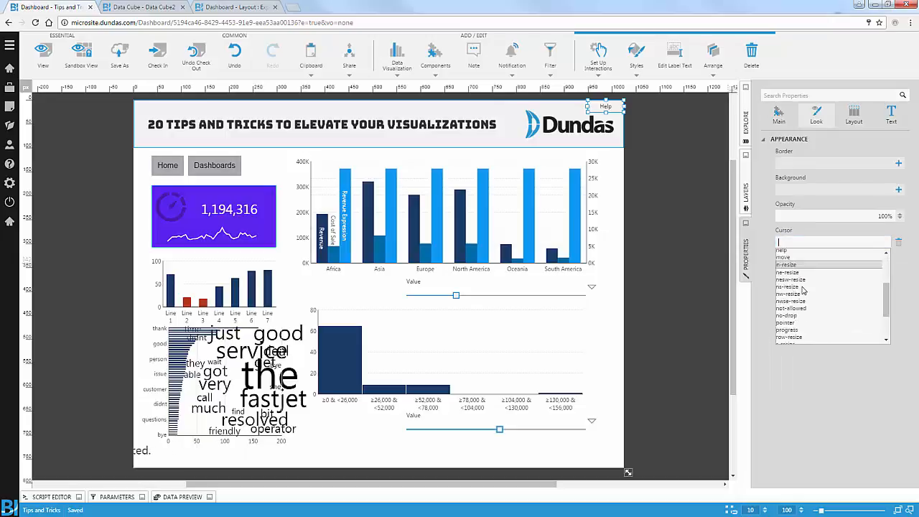
left_click(795, 301)
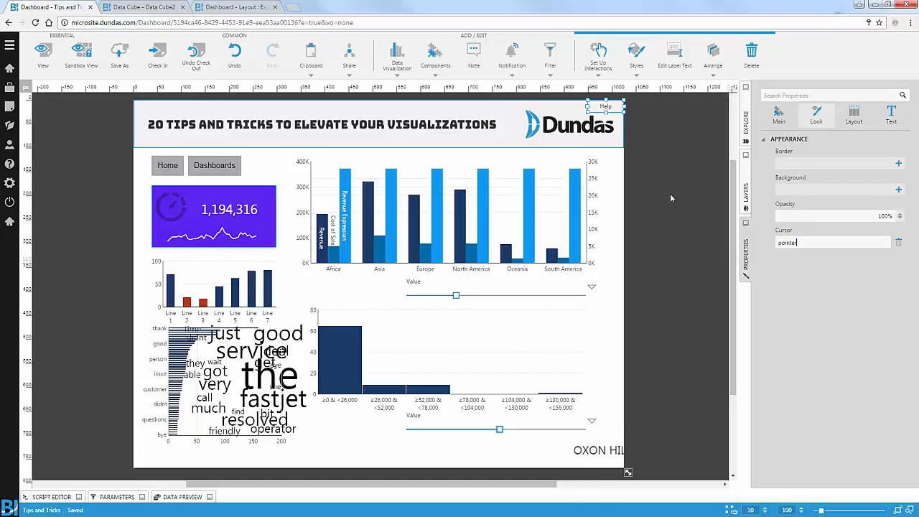
left_click(43, 56)
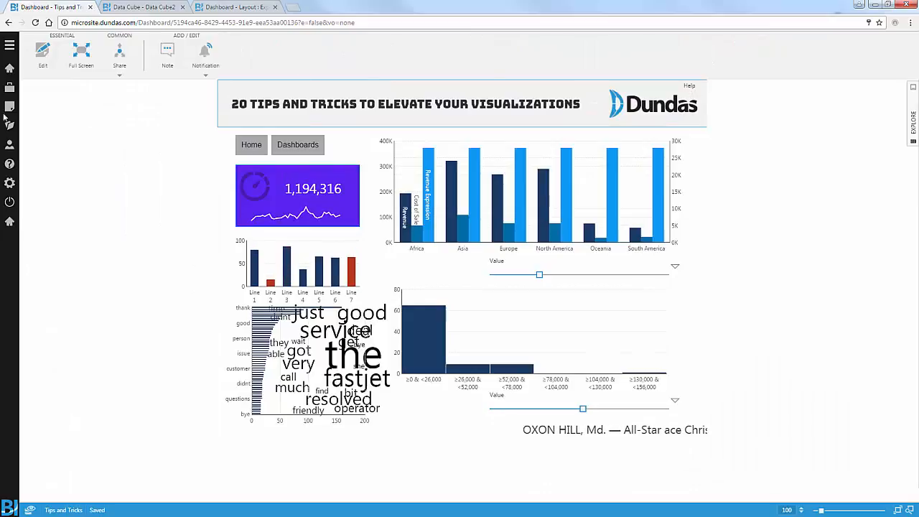
left_click(43, 60)
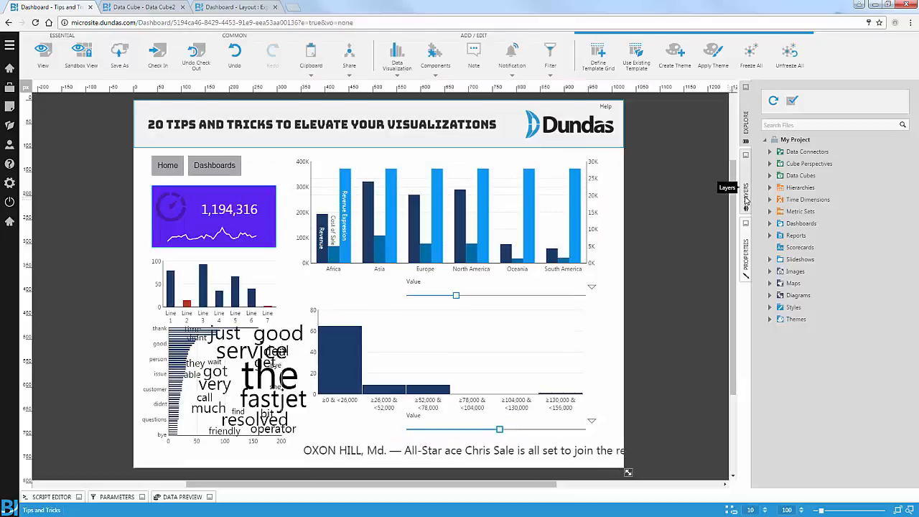
Add a new layer to the dashboard and name it Help
left_click(744, 195)
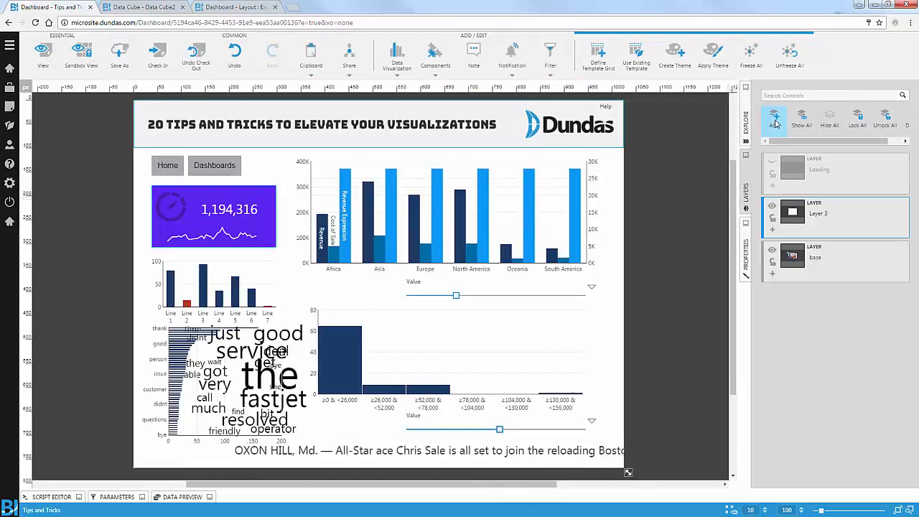
left_click(820, 211)
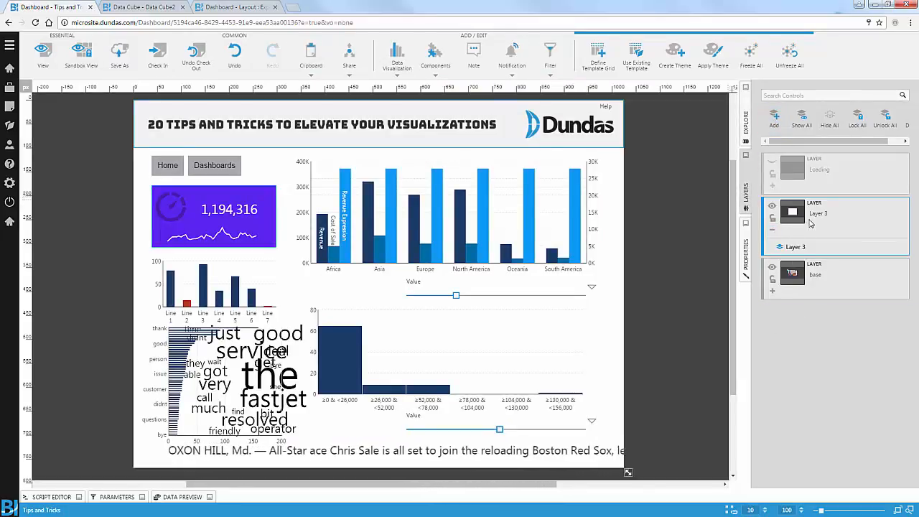
double_click(823, 213)
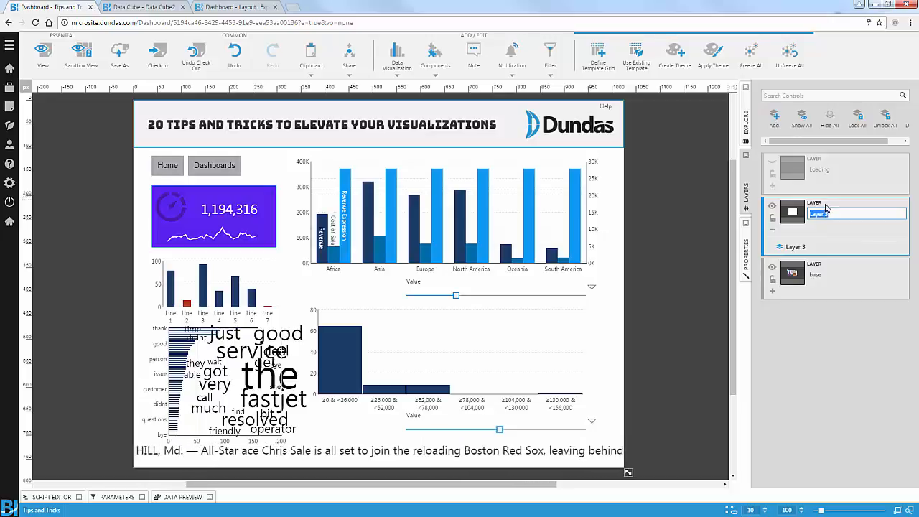
type("Help")
key("Return")
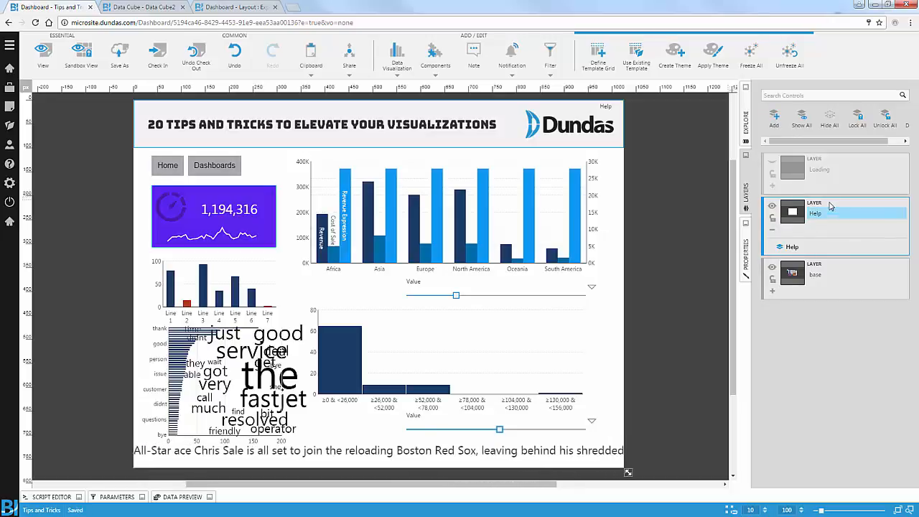
Move the Help layer above the Loading layer, and put it back below it
left_click_drag(829, 207, 836, 163)
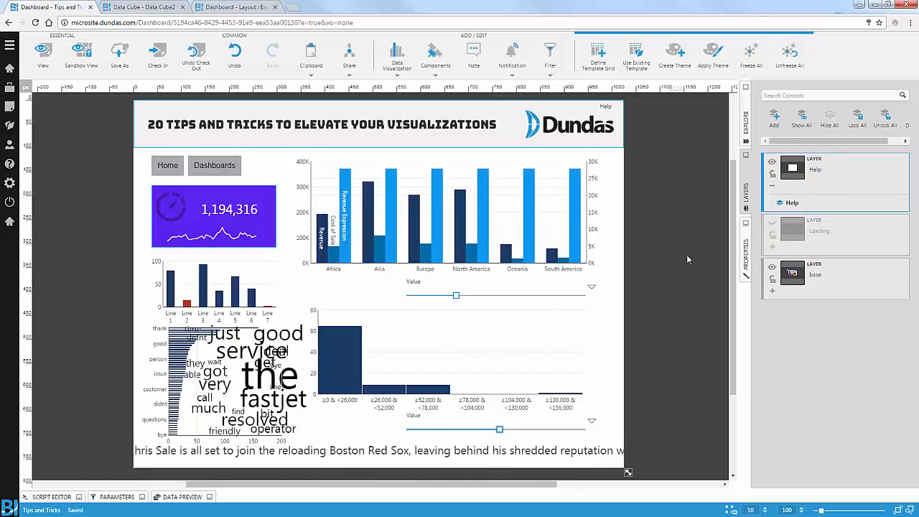
left_click_drag(813, 207, 836, 211)
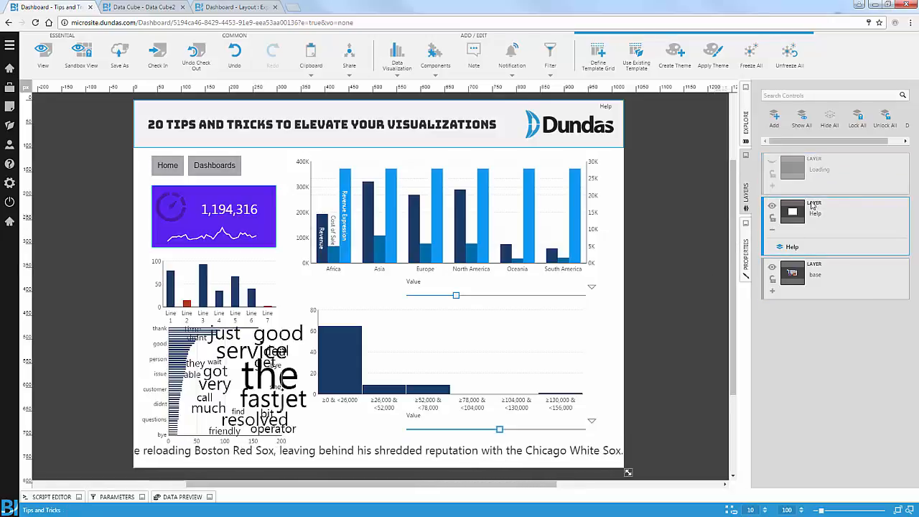
Add a rectangle to the Help layer and stretch it over the whole dashboard area below the header
left_click(435, 55)
left_click(550, 117)
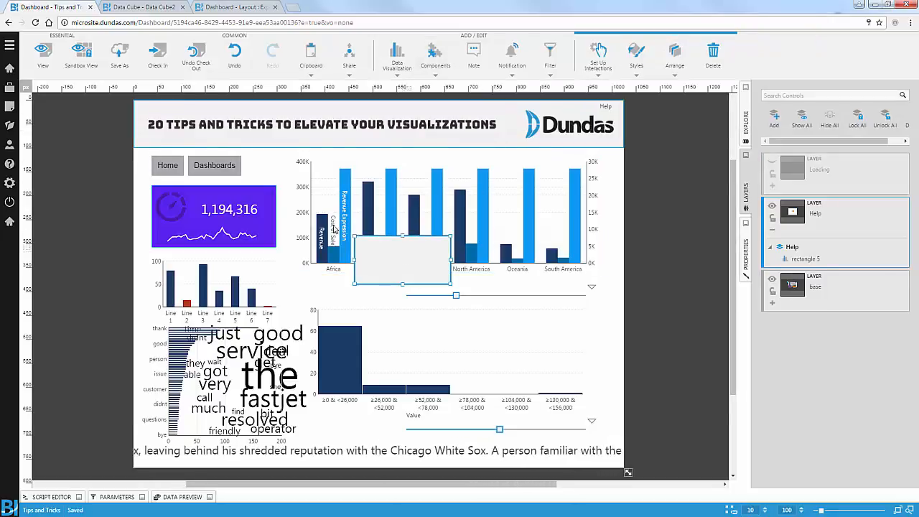
left_click_drag(407, 252, 188, 167)
left_click_drag(241, 193, 623, 466)
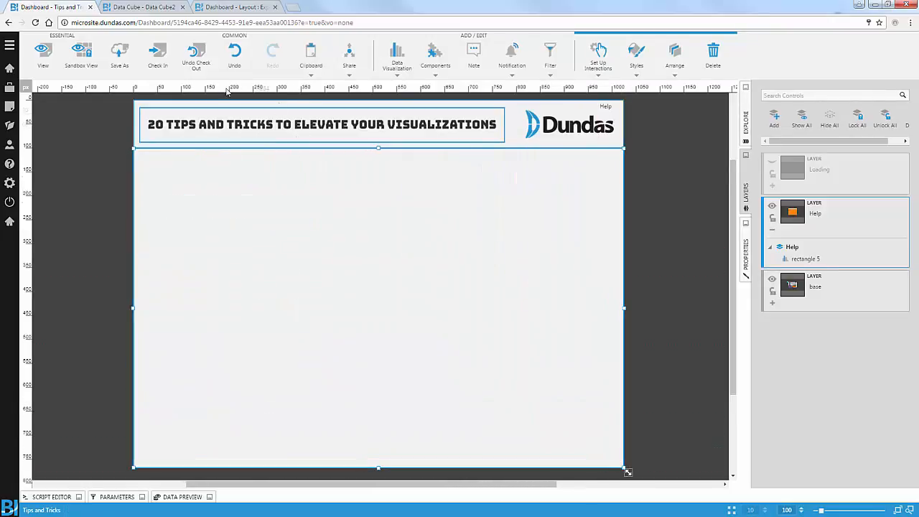
Set the overlay rectangle's fill to Black and its opacity to 90%
left_click(749, 247)
left_click(808, 190)
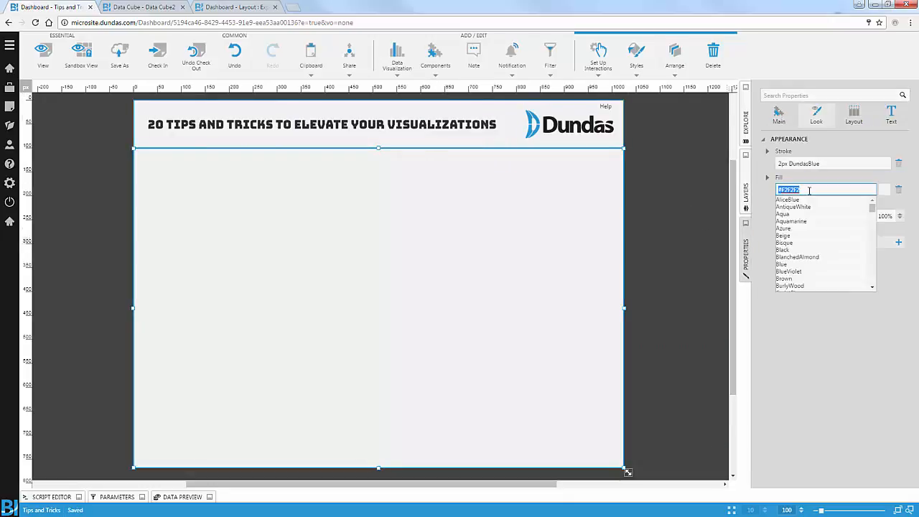
type("bl")
key("Return")
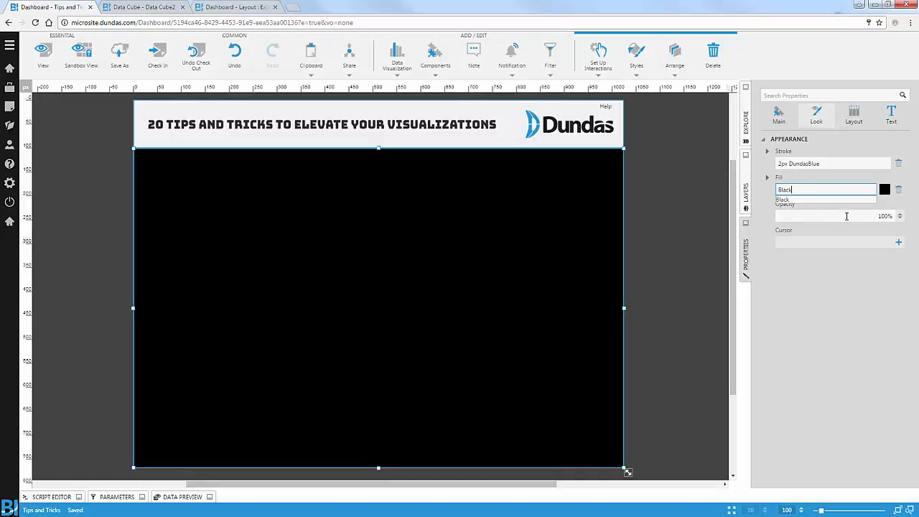
left_click(855, 219)
key("Return")
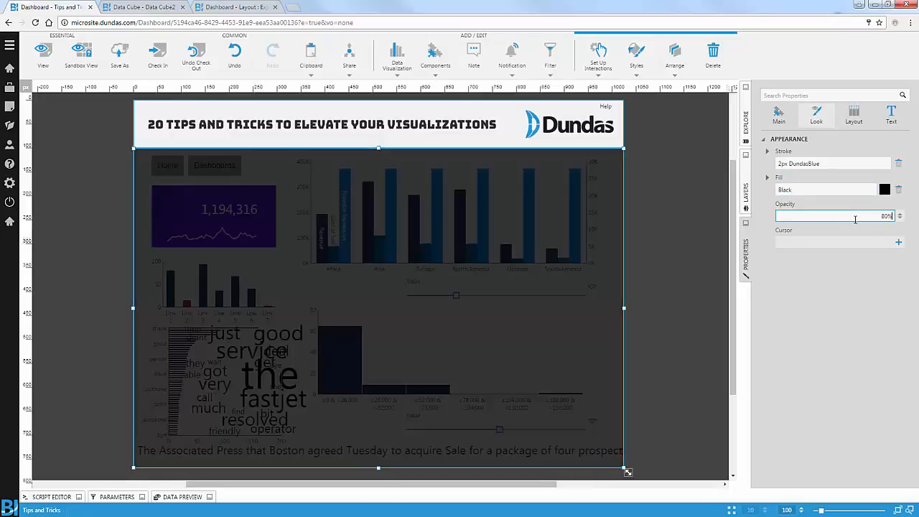
type("9")
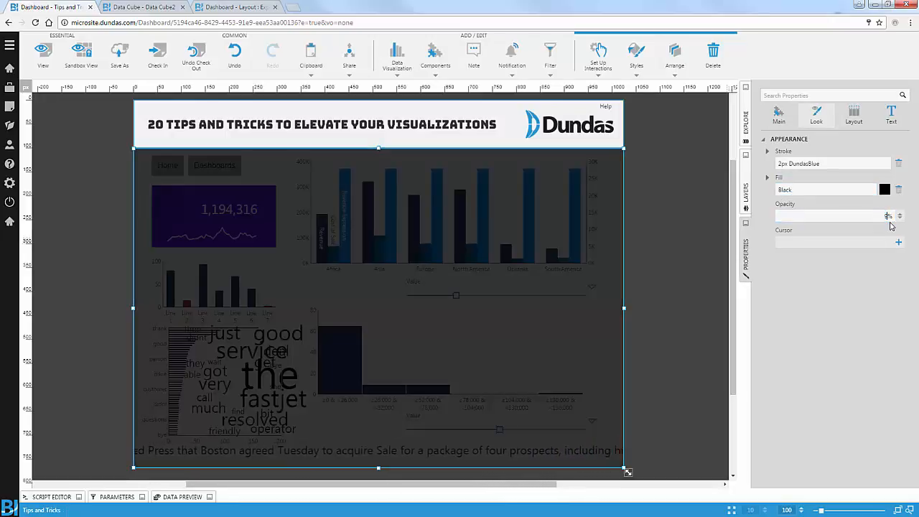
type("0")
key("Return")
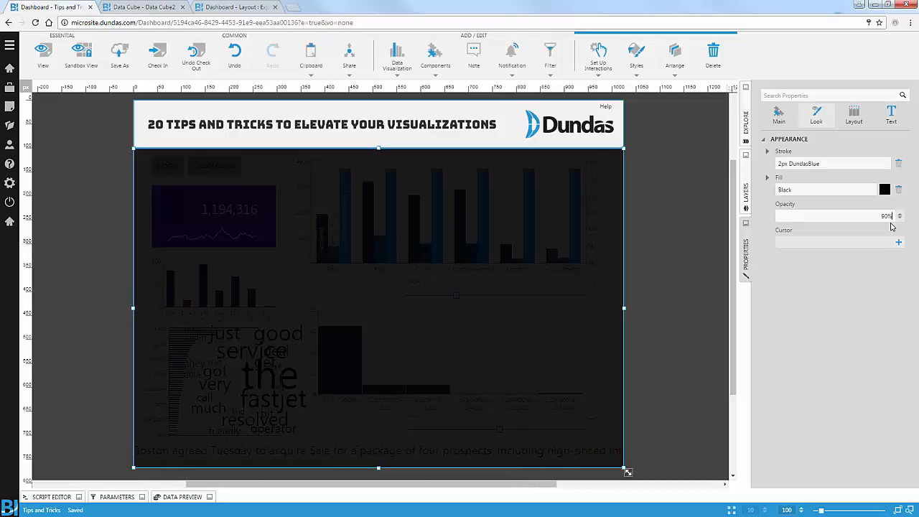
left_click(655, 157)
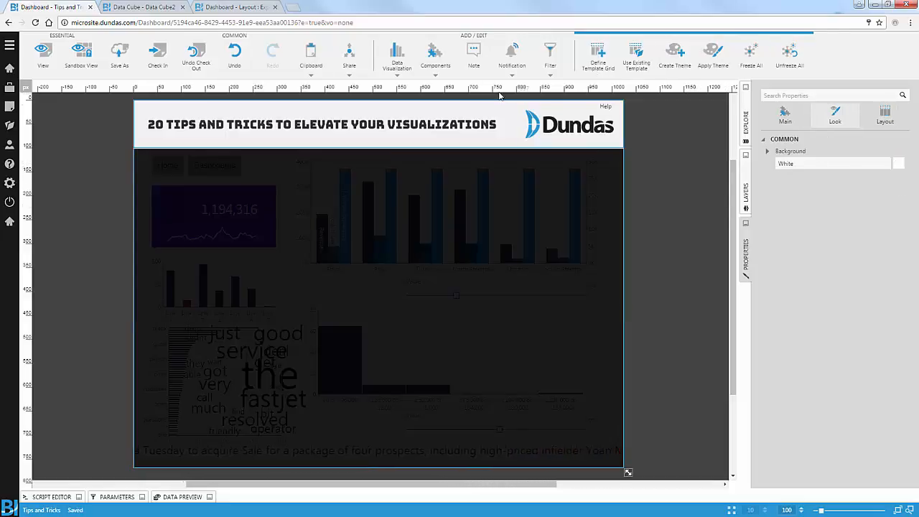
Add a large label over the regional column chart and paste the copied "Once upon a midnight dreary" verses as its text
left_click(435, 54)
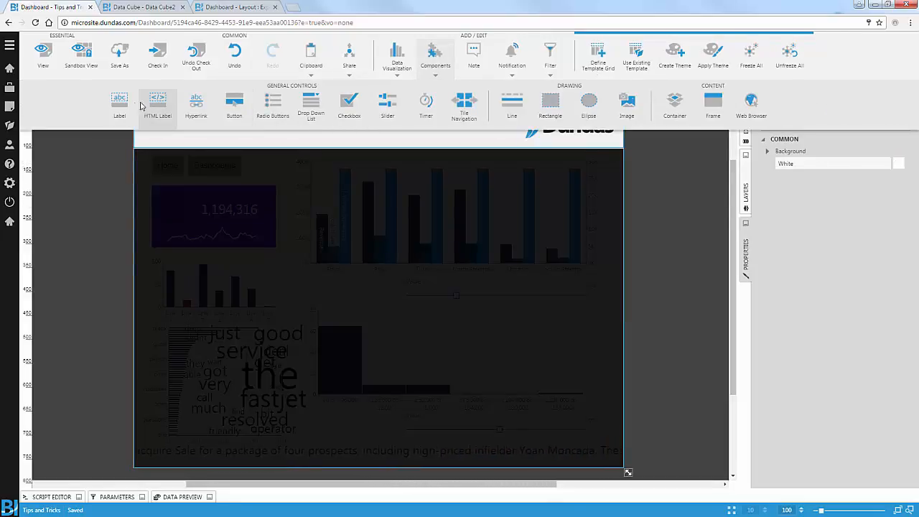
left_click_drag(123, 107, 598, 273)
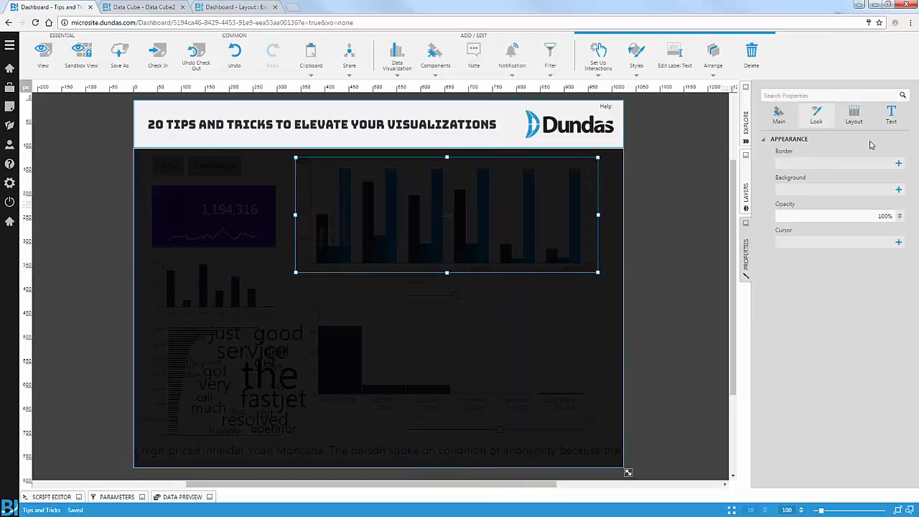
left_click(891, 115)
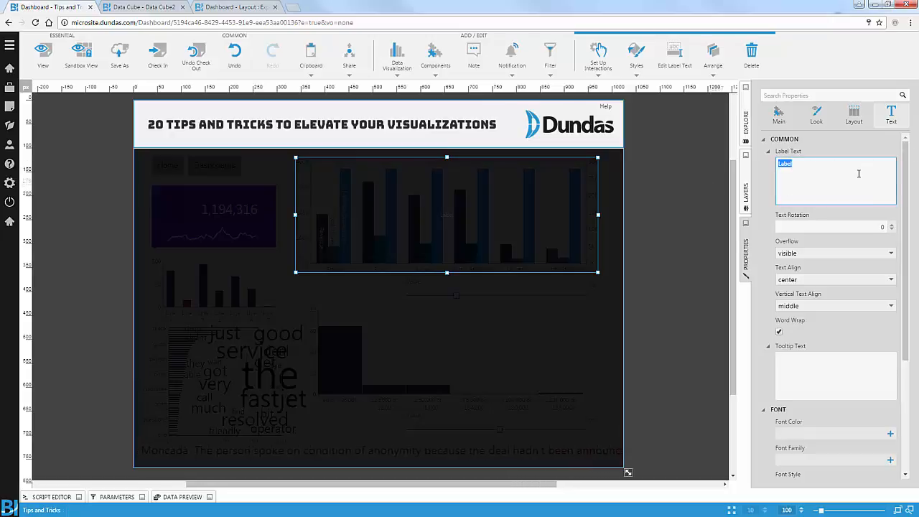
key("ctrl+v")
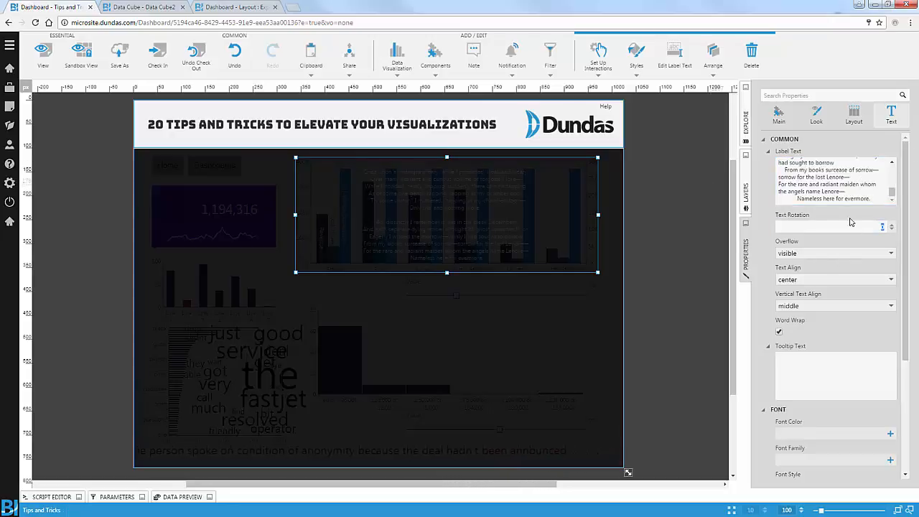
Set the font color of the verse label to White
left_click(806, 434)
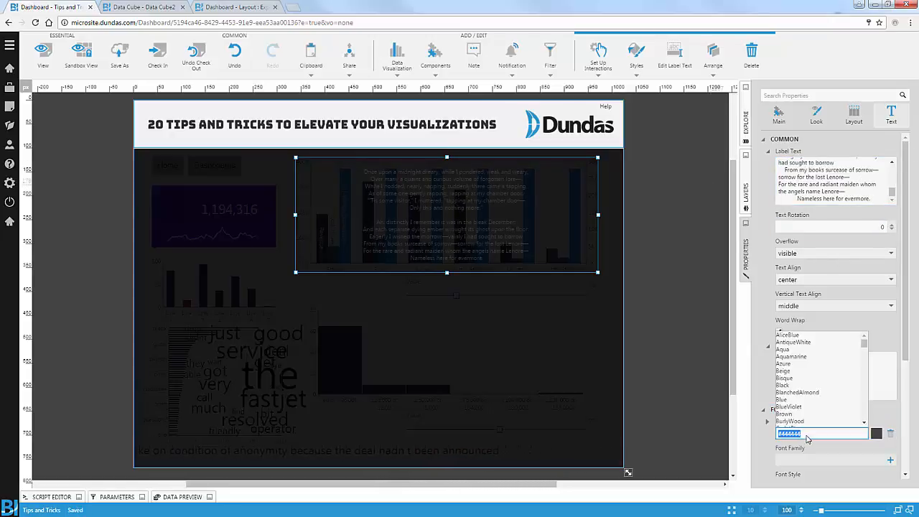
type("White")
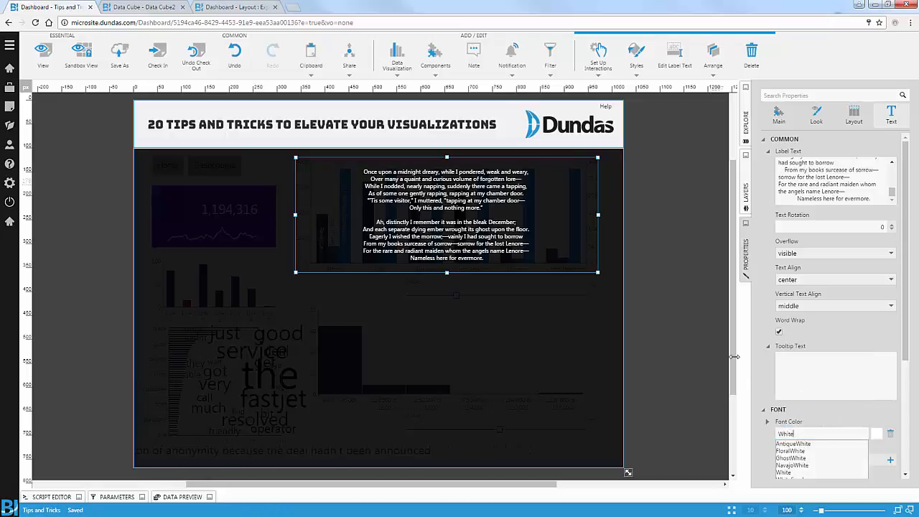
left_click(700, 323)
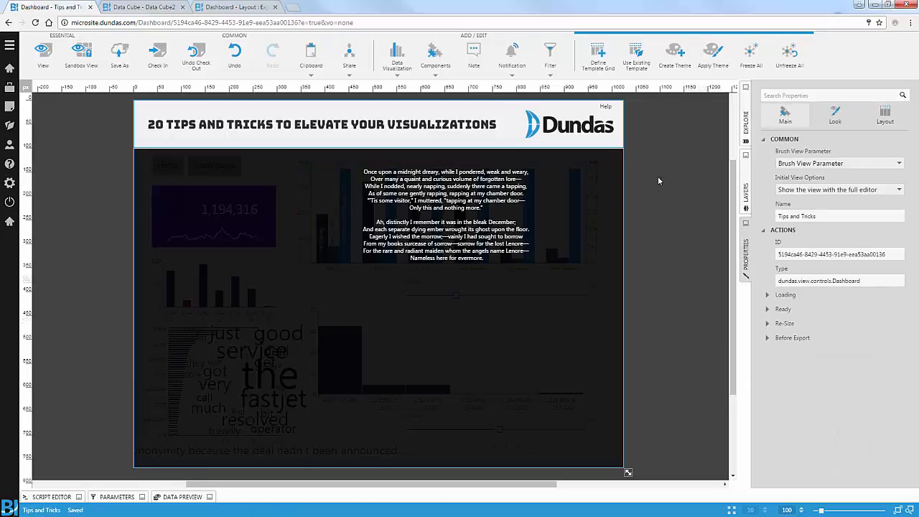
Add a small, narrow button captioned X in the upper-right corner of the dark overlay
left_click(432, 68)
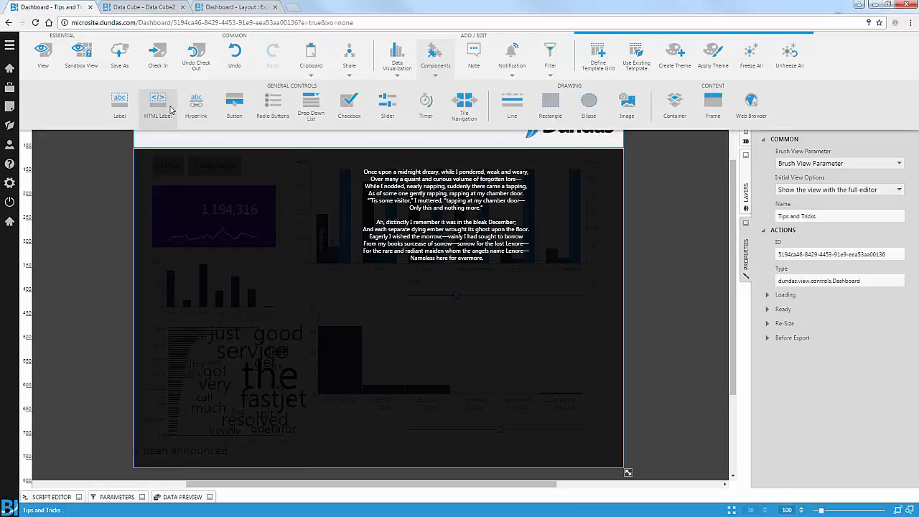
left_click_drag(234, 102, 600, 164)
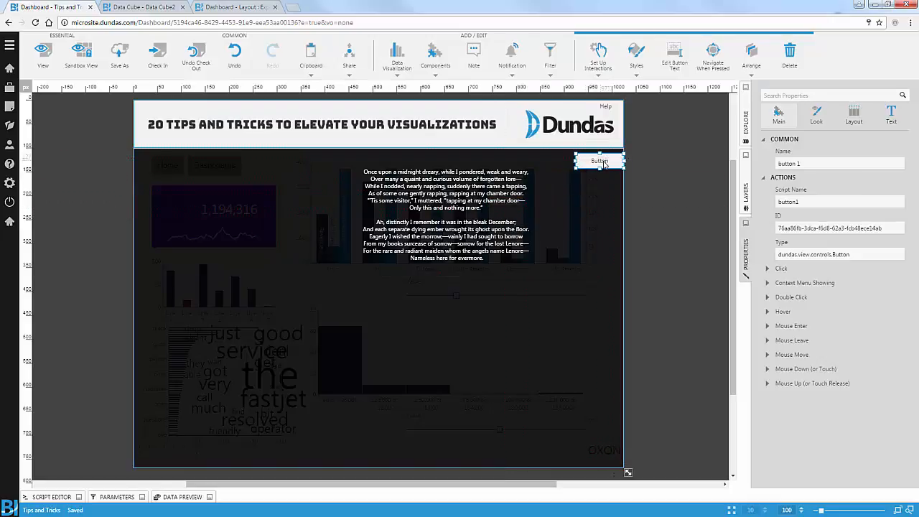
double_click(603, 164)
type("X")
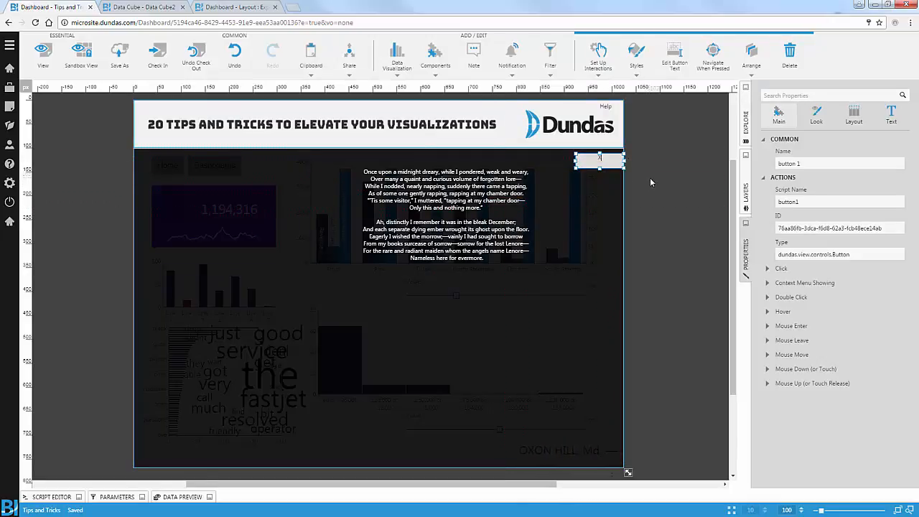
left_click(649, 178)
left_click(619, 160)
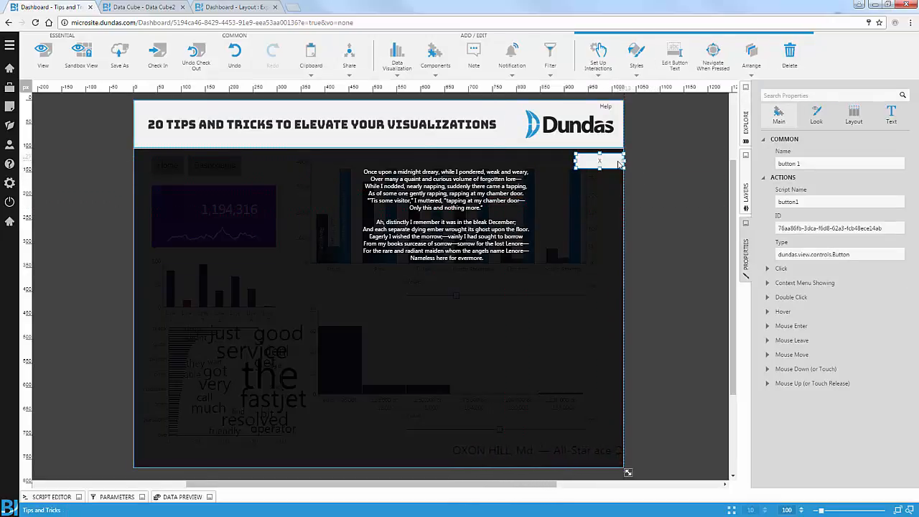
left_click_drag(623, 162, 598, 160)
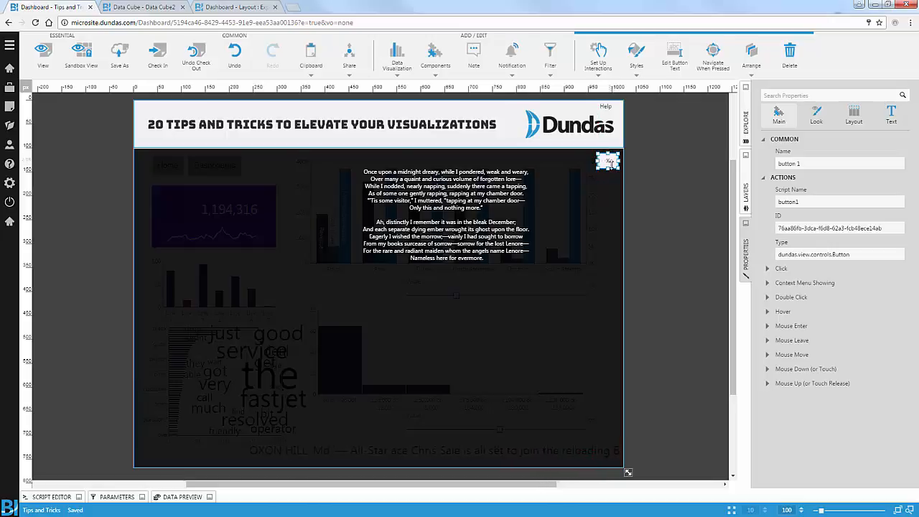
Give the X button a Change Layer click action that hides the Help layer
left_click(784, 269)
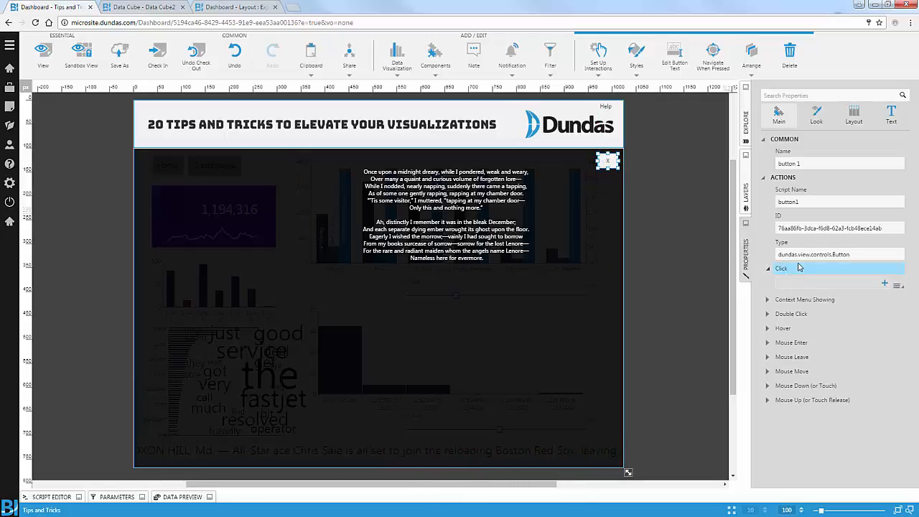
left_click(889, 282)
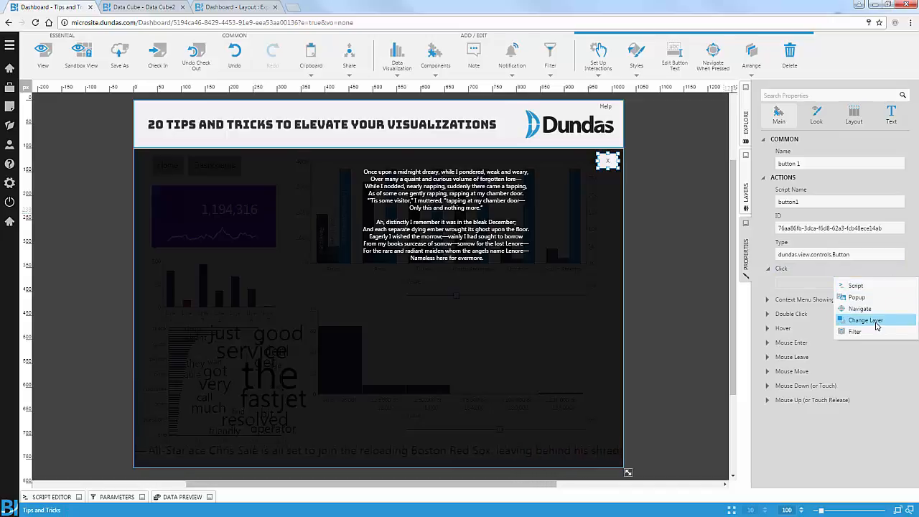
left_click(864, 320)
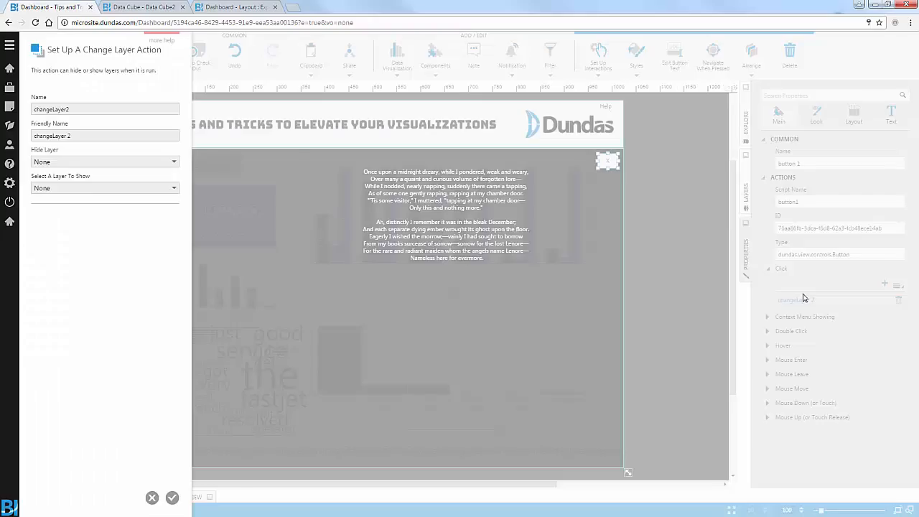
left_click(42, 165)
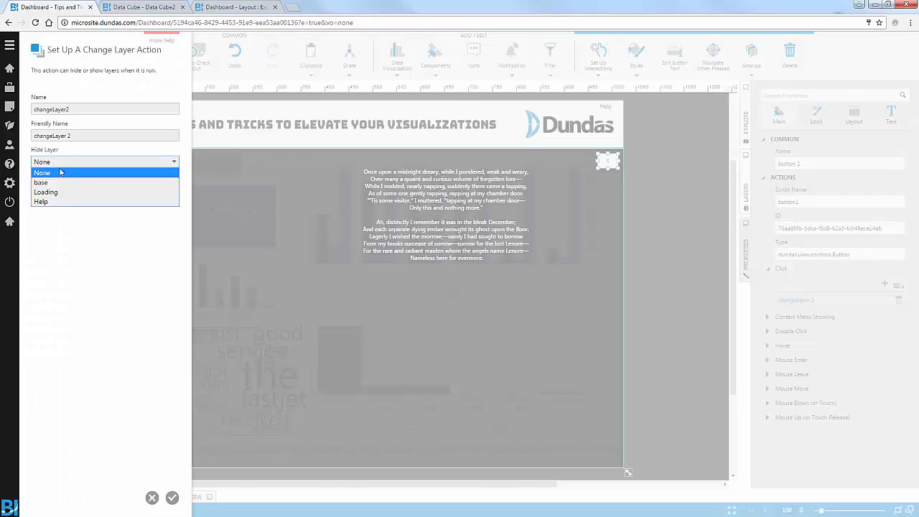
left_click(58, 198)
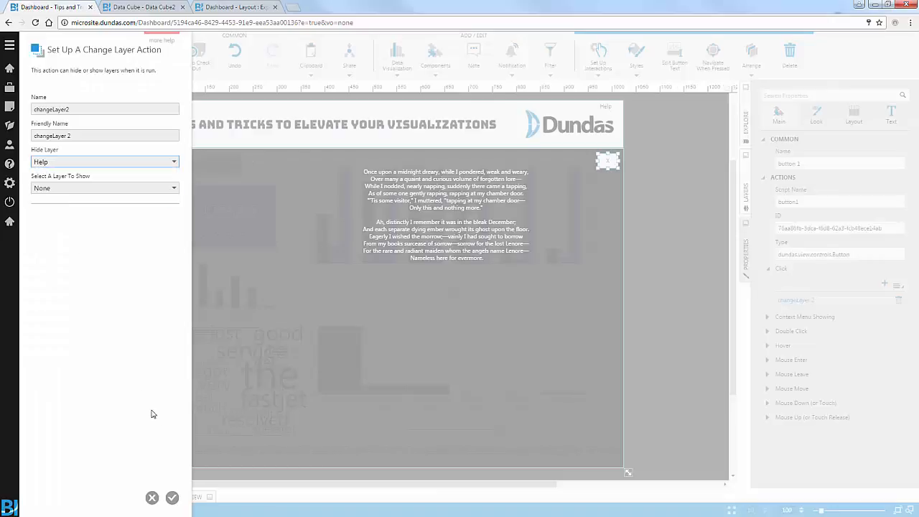
left_click(172, 498)
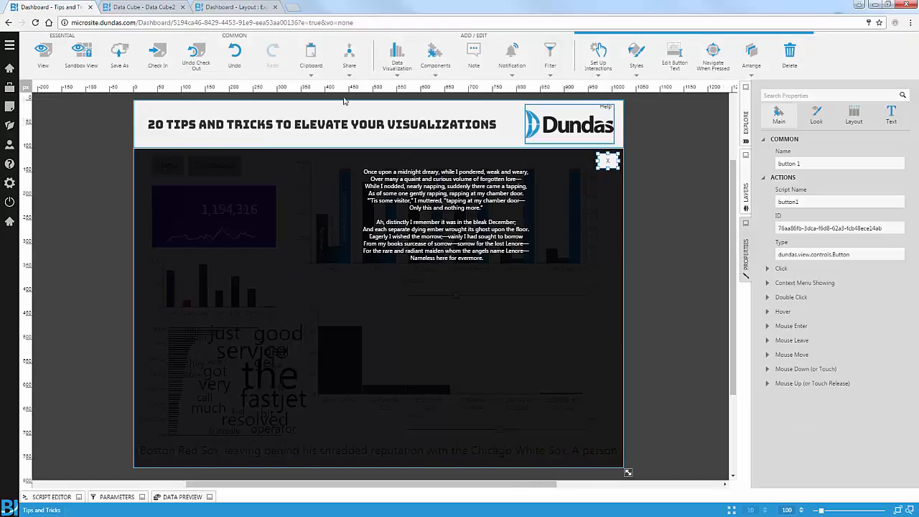
Test the X button on the Help overlay in view mode and return to editing
left_click(42, 52)
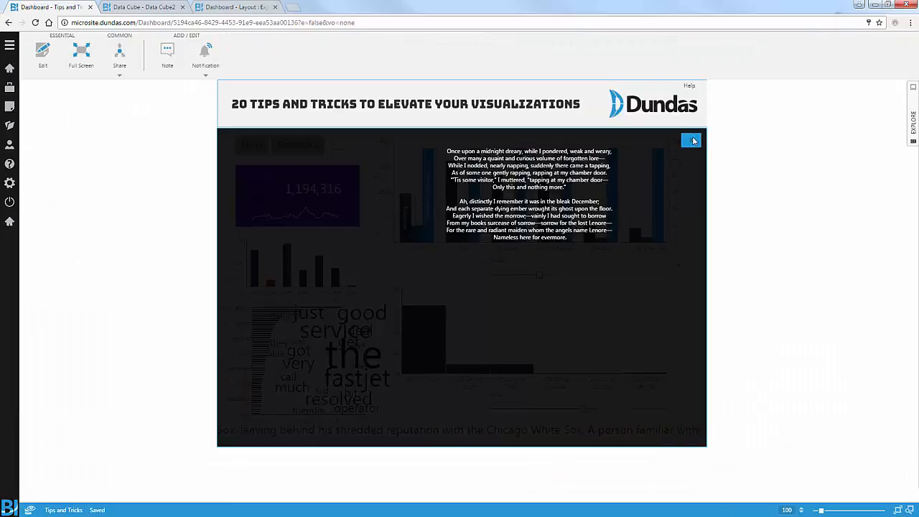
left_click(690, 138)
left_click(42, 52)
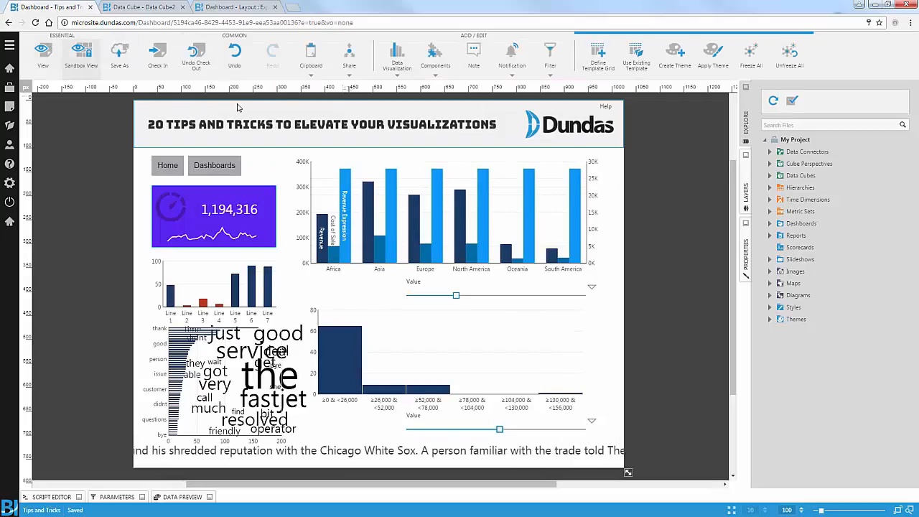
Give the Help label in the header a Change Layer click action that shows the Help layer
left_click(607, 108)
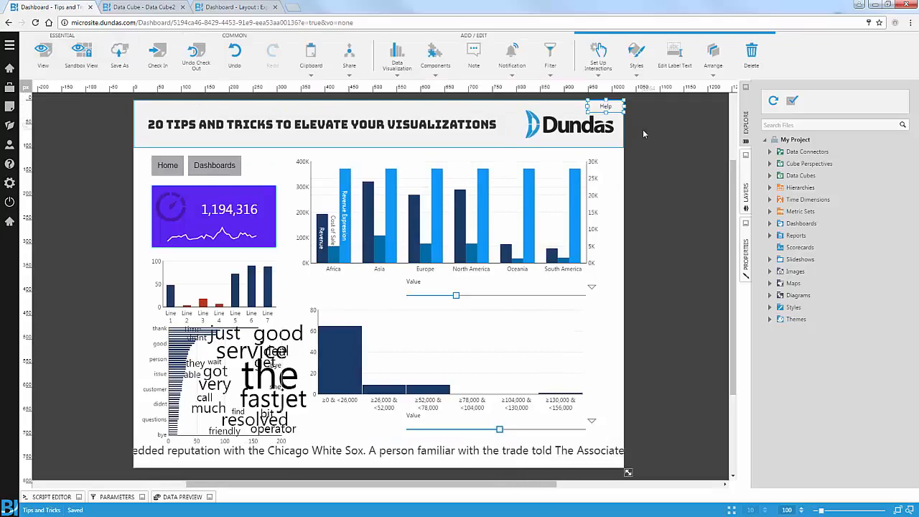
left_click(745, 253)
left_click(782, 269)
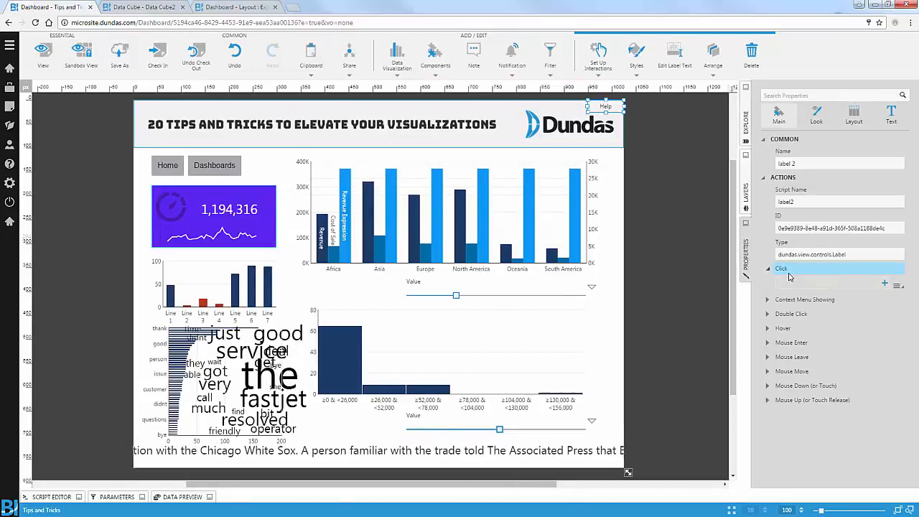
left_click(896, 287)
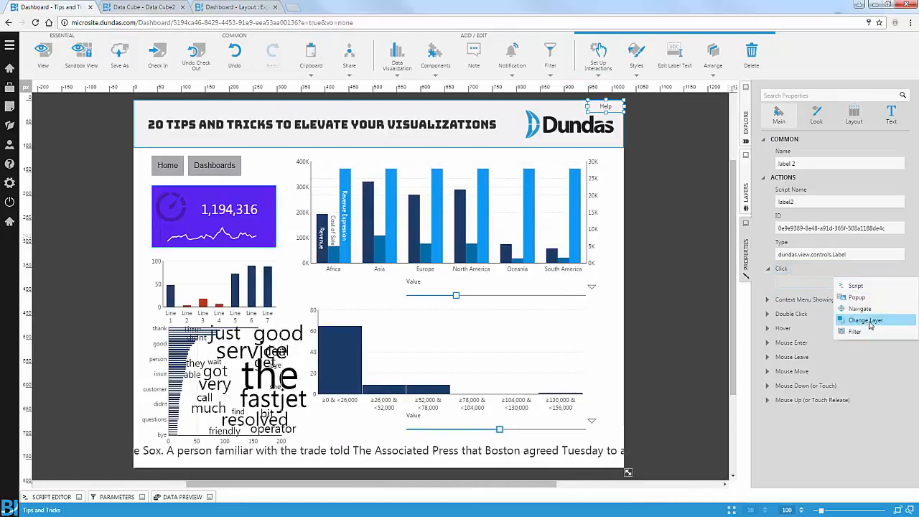
left_click(866, 321)
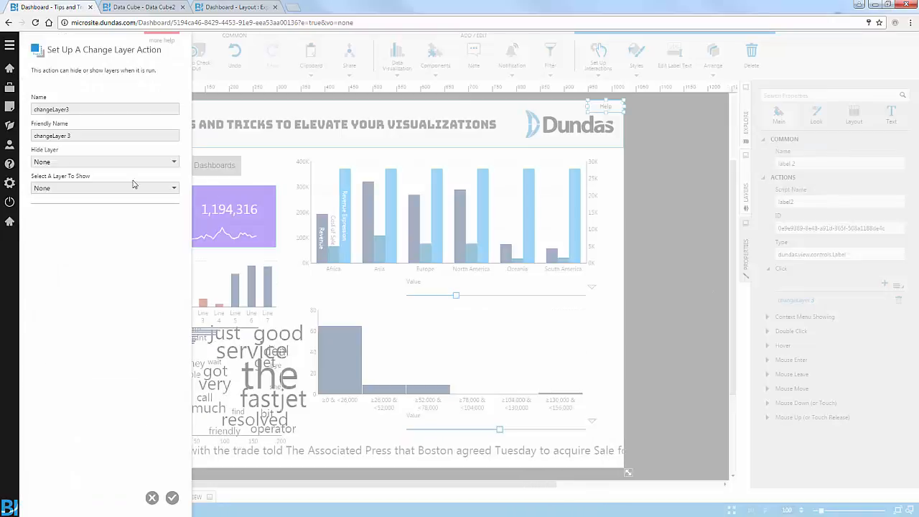
left_click(83, 187)
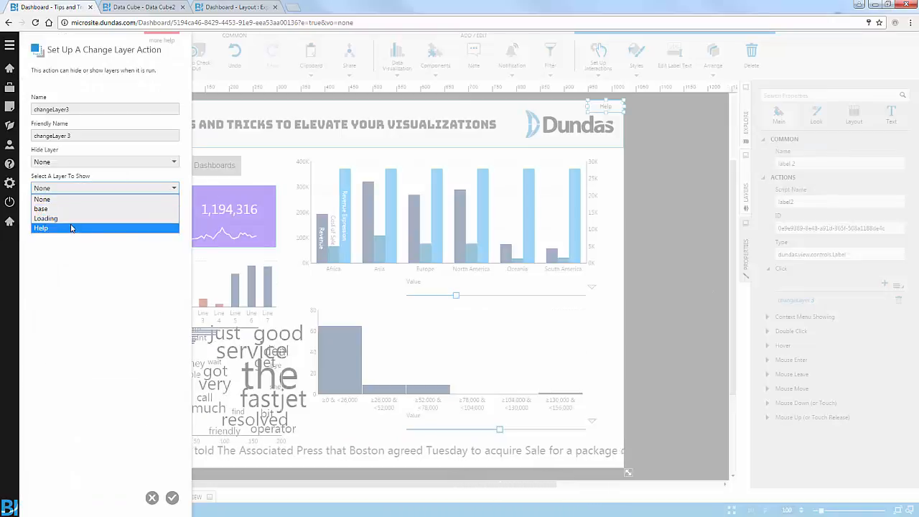
left_click(72, 227)
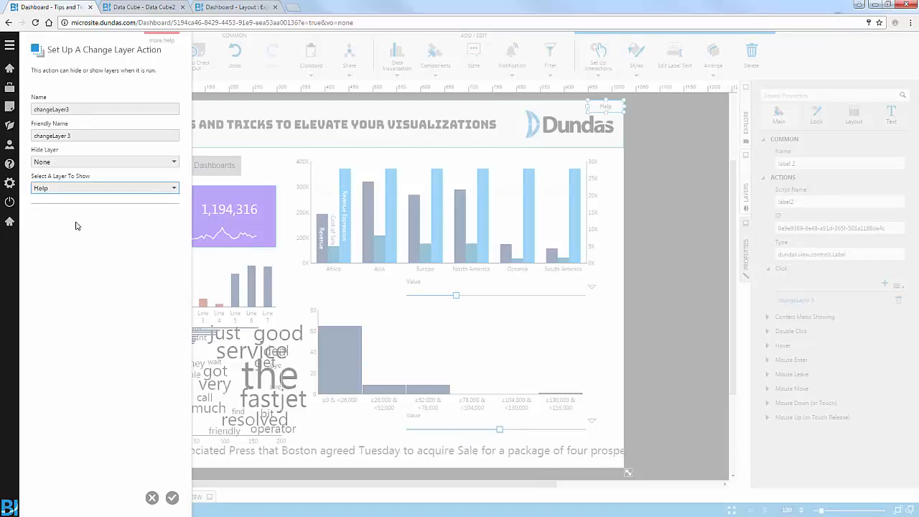
left_click(173, 497)
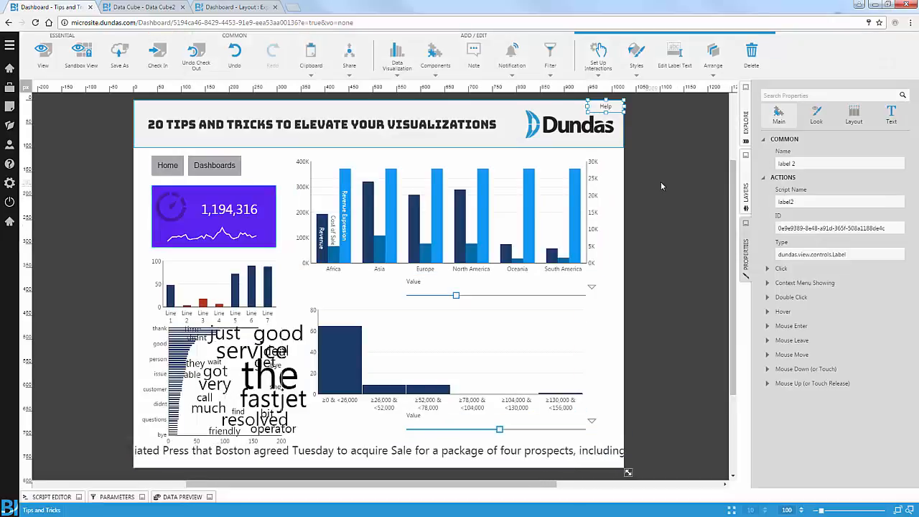
Test the header's Help label in view mode and advance the slideshow past the Help Overlay slide
left_click(43, 54)
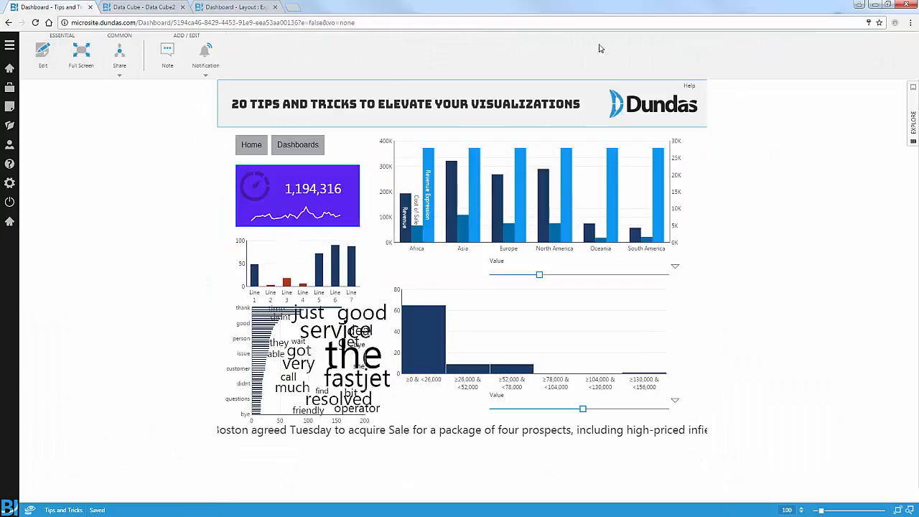
left_click(693, 86)
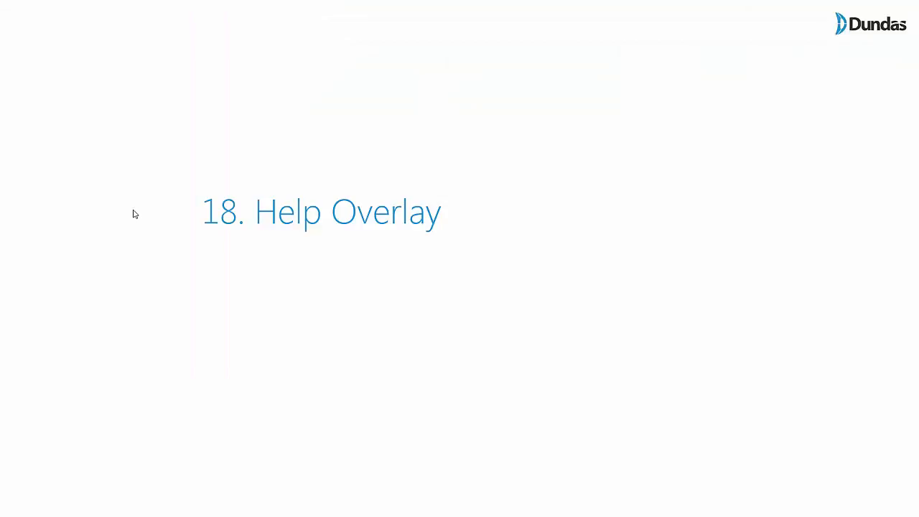
left_click(136, 211)
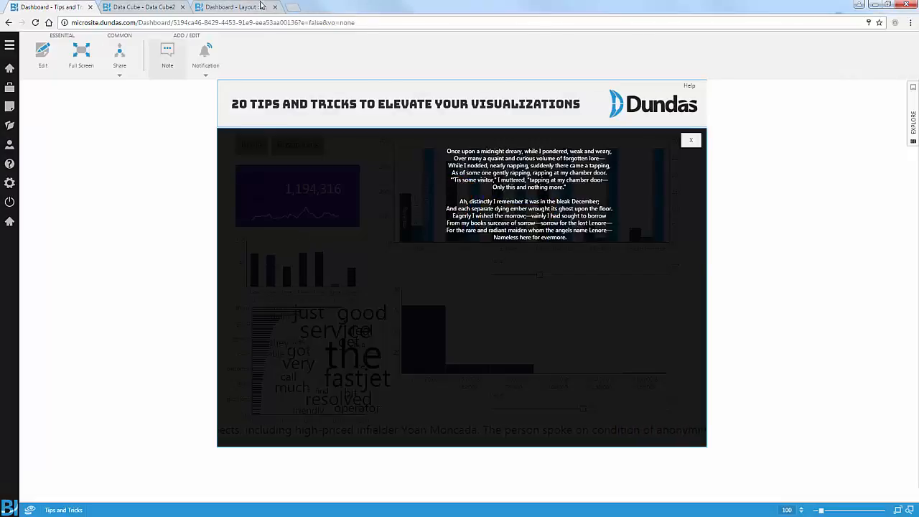
Open the Dundas documentation page "List of keyboard shortcuts" in a new browser tab
left_click(293, 7)
type("https://www.dundas.com/support/learning/documentation/design-view/list-of-keyboard-shortcuts")
key("Return")
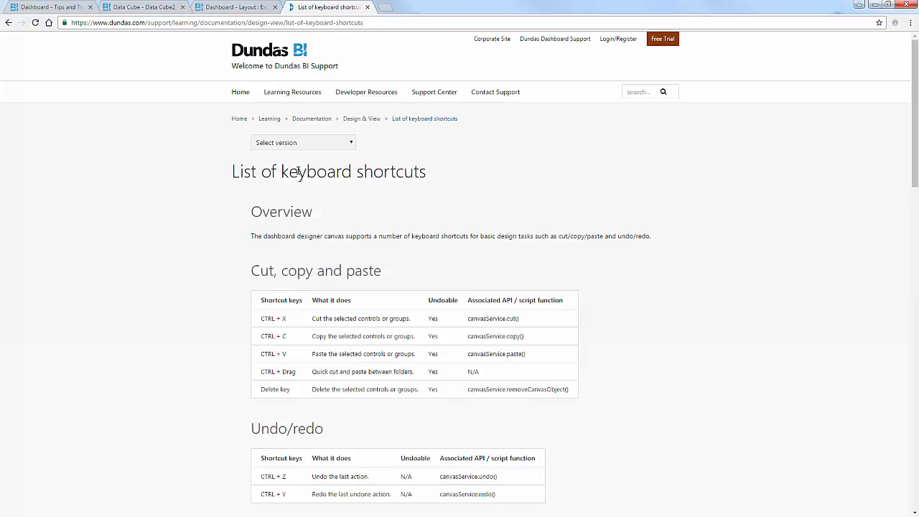
Examine the keyboard shortcut tables from cut, copy and paste through to the other shortcuts
scroll(441, 211, "down", 4)
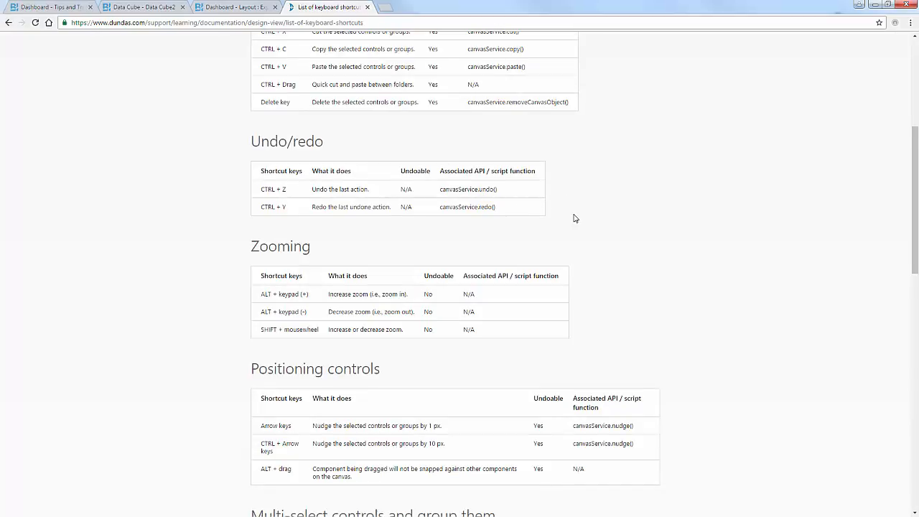
scroll(575, 218, "down", 1)
scroll(582, 232, "down", 5)
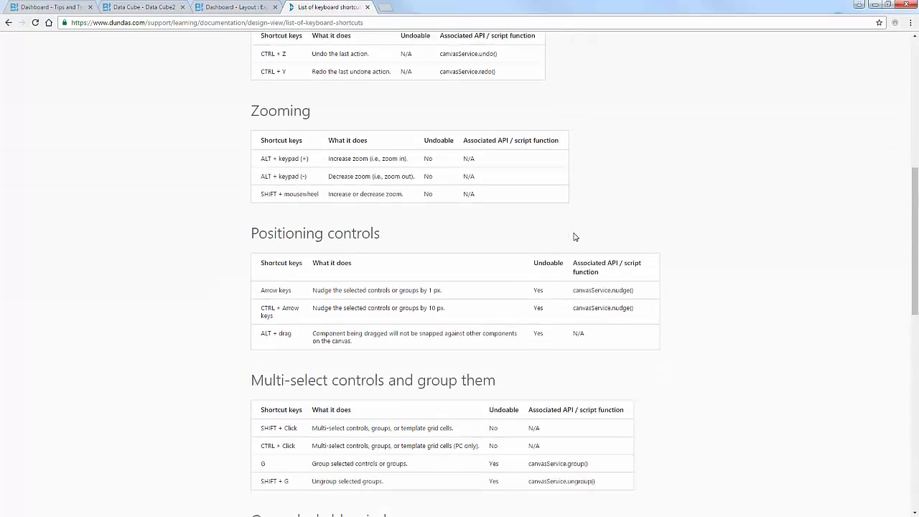
scroll(581, 229, "down", 1)
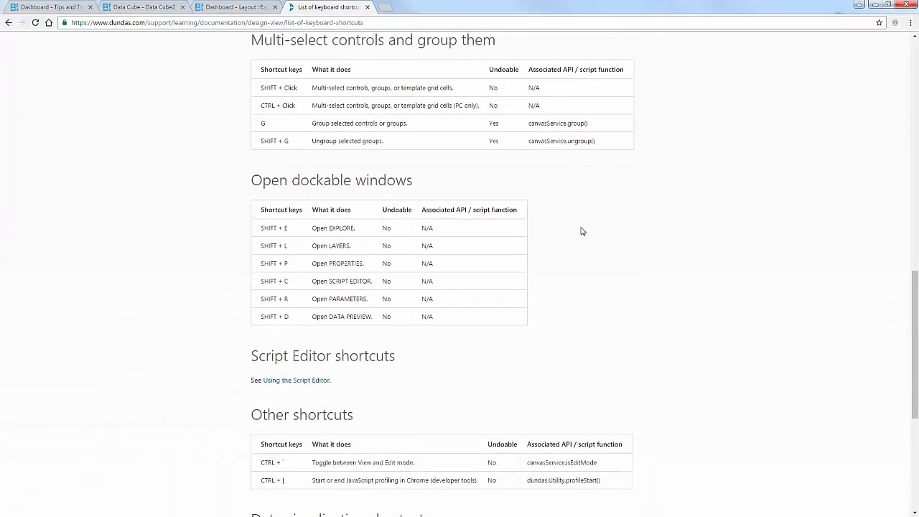
scroll(593, 235, "up", 4)
scroll(593, 236, "up", 6)
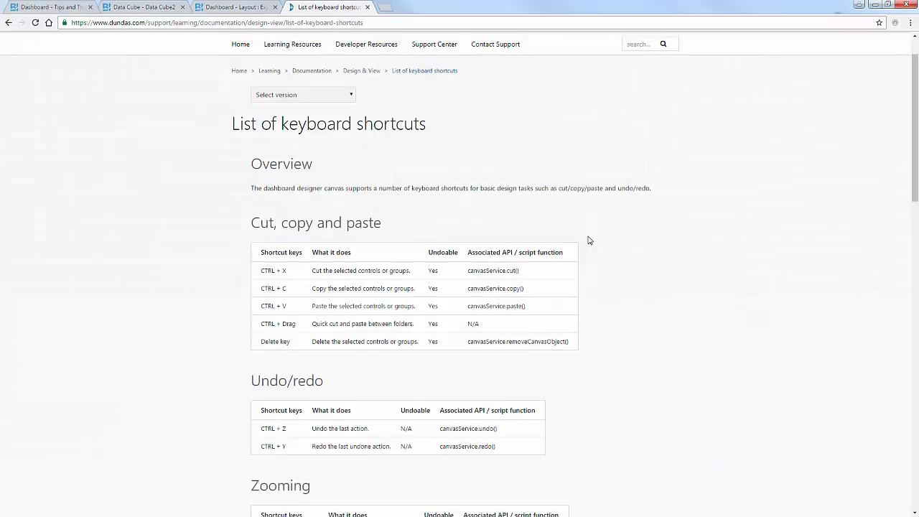
scroll(574, 238, "up", 1)
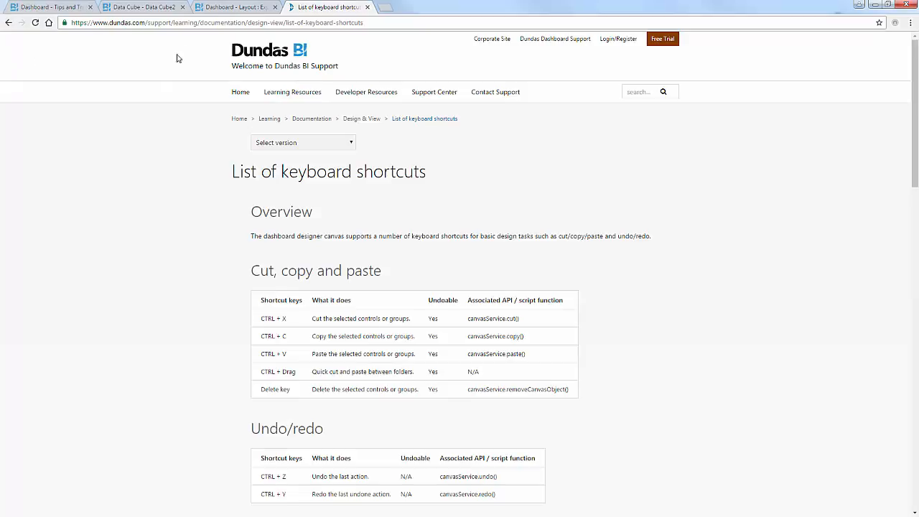
Switch to the slideshow and advance it past the Hot Keys slide
key("alt+Tab")
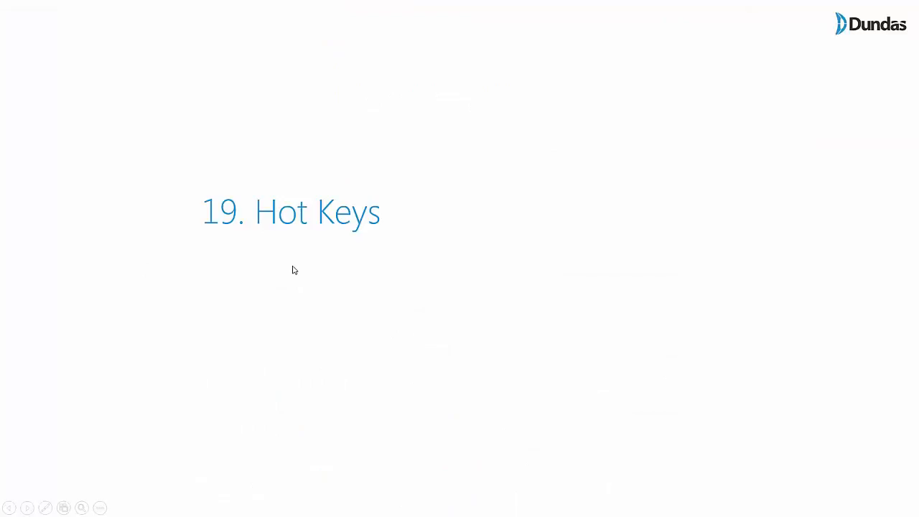
left_click(307, 260)
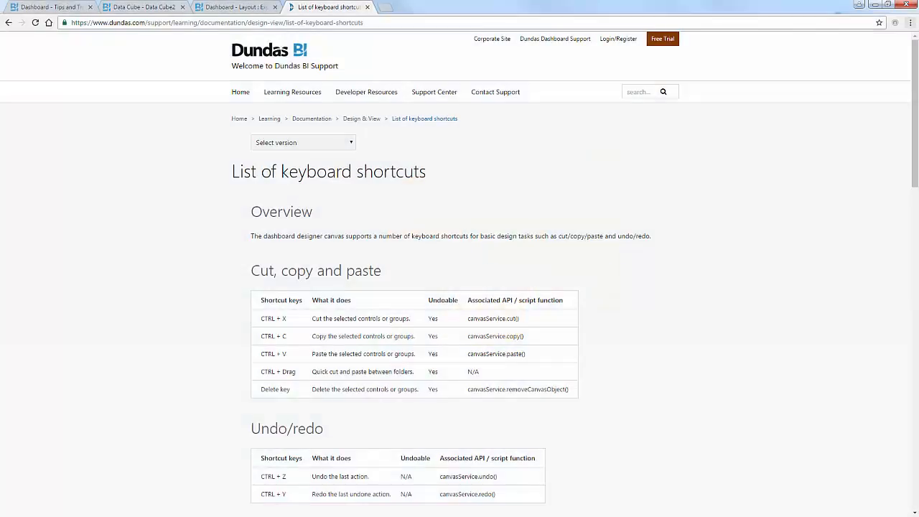
Close the Help overlay on the Tips and Tricks dashboard and return the dashboard to edit mode
left_click(224, 10)
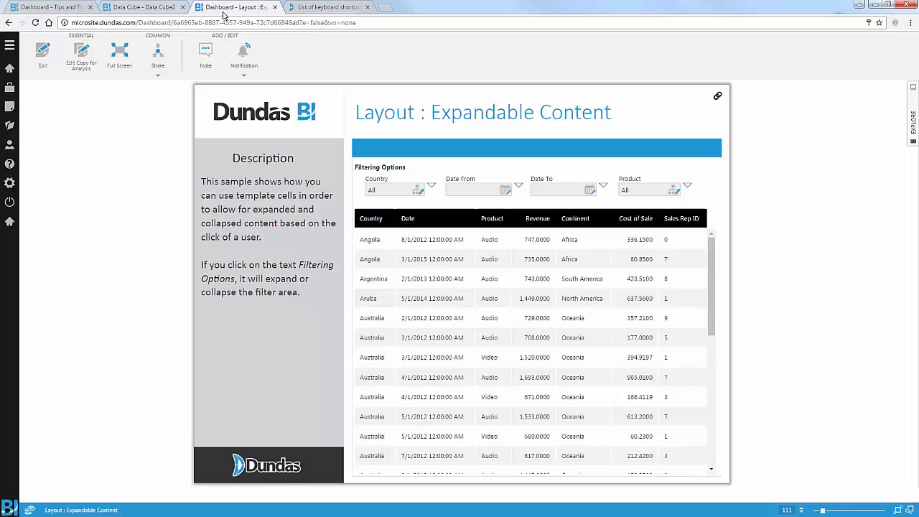
left_click(58, 9)
left_click(691, 140)
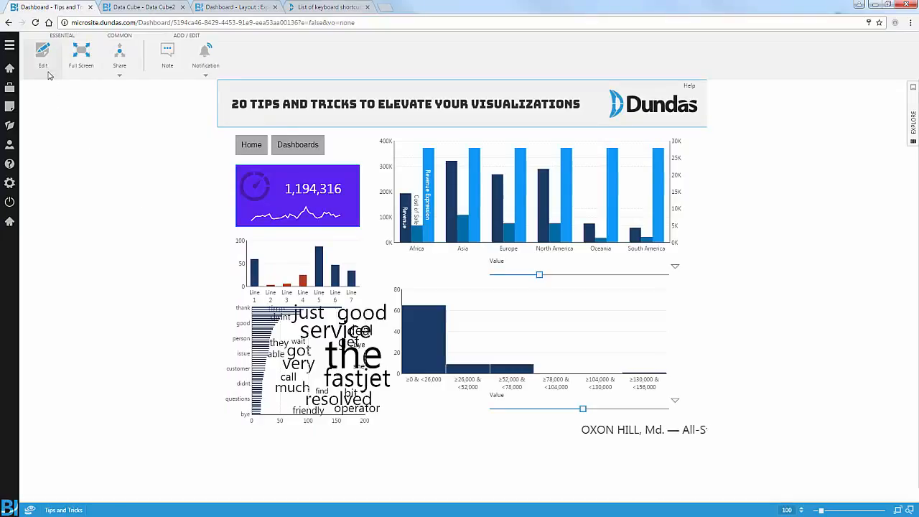
left_click(43, 53)
Narrow the large multi-series continent chart to about a quarter of its width, freeing space beside it
left_click(424, 231)
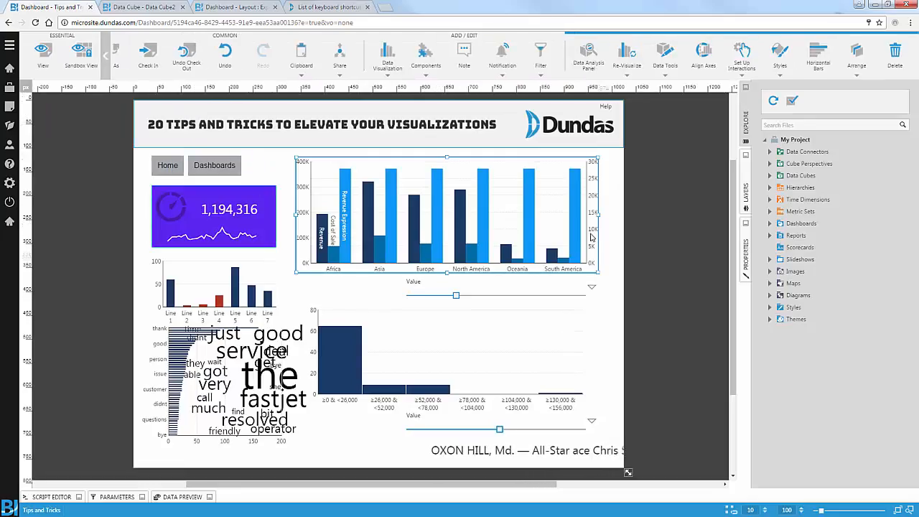
left_click_drag(596, 217, 368, 228)
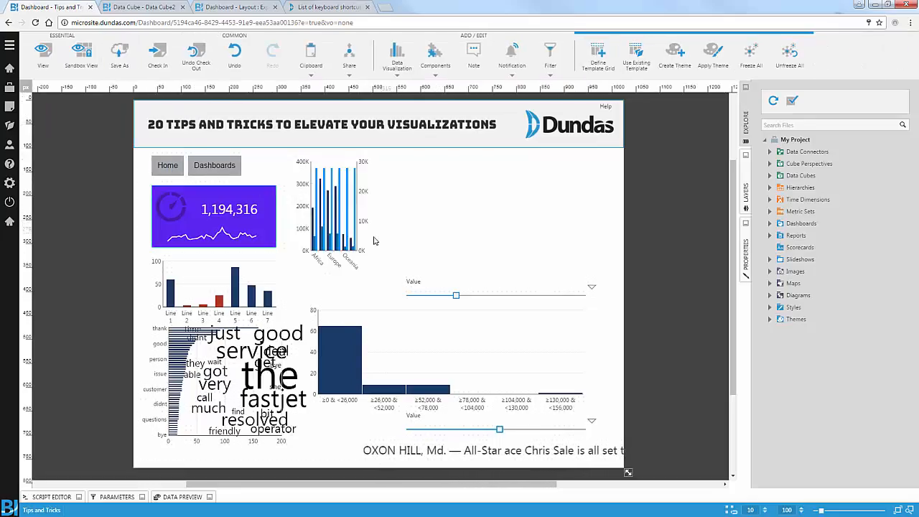
left_click(452, 220)
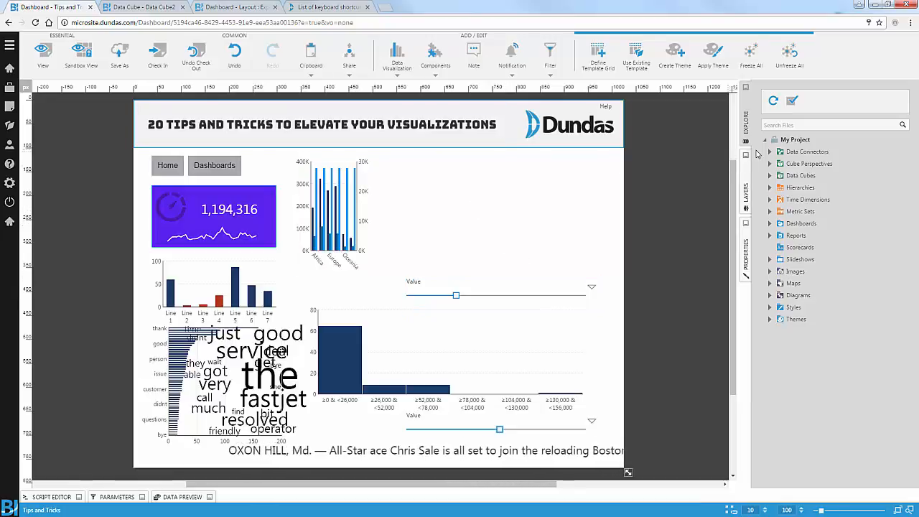
Add Revenue from the Samples (SQL Server) table Revenue by Country by Product beside the narrowed chart and size it to fit the free space
left_click(770, 151)
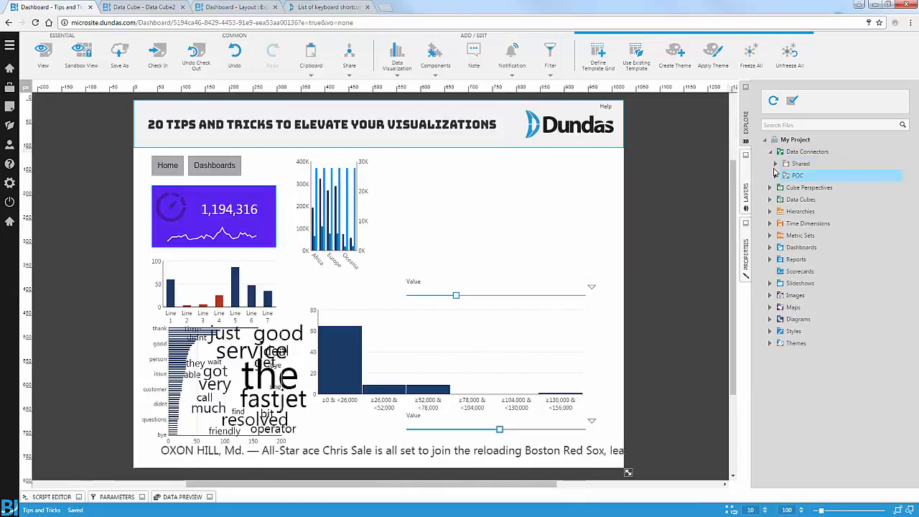
left_click(775, 164)
left_click(781, 295)
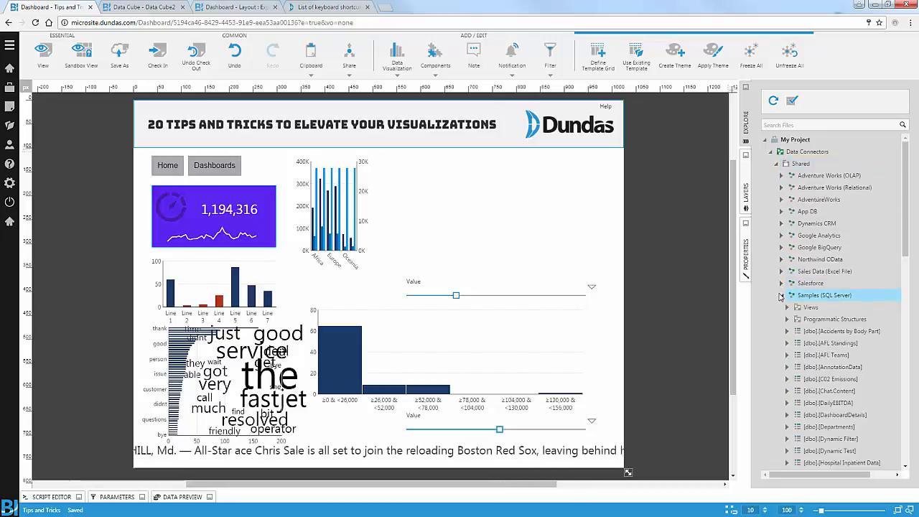
scroll(783, 305, "down", 10)
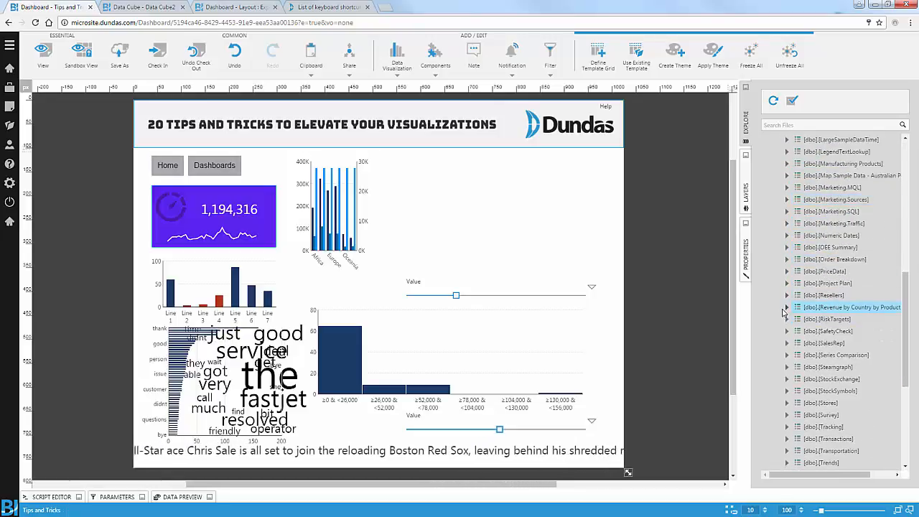
left_click(785, 307)
scroll(825, 359, "down", 1)
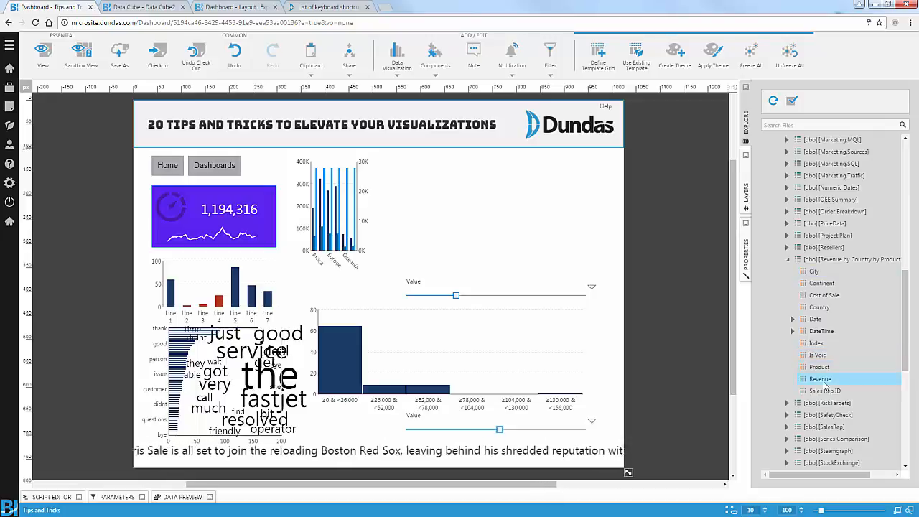
left_click_drag(824, 386, 684, 244)
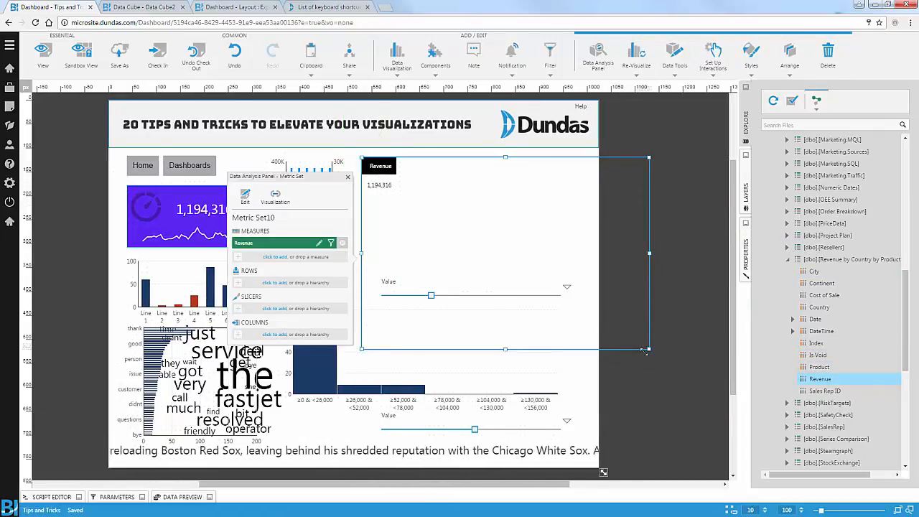
left_click_drag(624, 330, 589, 272)
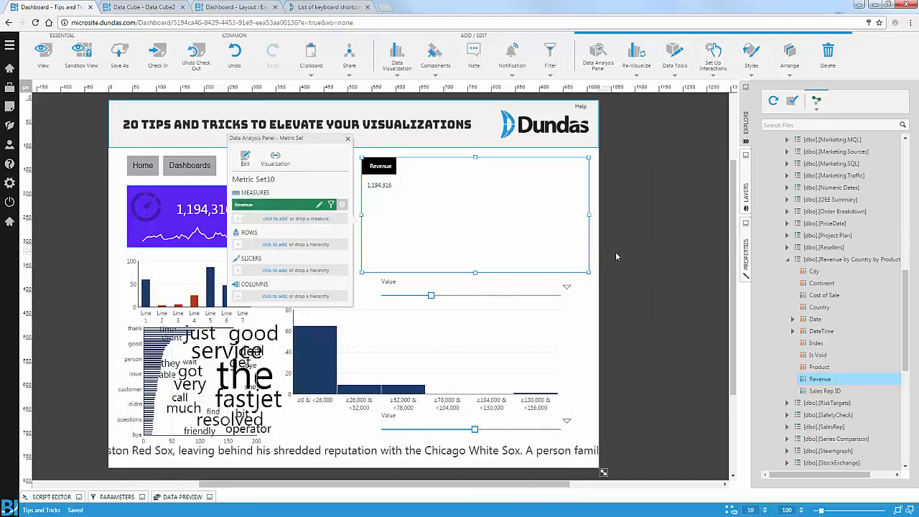
Add Continent to the rows of the new Revenue table and re-visualize it as a bar chart
left_click_drag(821, 283, 325, 250)
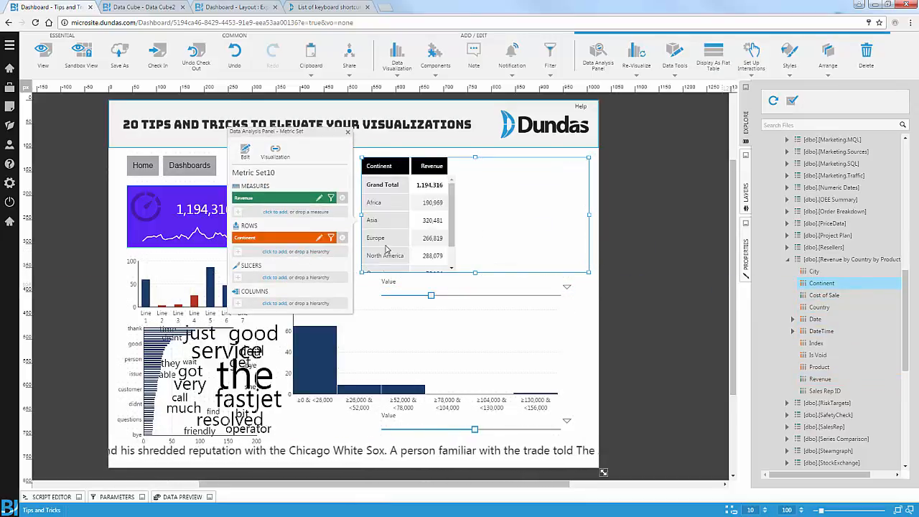
left_click(636, 57)
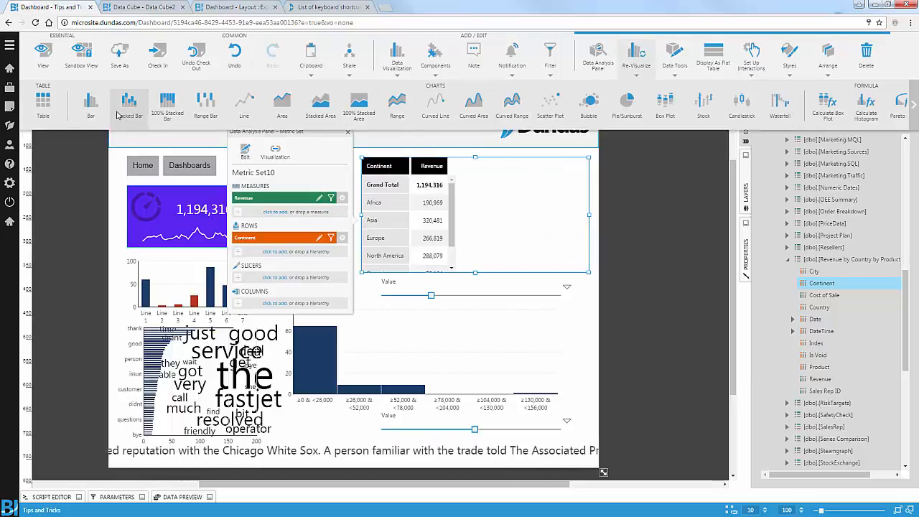
left_click(93, 114)
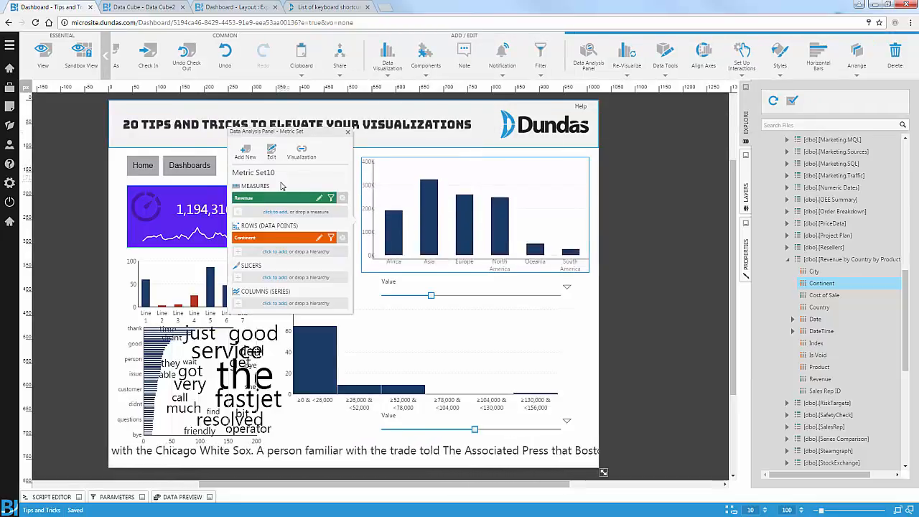
left_click(624, 226)
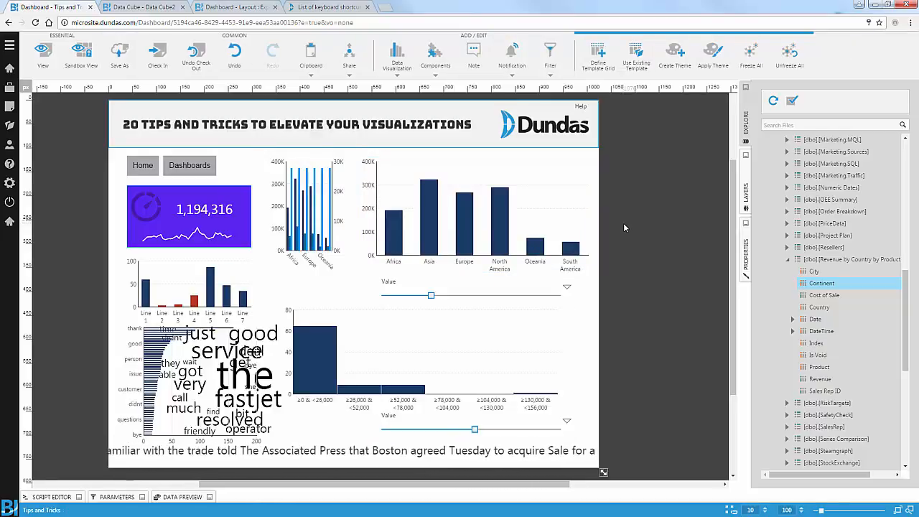
Add a second metric set to the new bar chart with Continent as rows and Revenue as the measure
left_click(503, 201)
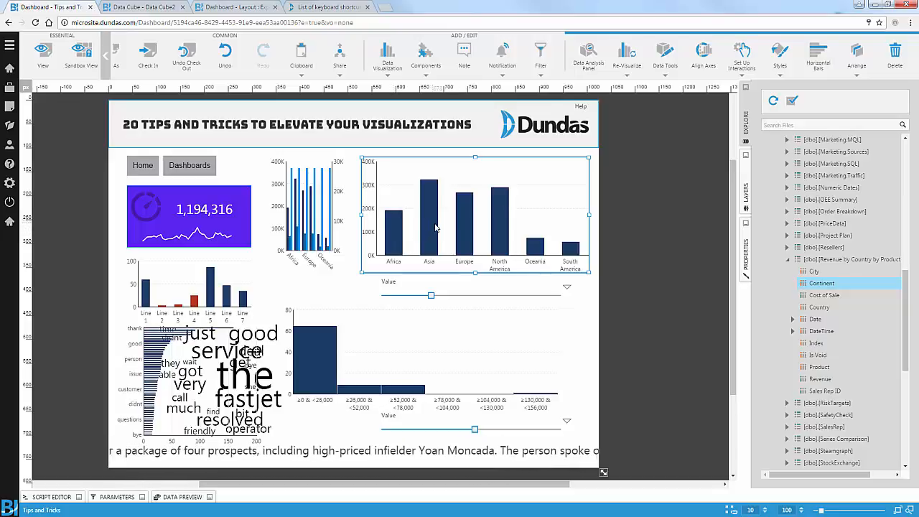
left_click(584, 69)
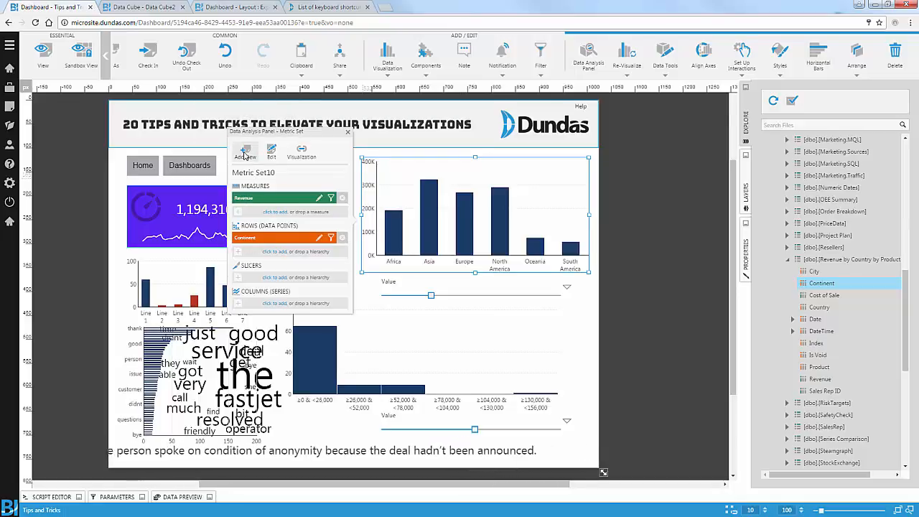
left_click(245, 155)
left_click_drag(820, 283, 287, 230)
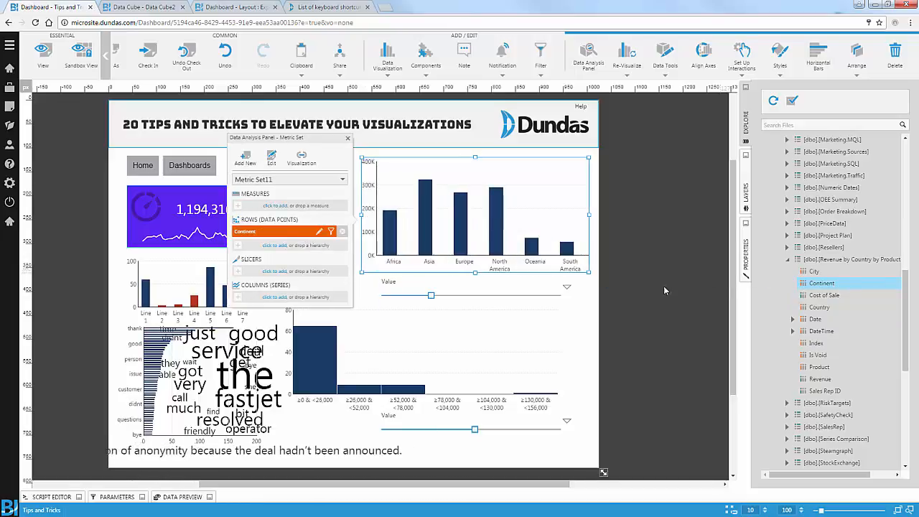
left_click_drag(819, 378, 280, 205)
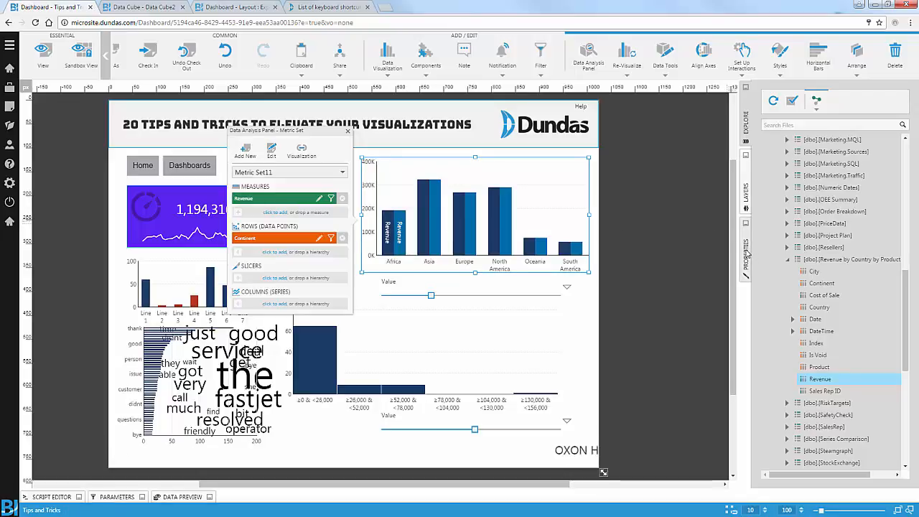
Change the chart type of Series 2 to Stacked Bar in the new chart
left_click(746, 252)
left_click(811, 228)
left_click(790, 184)
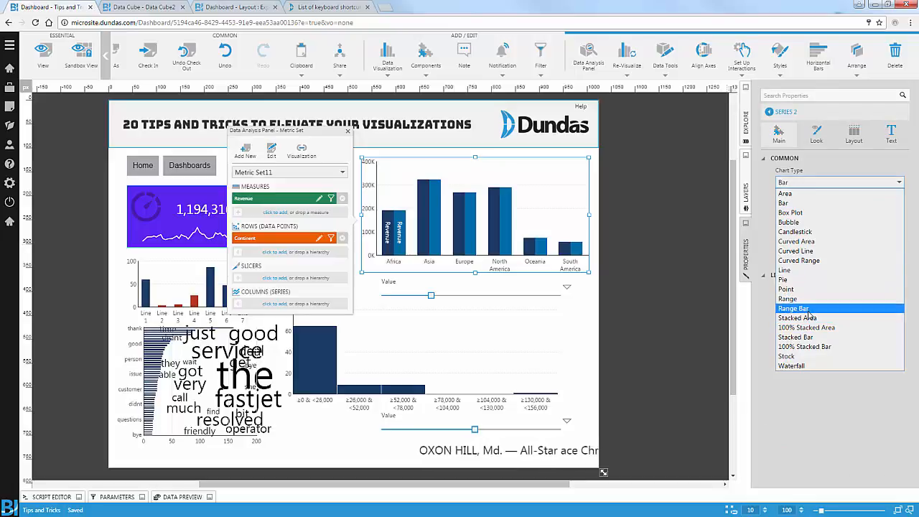
left_click(817, 338)
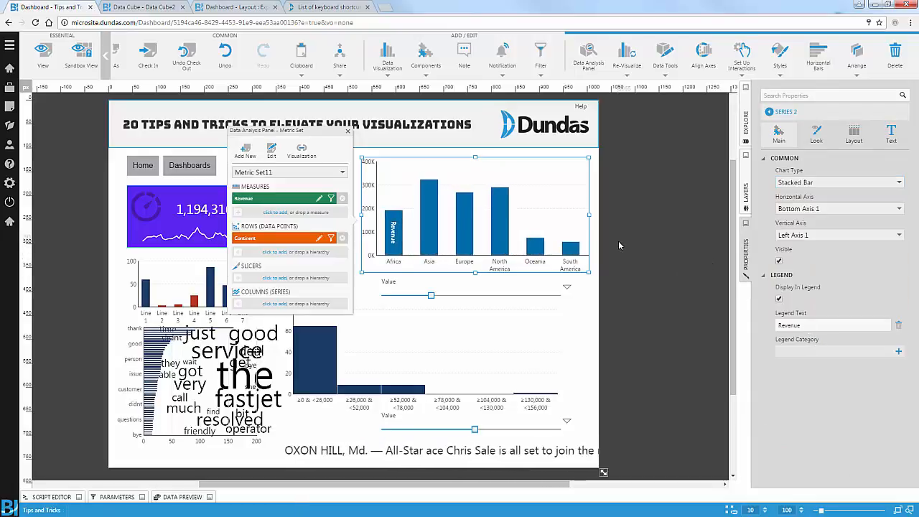
left_click(775, 111)
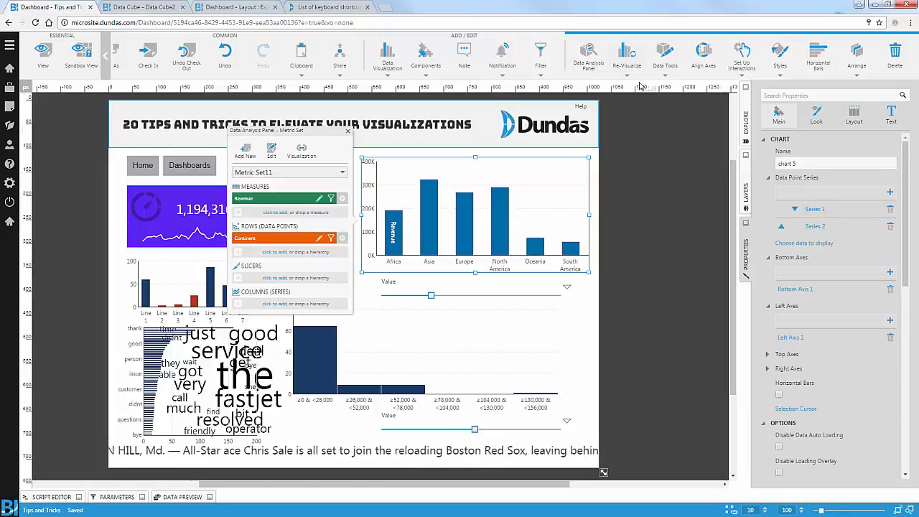
Add a Member filter to the dashboard and place it over the upper-right corner of the new Revenue by Continent chart
left_click(540, 66)
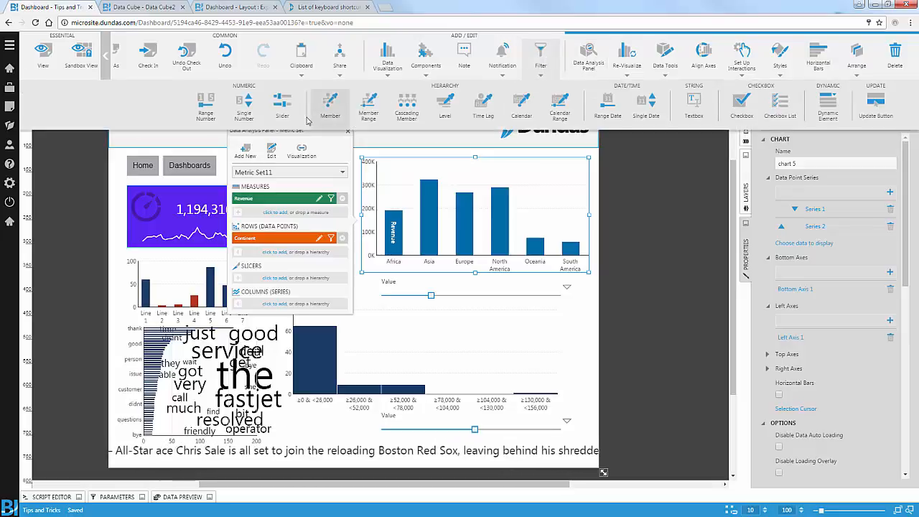
left_click(329, 108)
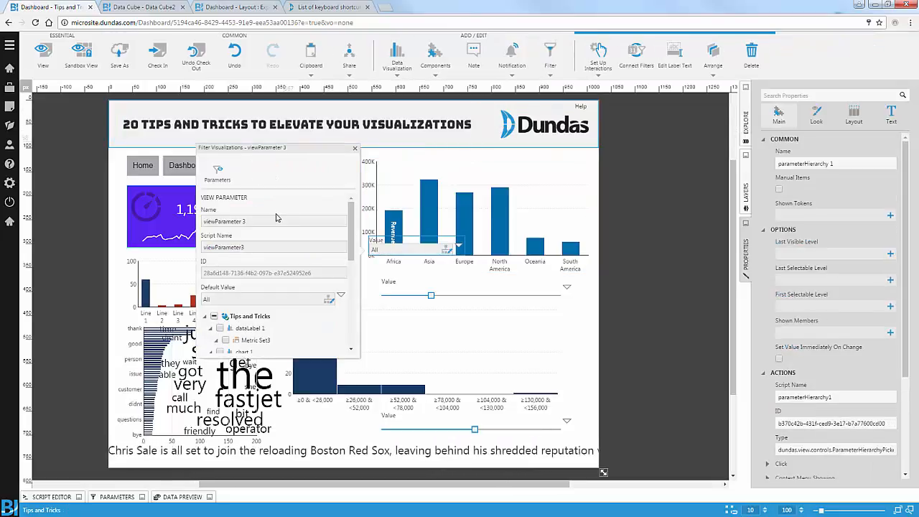
left_click_drag(466, 218, 599, 130)
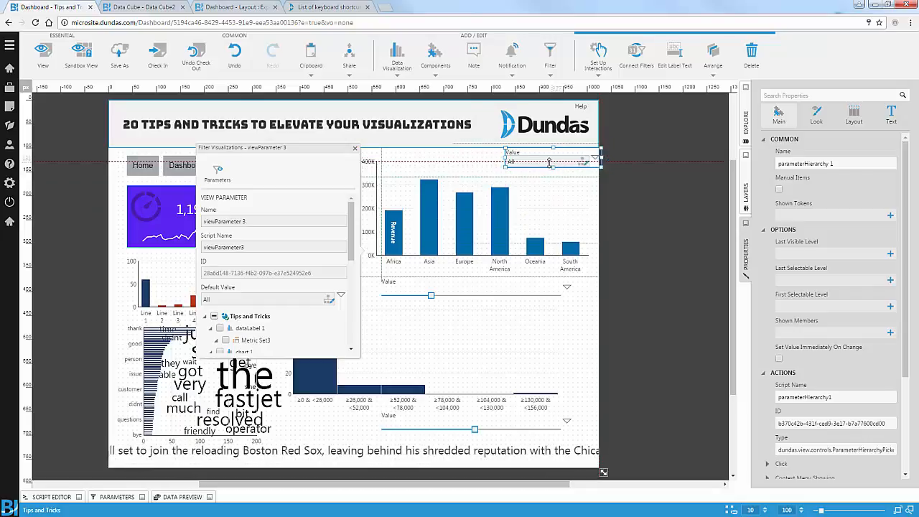
Unlink the member filter from the Continent hierarchy of Metric Set10, leaving Metric Set11's Continent connected
scroll(338, 273, "down", 5)
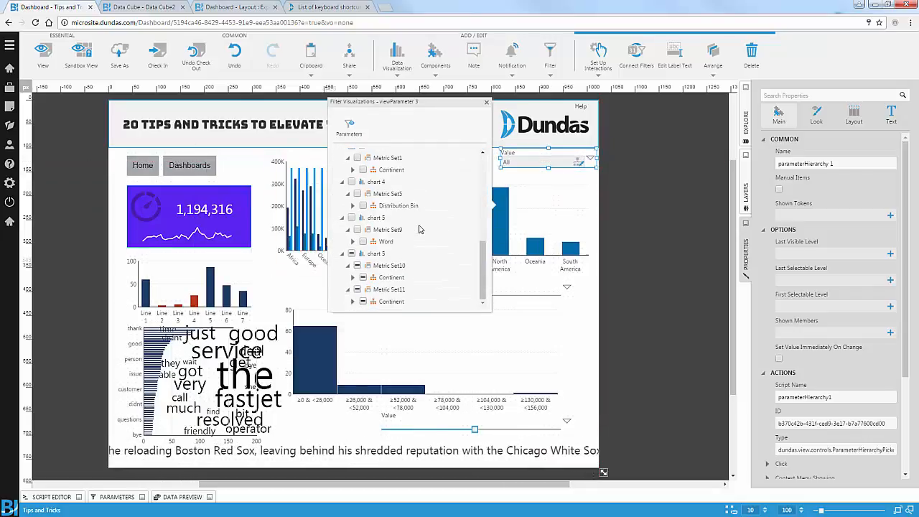
left_click(362, 278)
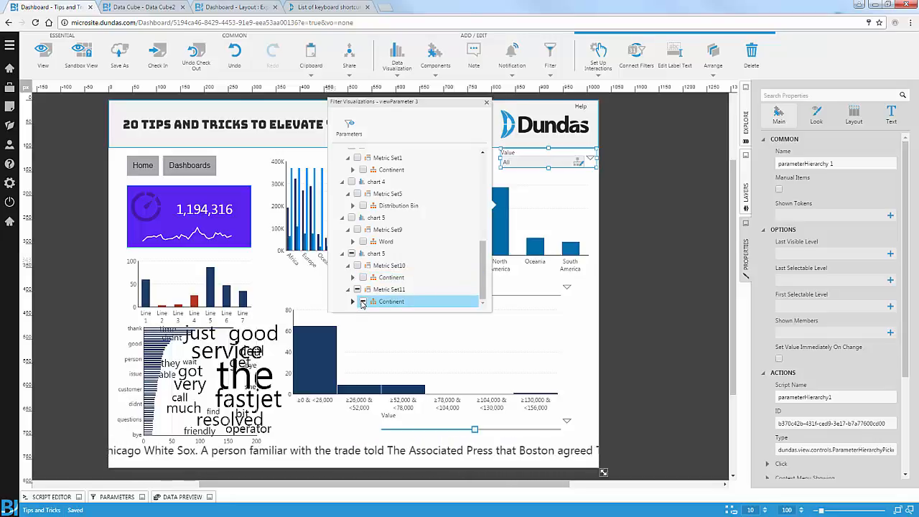
left_click(654, 229)
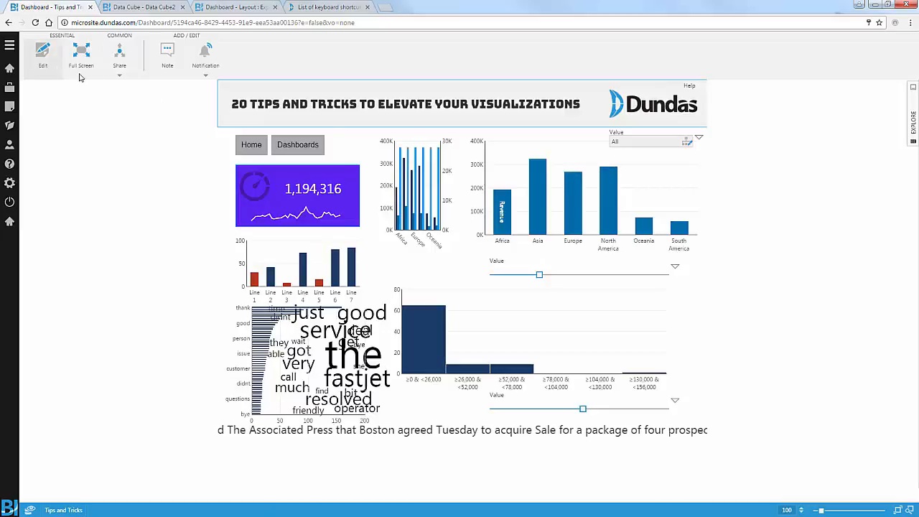
Add a filter interaction on Metric Set10 to the new chart, mapping Continent (Filter Value) to ViewParameter 3
left_click(42, 53)
left_click(451, 215)
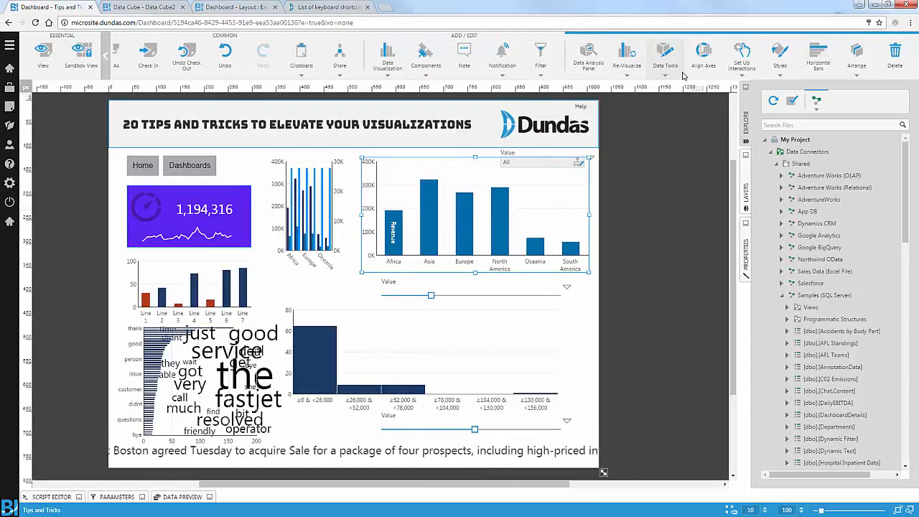
left_click(742, 57)
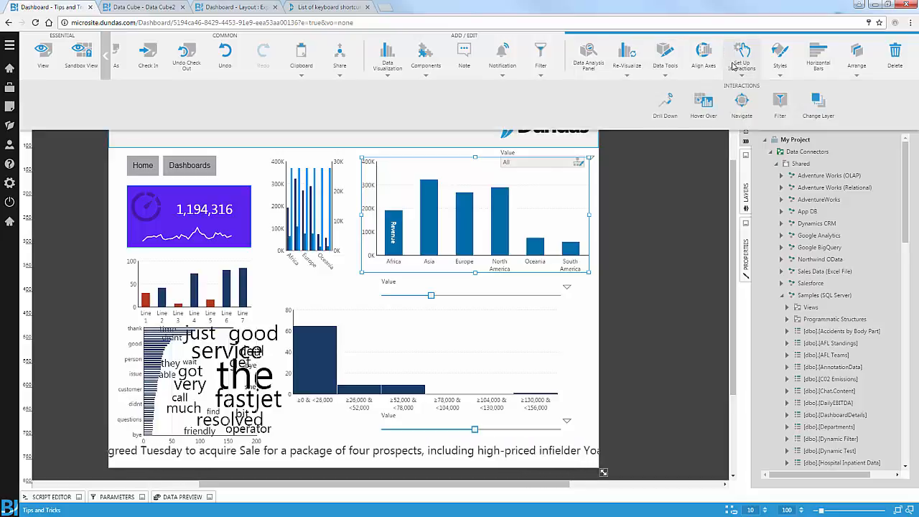
left_click(781, 104)
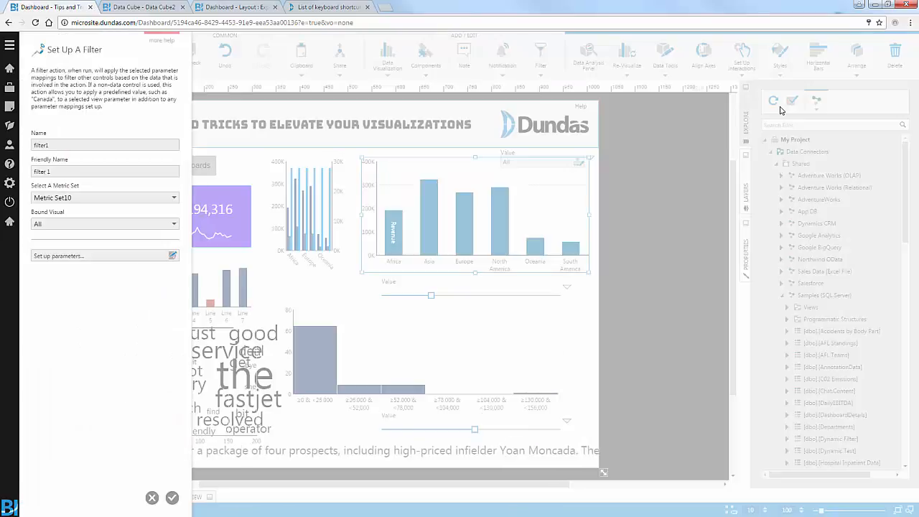
left_click(72, 257)
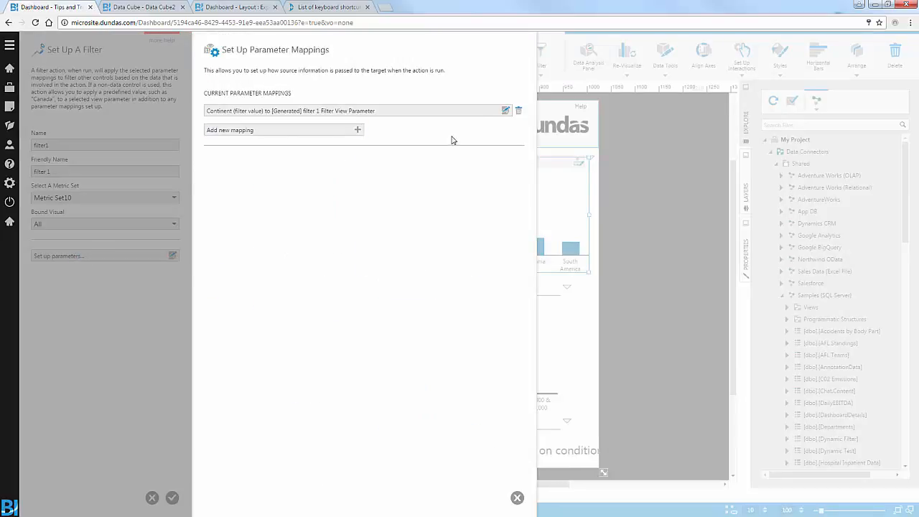
left_click(505, 110)
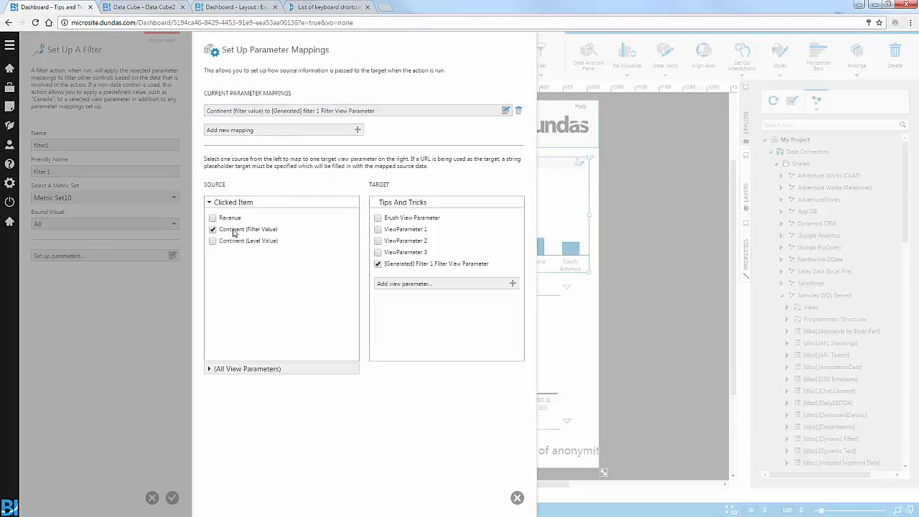
left_click(391, 252)
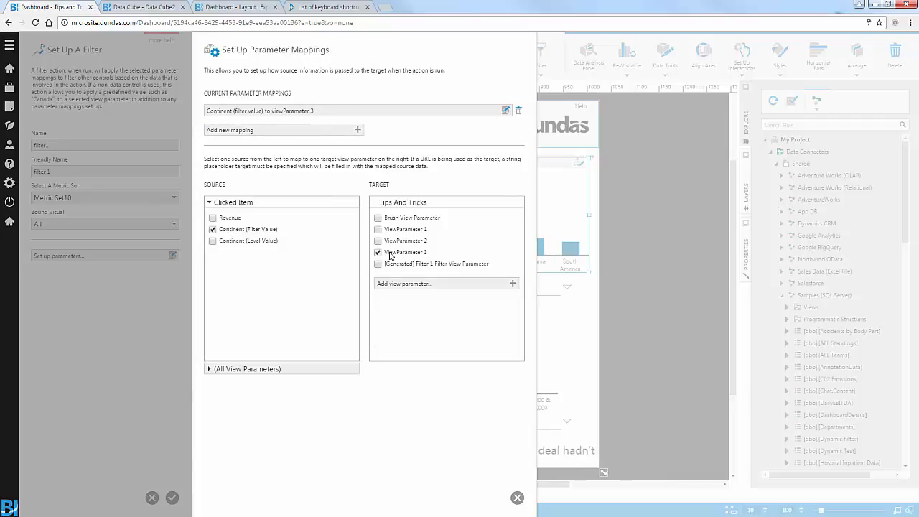
left_click(517, 498)
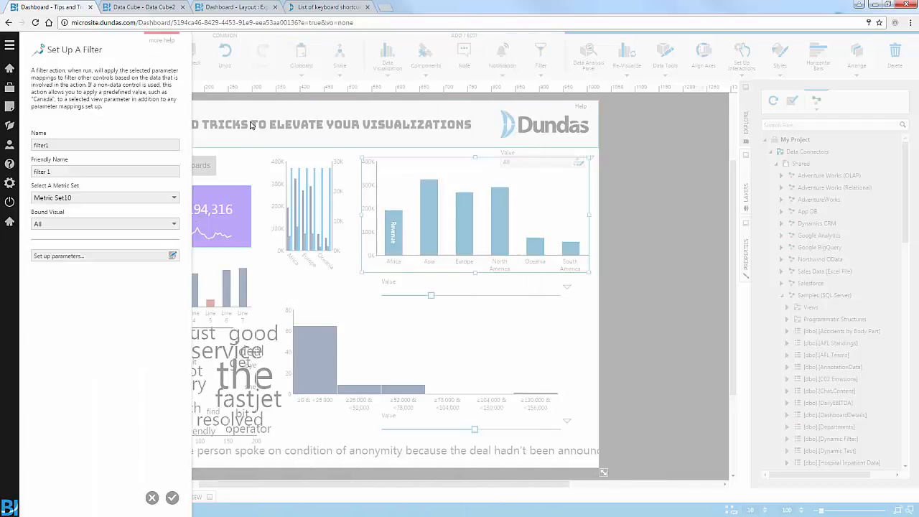
left_click(171, 498)
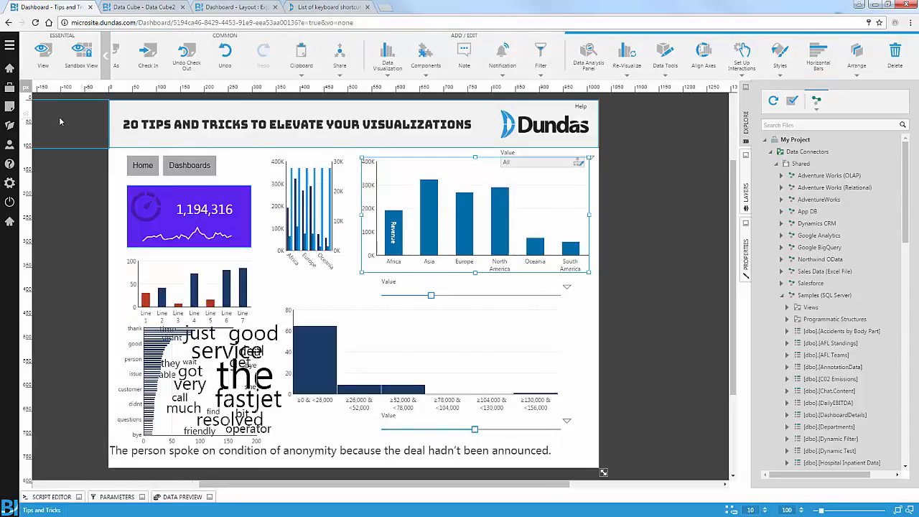
Test the filter interaction in view mode by selecting the Asia bar and then the Europe bar
left_click(43, 54)
left_click(538, 199)
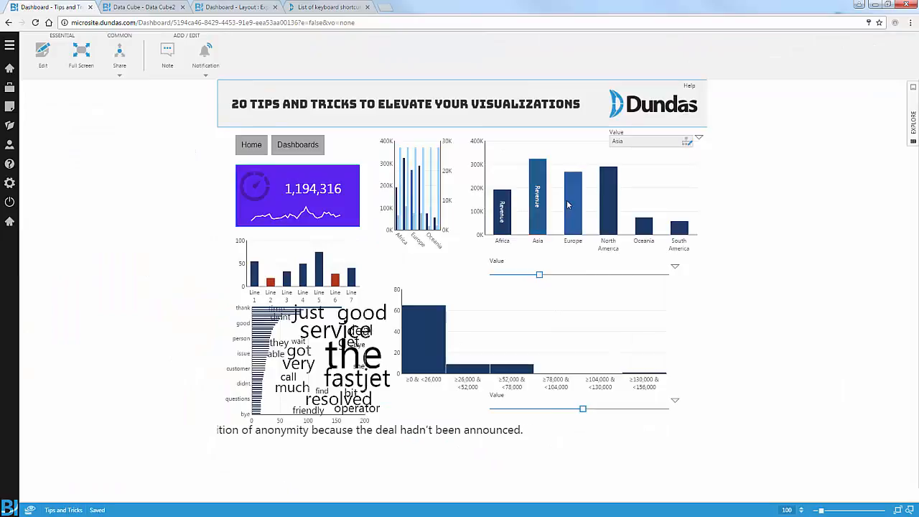
left_click(570, 204)
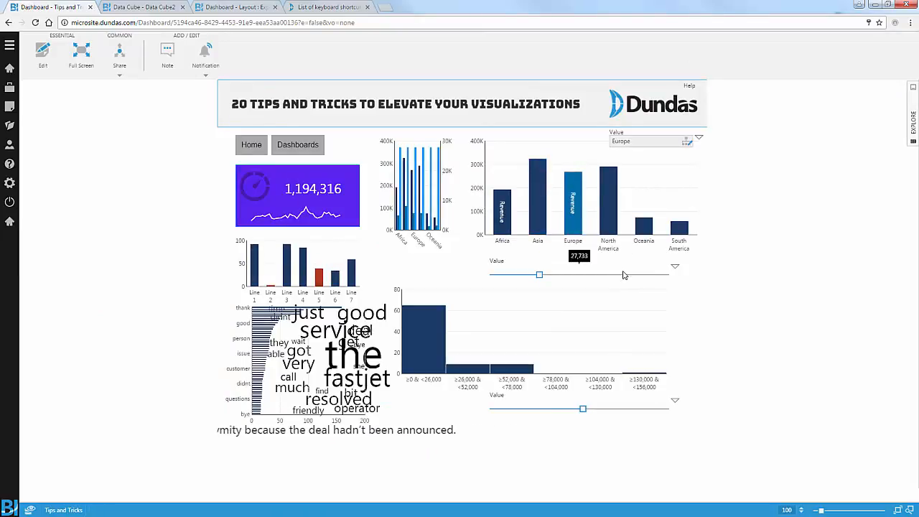